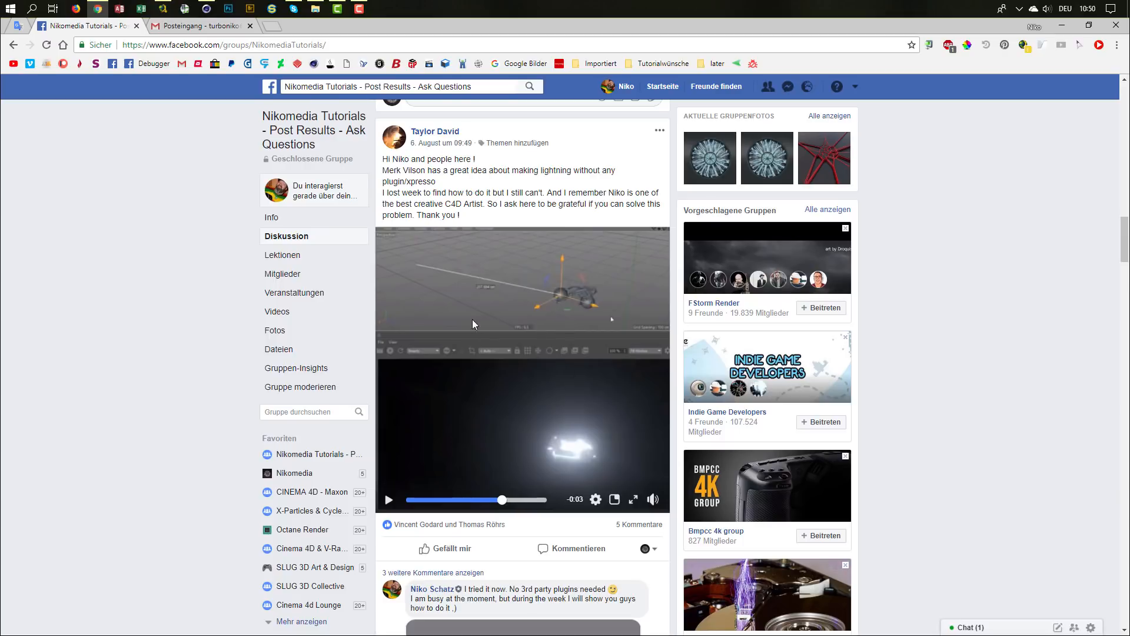
- Watch the lightning reference video in the group post from its beginning and pause it
left_click(406, 499)
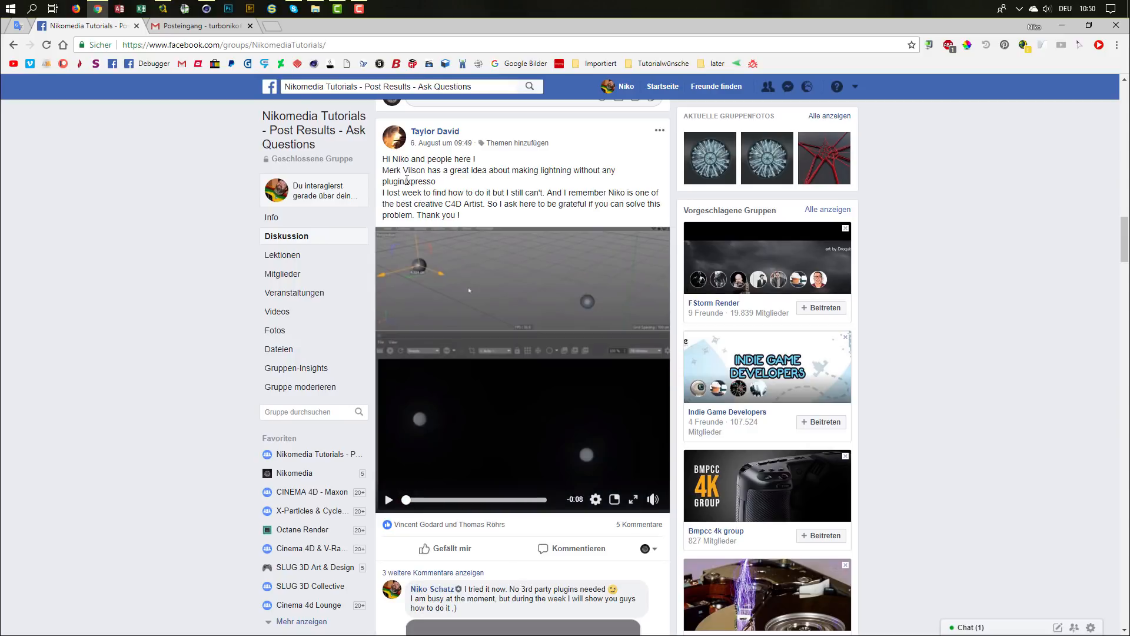
left_click(389, 500)
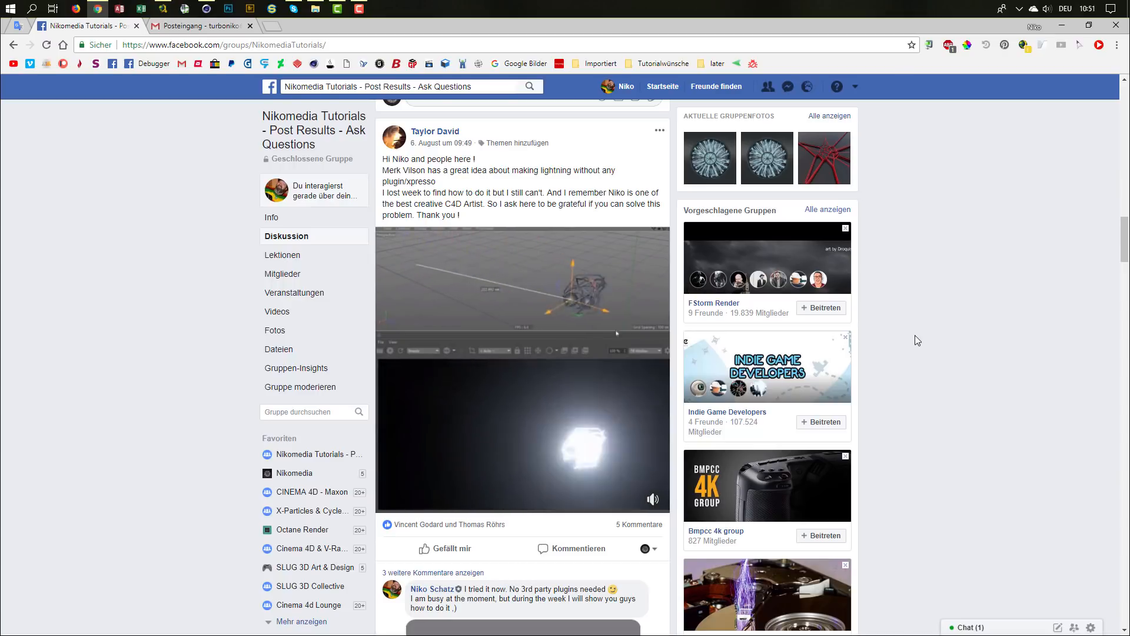
left_click(638, 391)
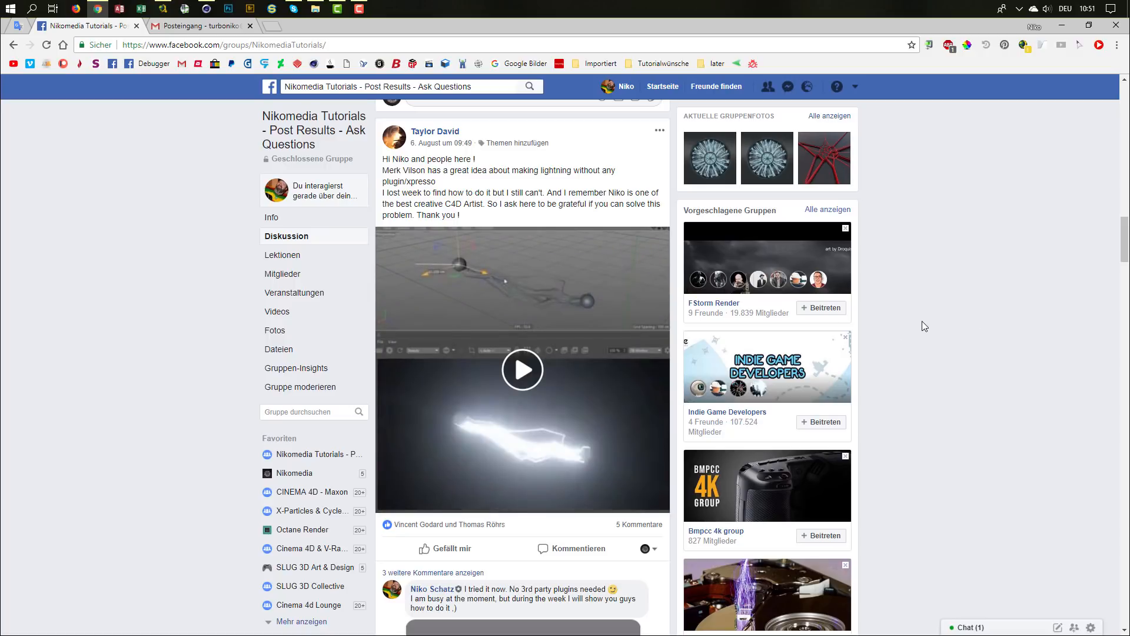
left_click(530, 371)
- Watch the two-sphere lightning test video in the first visible comment, rewind it toward the start and pause it
scroll(604, 302, "down", 3)
left_click(518, 509)
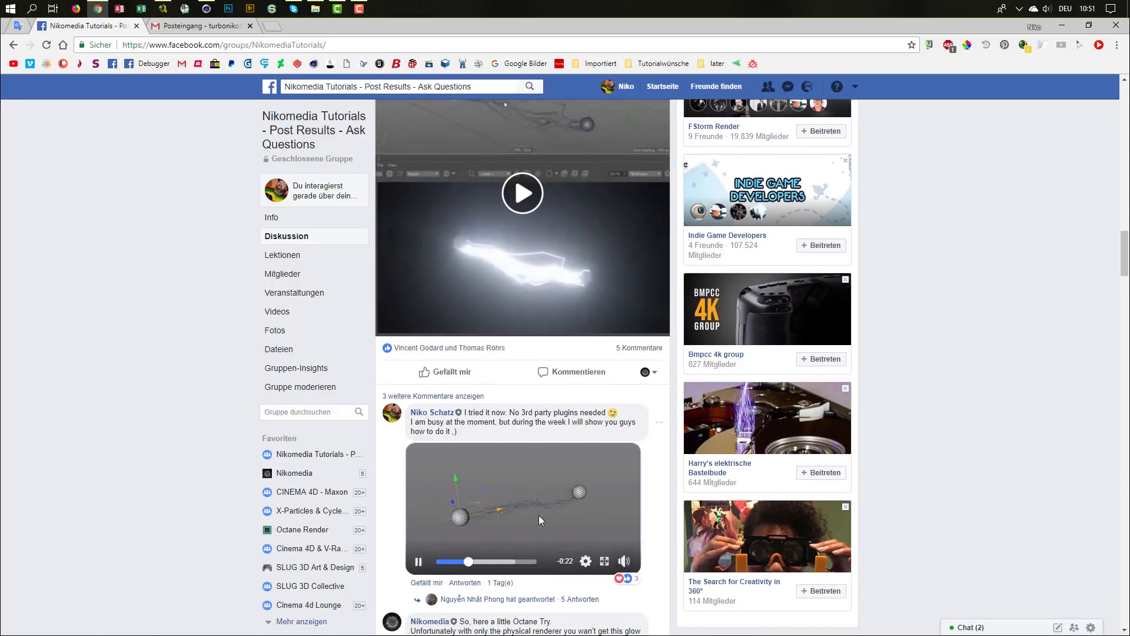
left_click_drag(473, 566, 436, 564)
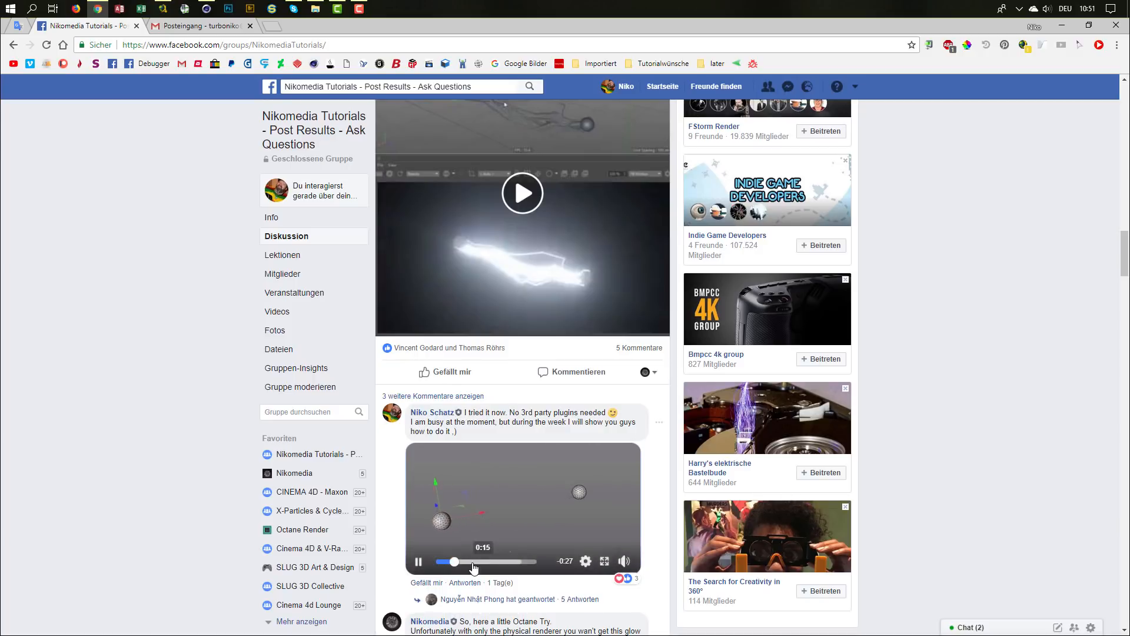
left_click(417, 564)
- Replay the Octane lightning render in the Nikomedia comment to examine the glow effect
scroll(581, 464, "down", 5)
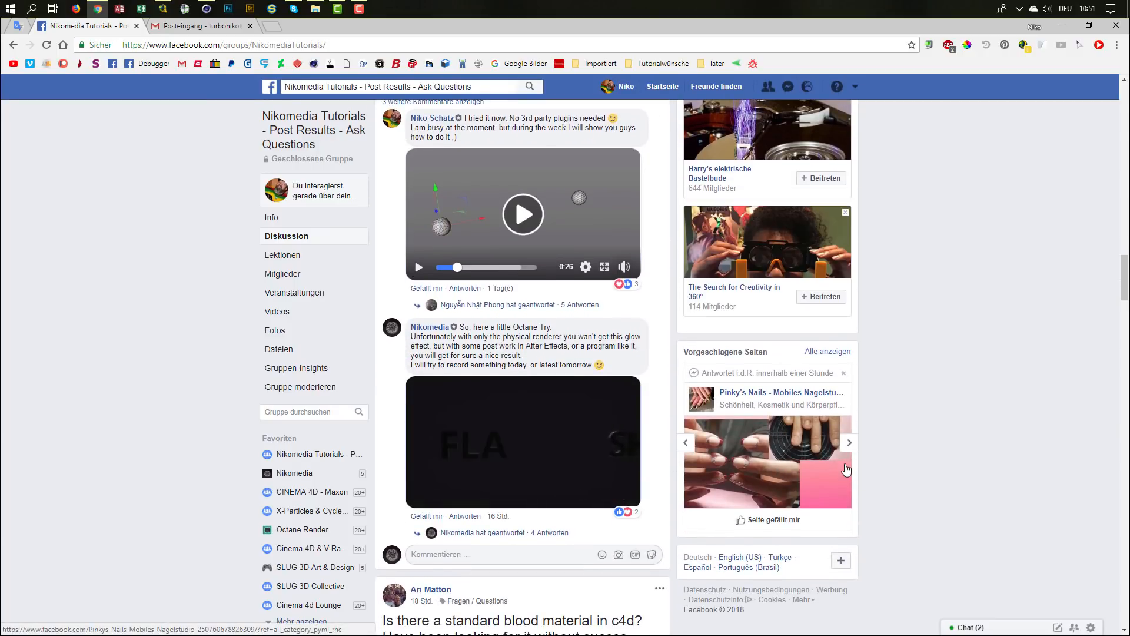
mouse_move(846, 469)
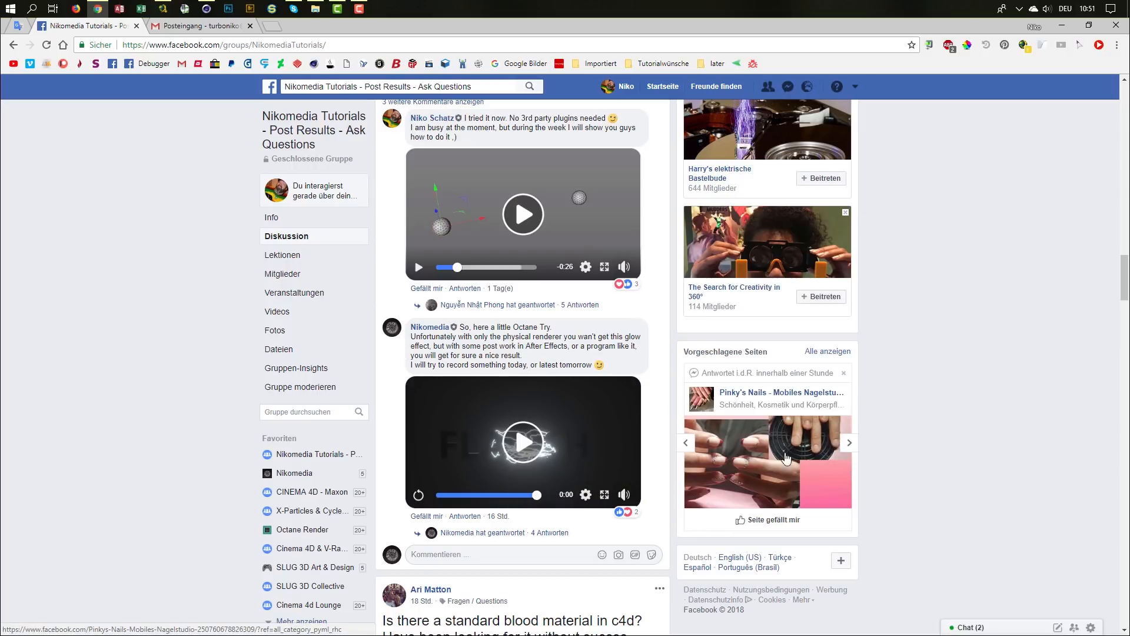
left_click(418, 495)
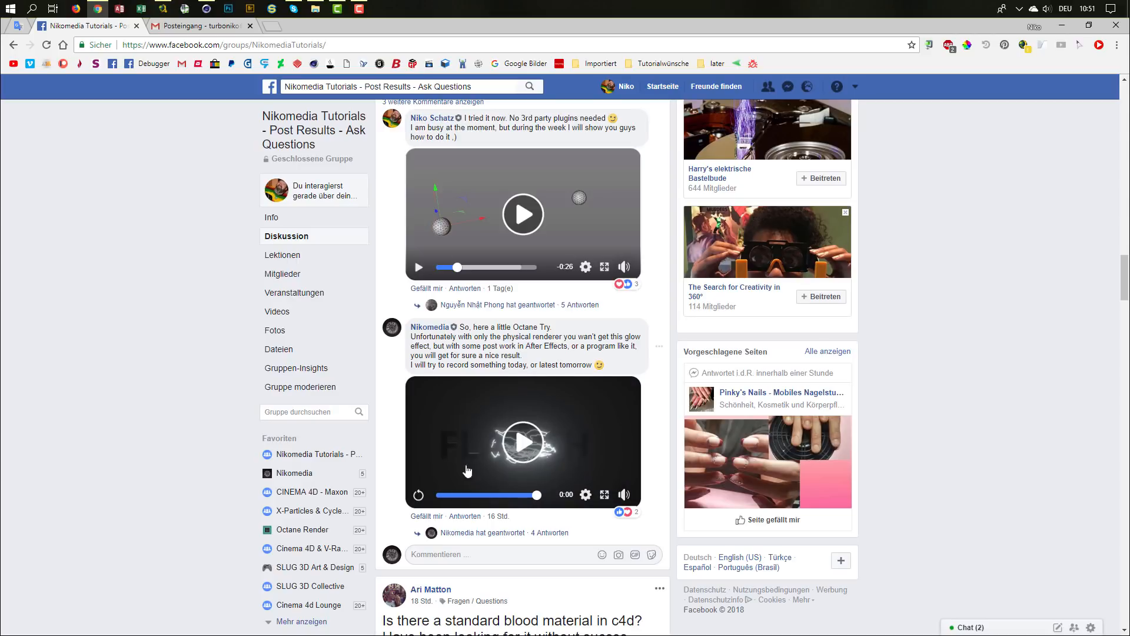
left_click(419, 496)
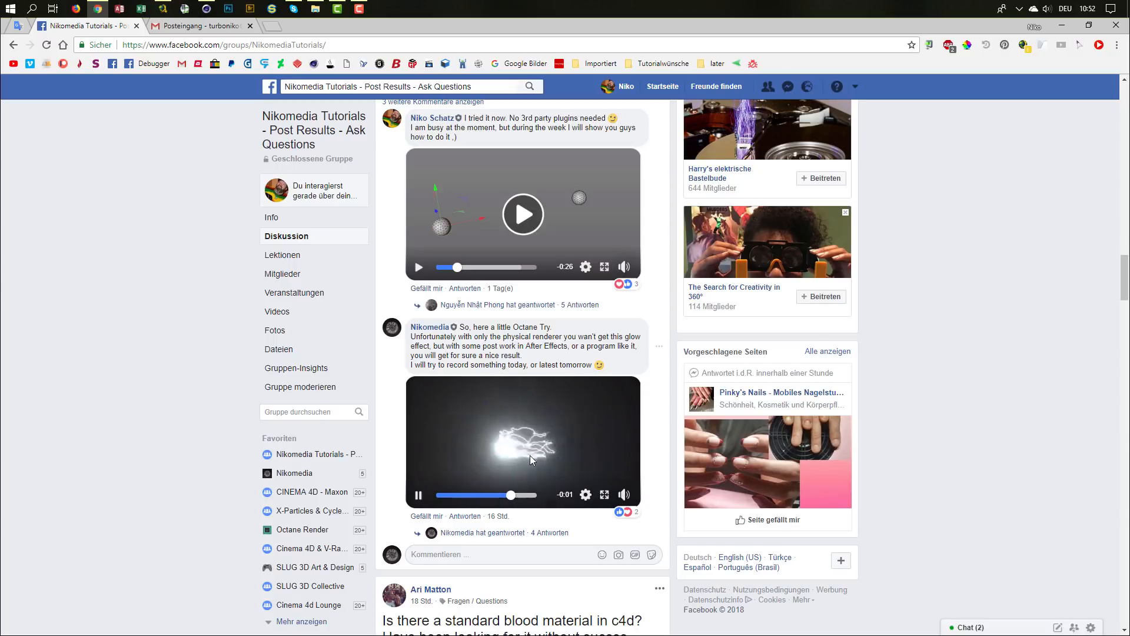
left_click(419, 496)
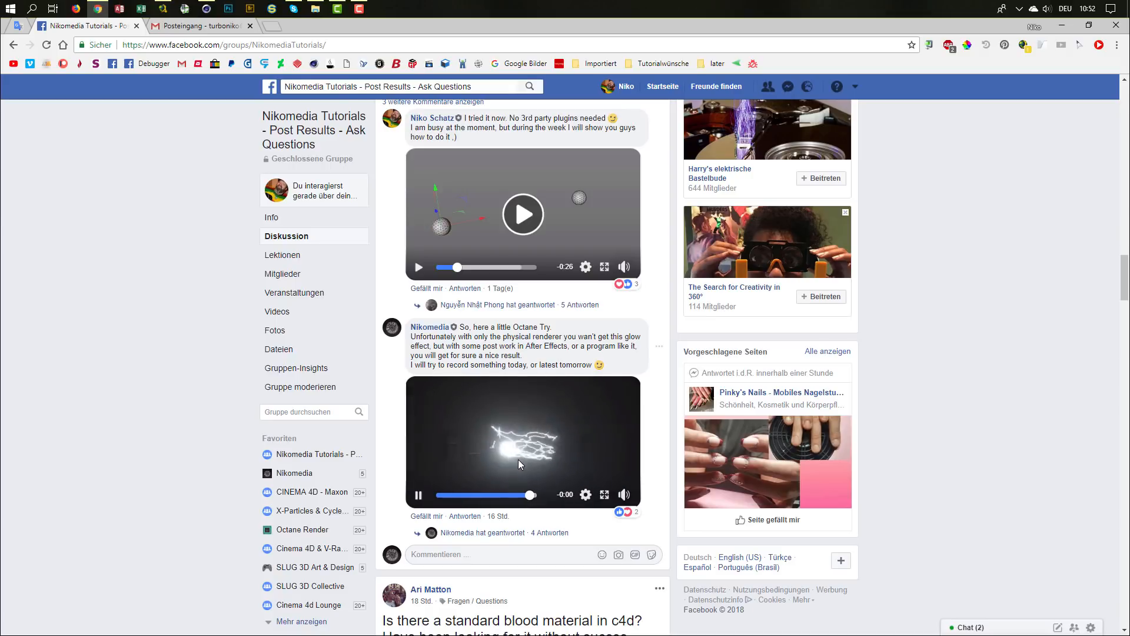
scroll(480, 398, "up", 1)
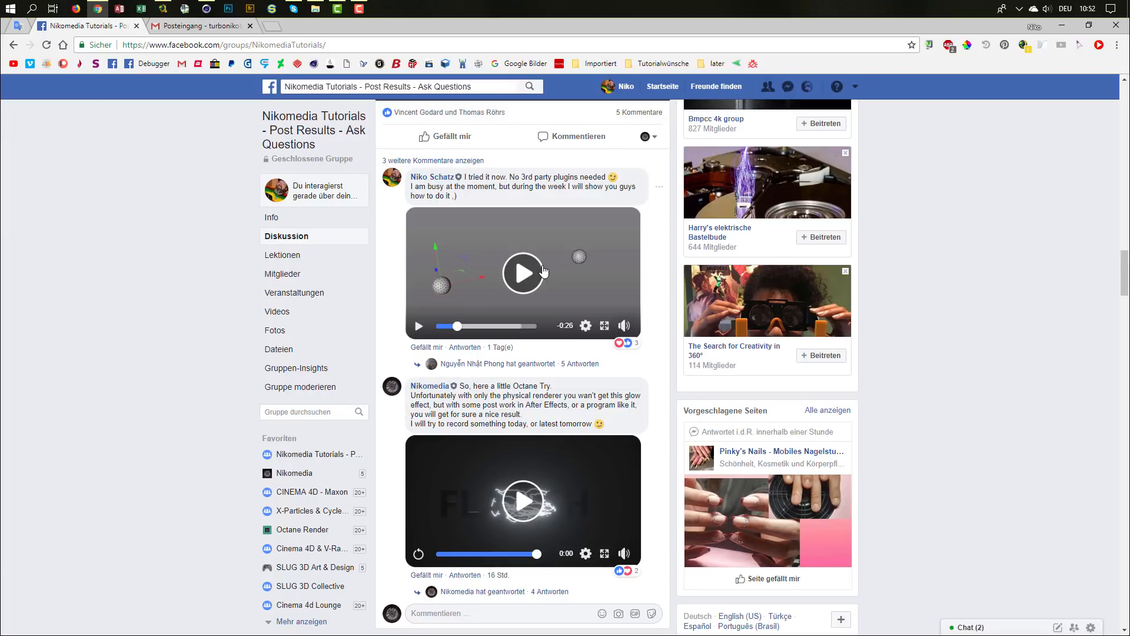
- Switch to Cinema 4D, add a sphere to the empty scene and duplicate it
left_click(207, 8)
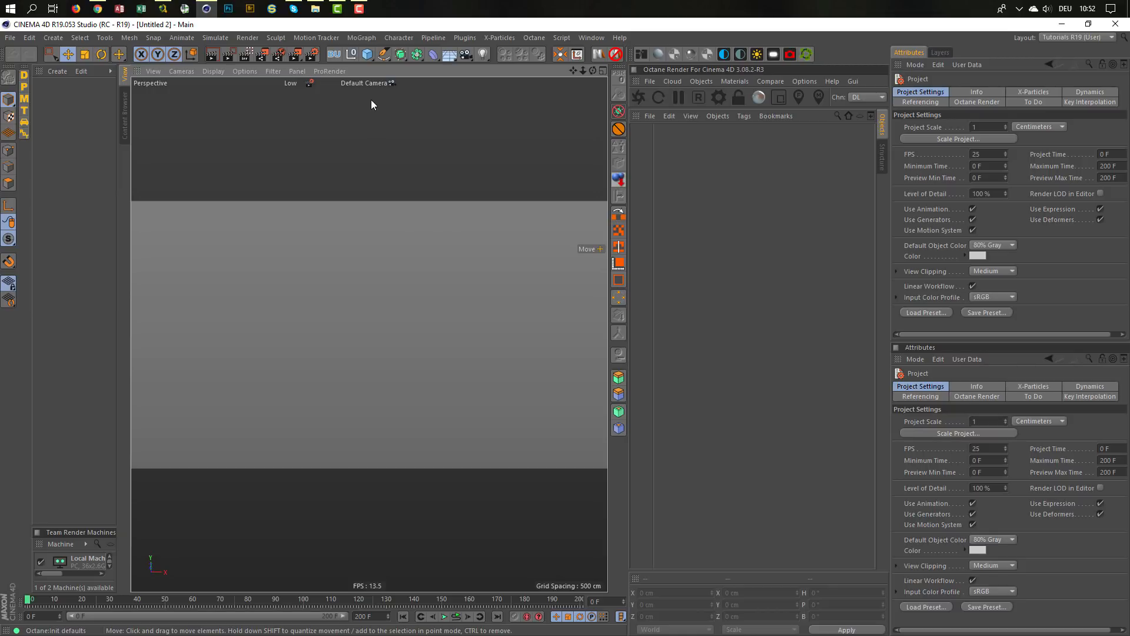
left_click(369, 56)
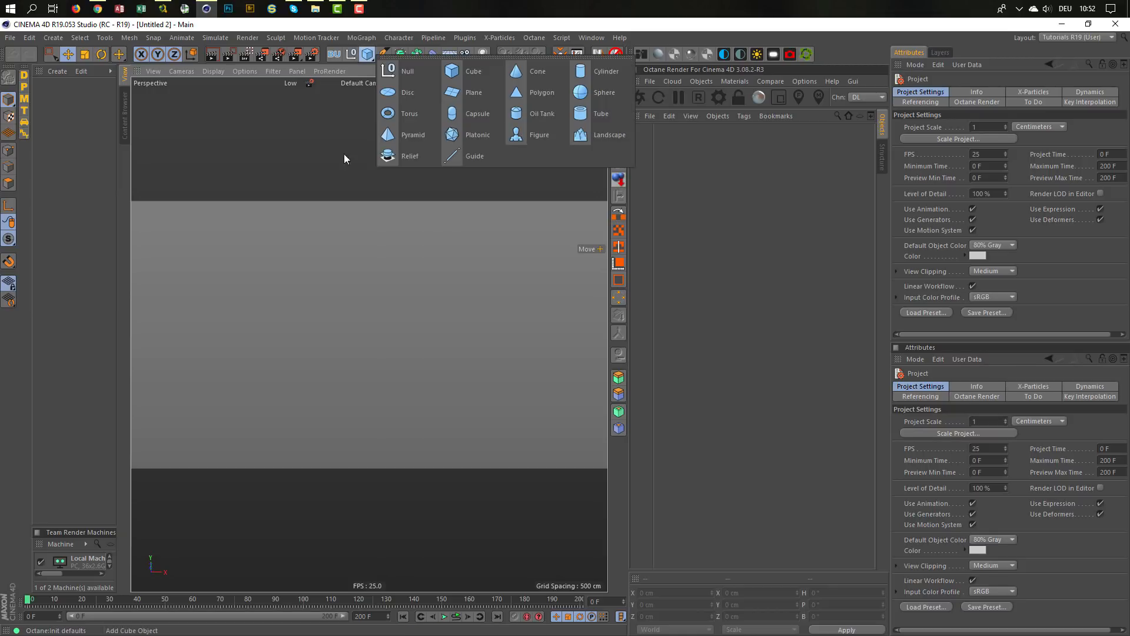
left_click(594, 97)
mouse_move(392, 320)
middle_mouse_down("alt")
mouse_move(398, 284)
mouse_move(374, 327)
middle_mouse_up("alt")
scroll(398, 284, "up", 2)
left_click_drag(381, 336, 393, 334, "alt")
left_click_drag(660, 130, 656, 147, "ctrl")
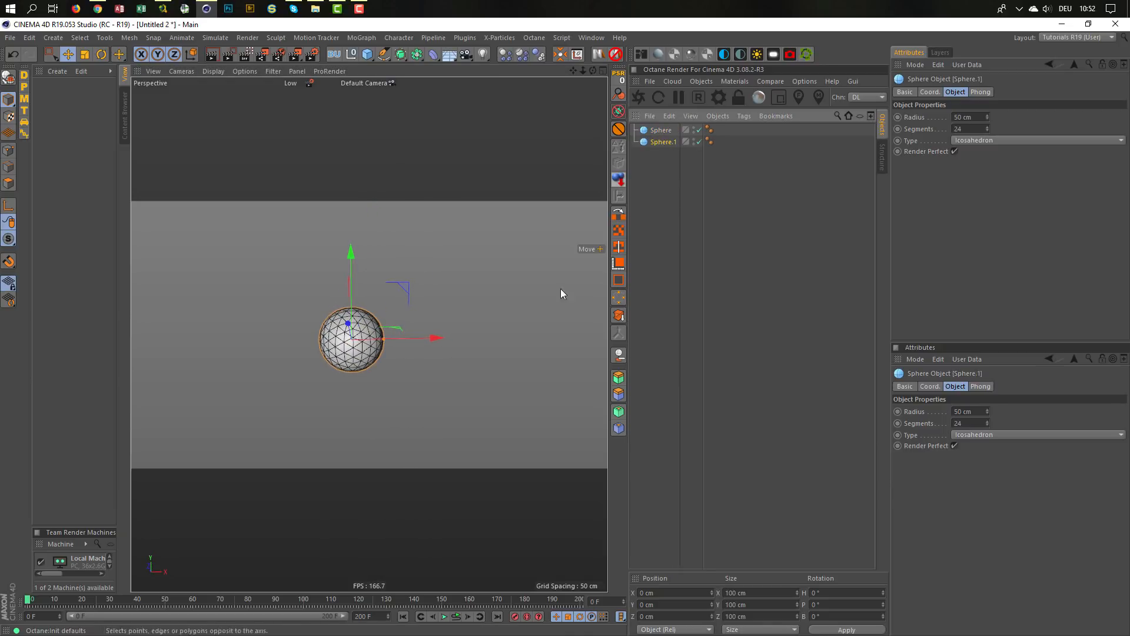
- Move the two spheres apart along the X axis, the original to about -342 cm and the duplicate in the positive direction
left_click(655, 131)
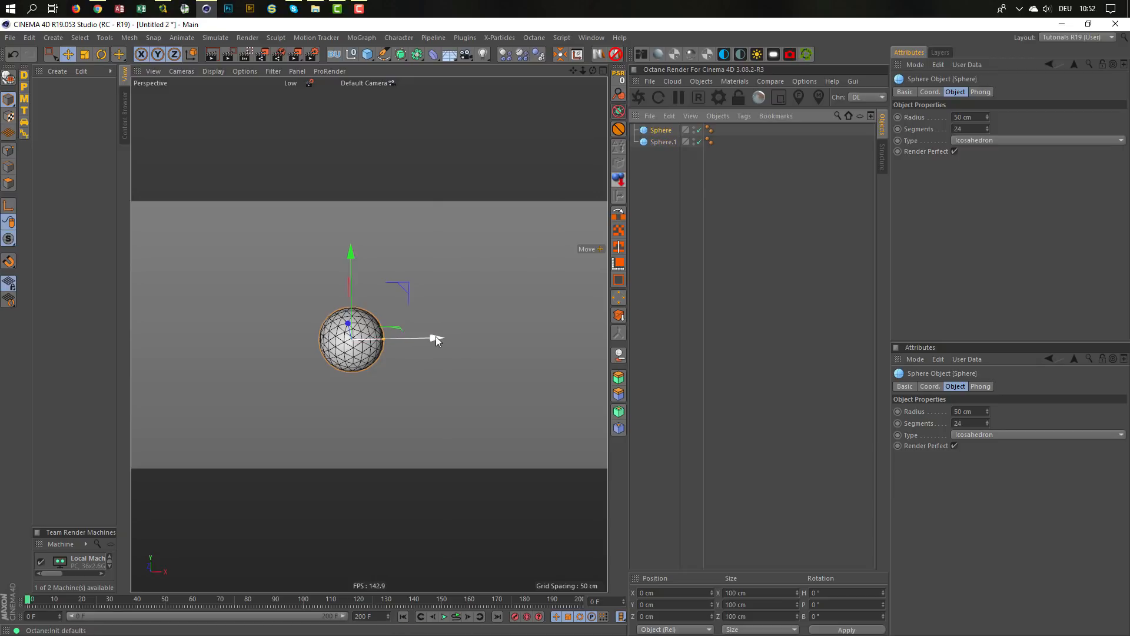
left_click_drag(434, 337, 293, 346)
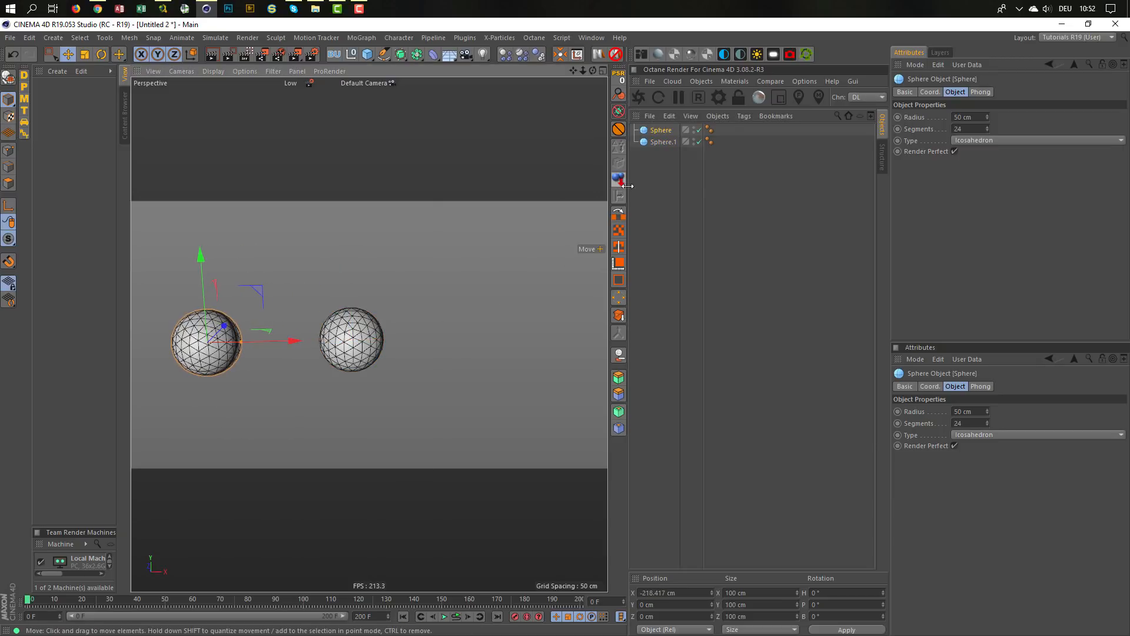
left_click(661, 142)
left_click(432, 334)
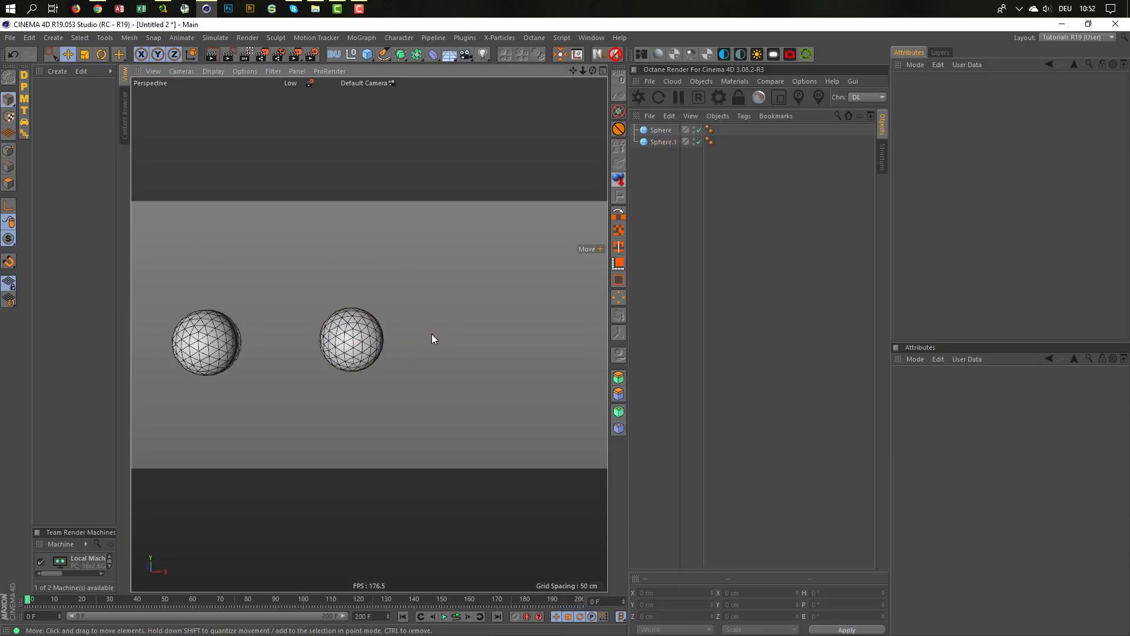
left_click(376, 334)
left_click_drag(420, 339, 595, 336)
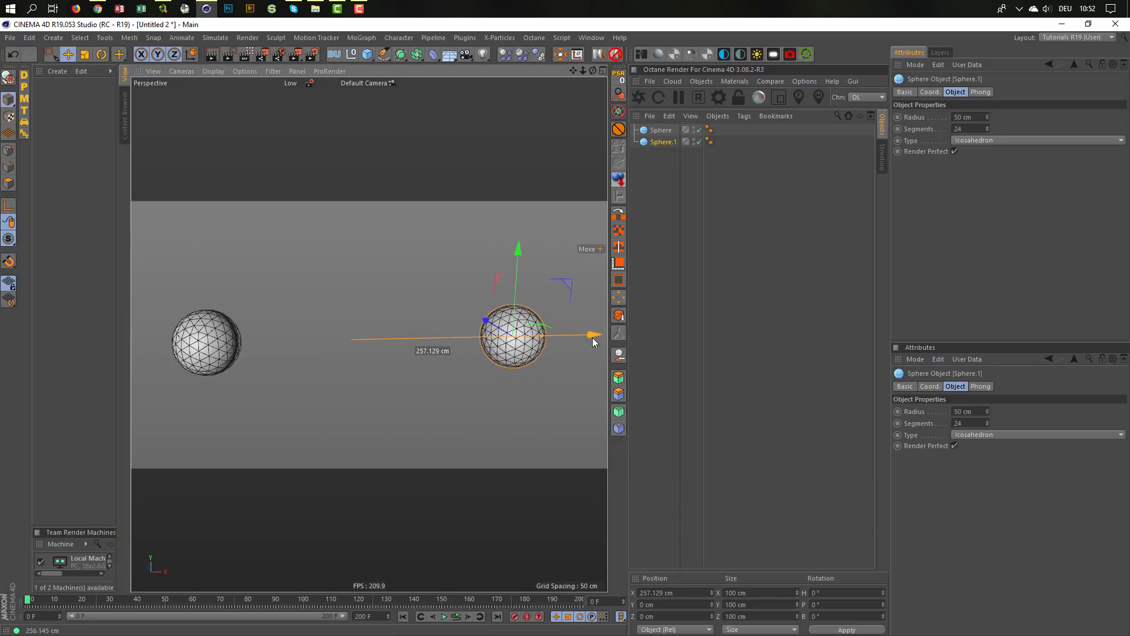
scroll(391, 349, "down", 2)
middle_click_drag(389, 350, 386, 323, "alt")
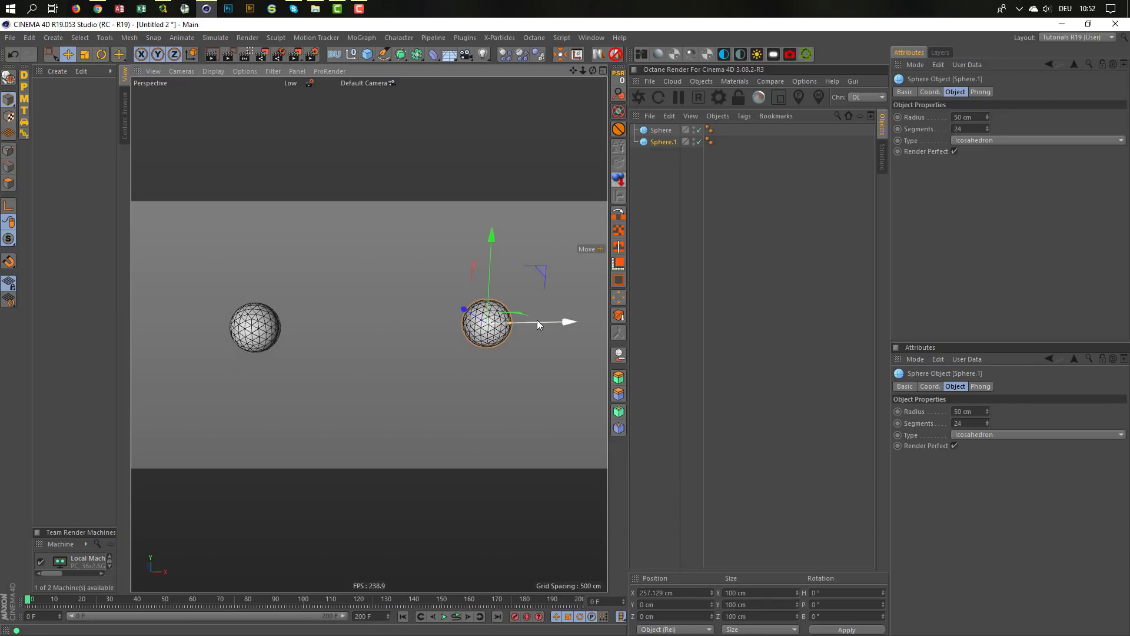
left_click_drag(560, 320, 595, 321)
left_click(659, 131)
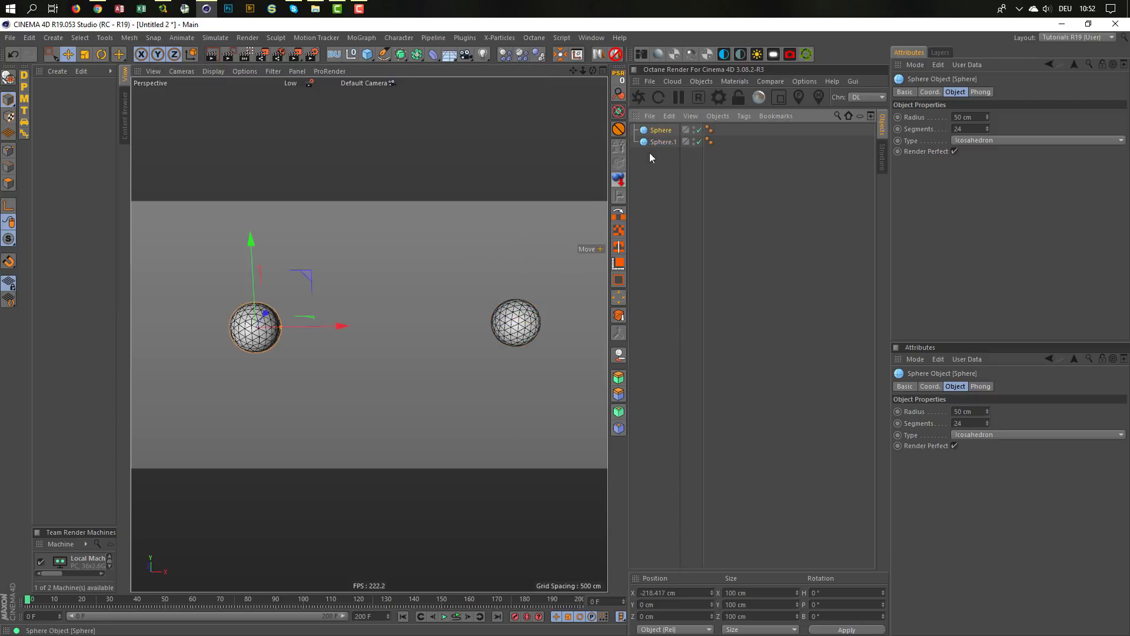
left_click_drag(335, 325, 436, 333)
left_click_drag(523, 323, 518, 319, "alt")
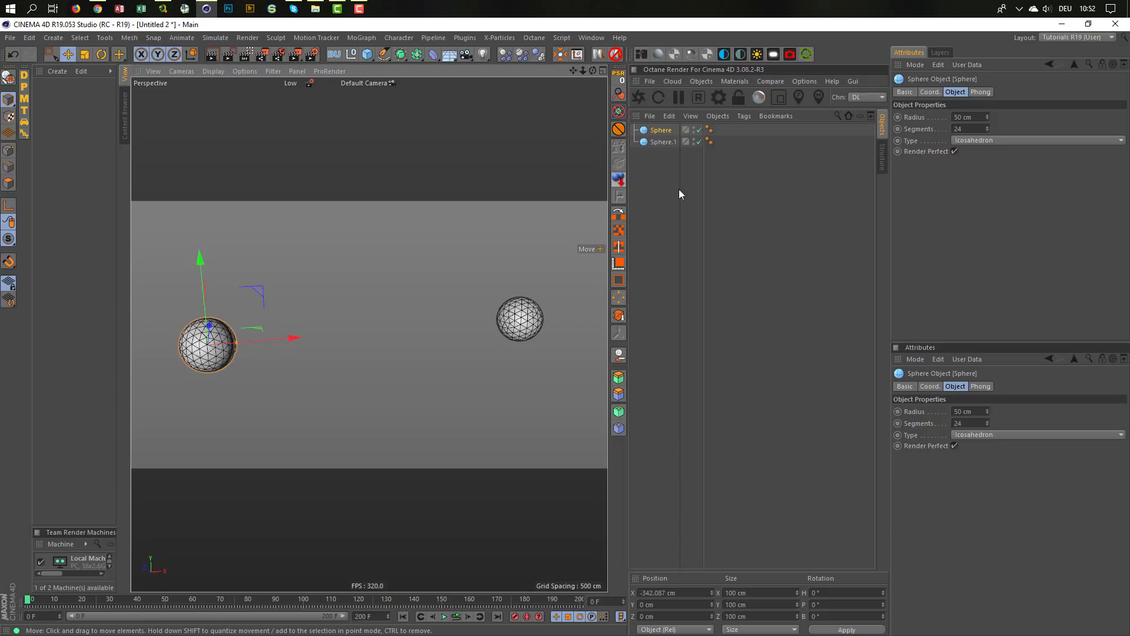
- Add a Connect object and make both spheres its children
left_click(417, 54)
left_click(545, 93)
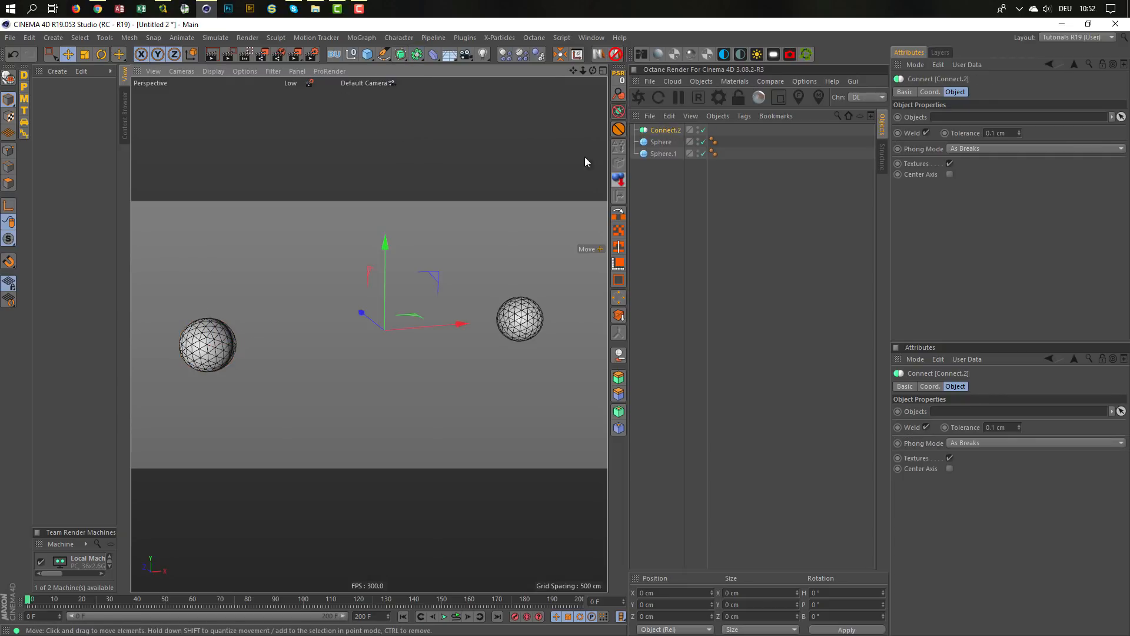
left_click_drag(645, 163, 663, 131)
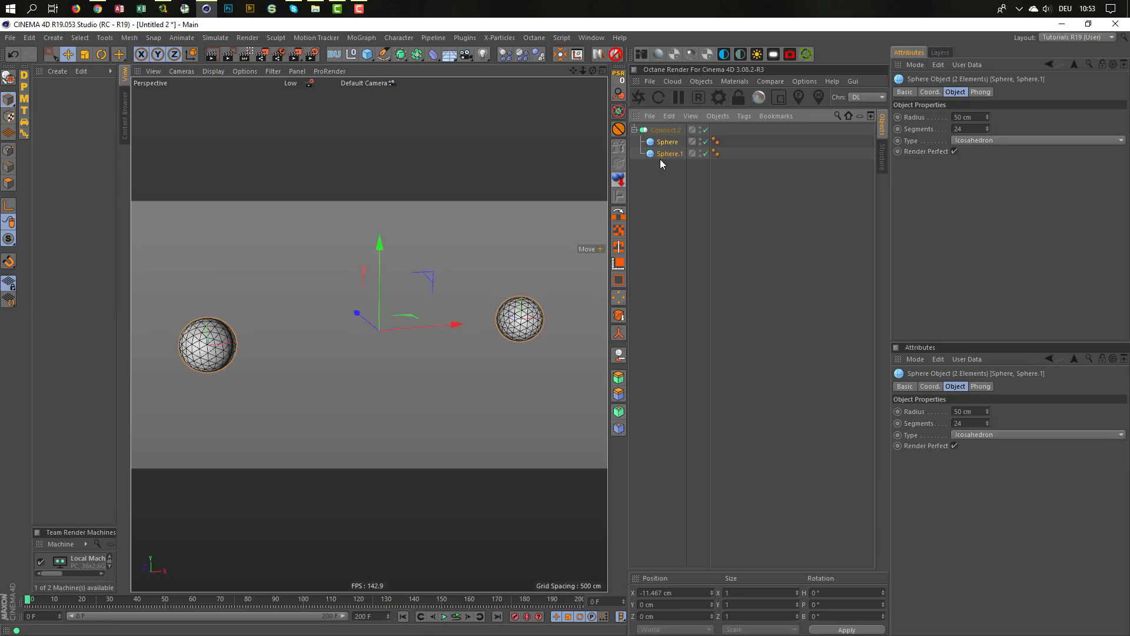
left_click(651, 130)
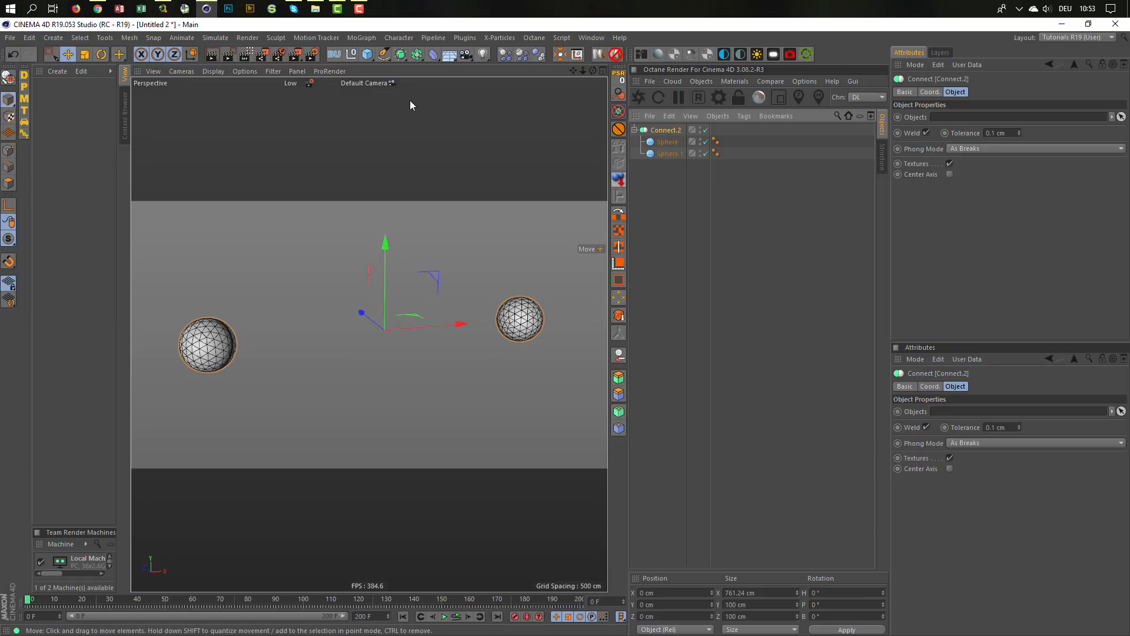
- Add a MoGraph Matrix in Object mode and assign the Connect object as its source object
left_click(354, 38)
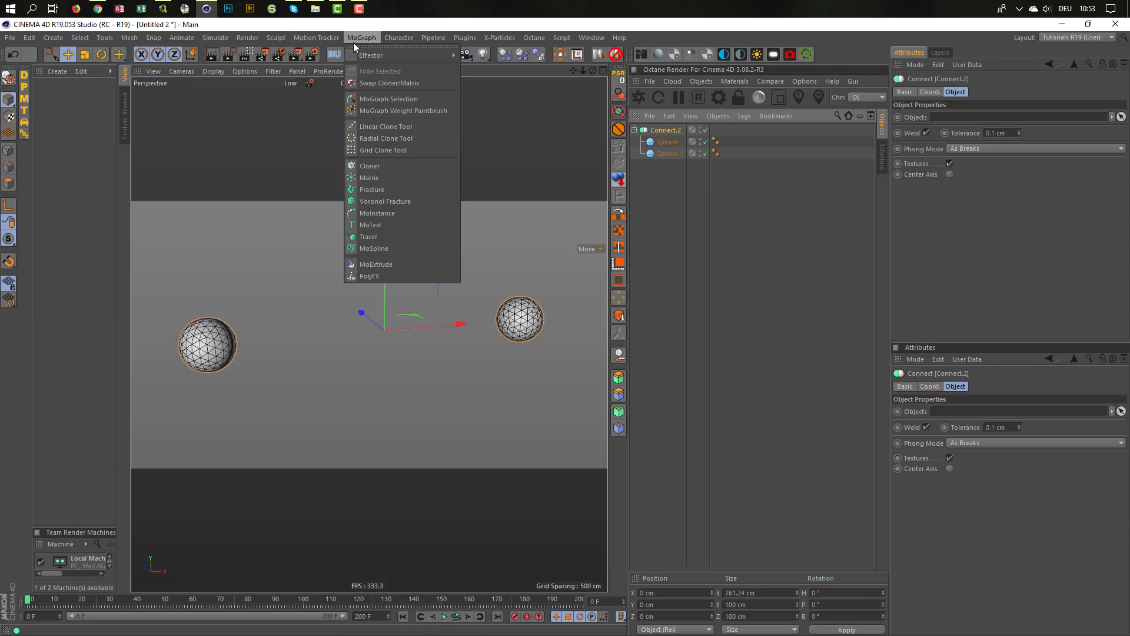
left_click(371, 177)
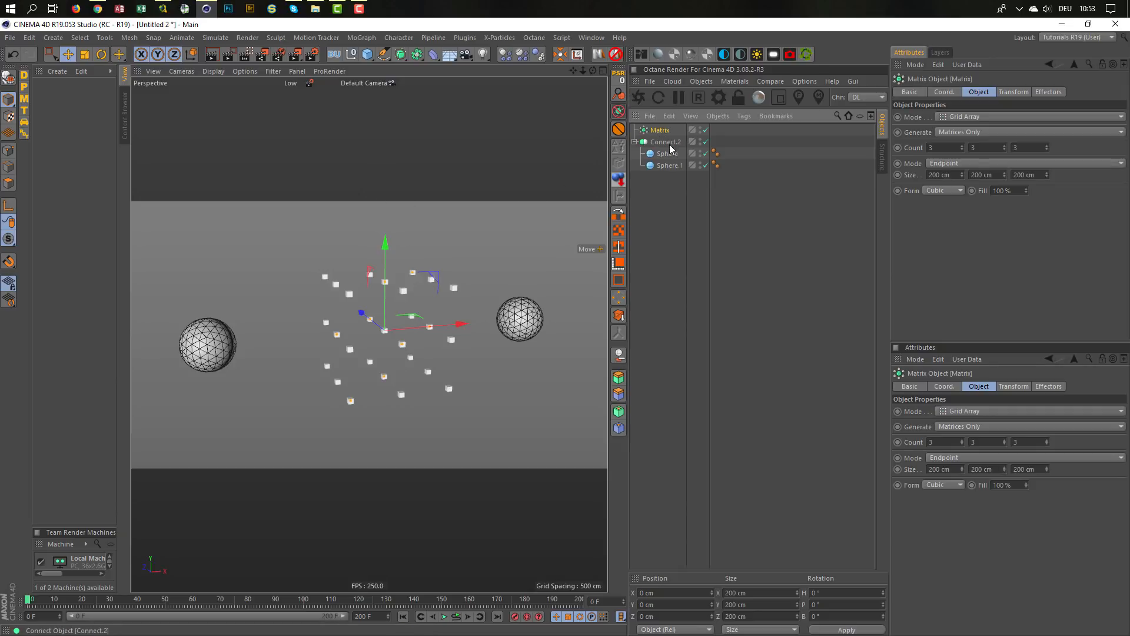
left_click(956, 117)
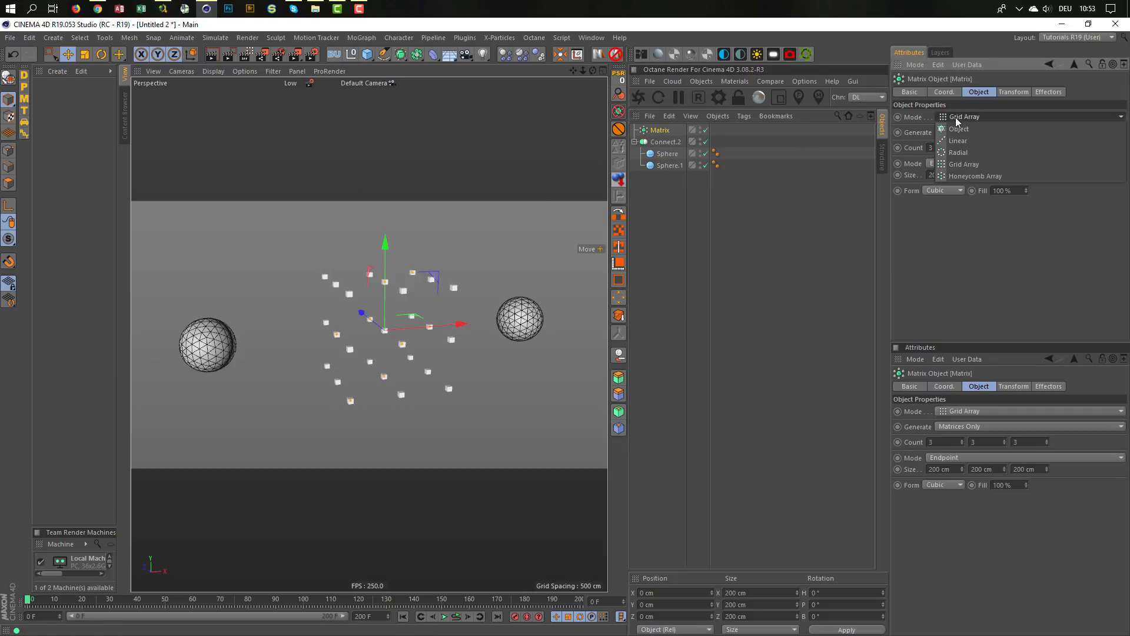
left_click(957, 131)
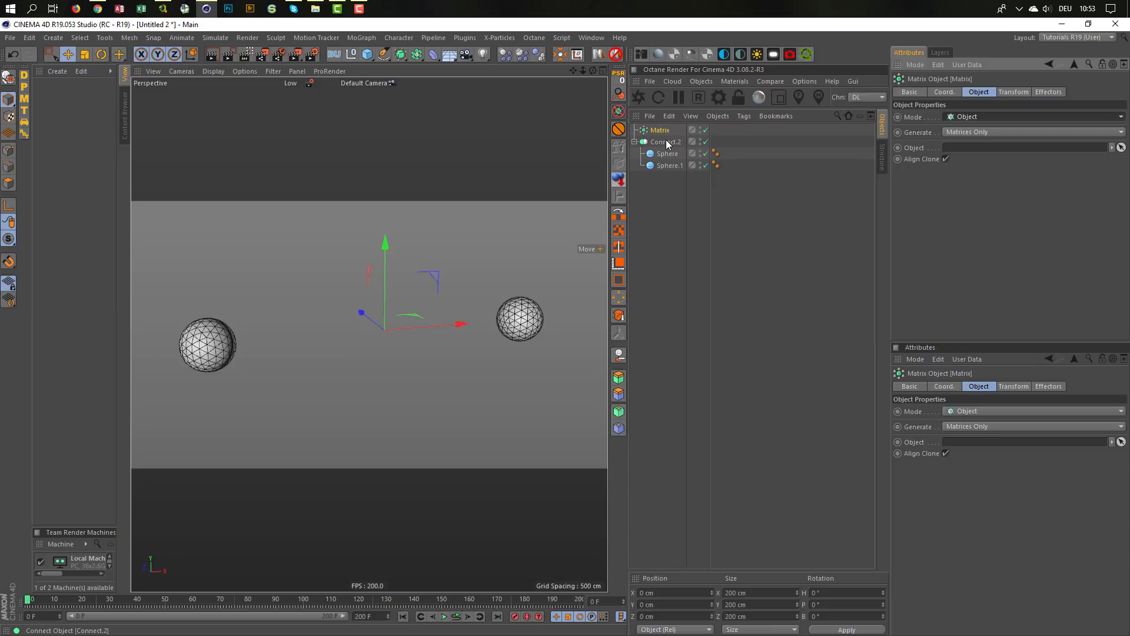
left_click_drag(668, 145, 685, 137)
left_click_drag(832, 160, 968, 153)
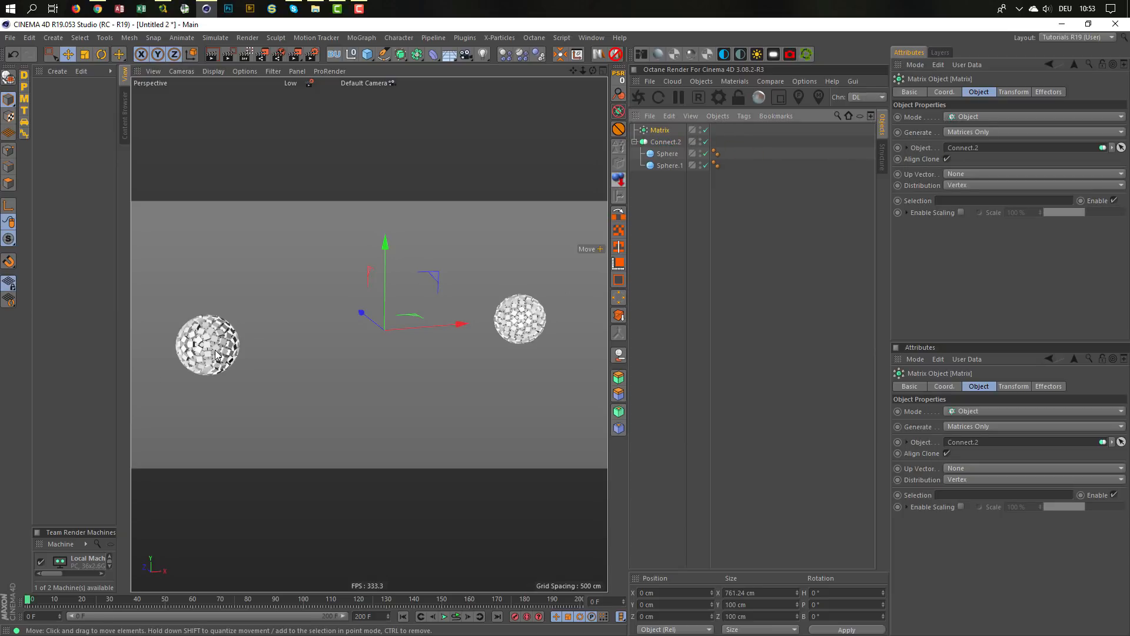
- Set the Matrix distribution to Surface with a count of 29
scroll(216, 354, "up", 6)
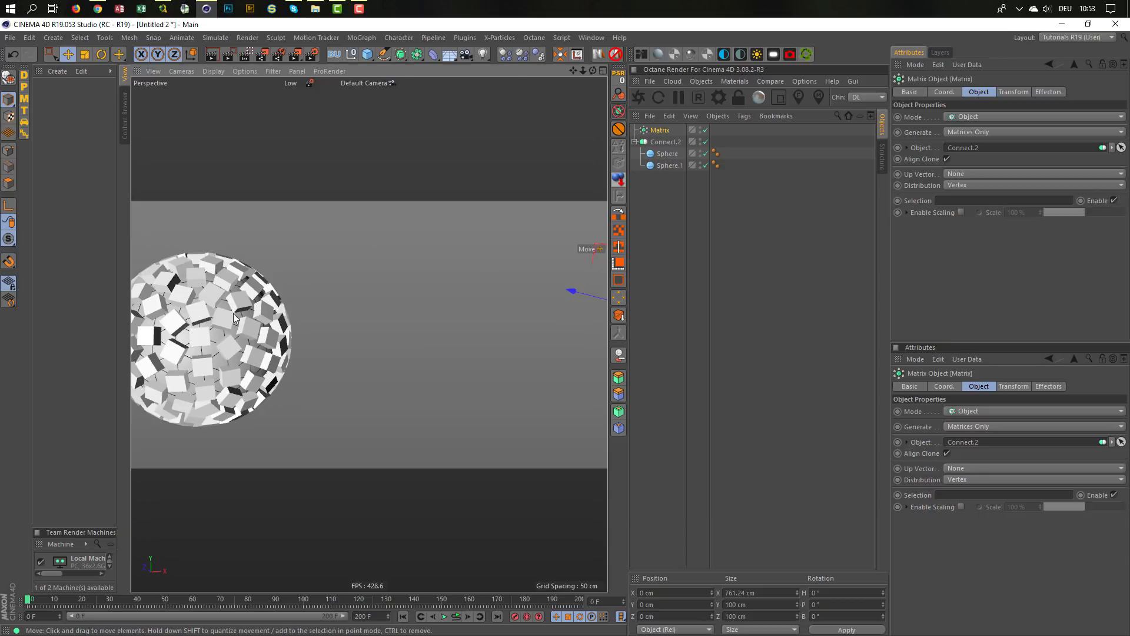
scroll(233, 319, "down", 3)
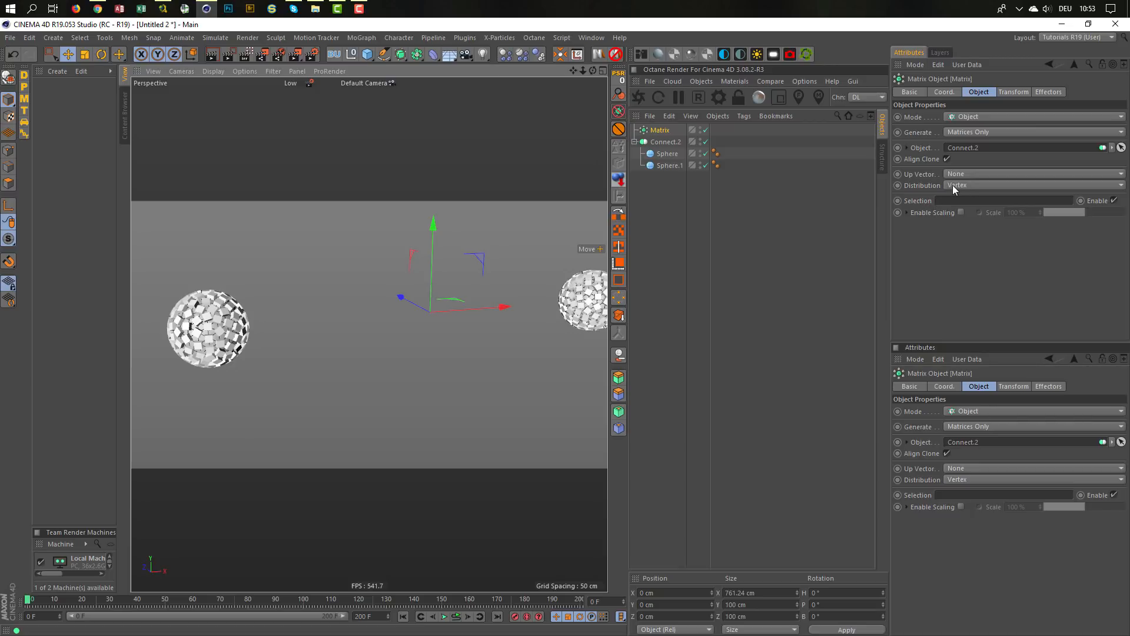
left_click(968, 184)
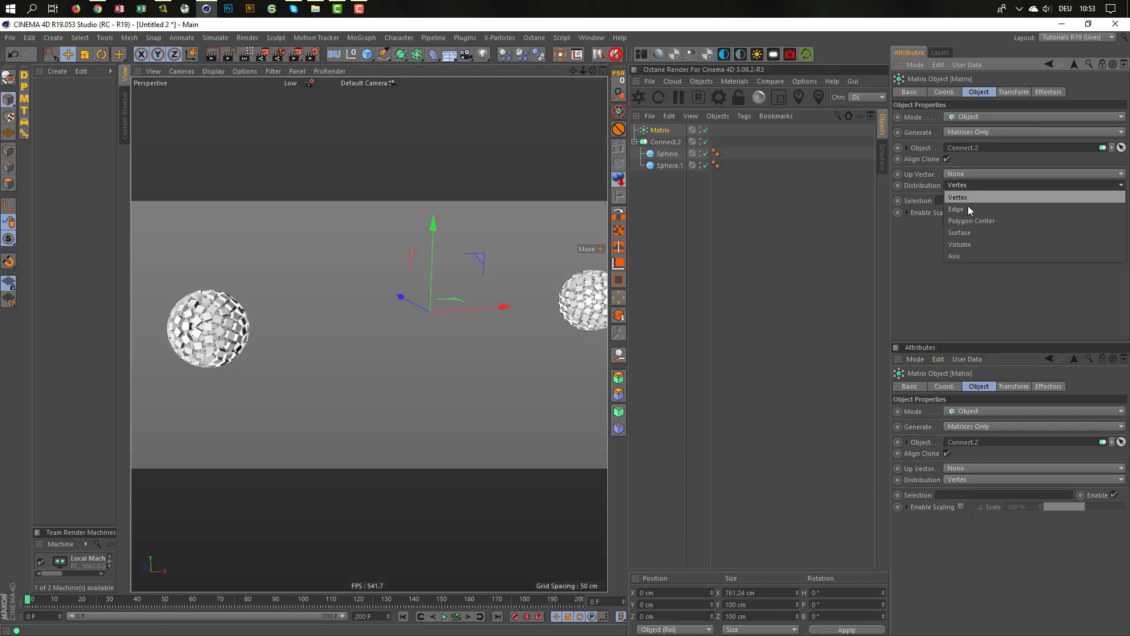
left_click(971, 231)
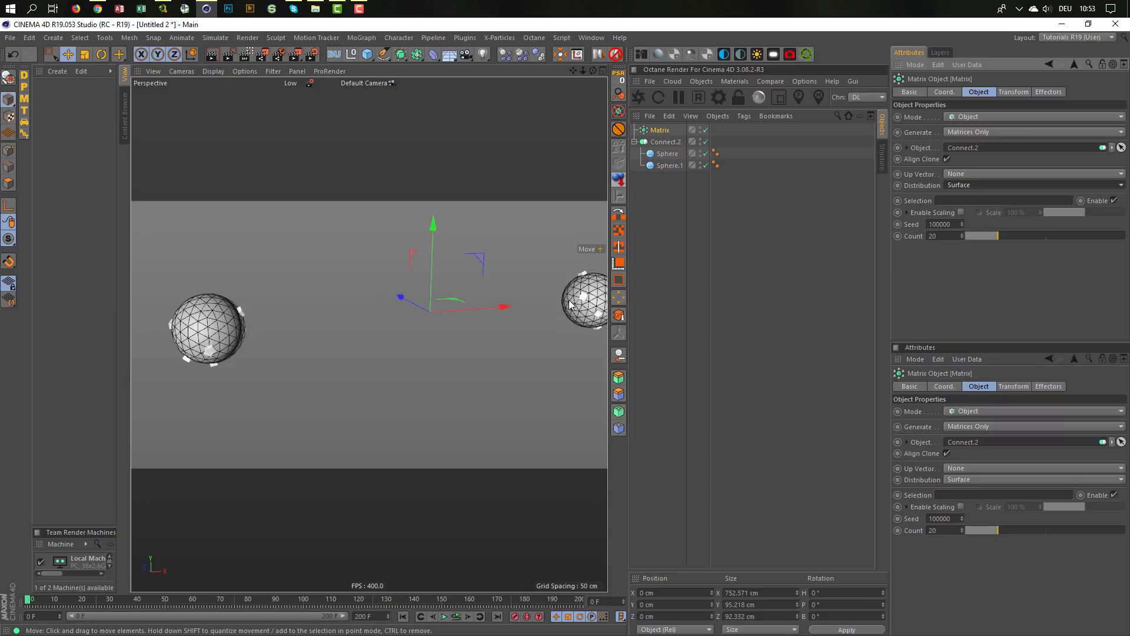
middle_click_drag(583, 304, 535, 306, "alt")
mouse_move(534, 310)
left_mouse_down("alt")
mouse_move(572, 306)
mouse_move(532, 309)
left_mouse_up("alt")
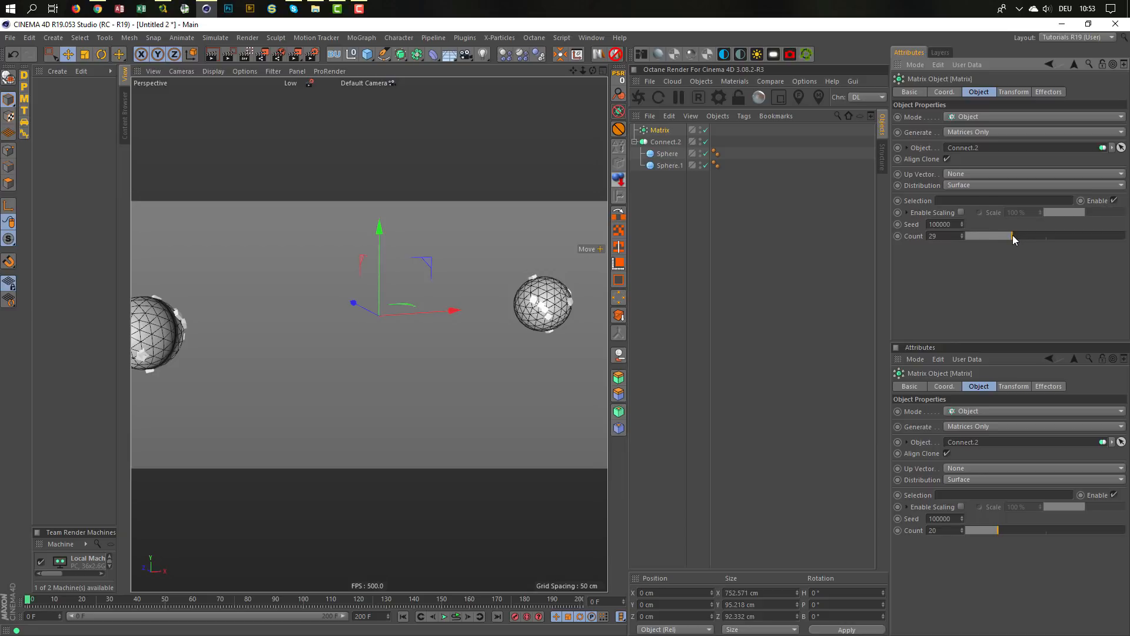
left_click_drag(1013, 235, 1013, 235)
left_click_drag(492, 306, 291, 298, "alt")
left_click_drag(217, 302, 210, 307, "alt")
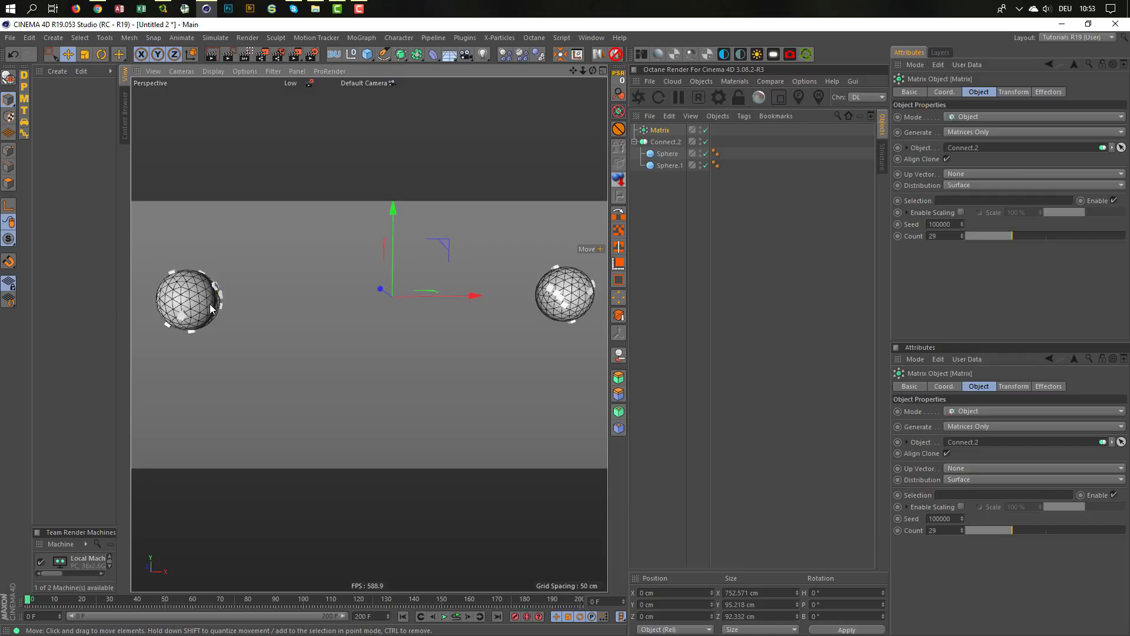
- Lower the Matrix seed to 99991 to redistribute the points over both spheres
left_click(963, 227)
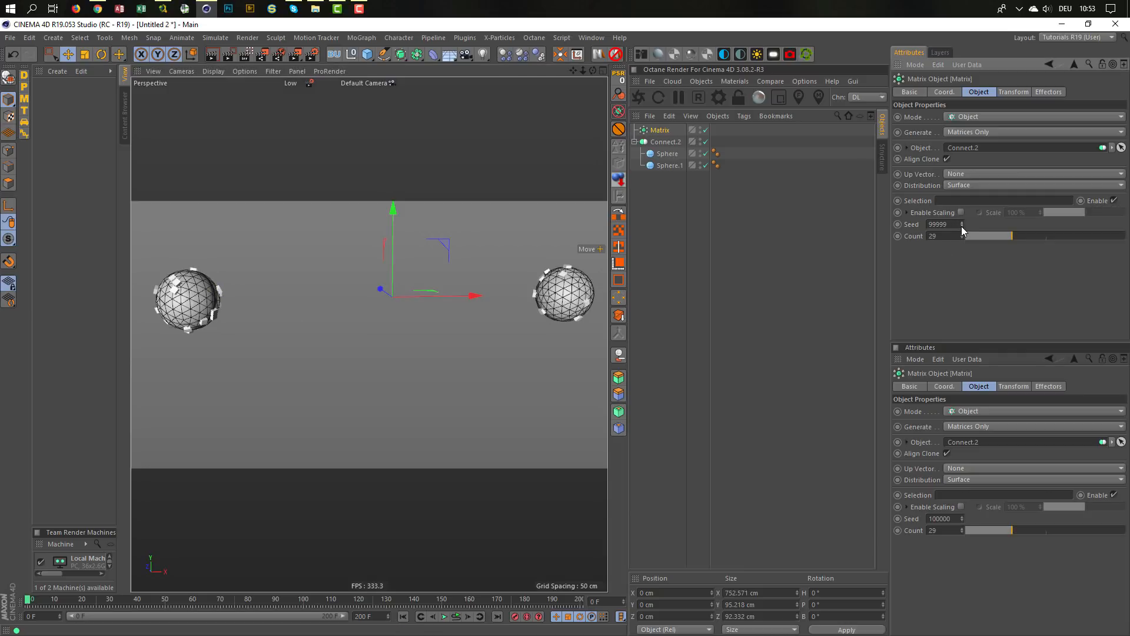
left_click(962, 227)
left_click(962, 227)
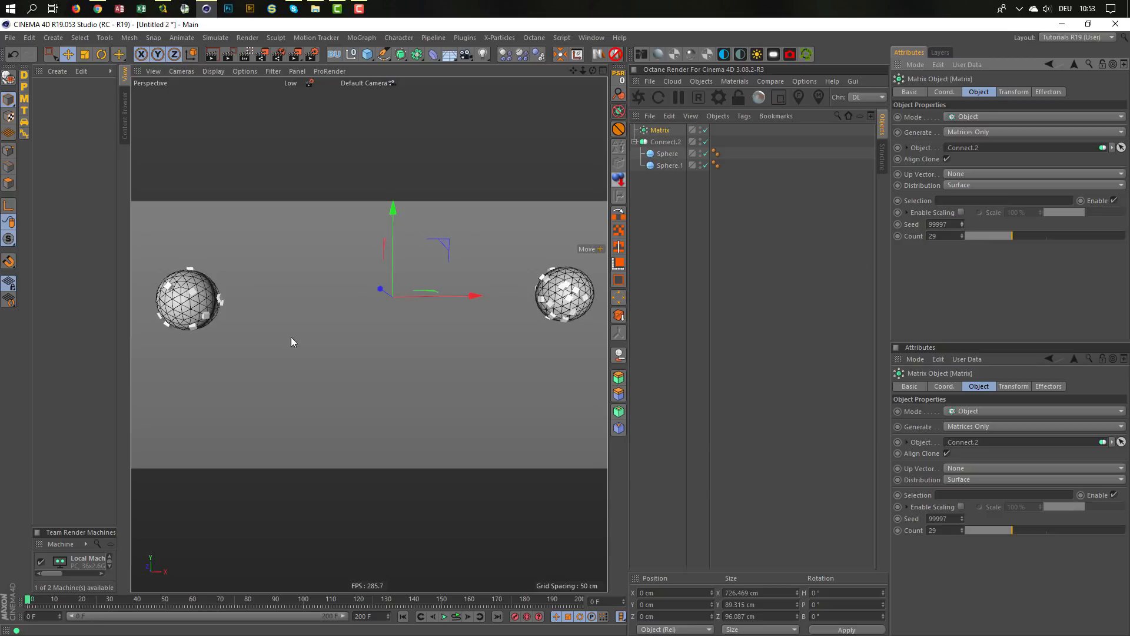
mouse_move(237, 289)
left_mouse_down("alt")
mouse_move(304, 299)
mouse_move(235, 302)
left_mouse_up("alt")
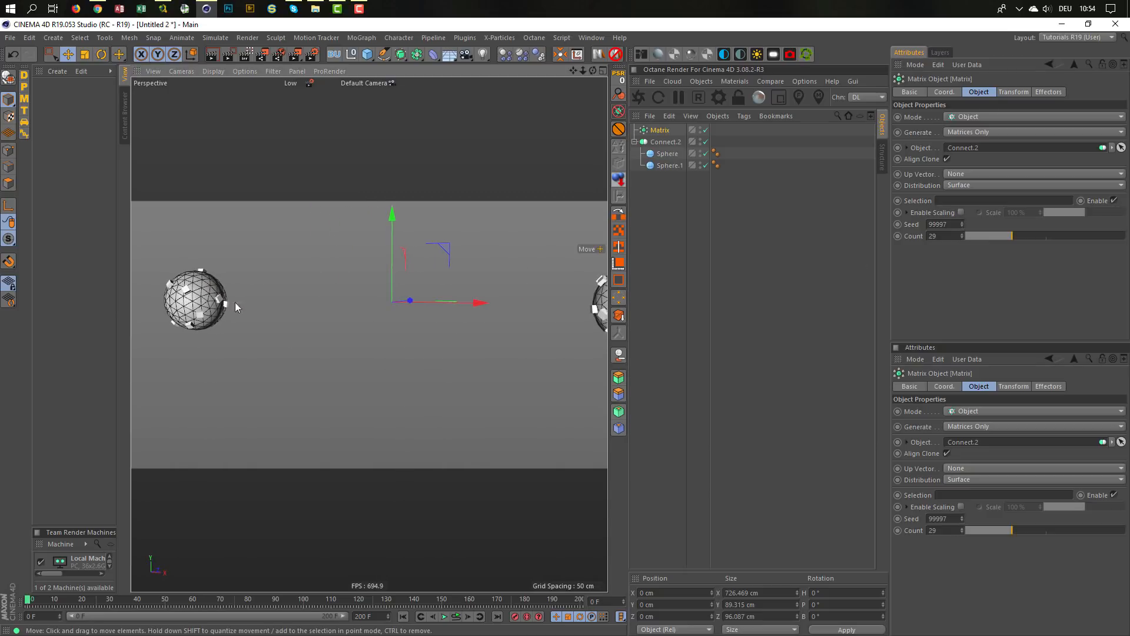
left_click(964, 225)
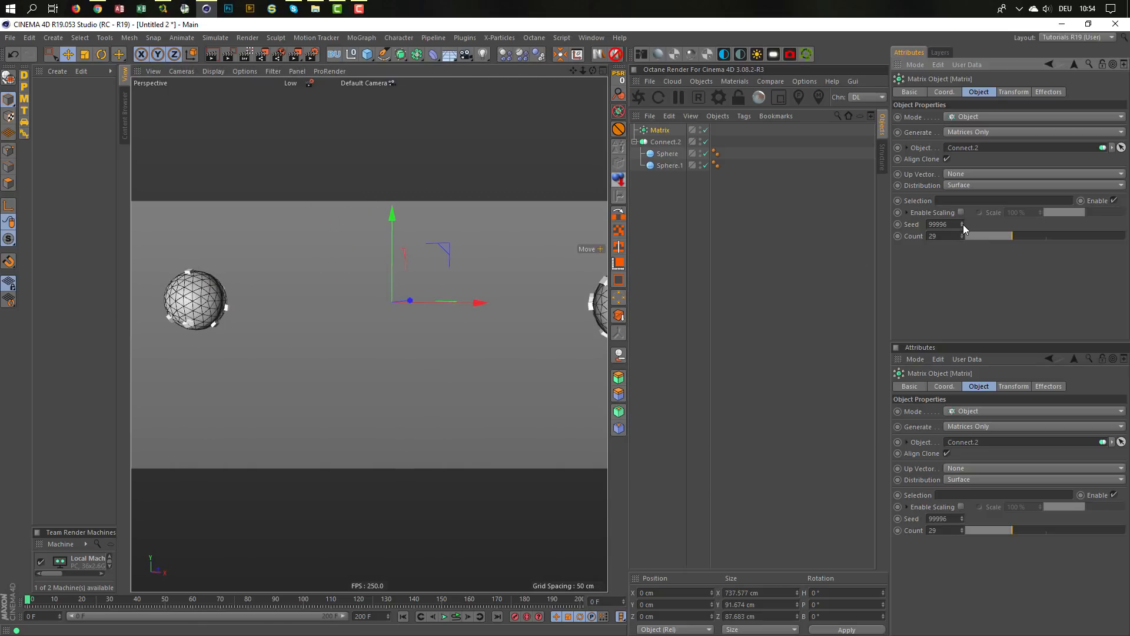
left_click_drag(407, 302, 180, 293, "alt")
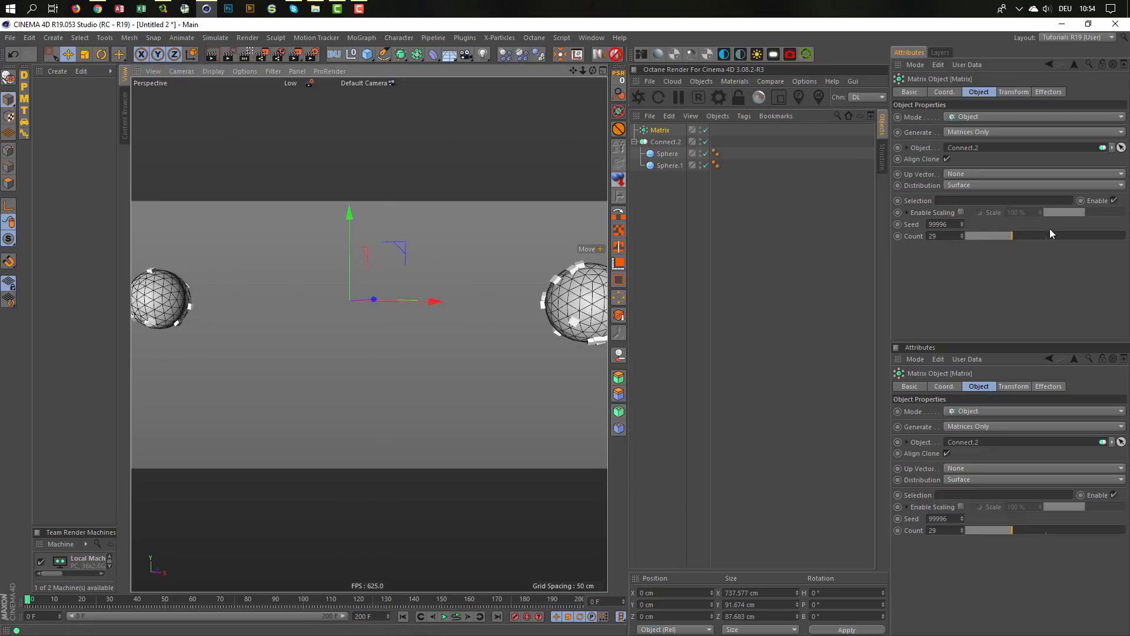
left_click(962, 226)
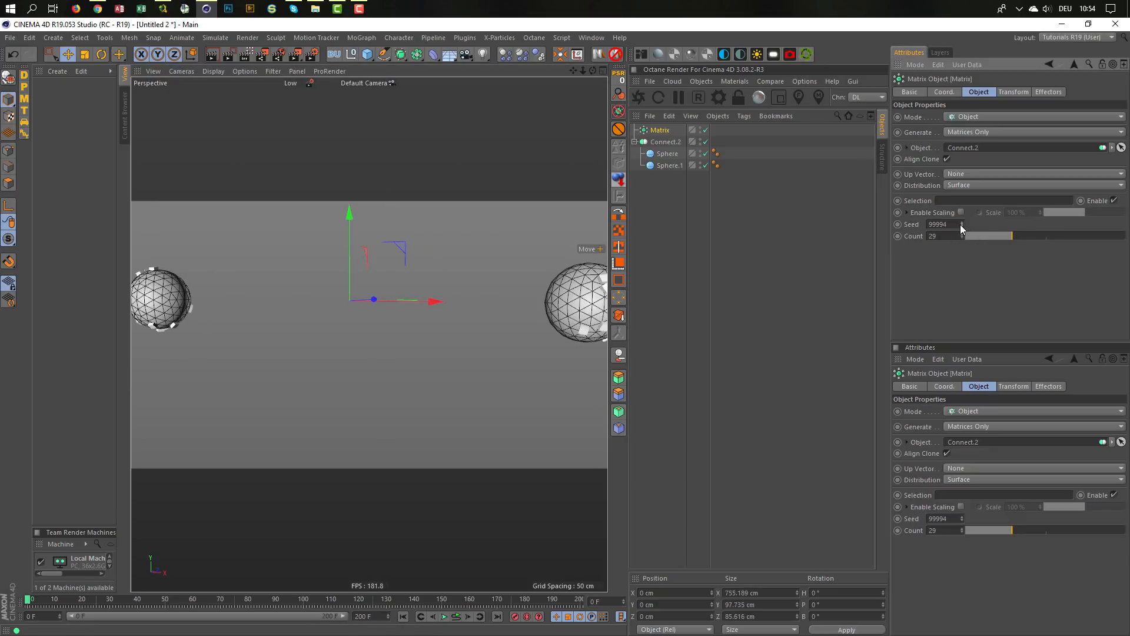
left_click(962, 227)
left_click(961, 227)
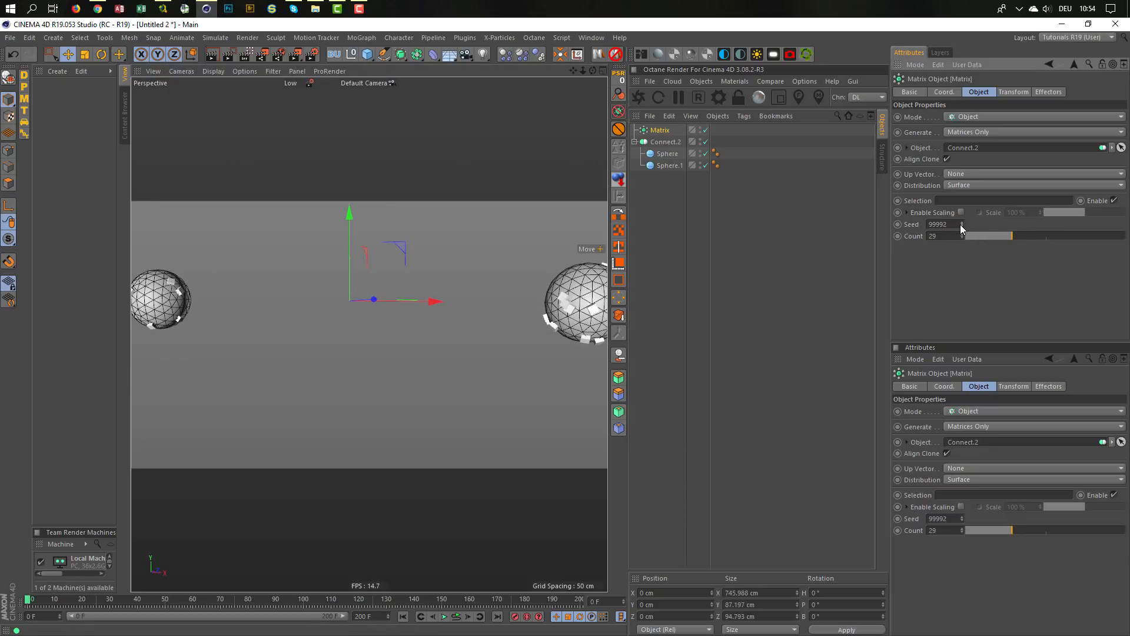
left_click(961, 227)
left_click_drag(452, 277, 250, 317, "alt")
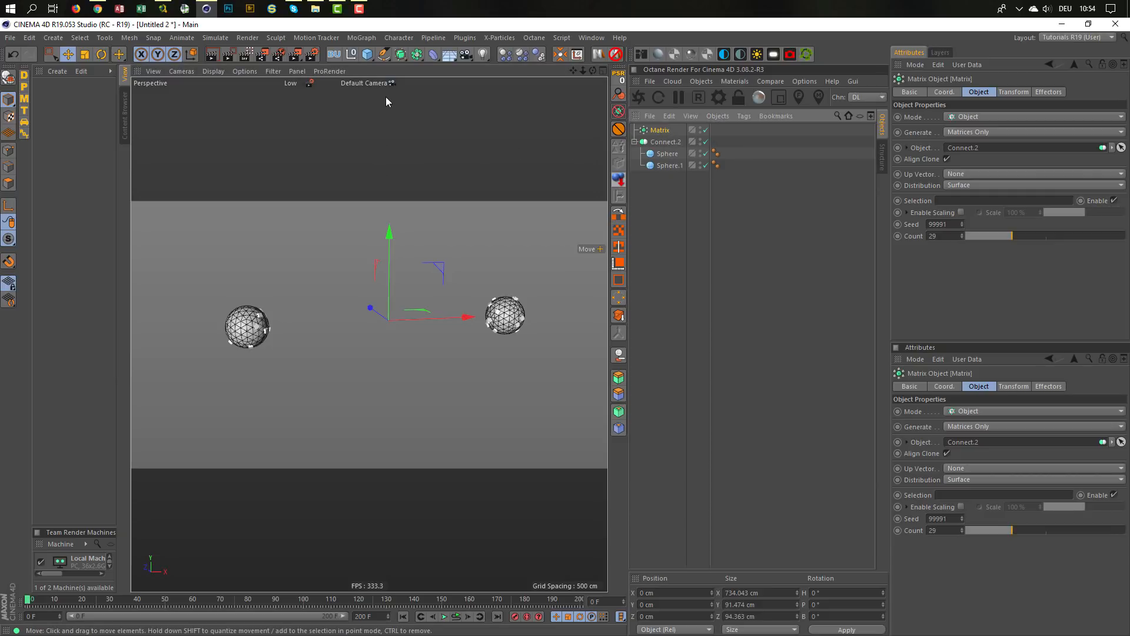
- Add a MoGraph Tracer linked to the Matrix and set its tracing mode to Connect All Objects
left_click(363, 38)
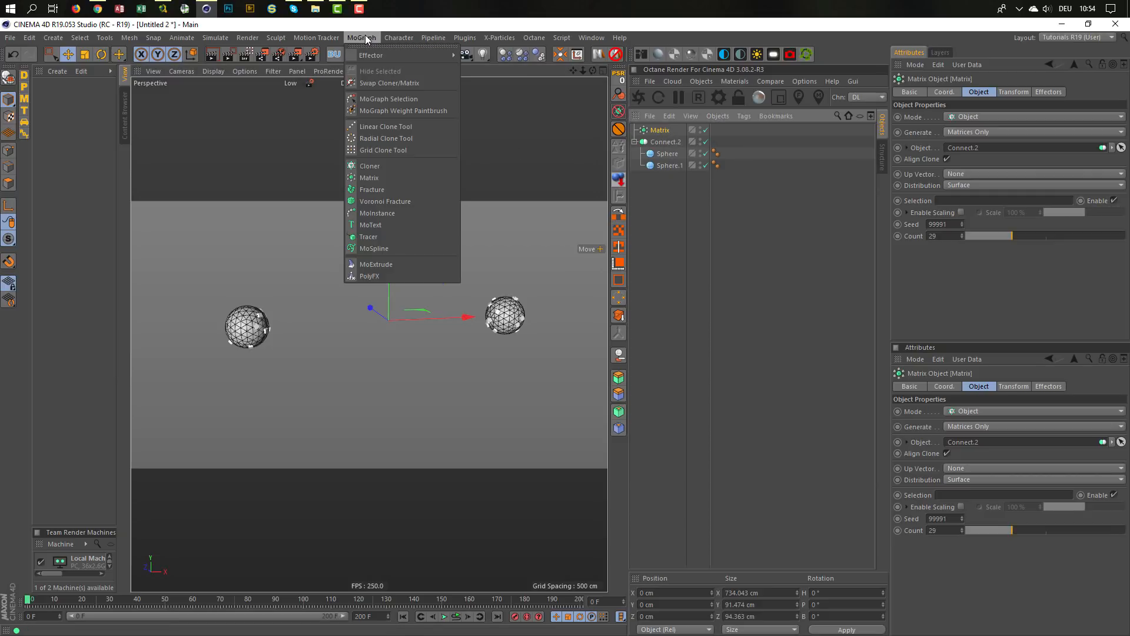
left_click(379, 238)
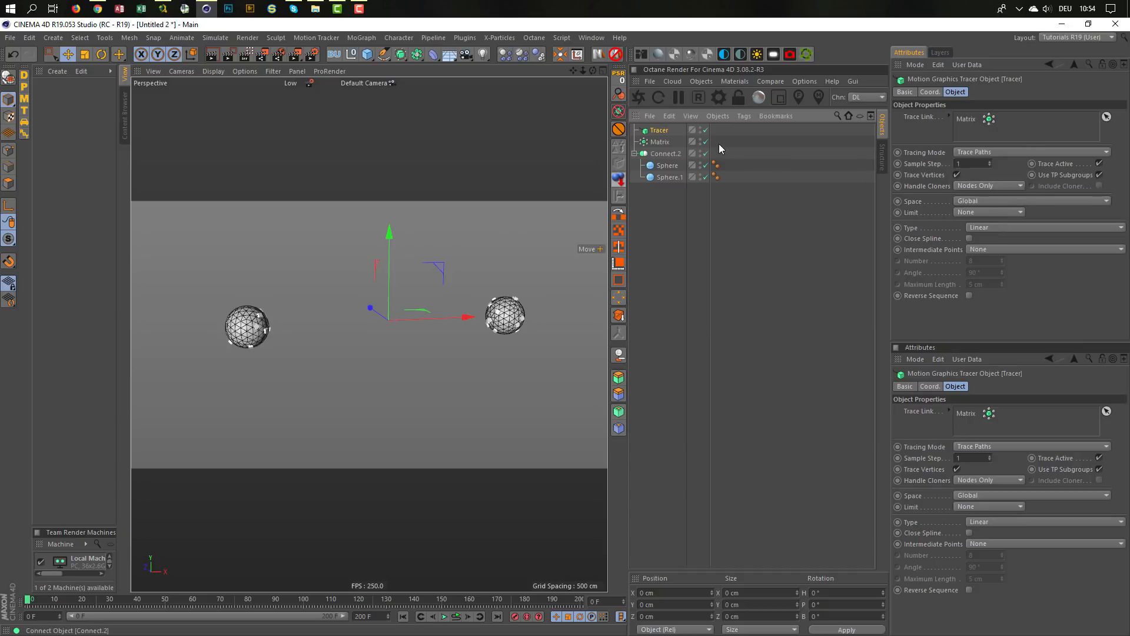
left_click(978, 153)
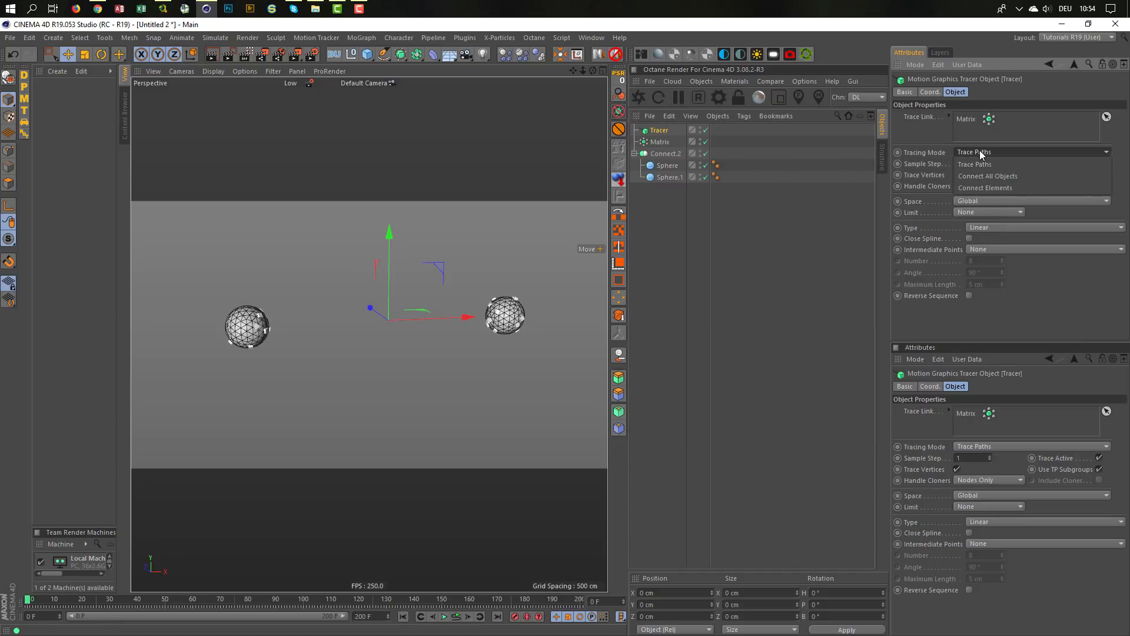
left_click(987, 185)
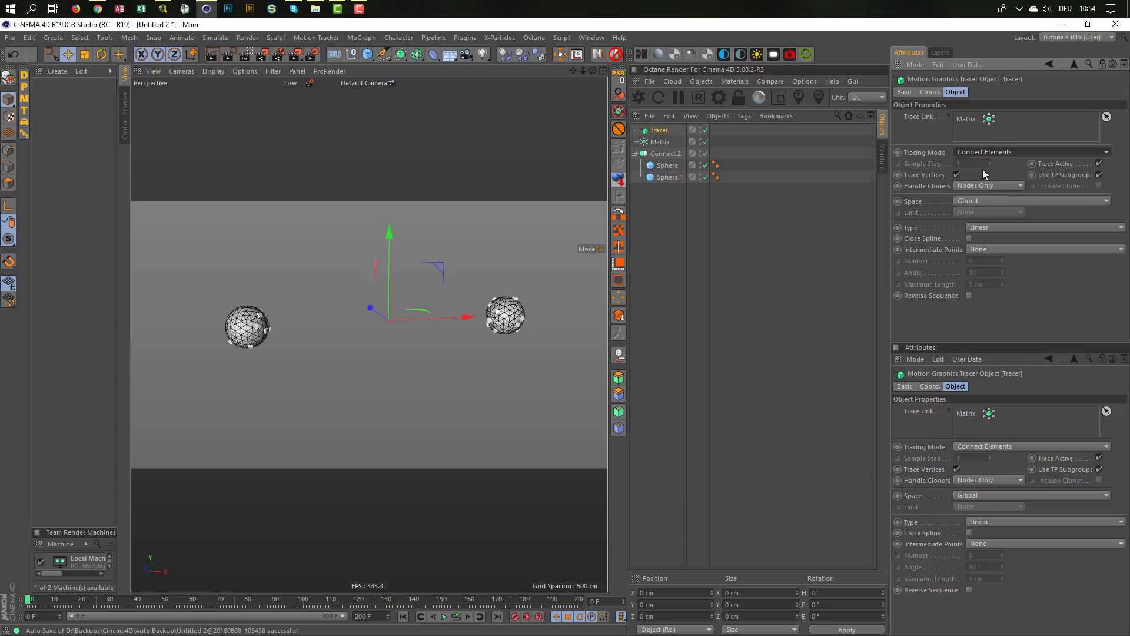
left_click(982, 151)
left_click(981, 173)
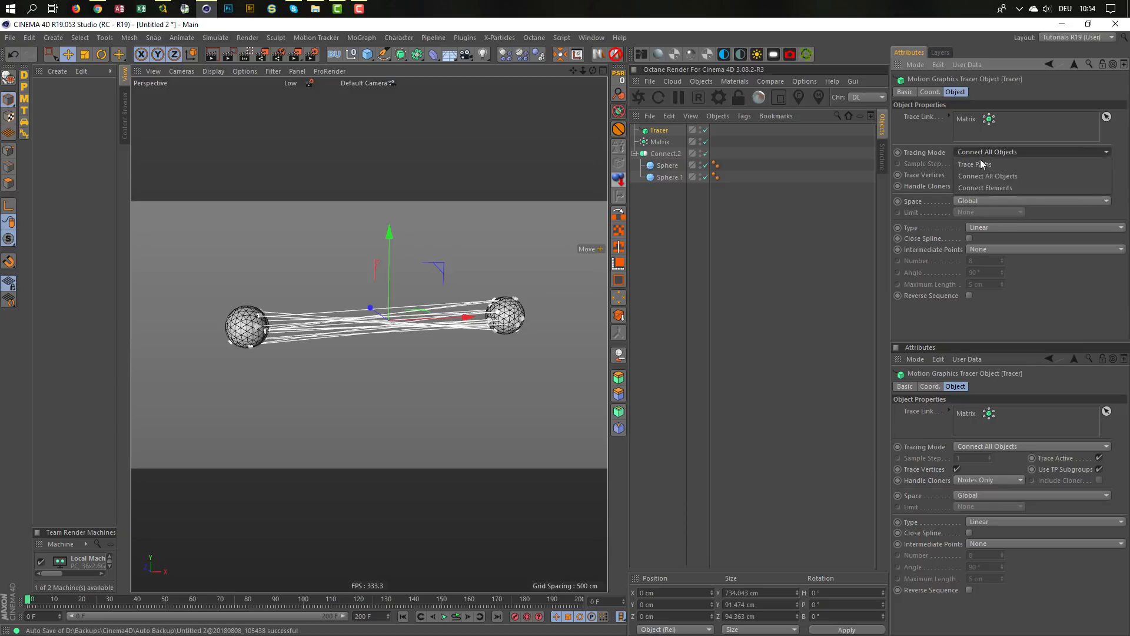
- Try the Tracer's Connect Elements tracing mode and switch it back to Connect All Objects
left_click(980, 154)
left_click(982, 187)
left_click(981, 151)
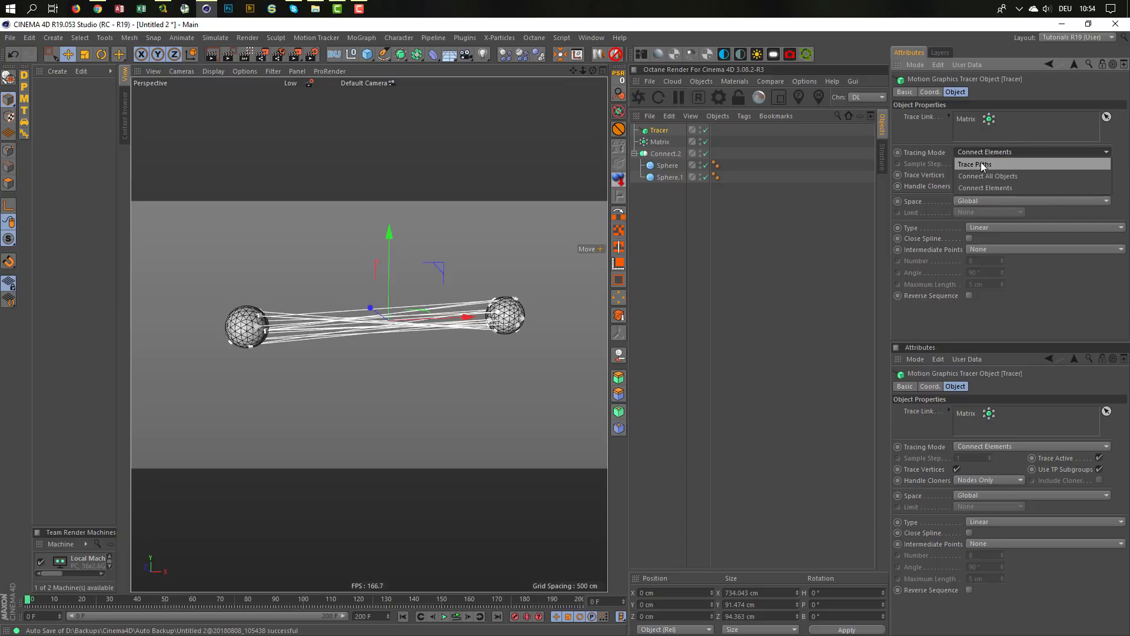
left_click(980, 175)
- Add a Random effector as a child of the Tracer and set its deformation to Point
scroll(312, 330, "up", 3)
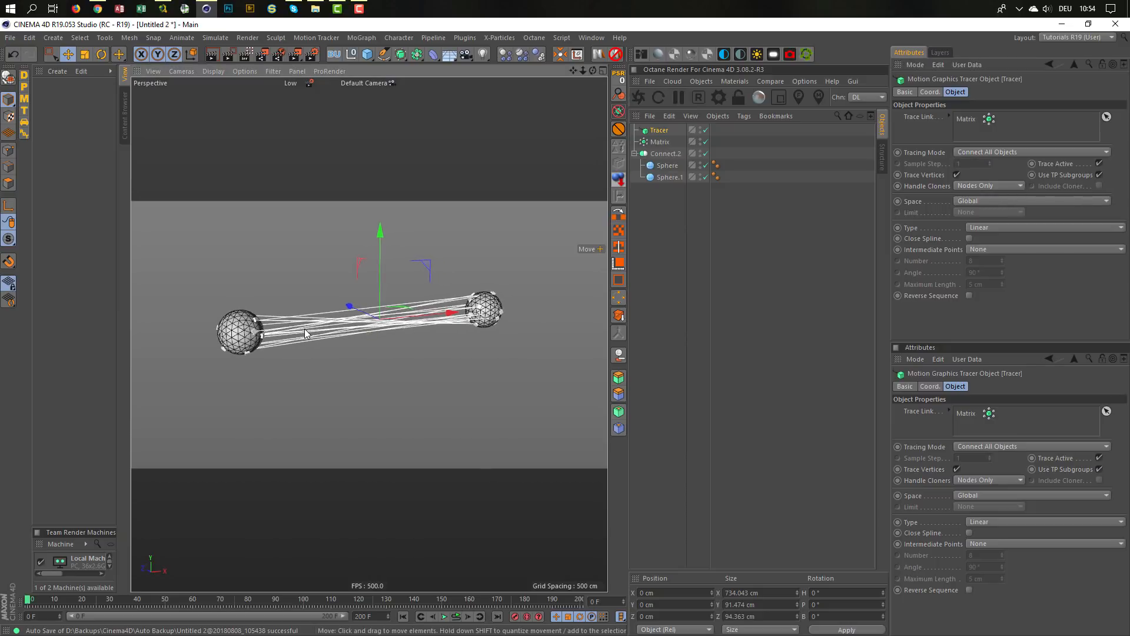
scroll(355, 314, "up", 2)
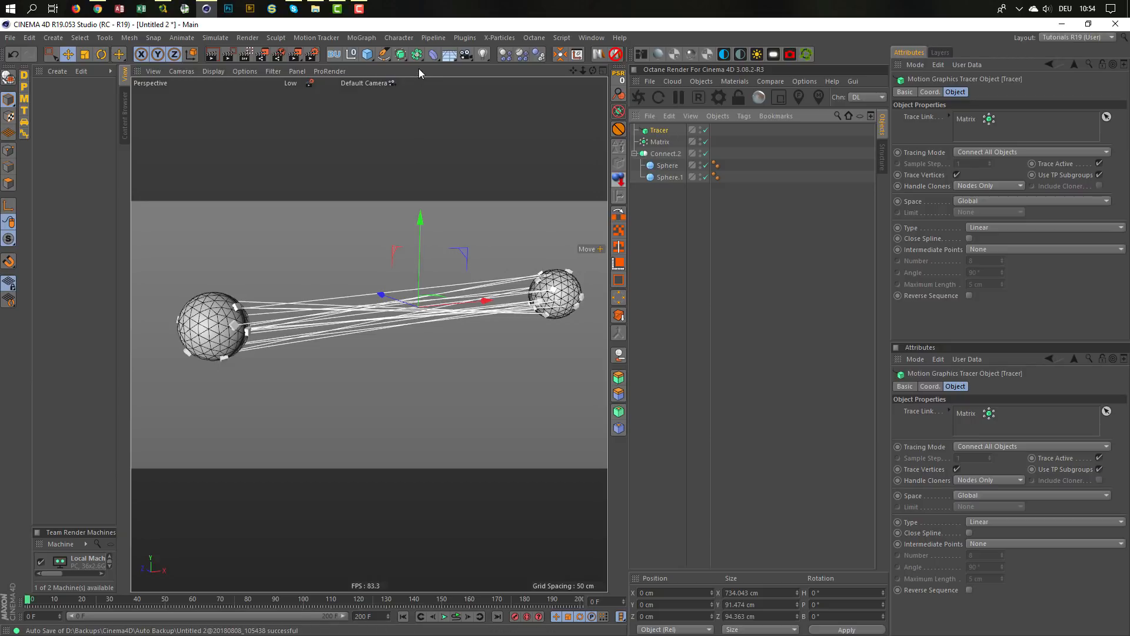
left_click(364, 38)
mouse_move(370, 54)
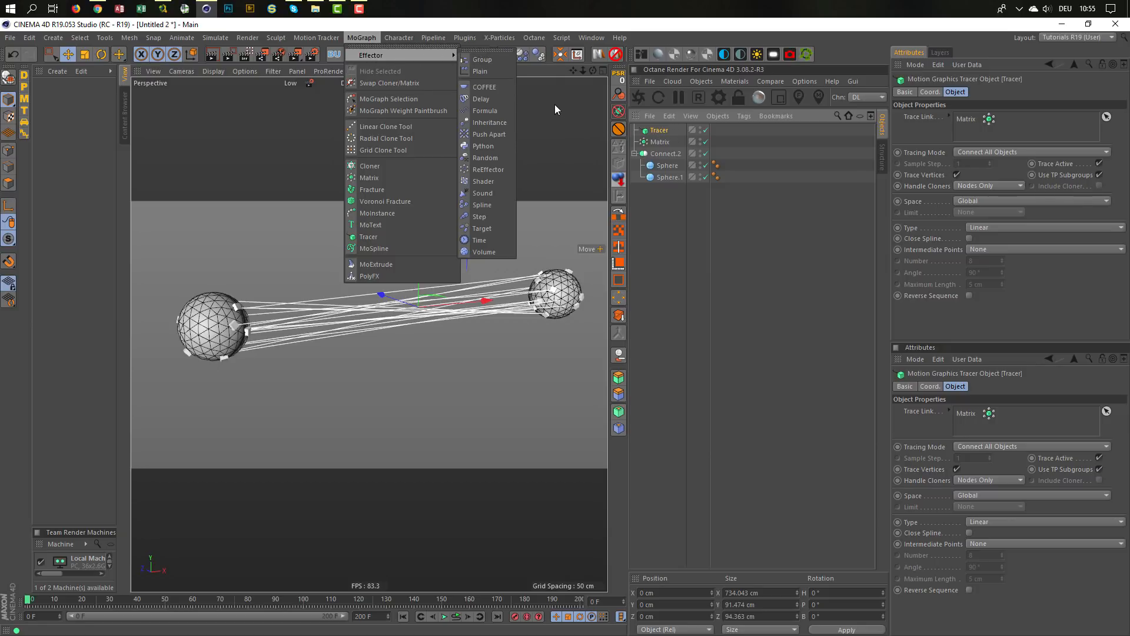
left_click(479, 155)
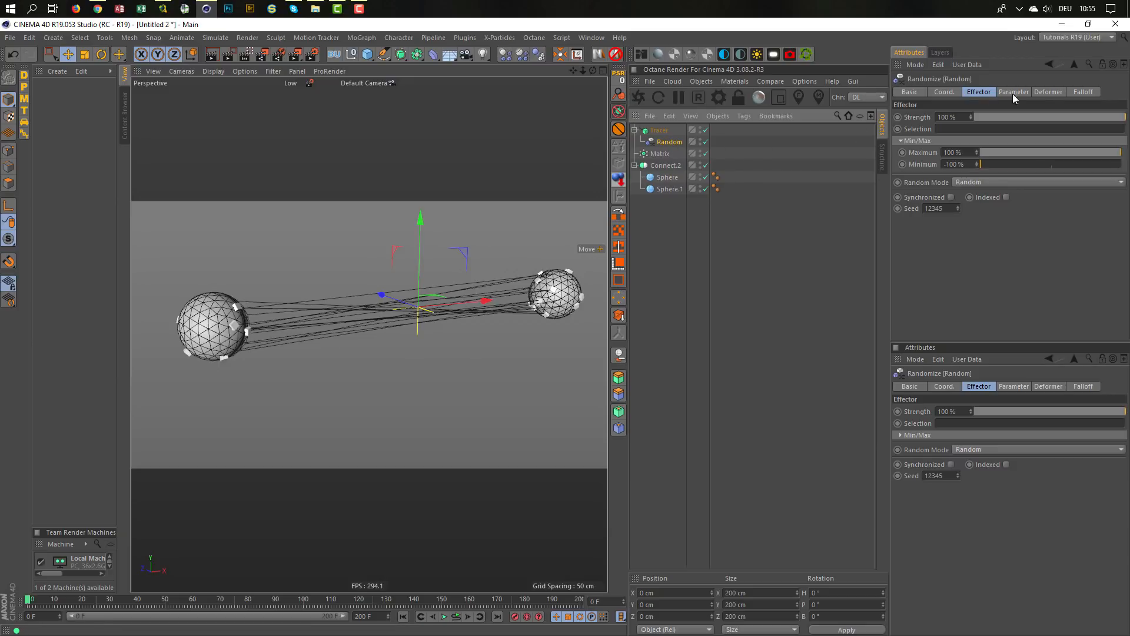
left_click(1054, 92)
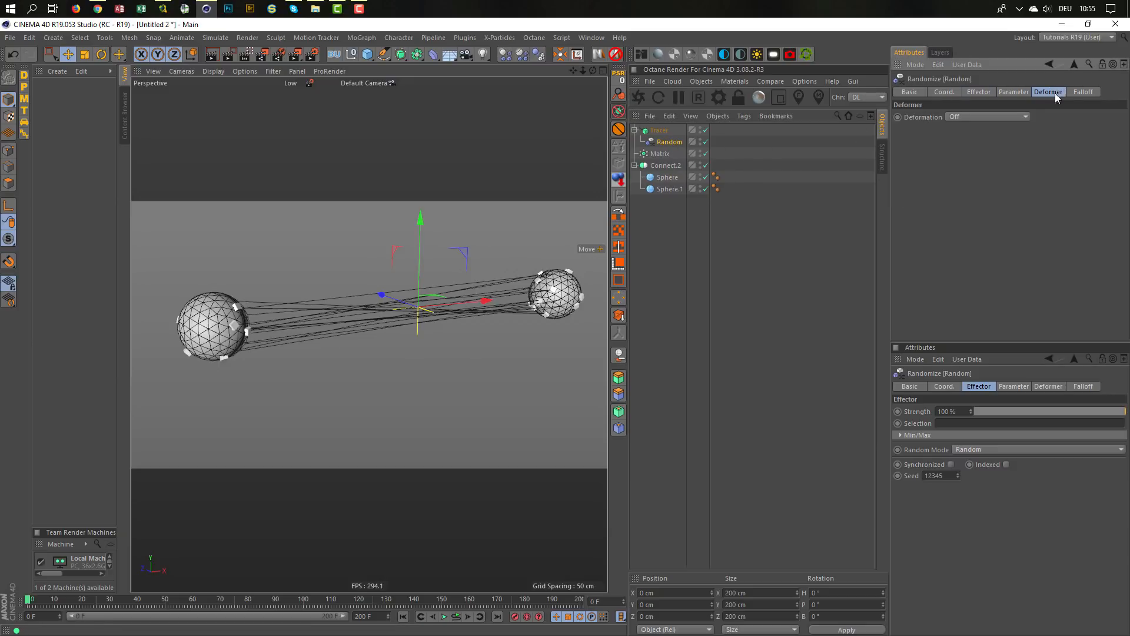
left_click(986, 117)
left_click(973, 152)
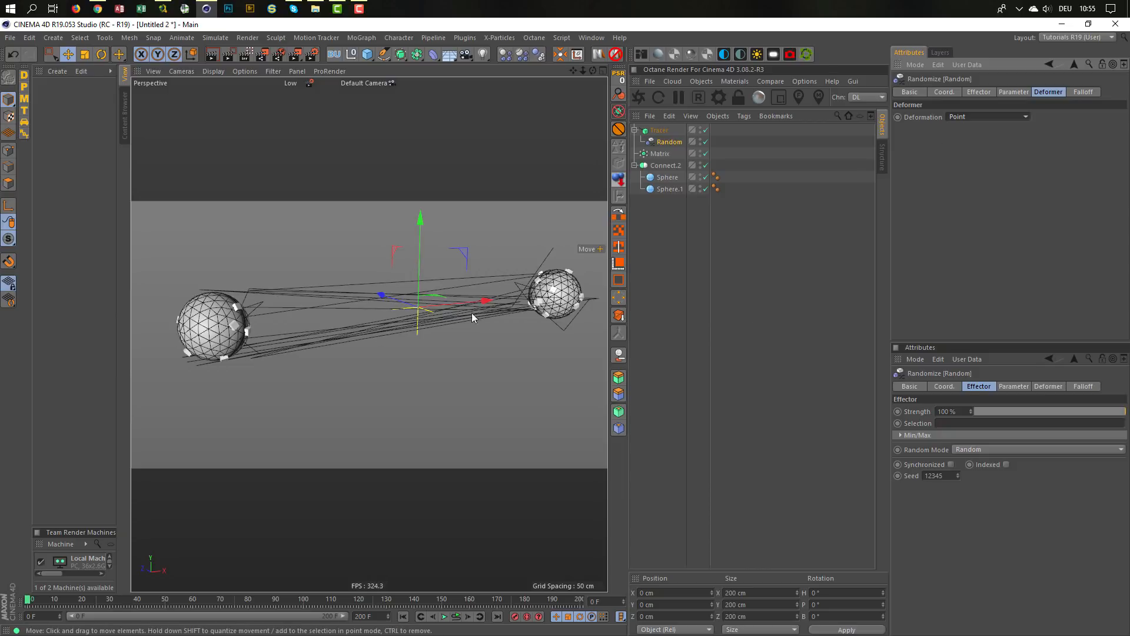
- Set the Tracer's intermediate points to Uniform
left_click(659, 130)
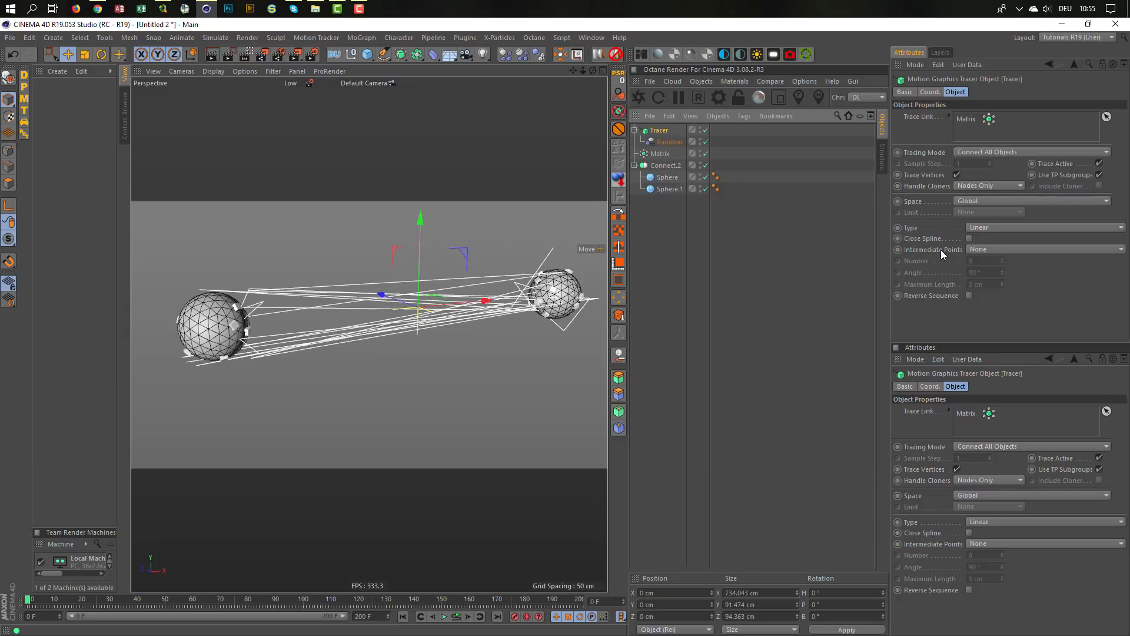
left_click(984, 245)
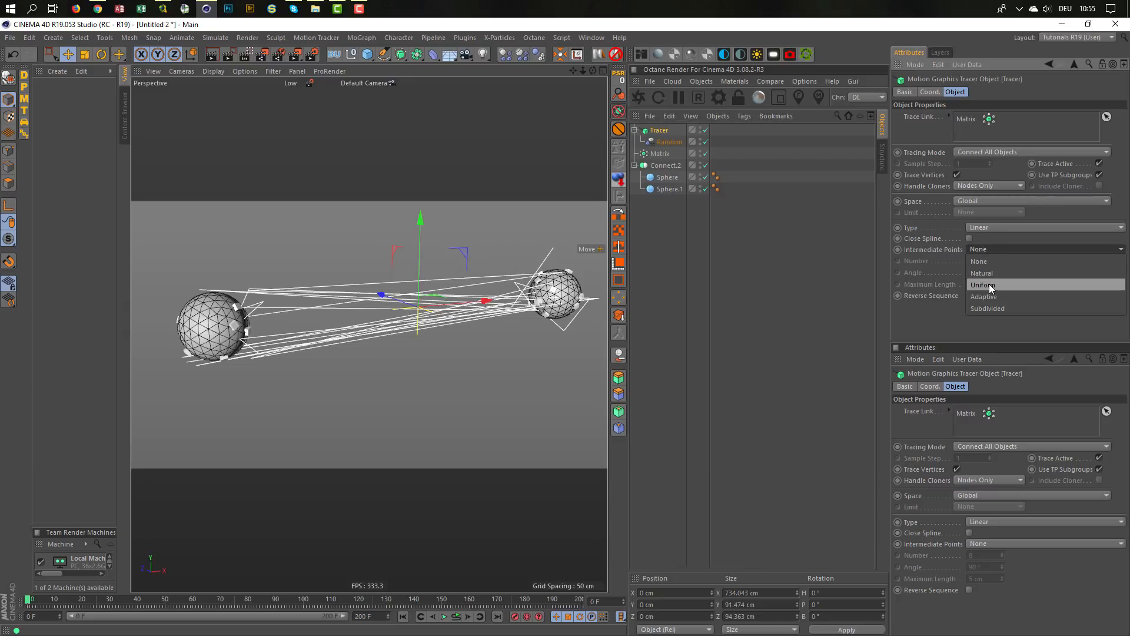
left_click(990, 284)
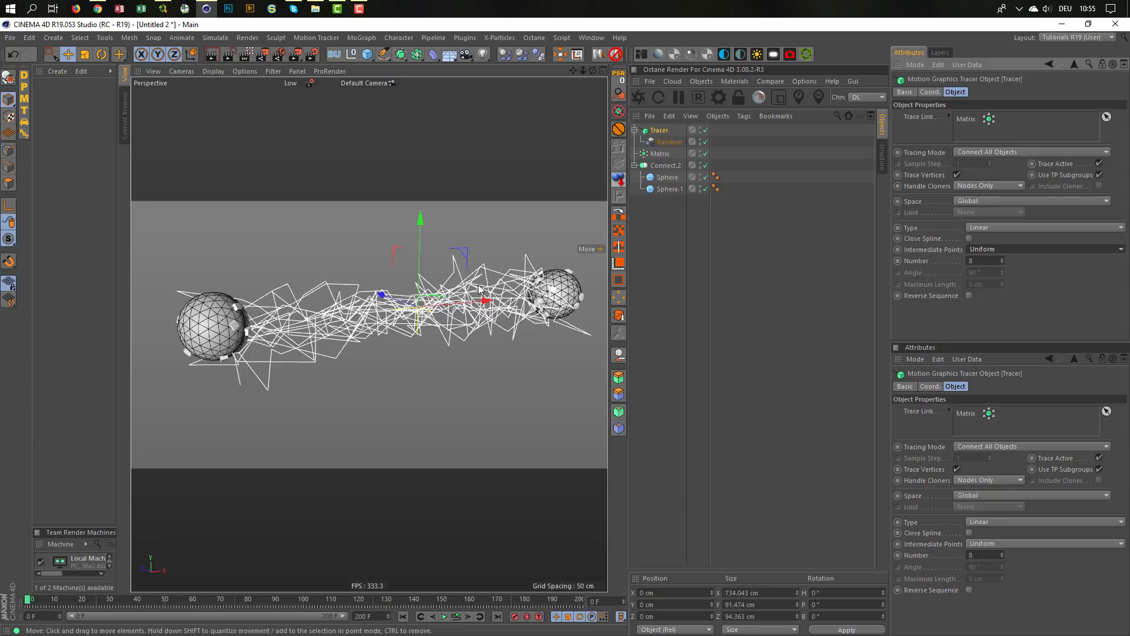
left_click_drag(586, 340, 477, 305, "alt")
- Try 50 as the number of intermediate points on the Tracer
left_click(992, 260)
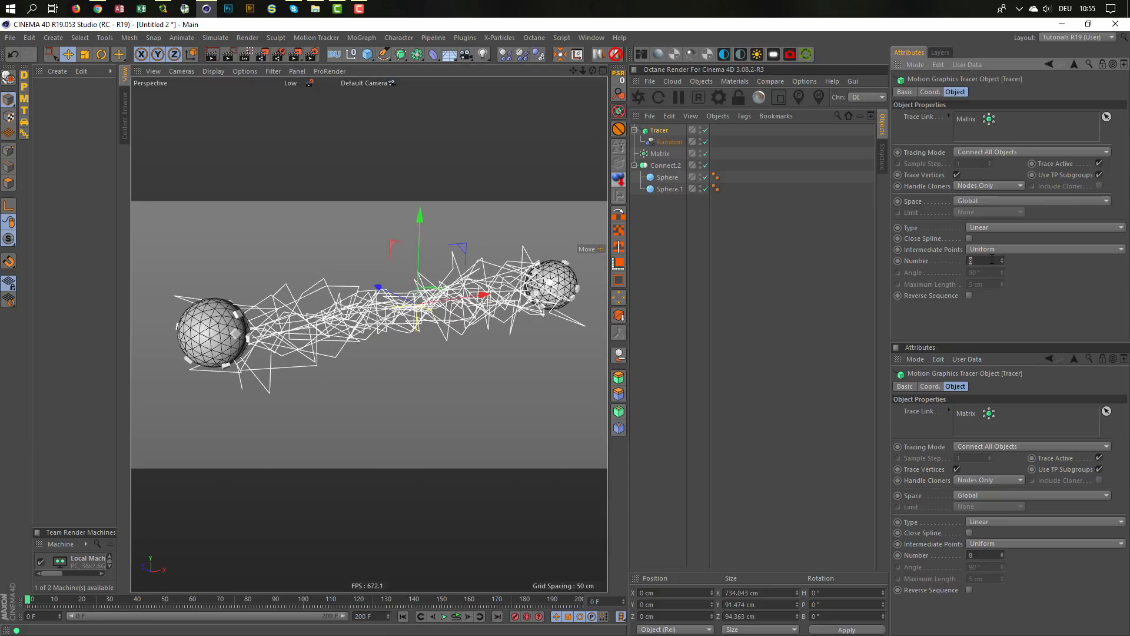
type("50")
key("Return")
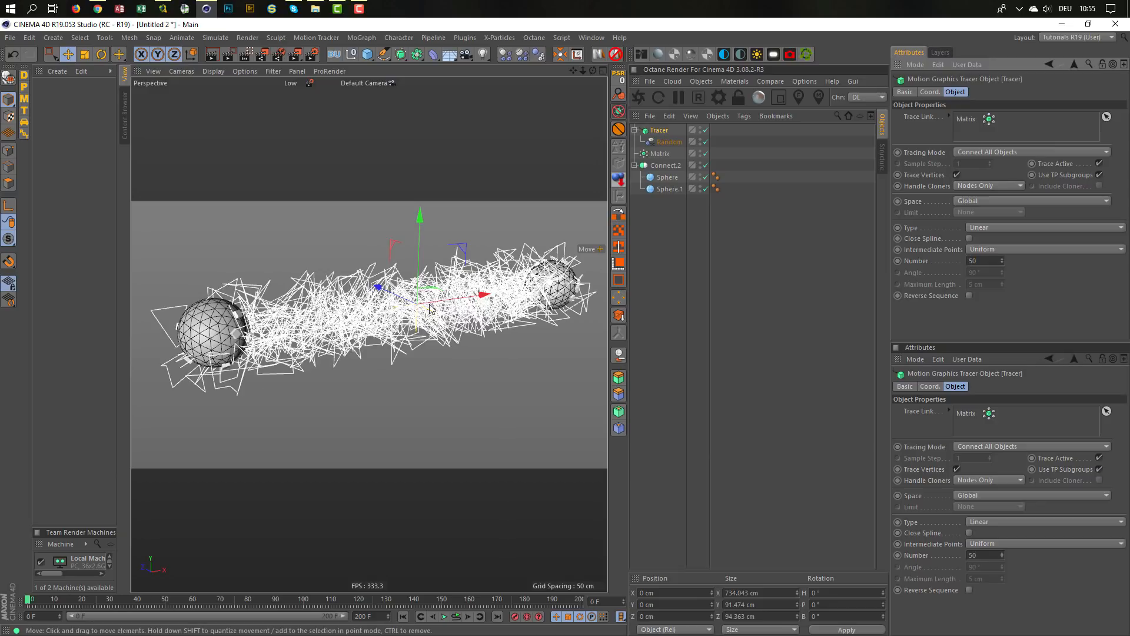
mouse_move(431, 305)
left_mouse_down("alt")
mouse_move(494, 309)
mouse_move(430, 292)
left_mouse_up("alt")
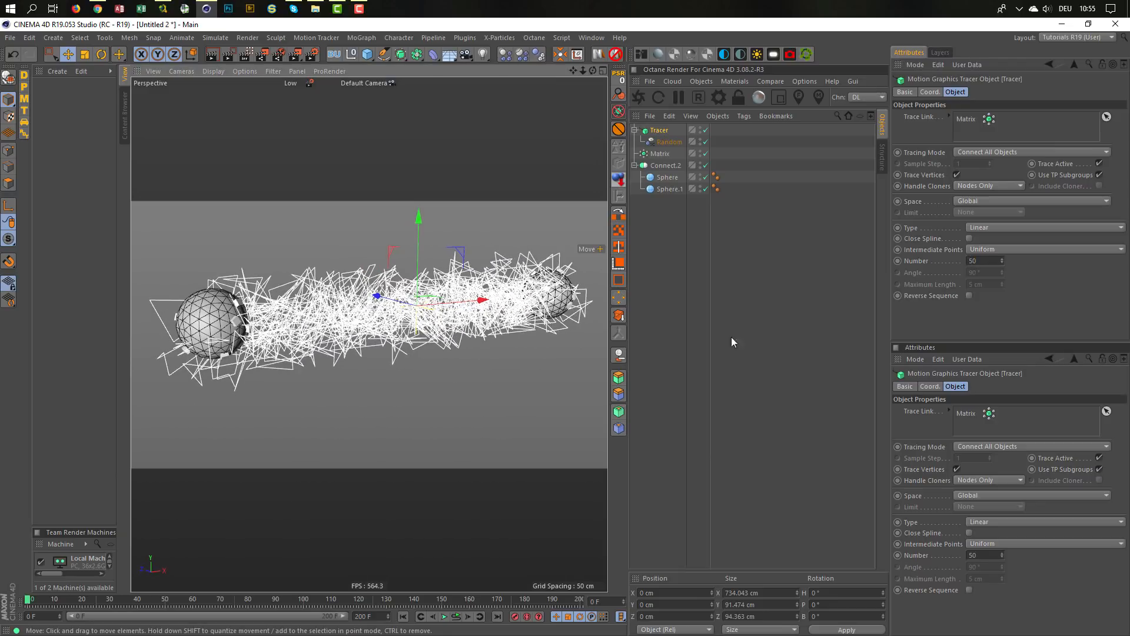
- Set the Tracer's number of intermediate points to 20
left_click(991, 260)
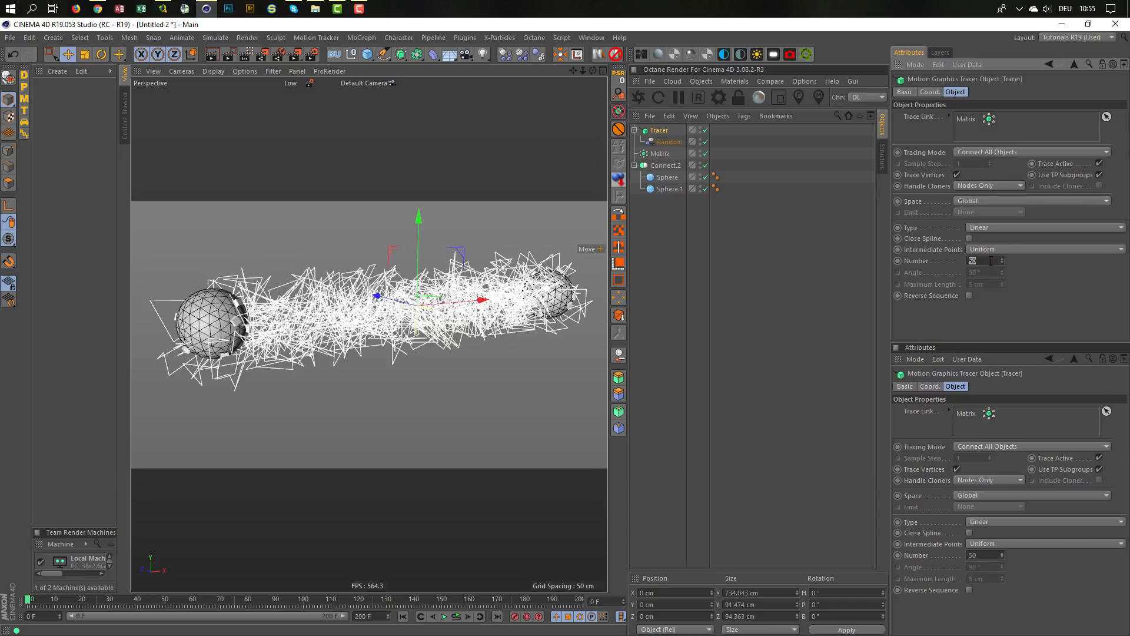
type("20")
key("Return")
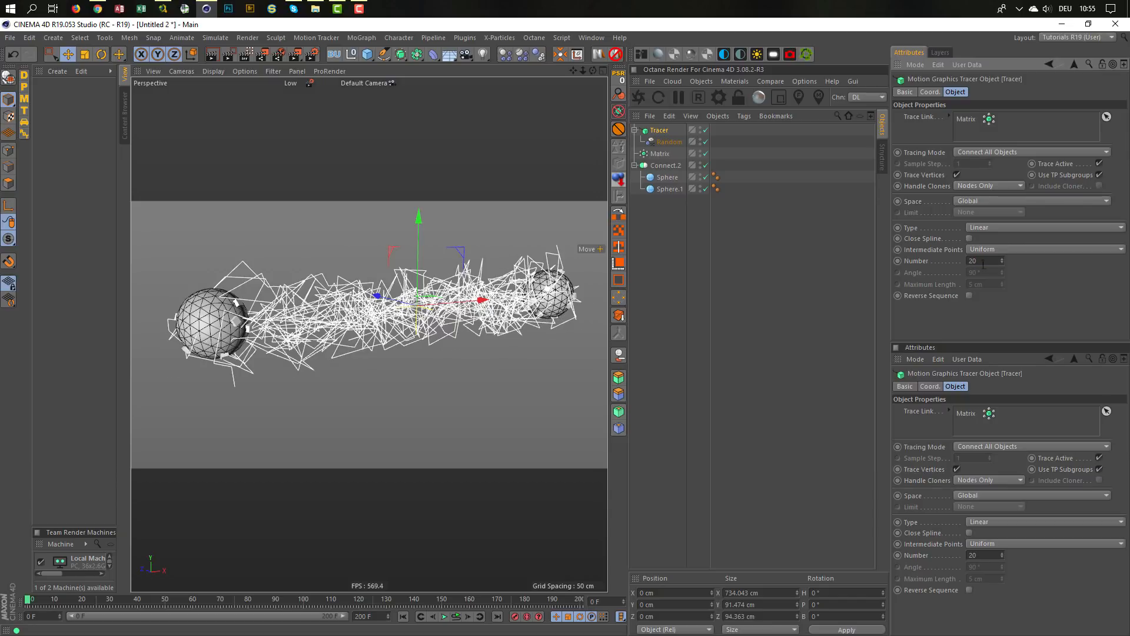
mouse_move(420, 321)
left_mouse_down("alt")
mouse_move(387, 302)
mouse_move(419, 313)
left_mouse_up("alt")
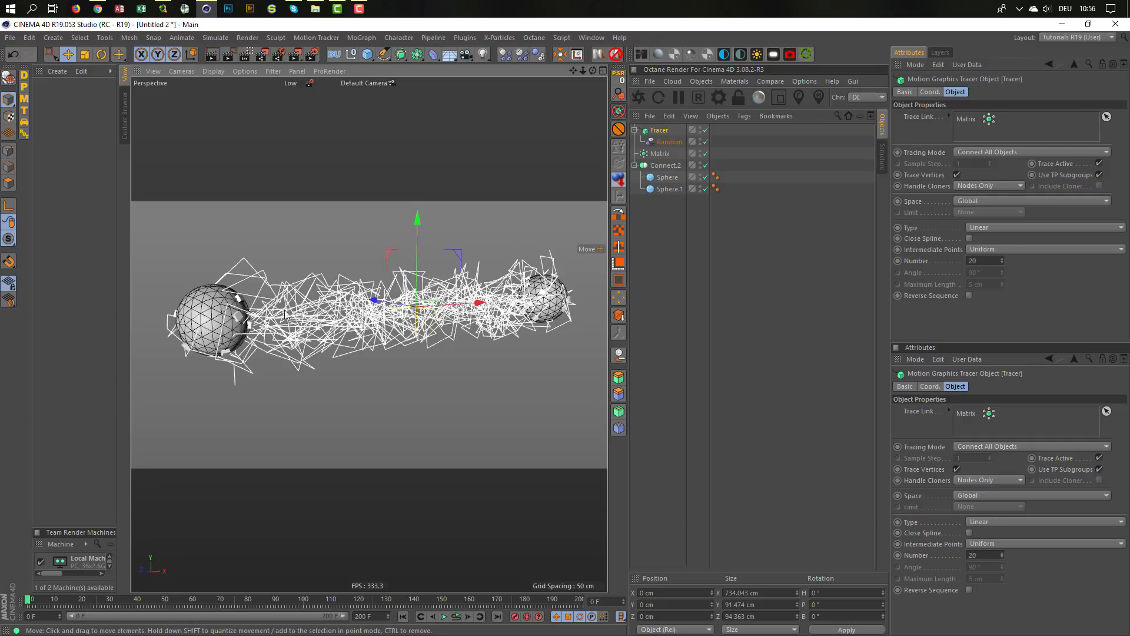
- Set the Random effector's falloff shape to Sphere
left_click(669, 142)
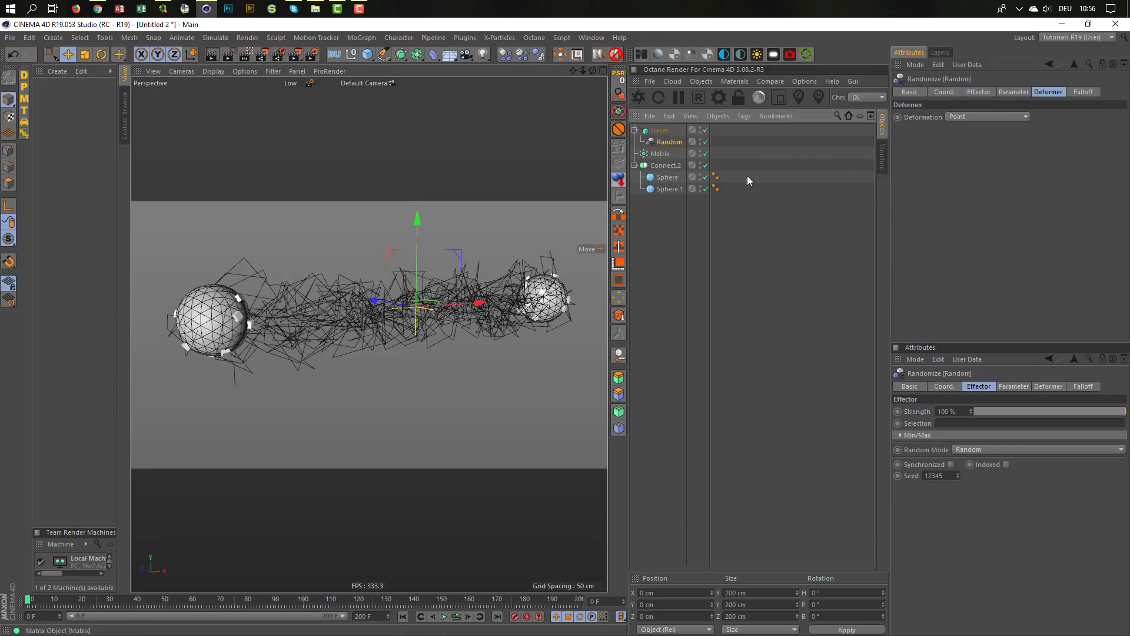
left_click(1080, 93)
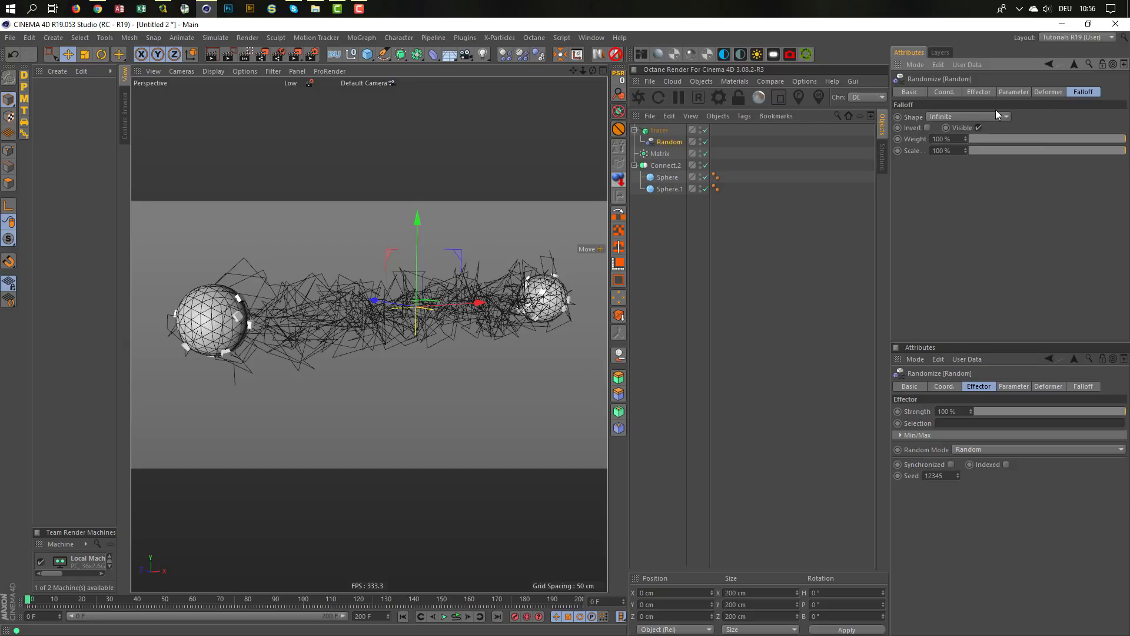
left_click(961, 114)
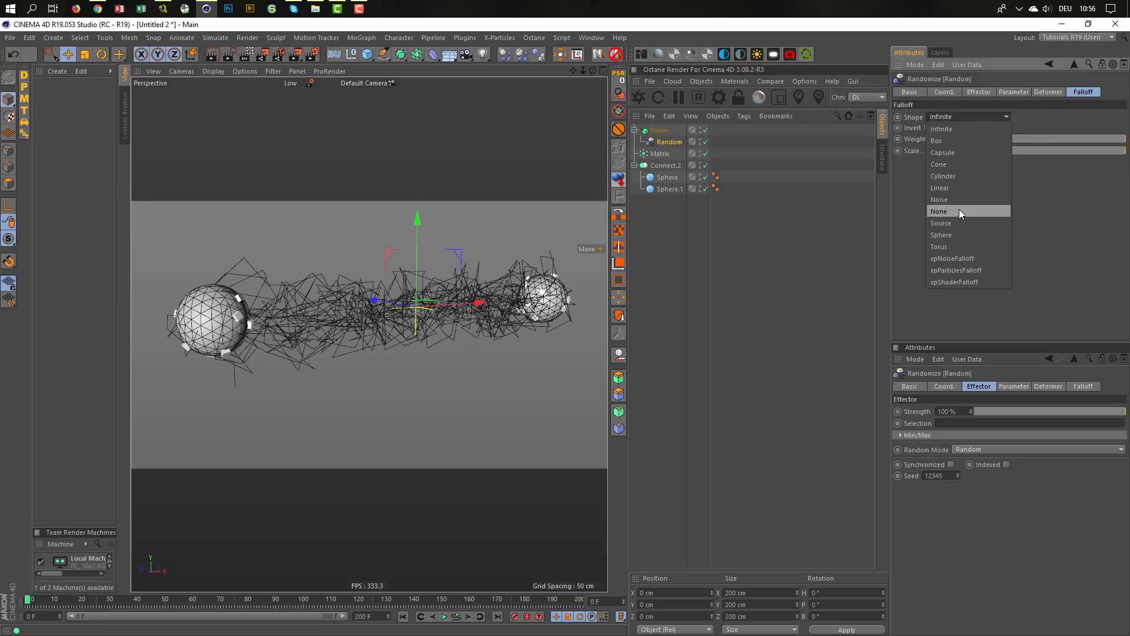
left_click(959, 234)
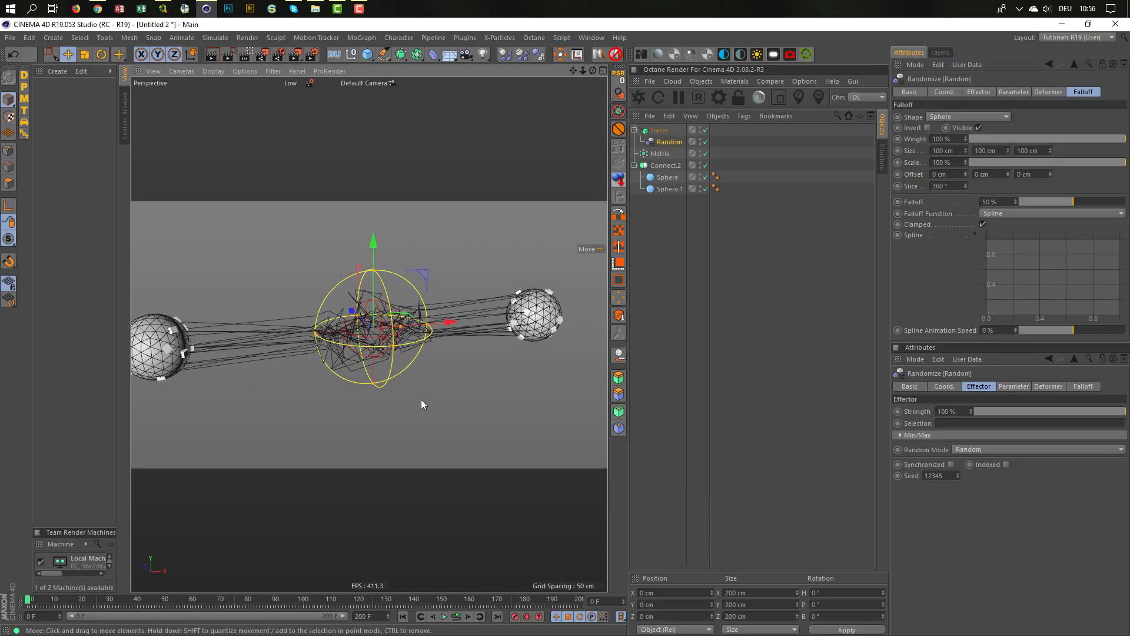
- Scale up the Random effector's spherical falloff to about 317 cm on each axis so it spans both spheres
key("t")
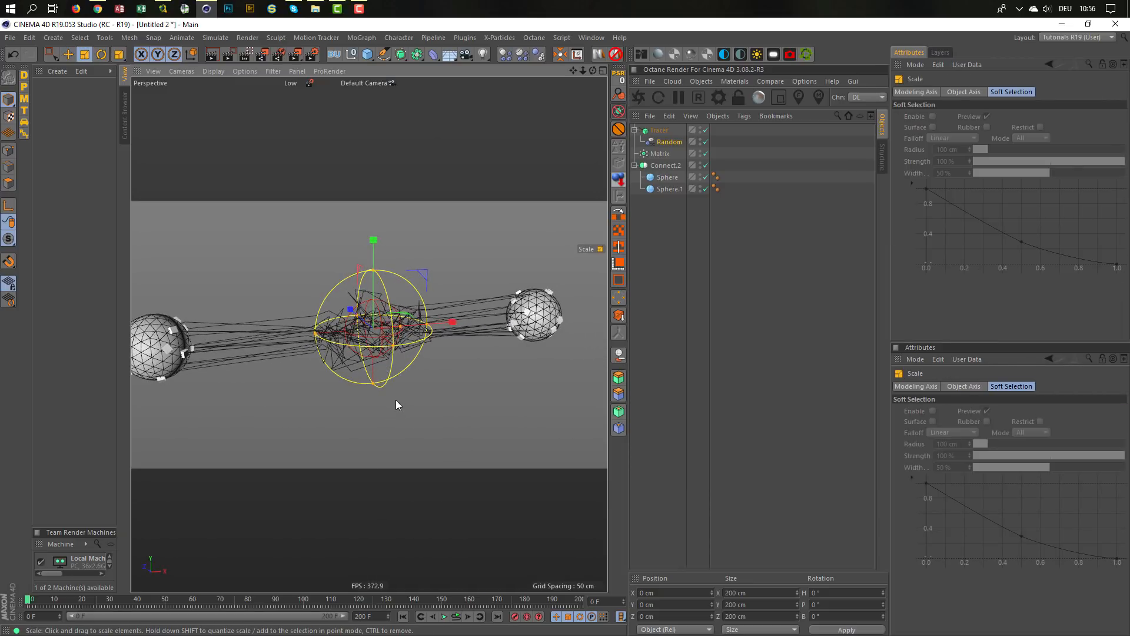
right_click_drag(396, 400, 408, 373, "alt")
middle_click_drag(409, 373, 397, 372, "alt")
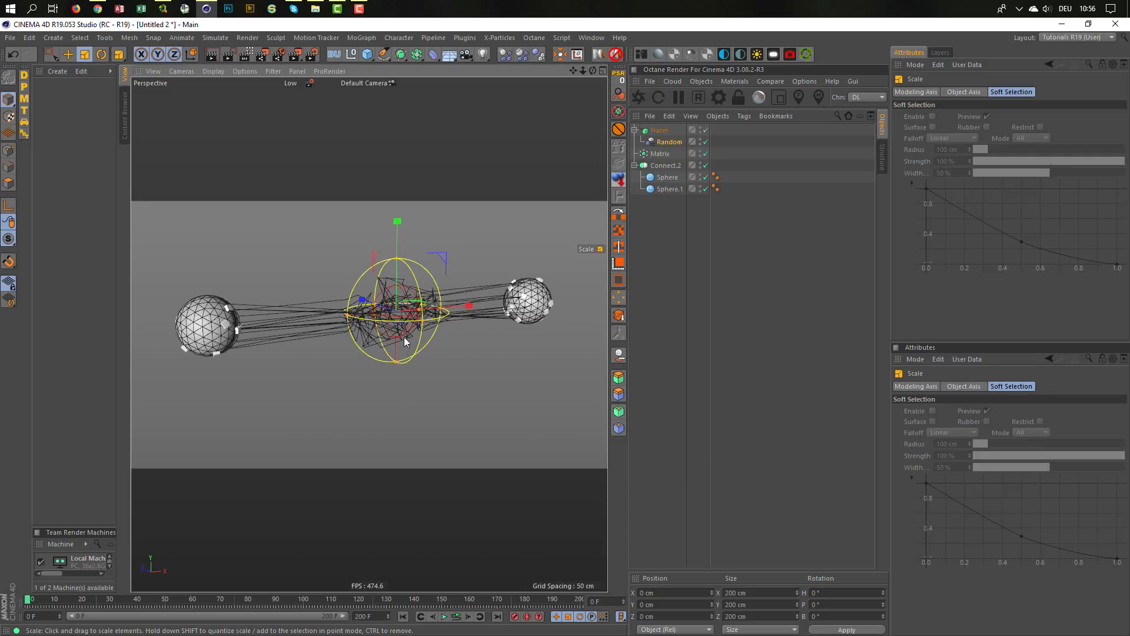
left_click_drag(398, 440, 560, 422)
left_click_drag(507, 303, 598, 296)
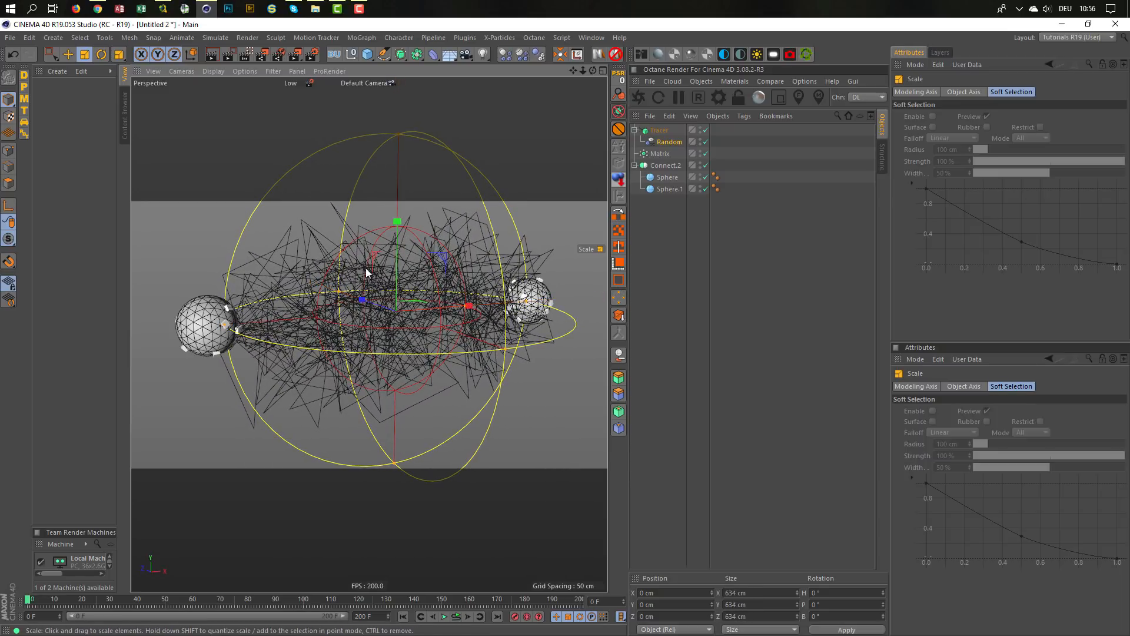
- Set the Random effector's X, Y and Z position offsets to 50 cm
left_click(669, 142)
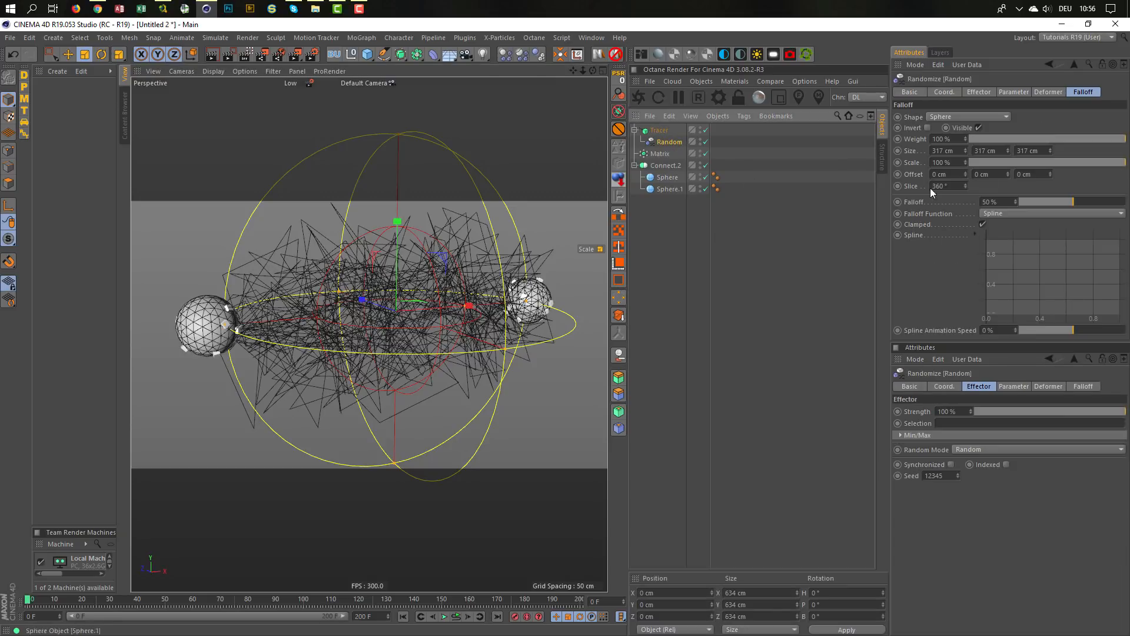
left_click(982, 91)
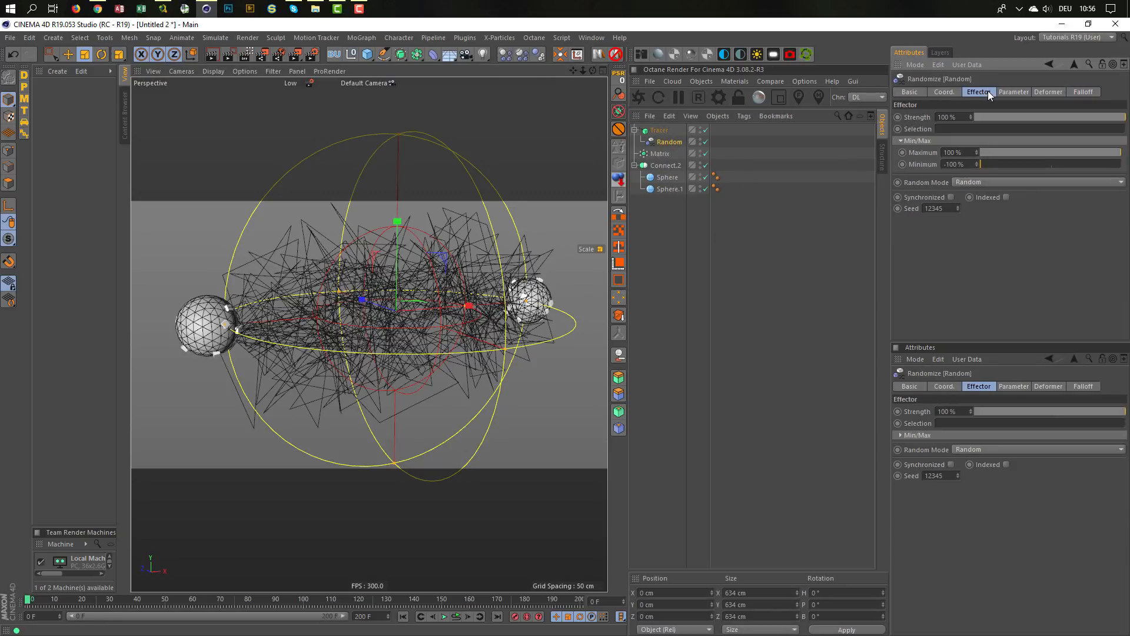
left_click(1005, 92)
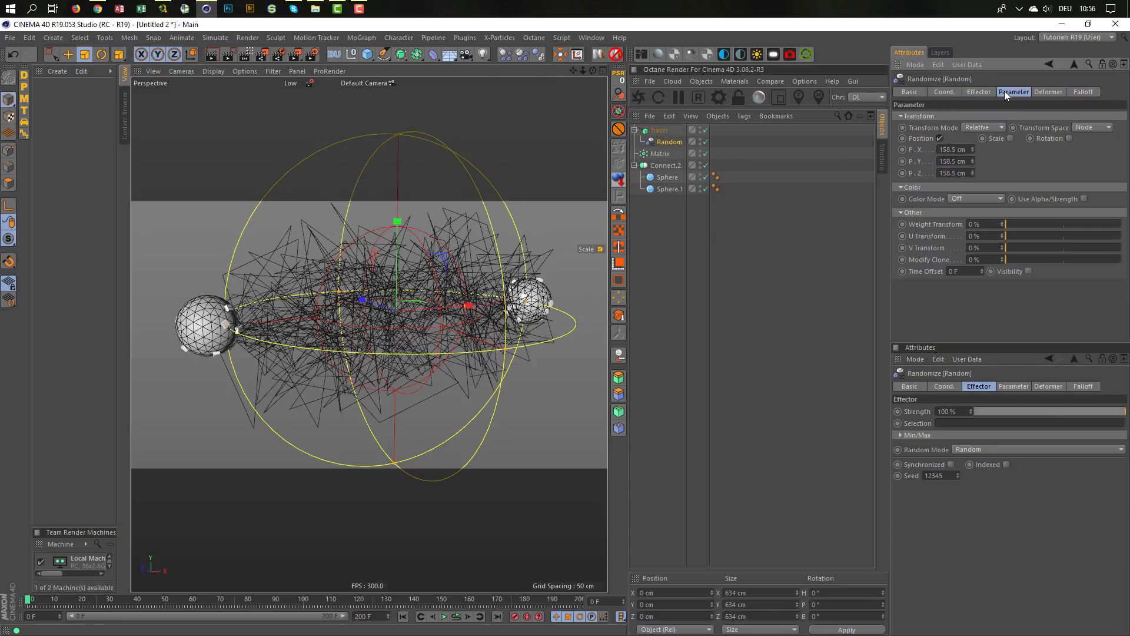
left_click(956, 149)
left_click(910, 149)
type("50")
key("Return")
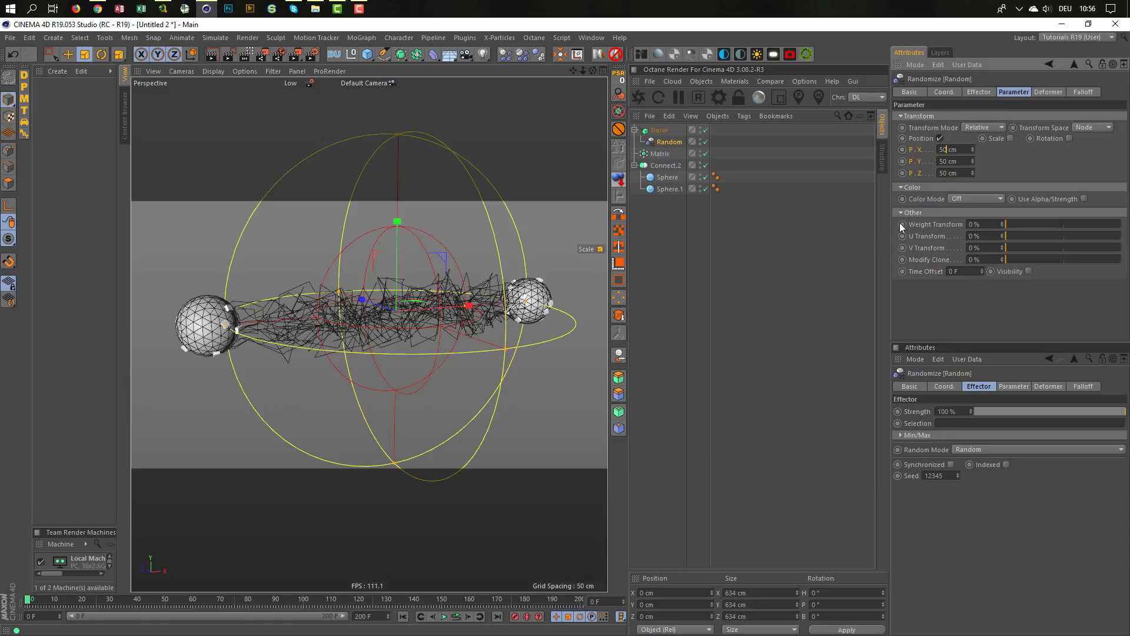
left_click_drag(337, 319, 368, 317, "alt")
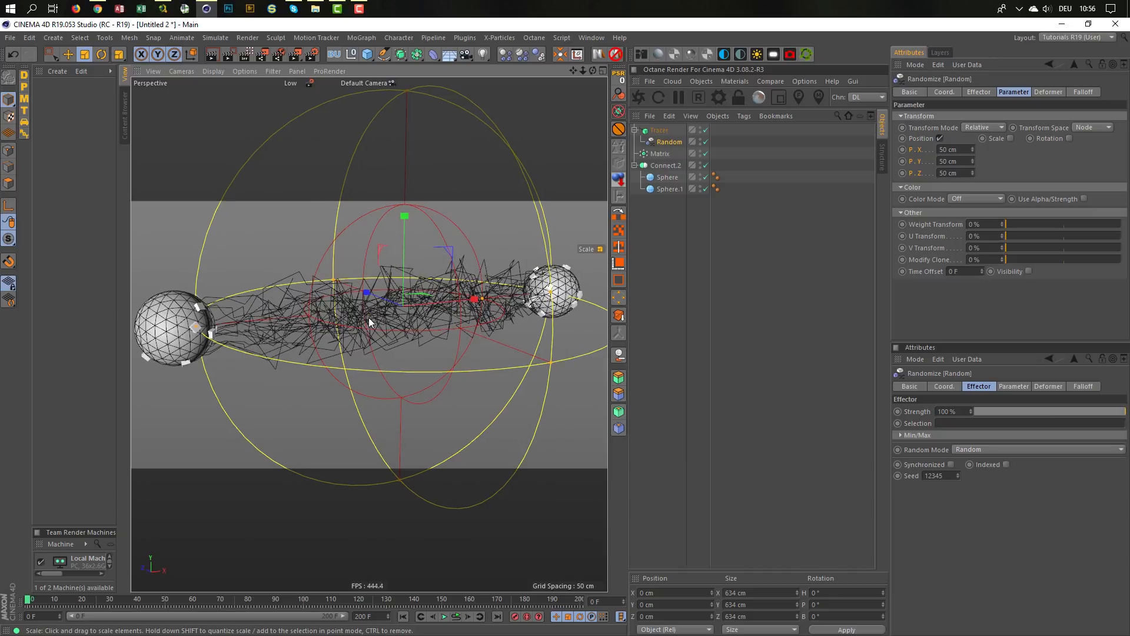
- Set the Random effector's random mode to Turbulence and play the animation
left_click(980, 92)
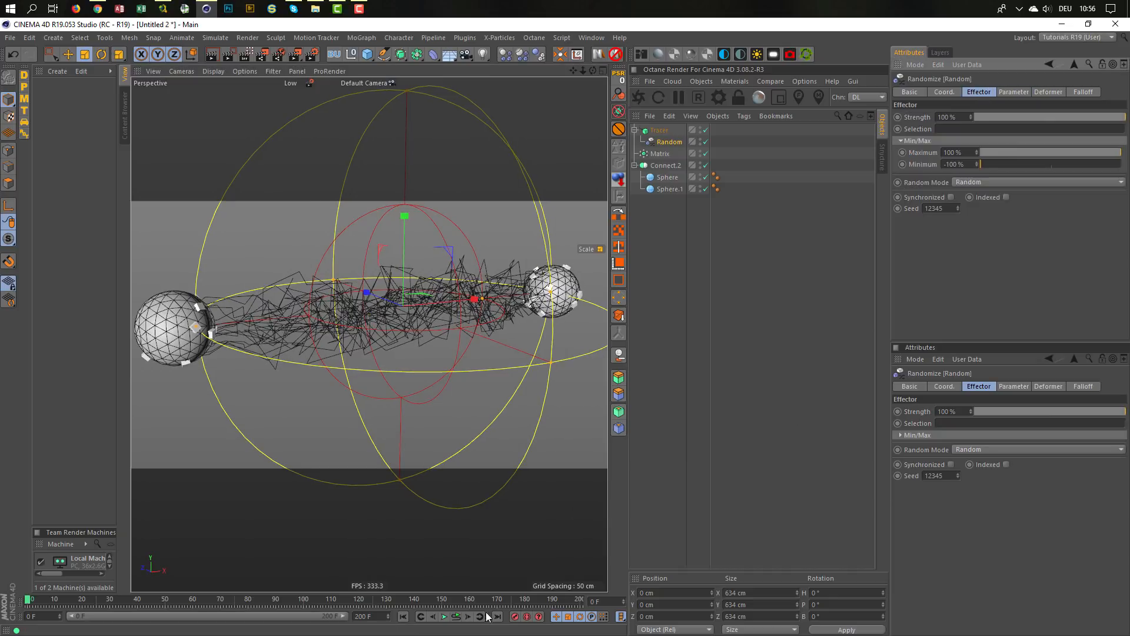
left_click(457, 616)
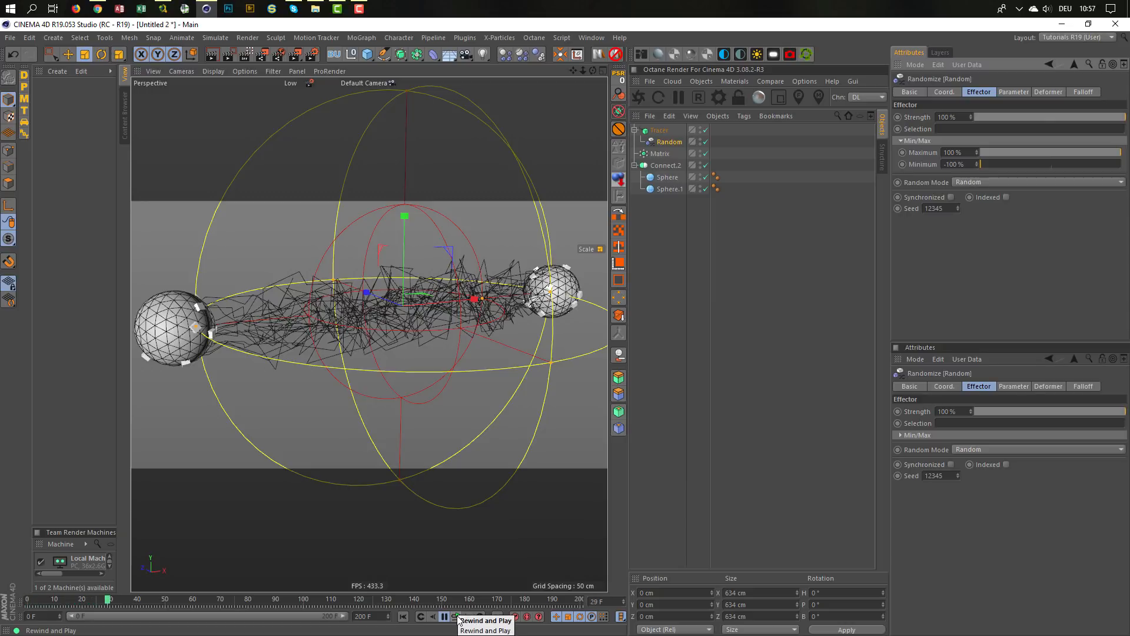
left_click(458, 618)
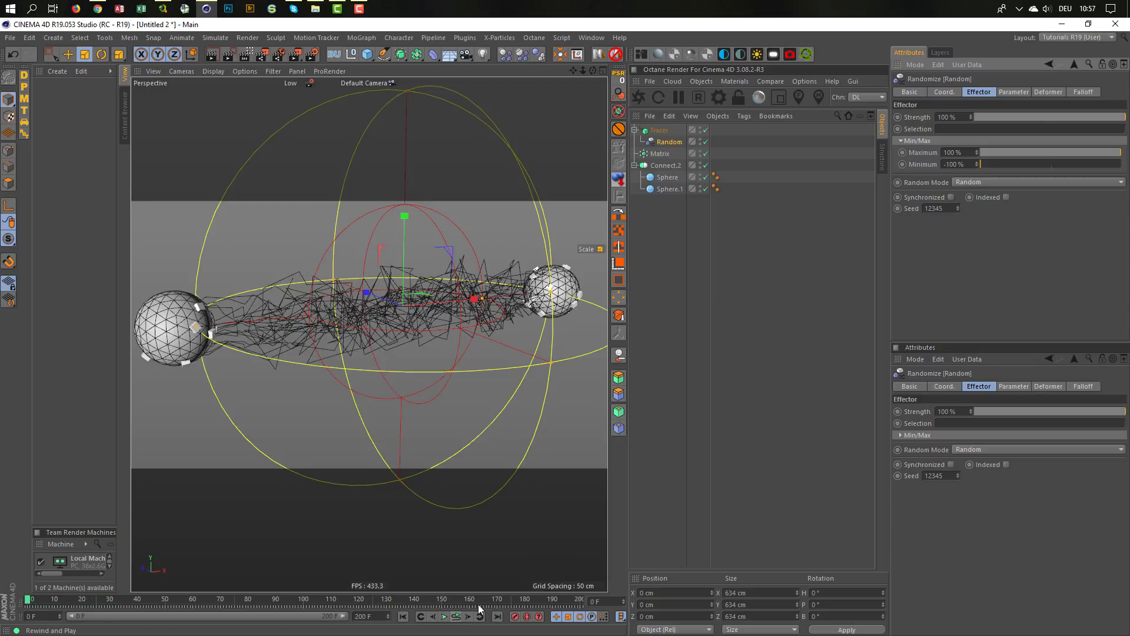
left_click(967, 182)
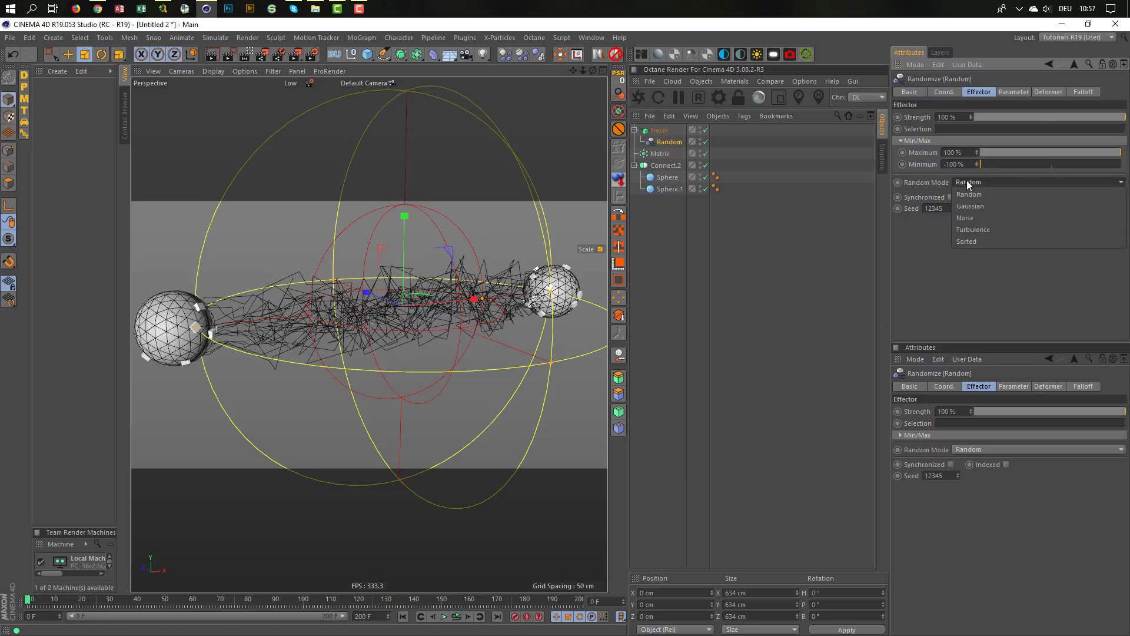
left_click(980, 231)
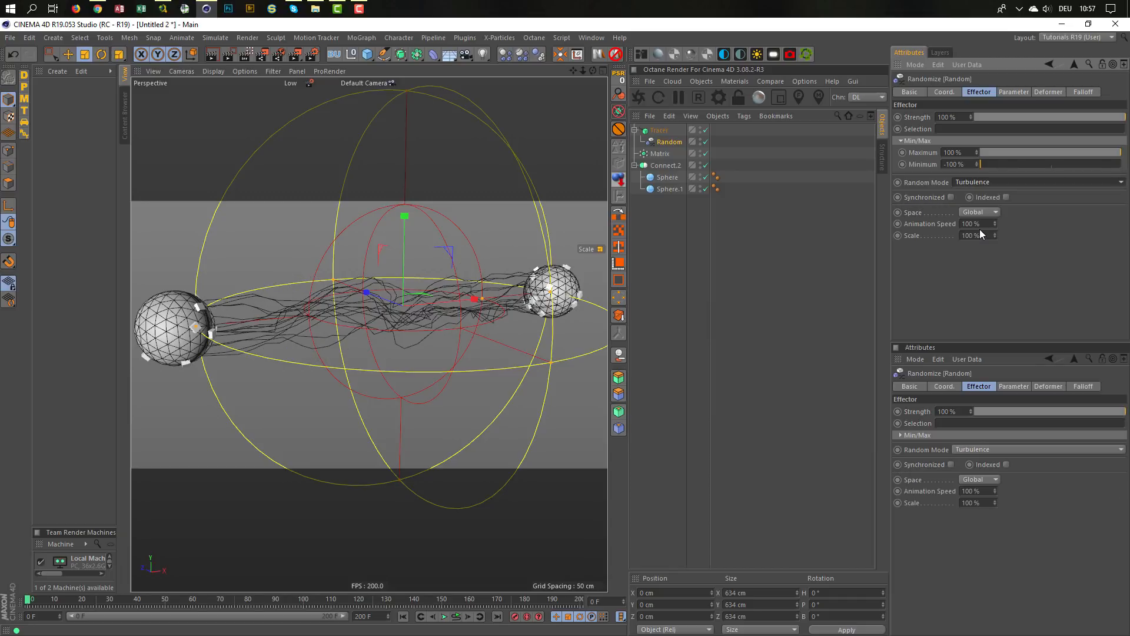
left_click(457, 617)
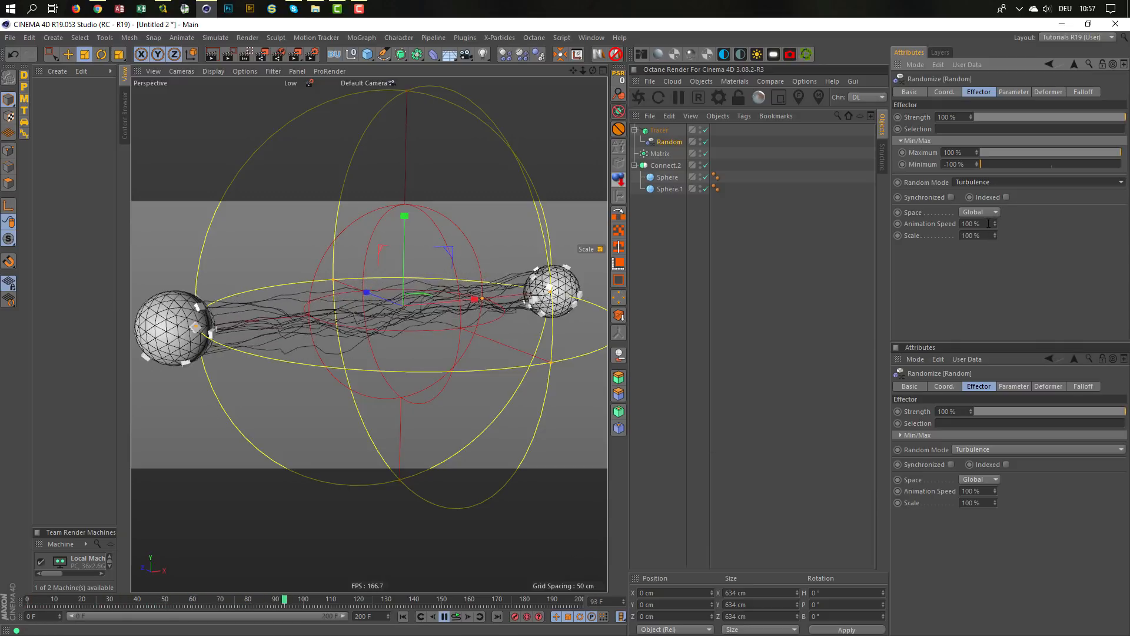
- Try the Noise random mode on the Random effector and switch back to Turbulence
left_click(1001, 181)
left_click(976, 219)
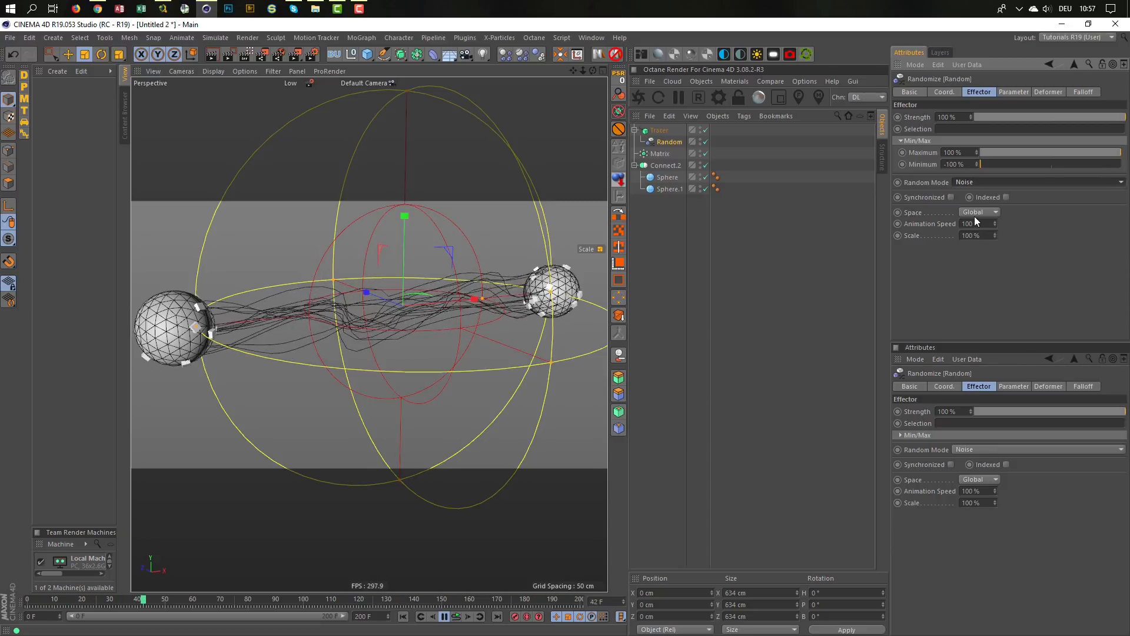
left_click(974, 179)
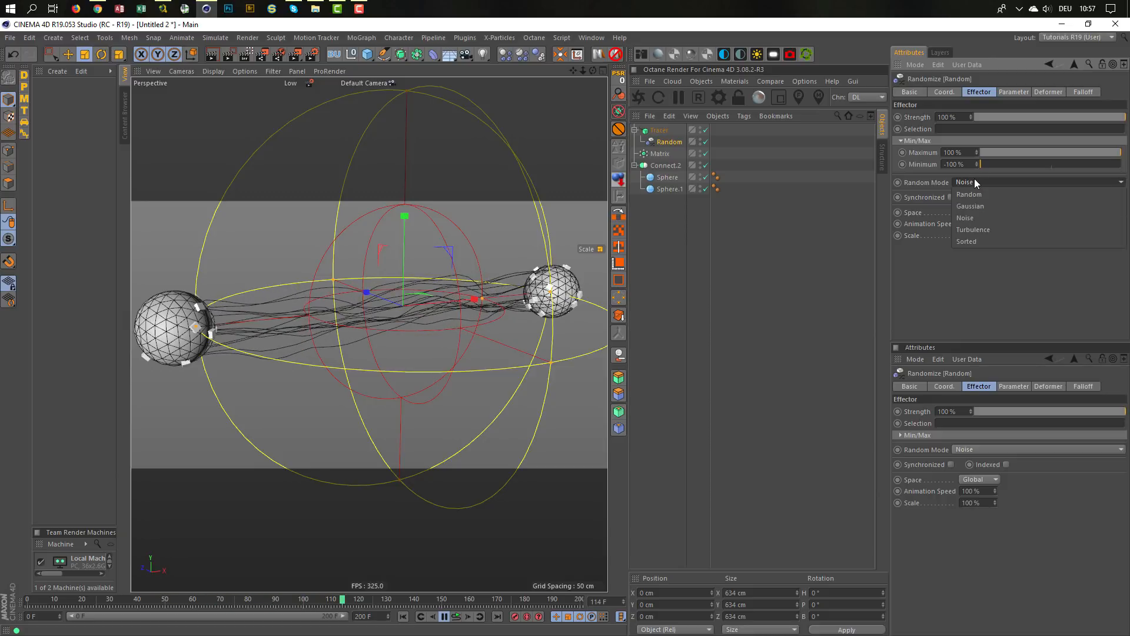
left_click(973, 227)
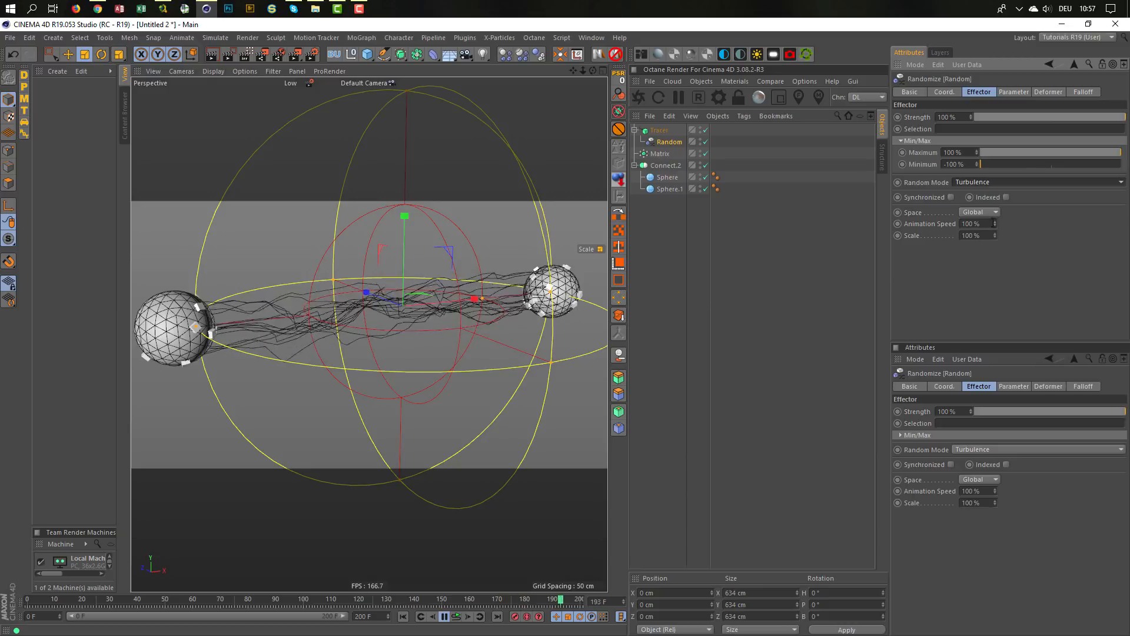
- Set the Random effector's animation speed to 200 % and its scale to 50 %, and stop the playback
left_click_drag(995, 224, 884, 240)
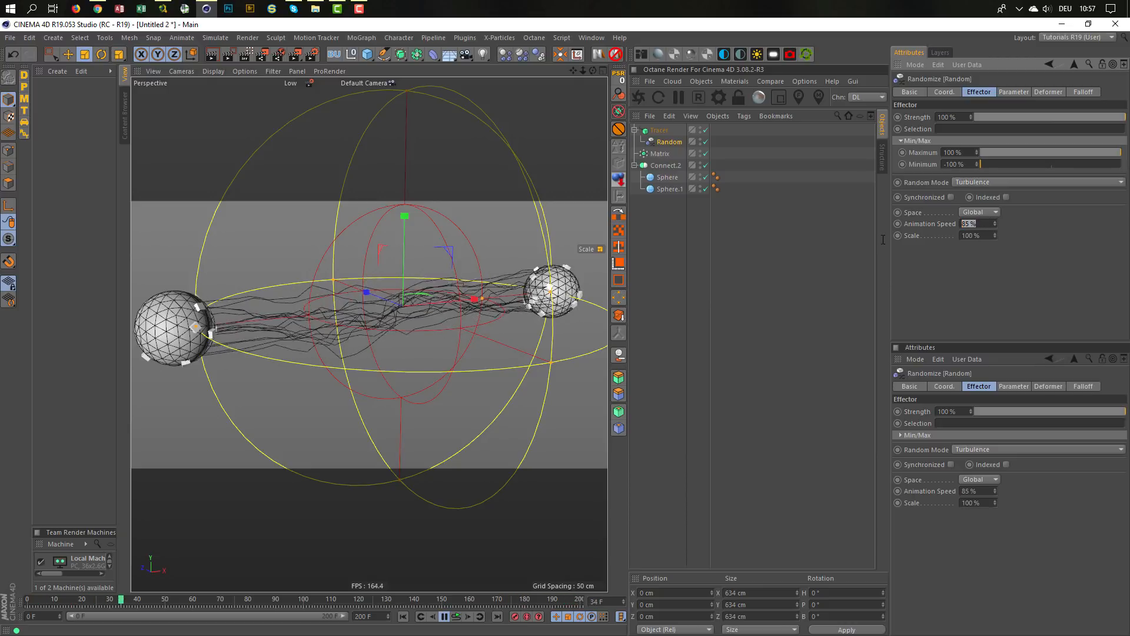
type("200")
key("Return")
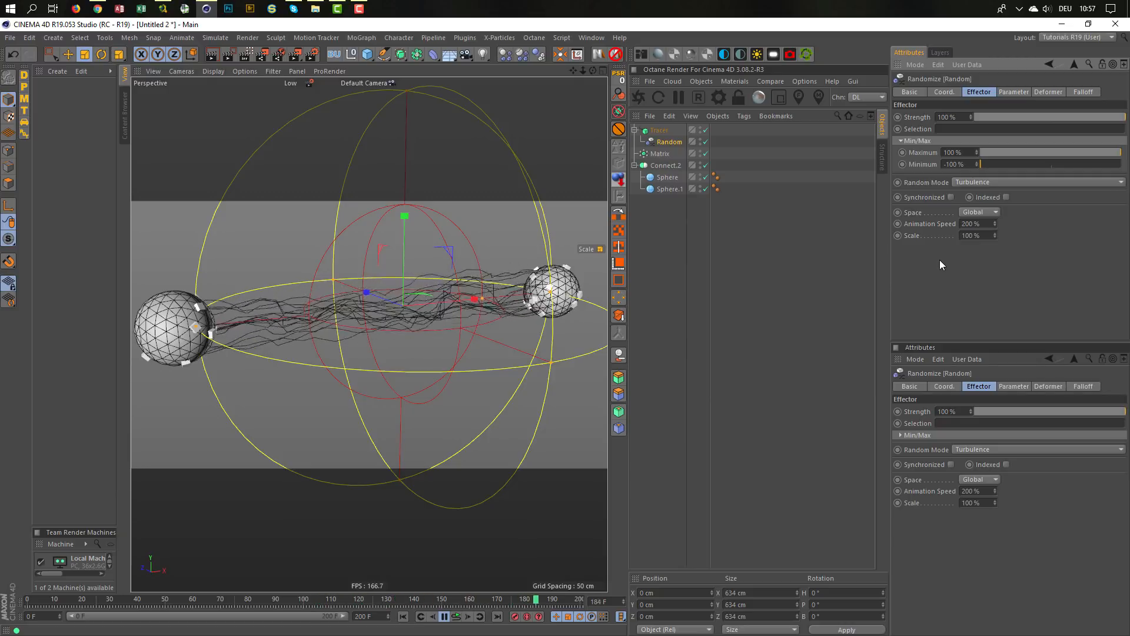
double_click(973, 236)
type("50")
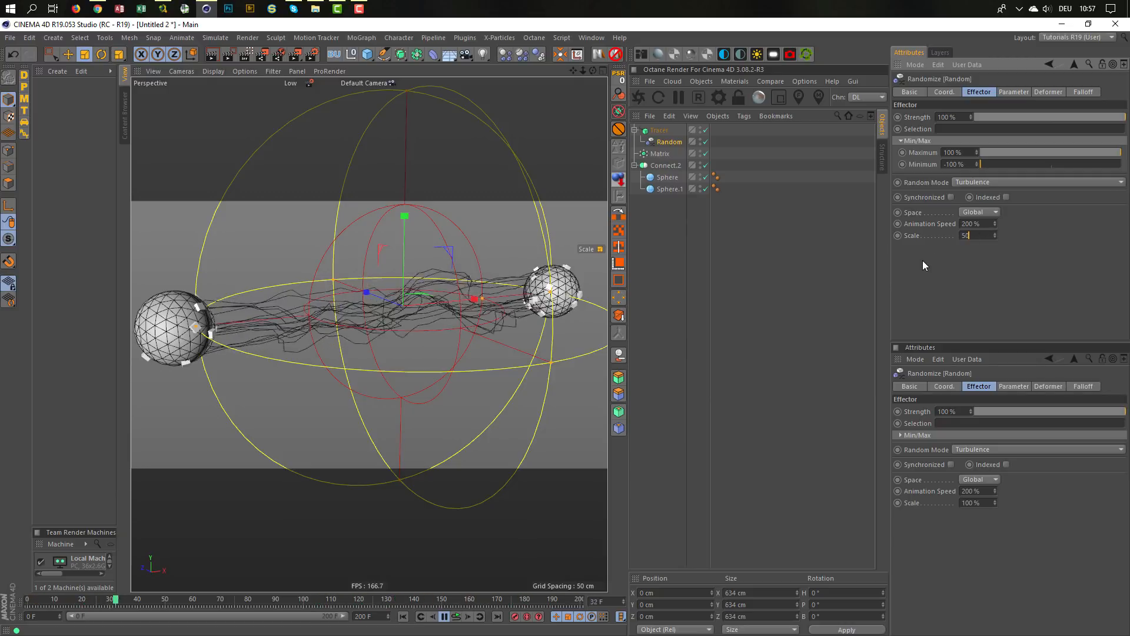
key("Return")
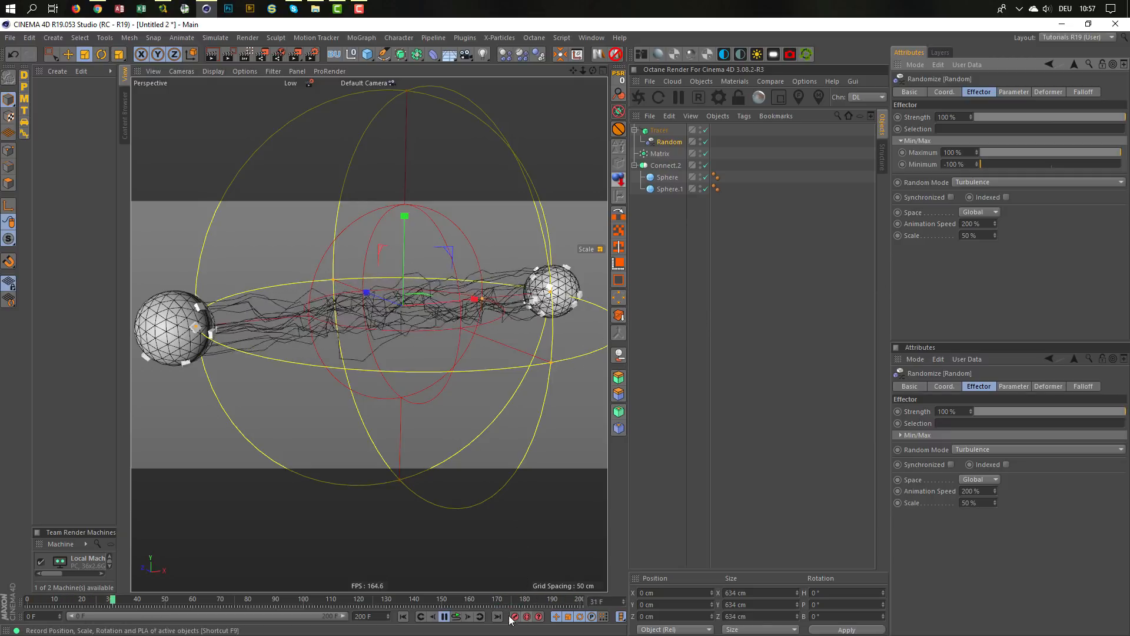
left_click(444, 617)
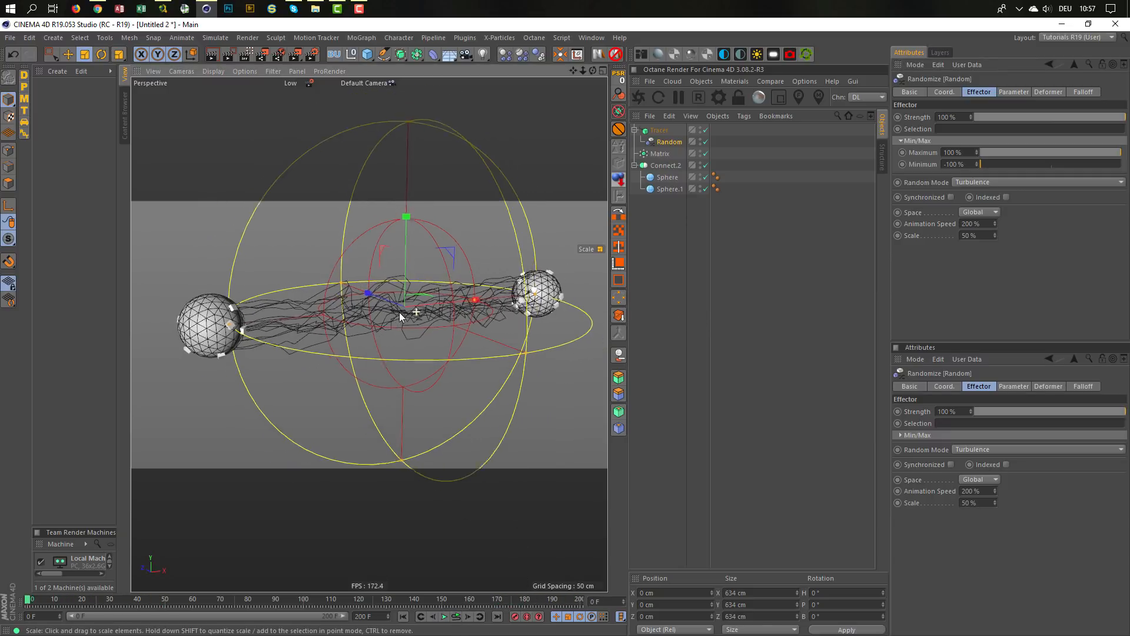
- Move the first sphere along the X axis to about -349 cm while the animation plays, and stop the playback
left_click_drag(399, 312, 362, 292, "alt")
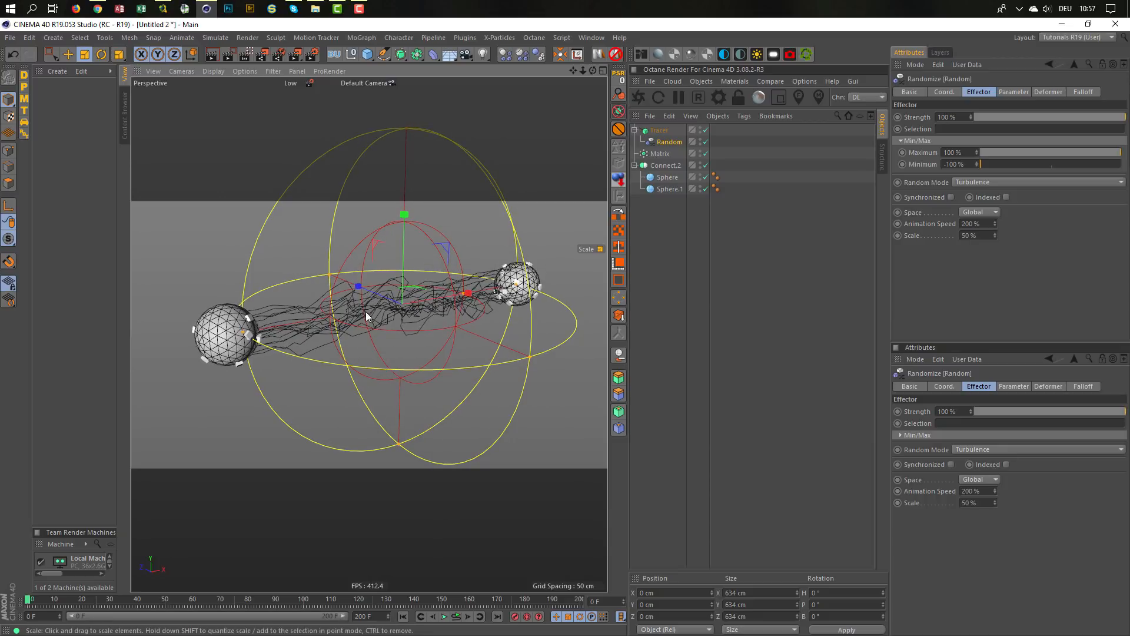
left_click(669, 176)
key("e")
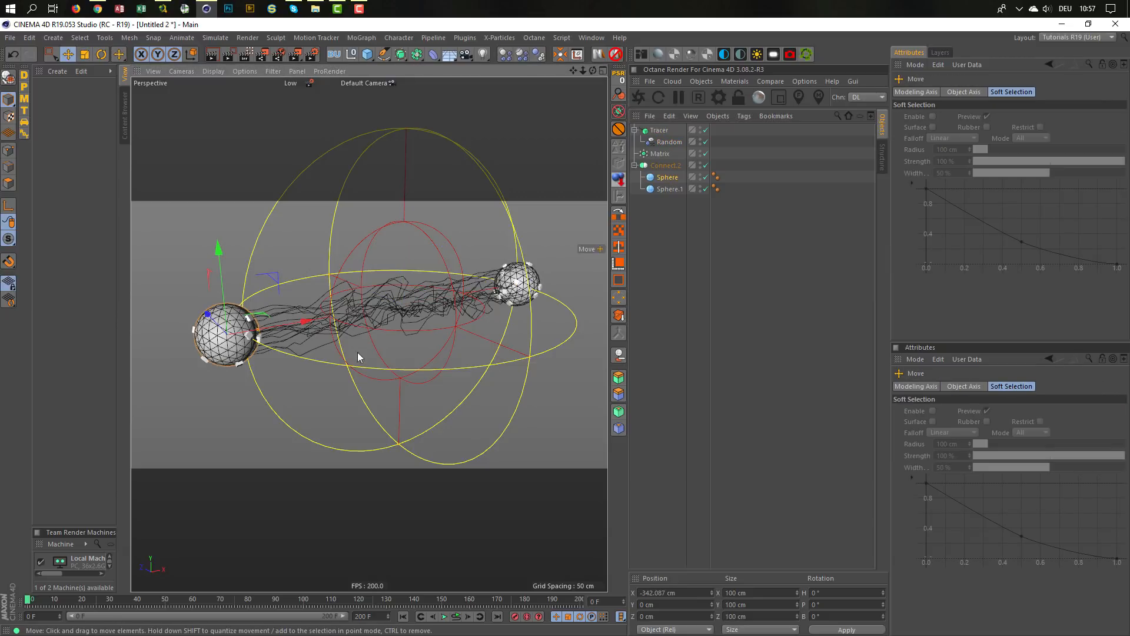
key("F8")
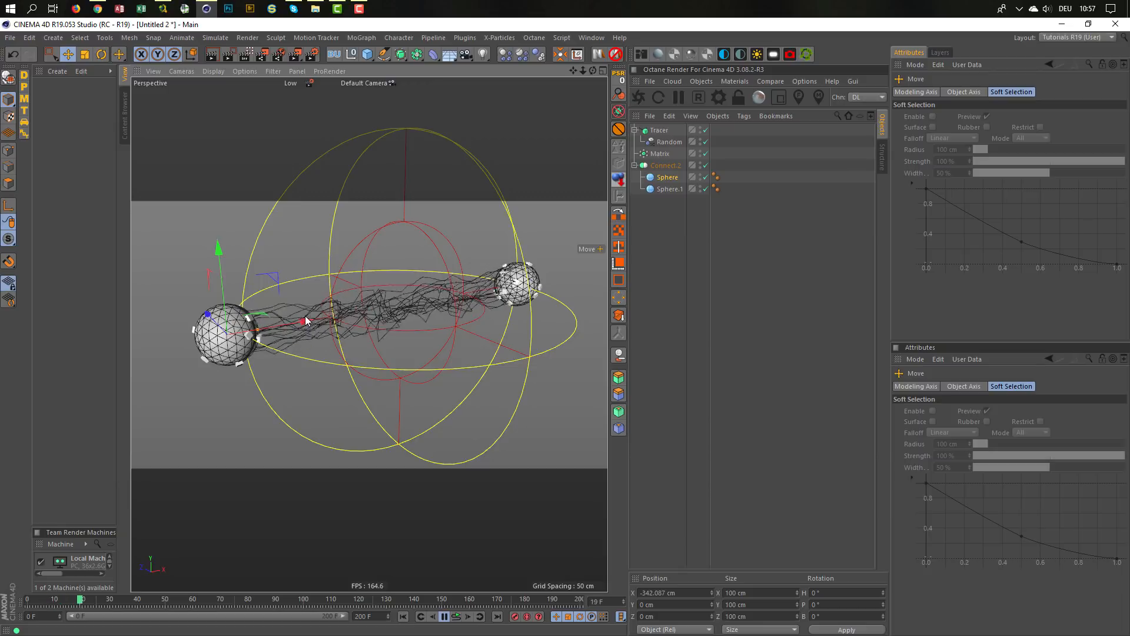
left_click_drag(306, 321, 285, 354)
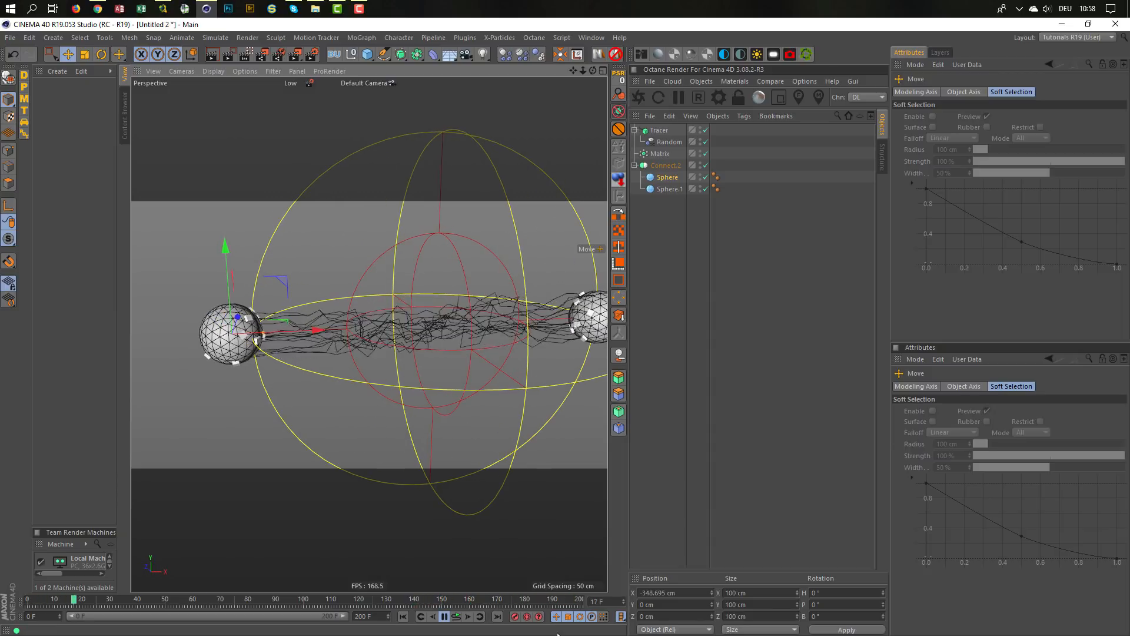
left_click(449, 616)
middle_click_drag(374, 386, 343, 388, "alt")
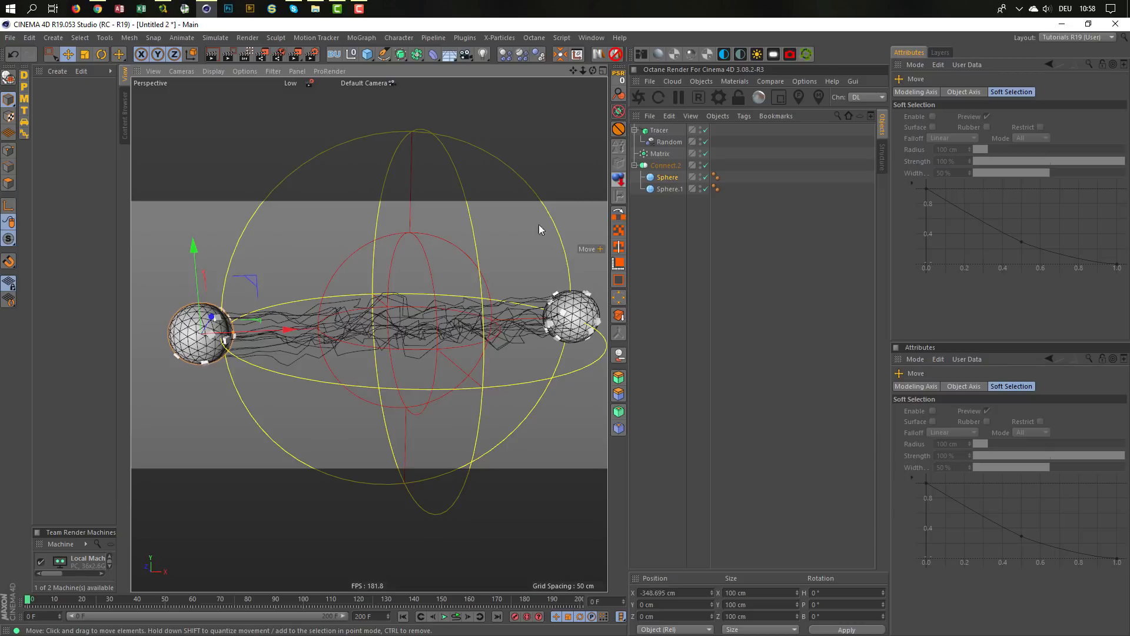
- Reduce the Random effector's falloff percentage to 0 % and play the animation
left_click(669, 142)
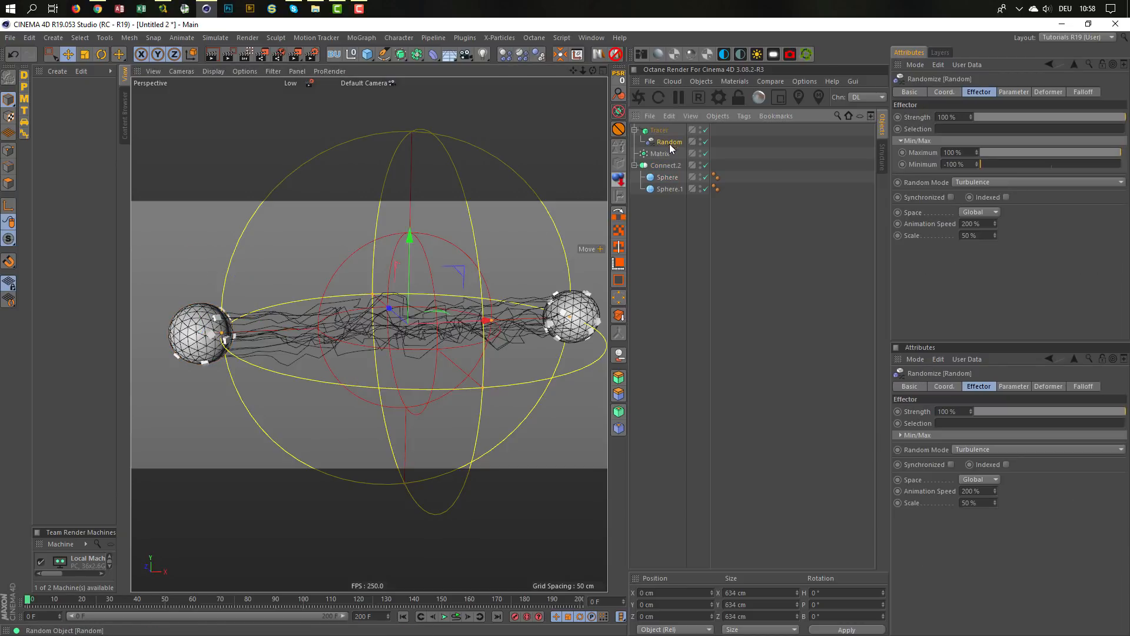
left_click(1079, 92)
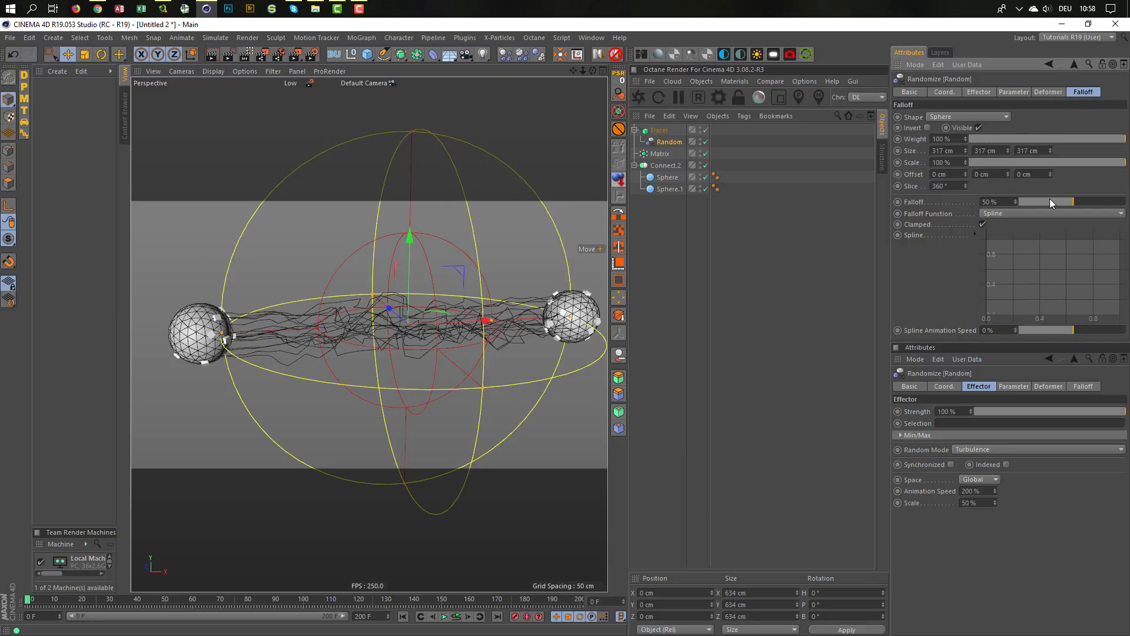
left_click_drag(1050, 200, 997, 204)
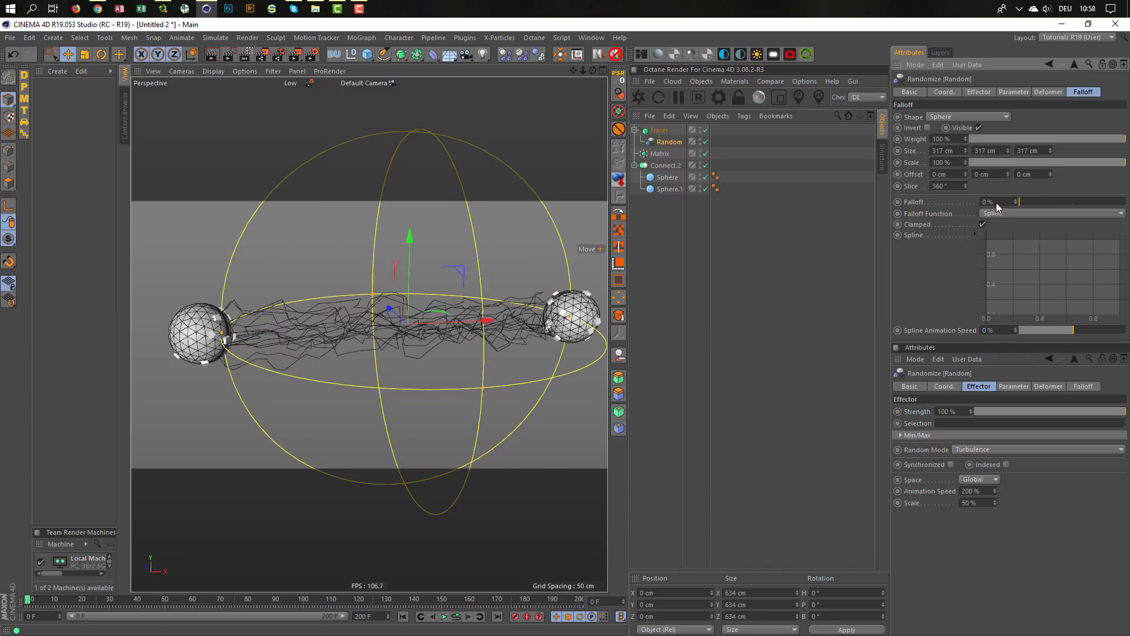
left_click(456, 617)
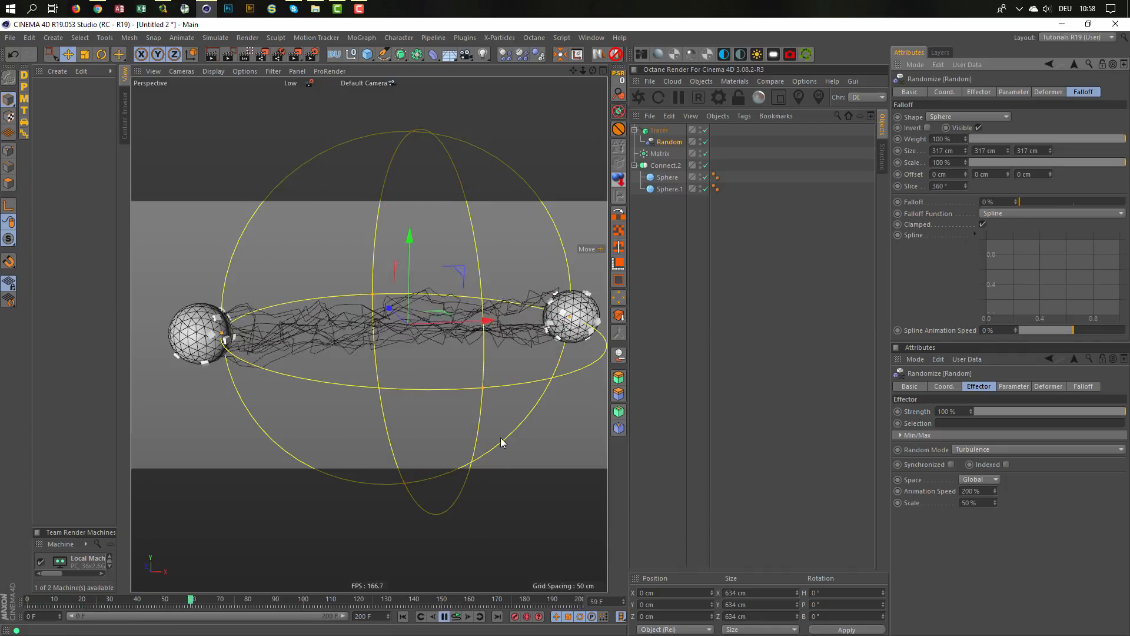
middle_click_drag(501, 442, 445, 442, "alt")
mouse_move(515, 317)
left_mouse_down("alt")
mouse_move(577, 306)
mouse_move(524, 317)
left_mouse_up("alt")
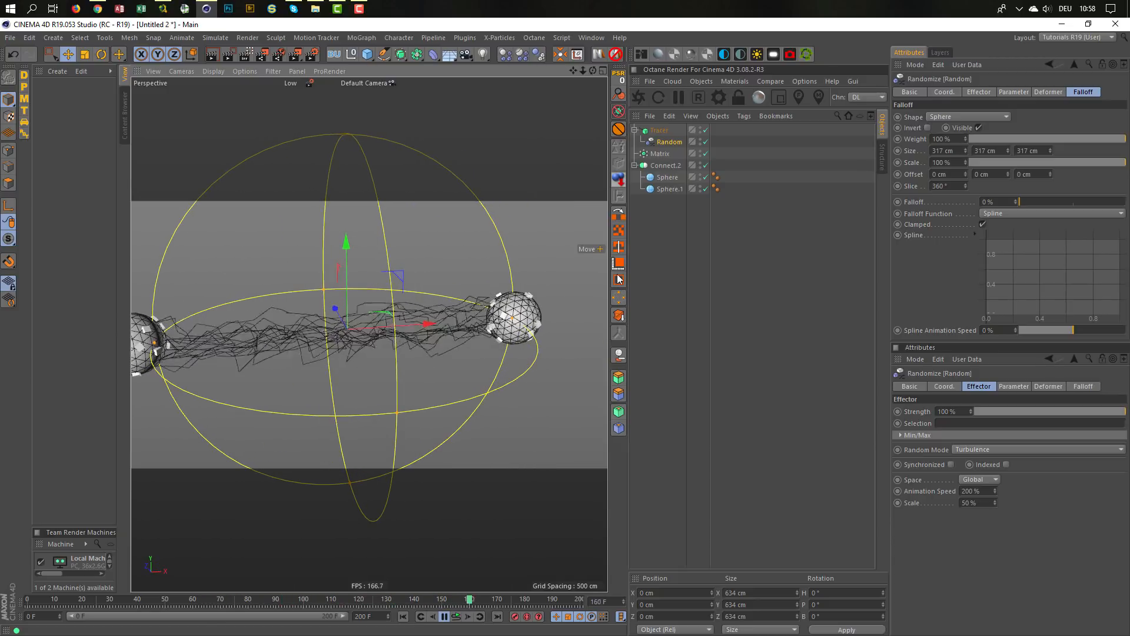
- Move Sphere.1 slightly outward along the X axis to about 342 cm
left_click(666, 177)
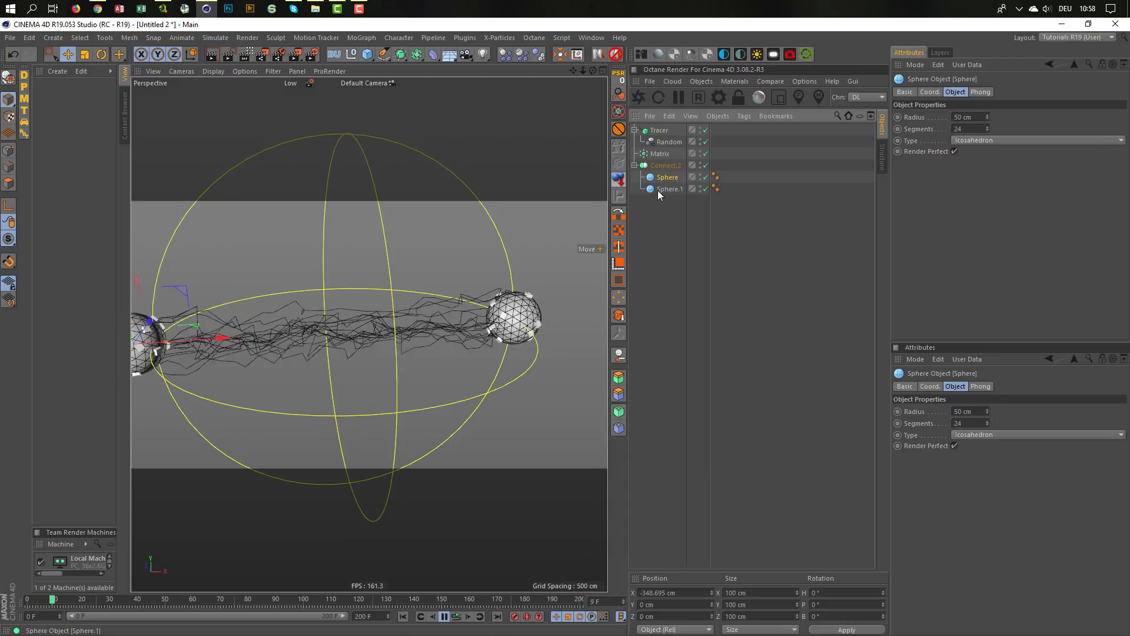
left_click(658, 189)
left_click_drag(585, 312, 592, 312)
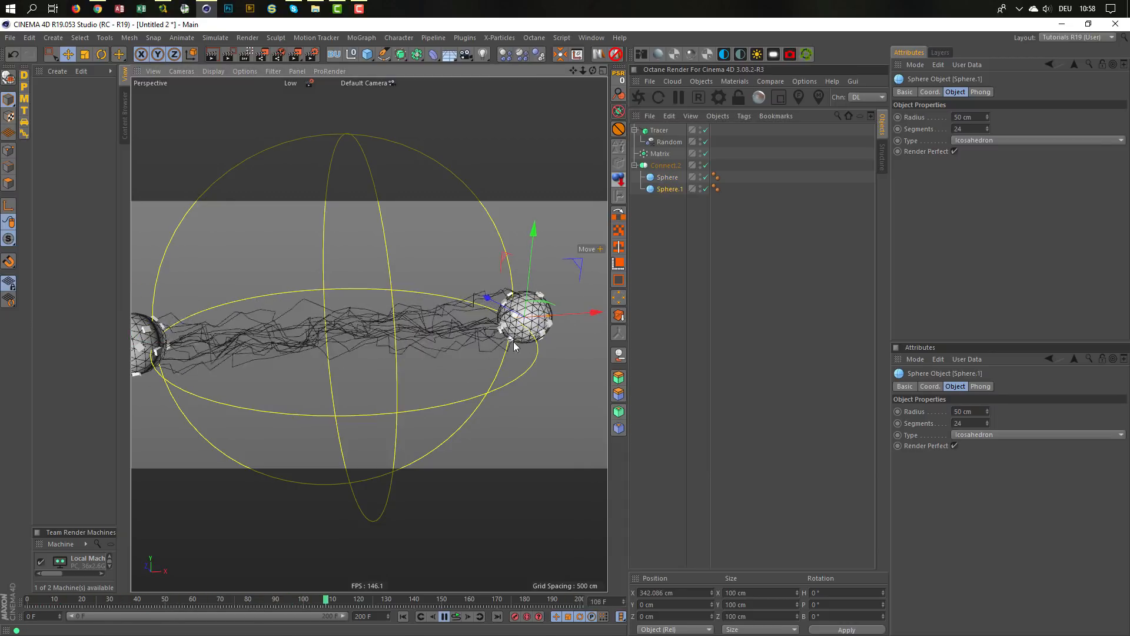
left_click_drag(514, 347, 307, 293, "alt")
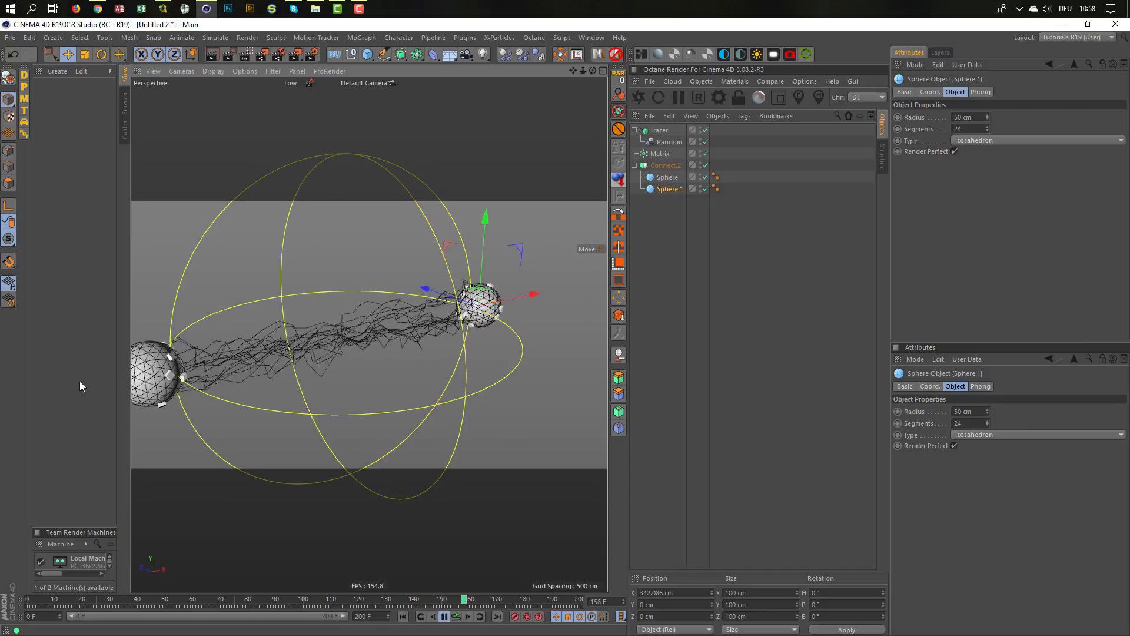
- Stop the playback and scale the Random effector's falloff sphere down to about 443 cm in the Front view
left_click_drag(366, 361, 443, 389, "alt")
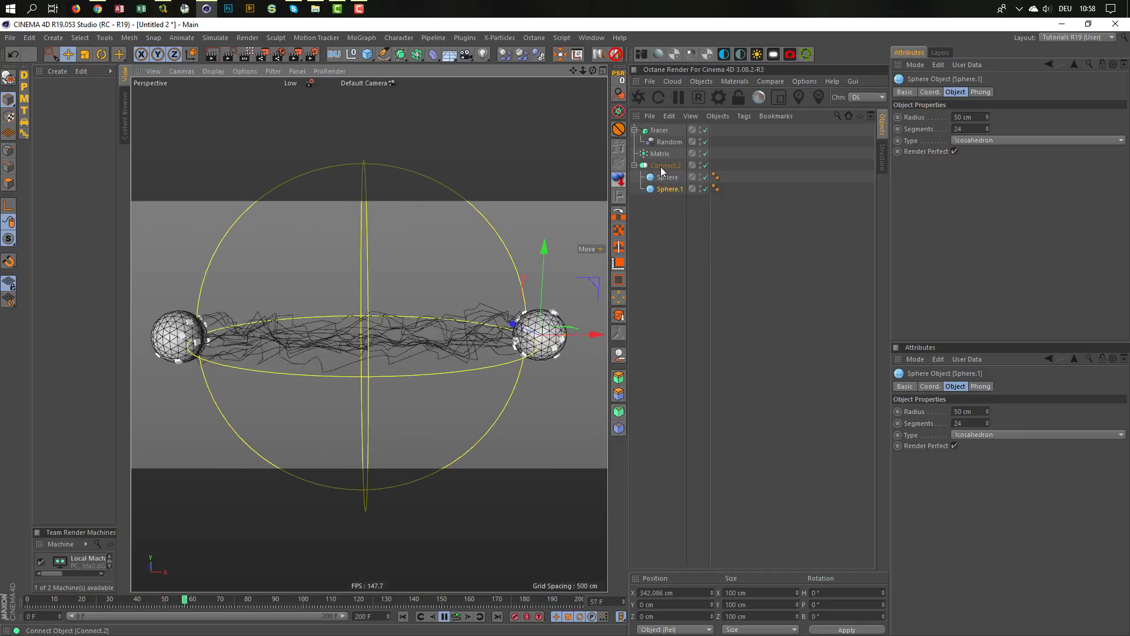
left_click(444, 616)
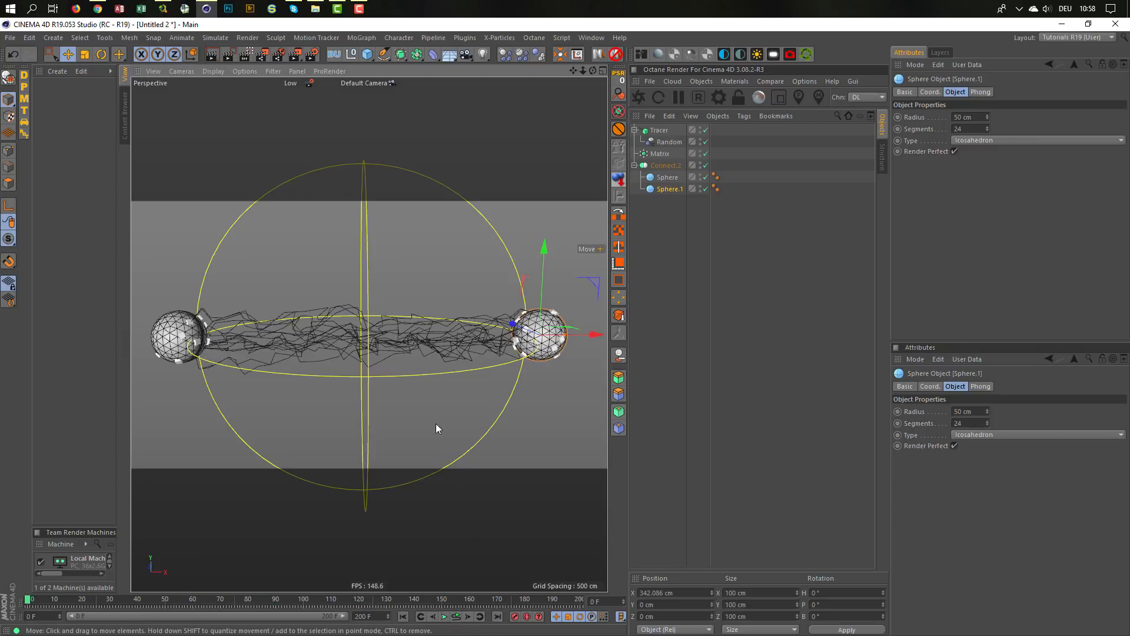
left_click_drag(436, 424, 381, 323, "alt")
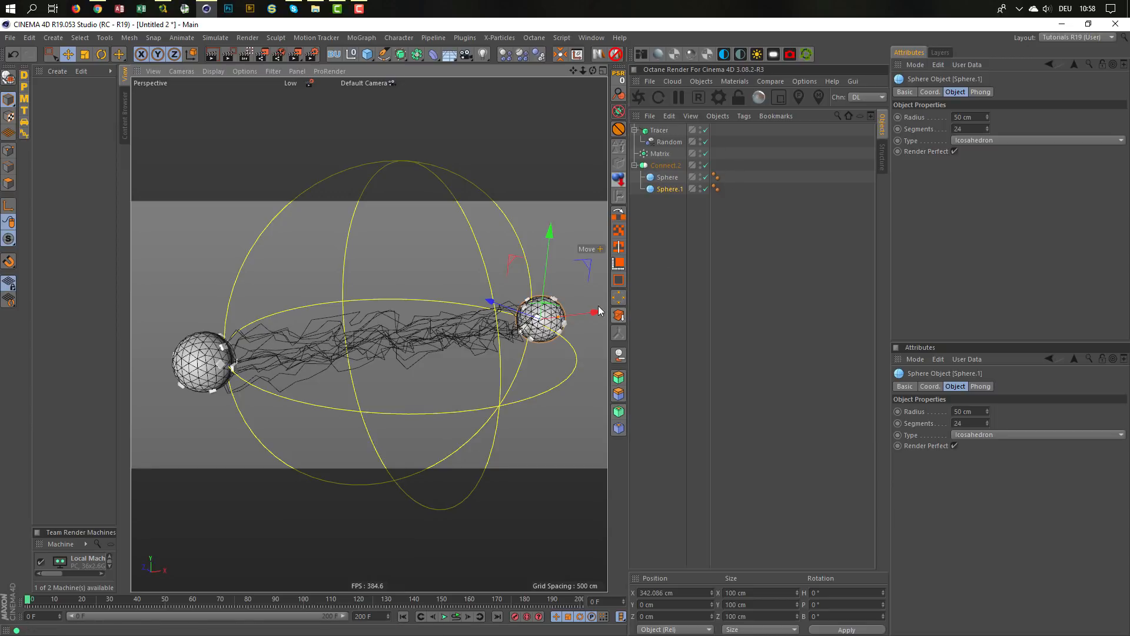
middle_click(498, 389)
middle_click(498, 388)
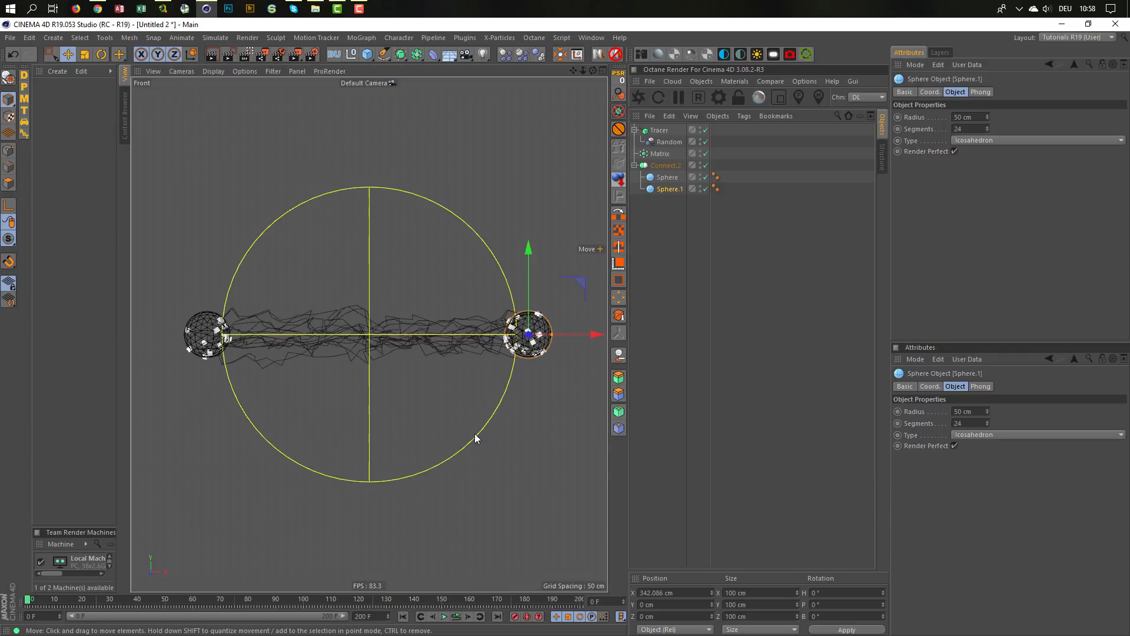
left_click(670, 143)
key("t")
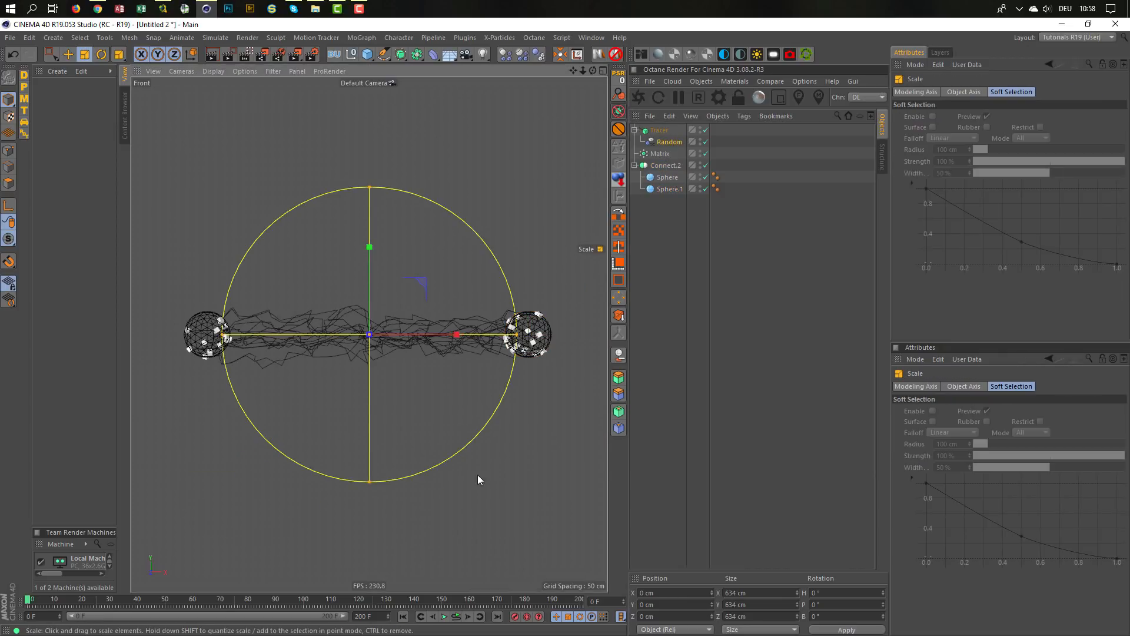
left_click_drag(478, 474, 460, 455)
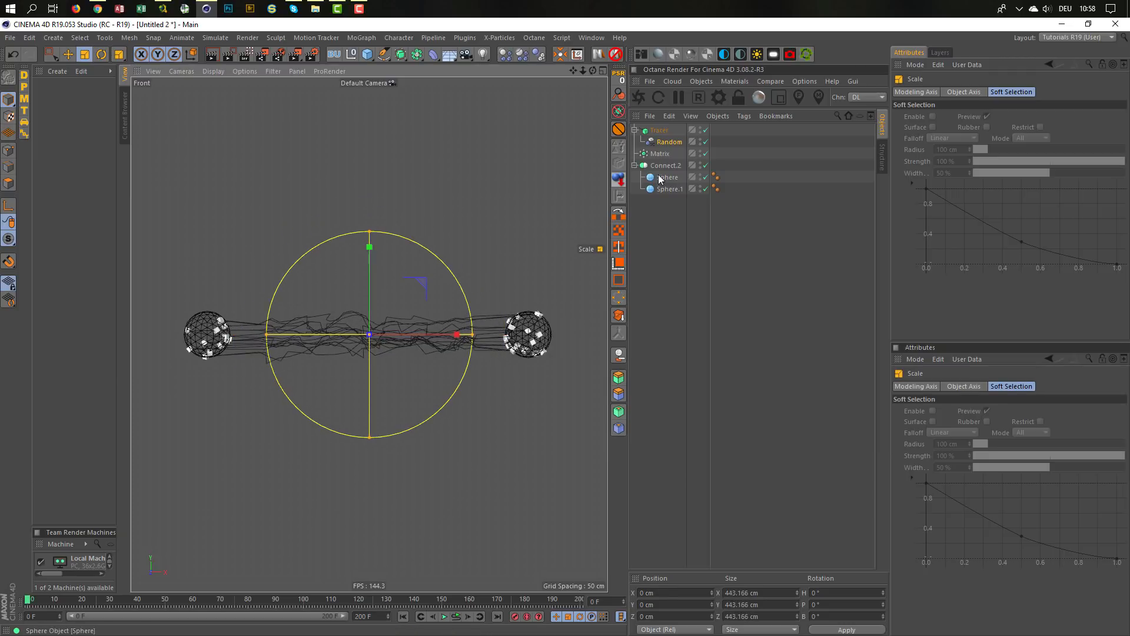
- Move the first sphere inward along the X axis to about -250 cm and Sphere.1 to about 251 cm, and return to the Perspective view
left_click(667, 177)
key("e")
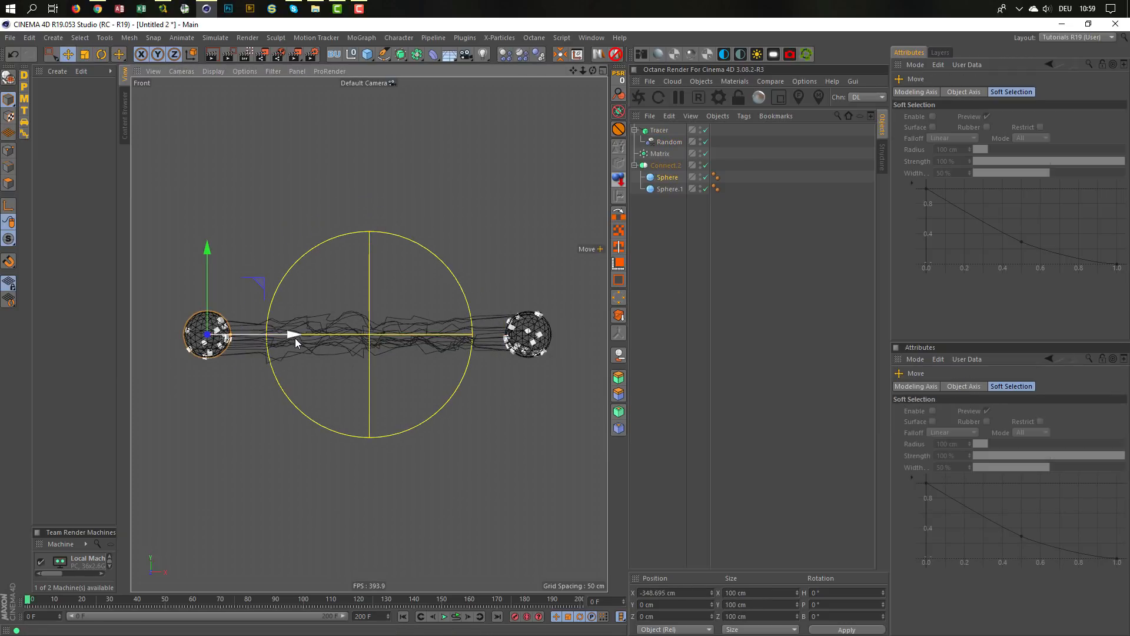
left_click_drag(295, 337, 340, 336)
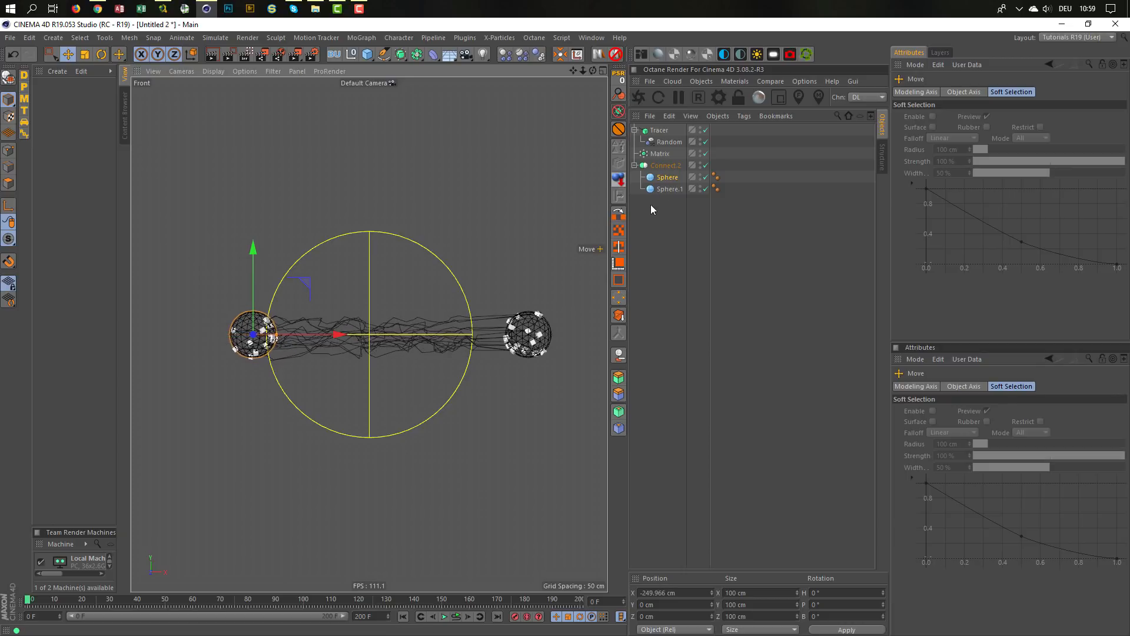
left_click(666, 190)
left_click_drag(596, 333, 556, 341)
middle_click(521, 381)
middle_click(200, 217)
left_click_drag(372, 335, 376, 339, "alt")
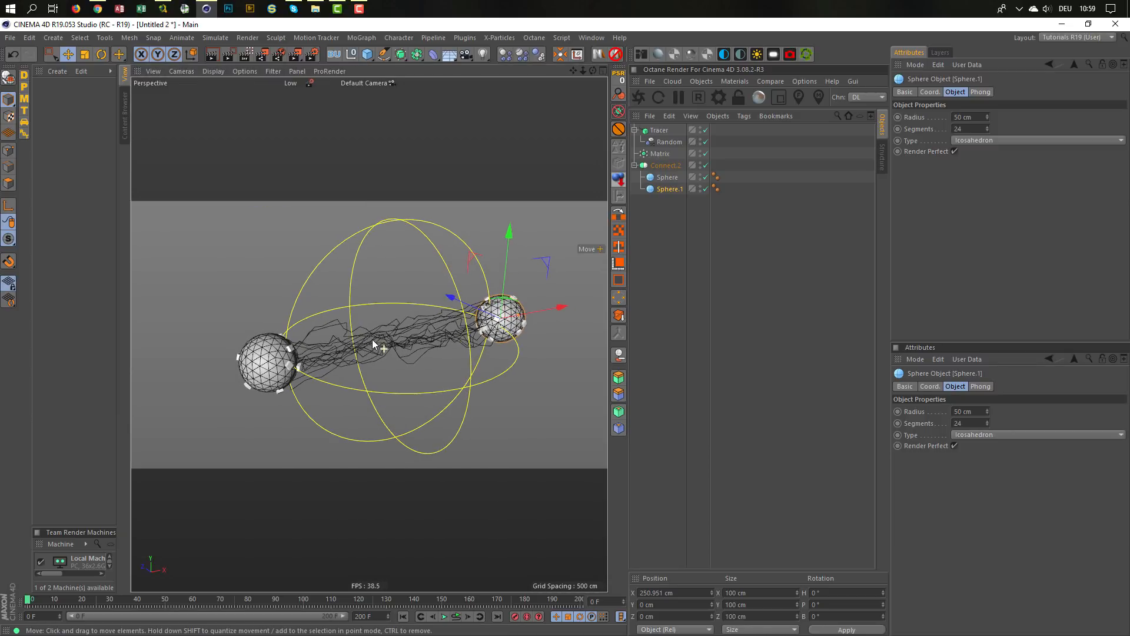
middle_click_drag(376, 340, 358, 315, "alt")
left_click_drag(359, 315, 359, 309, "alt")
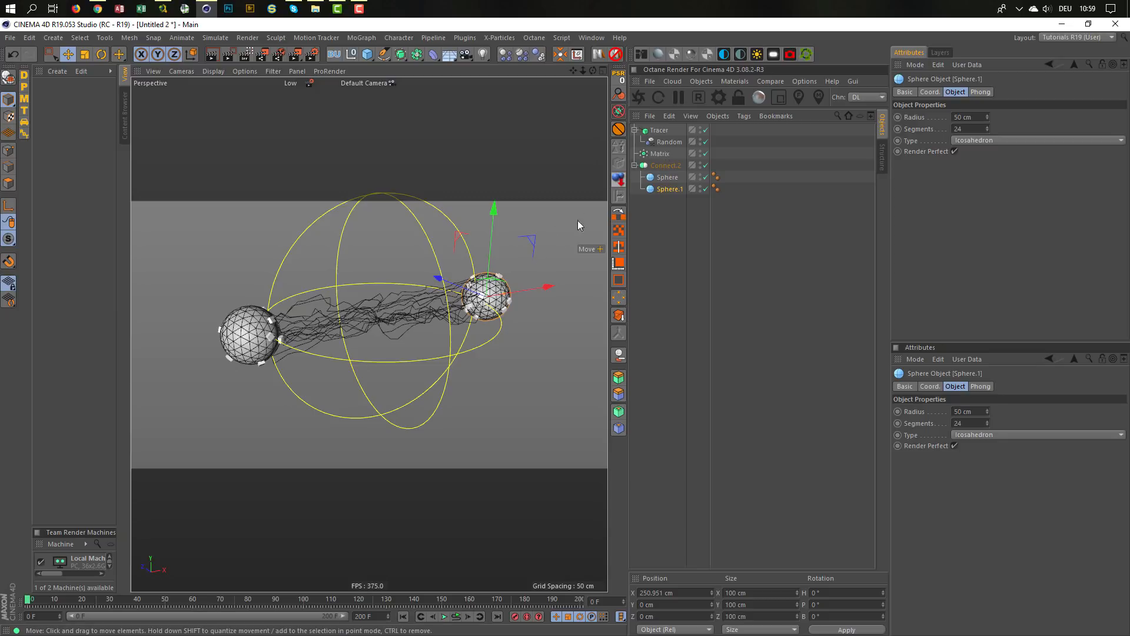
- Add a Plain effector to the Matrix object and check the Matrix's effector list
left_click(660, 157)
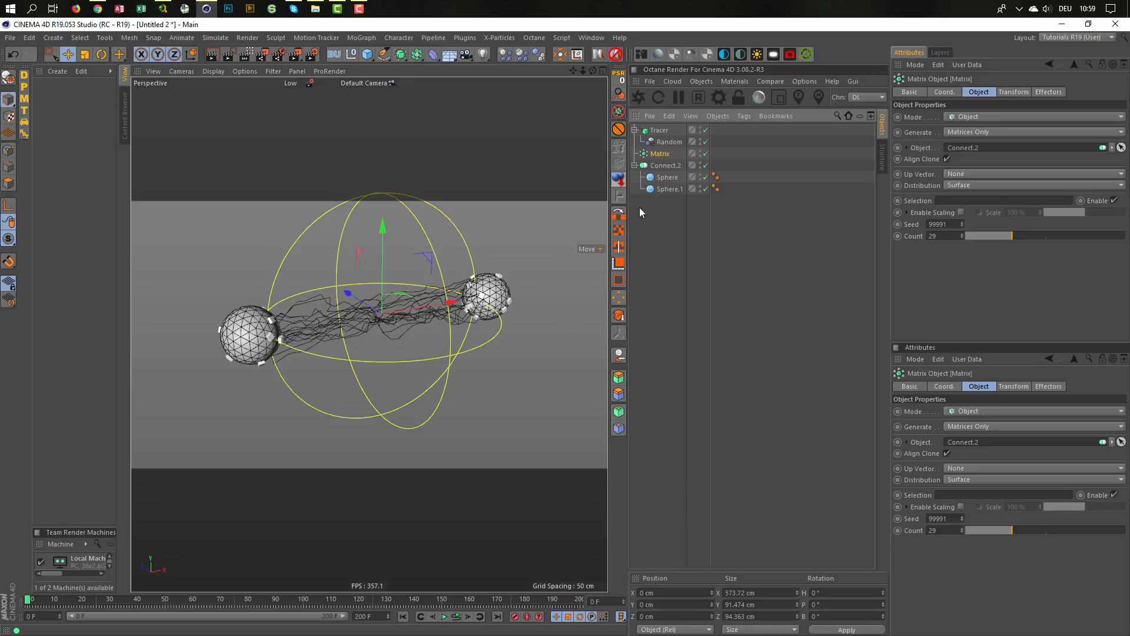
left_click(361, 37)
mouse_move(367, 59)
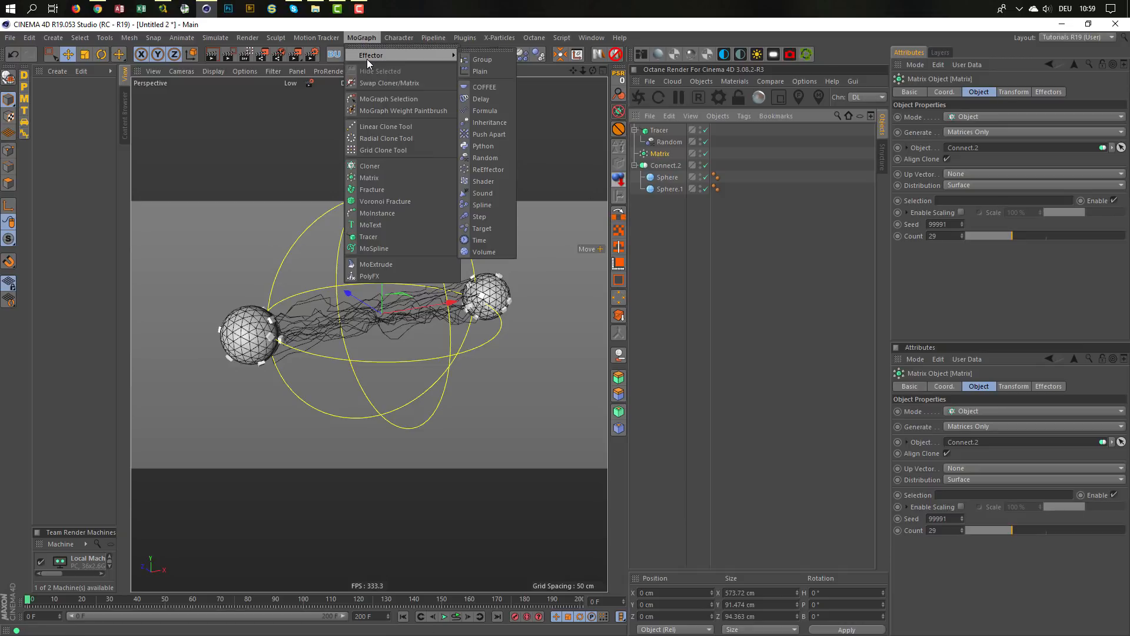
left_click(479, 69)
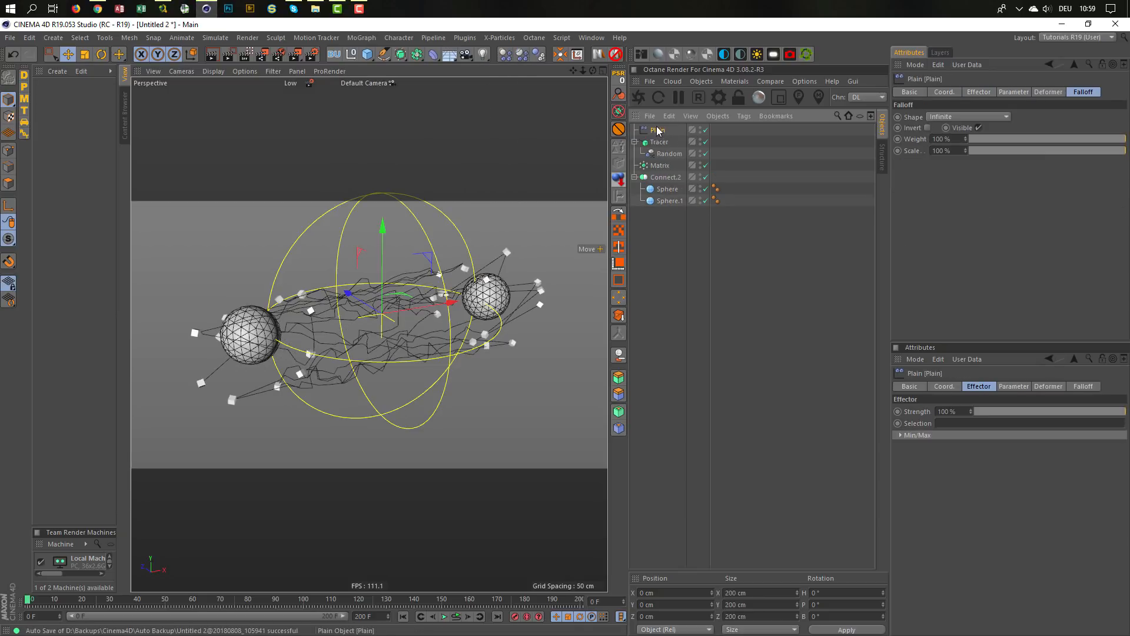
left_click(643, 166)
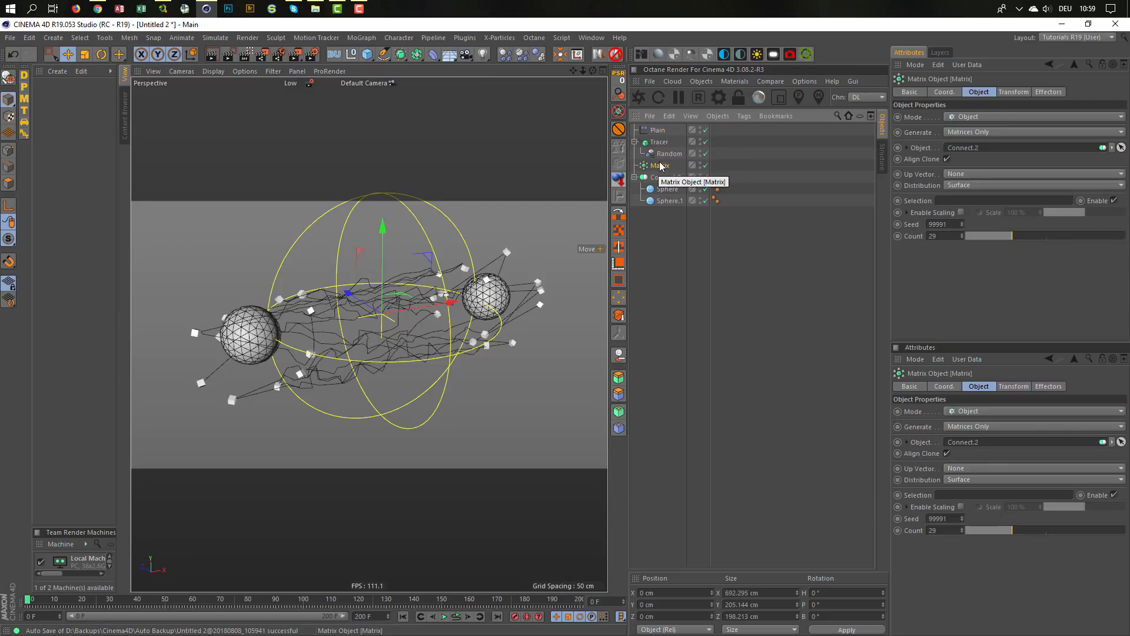
left_click_drag(658, 130, 986, 121)
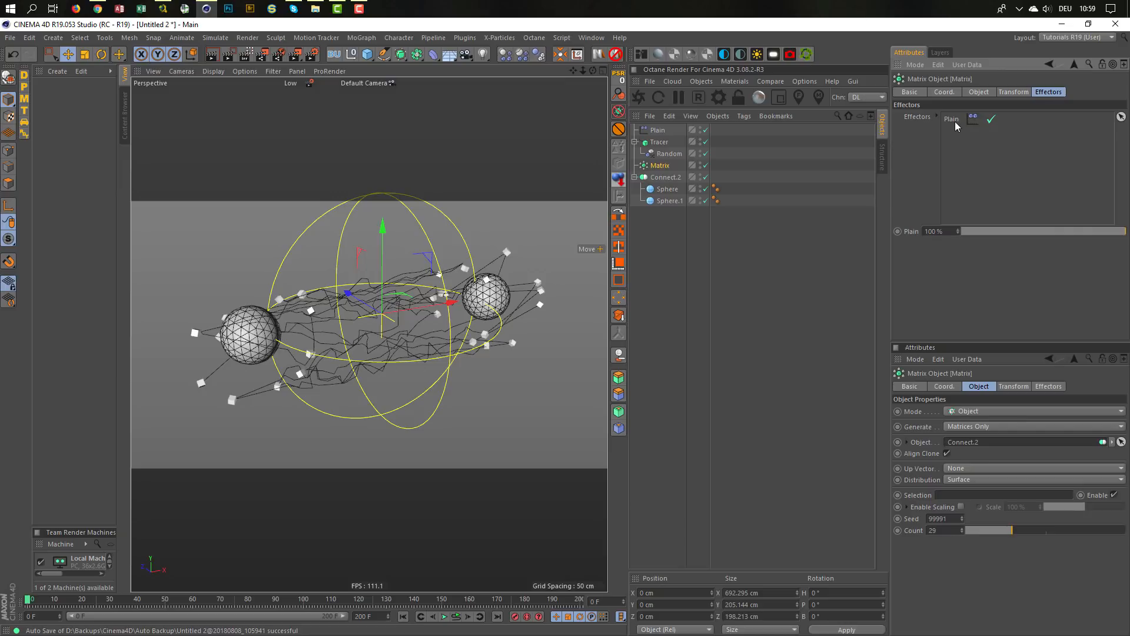
left_click(979, 93)
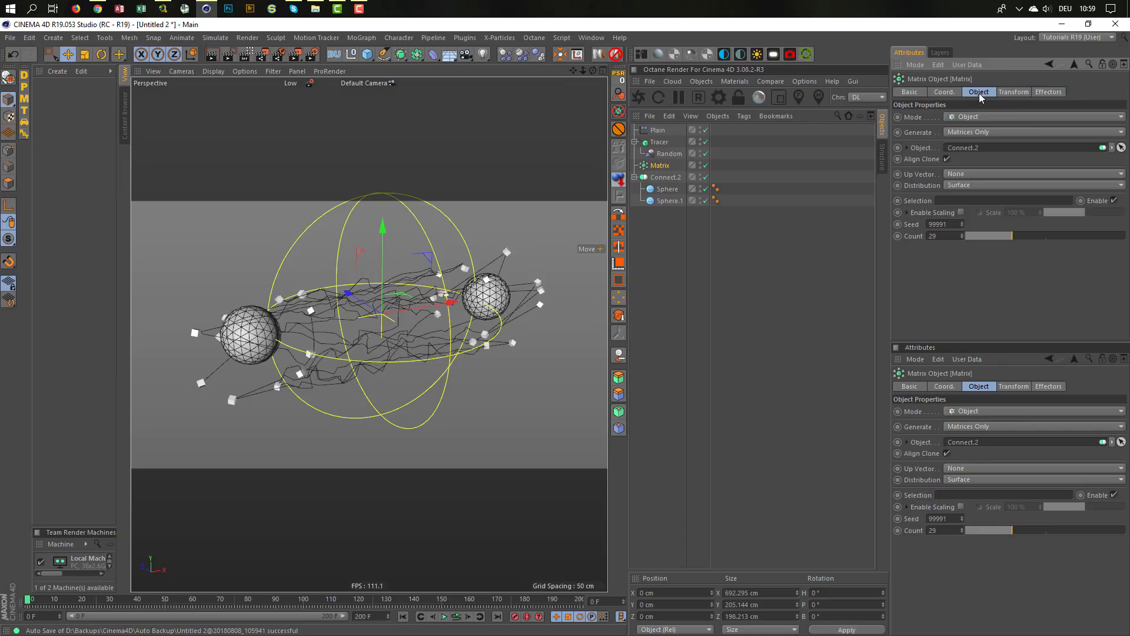
- Make the Plain effector a child of the Matrix object in the hierarchy
left_click(659, 130)
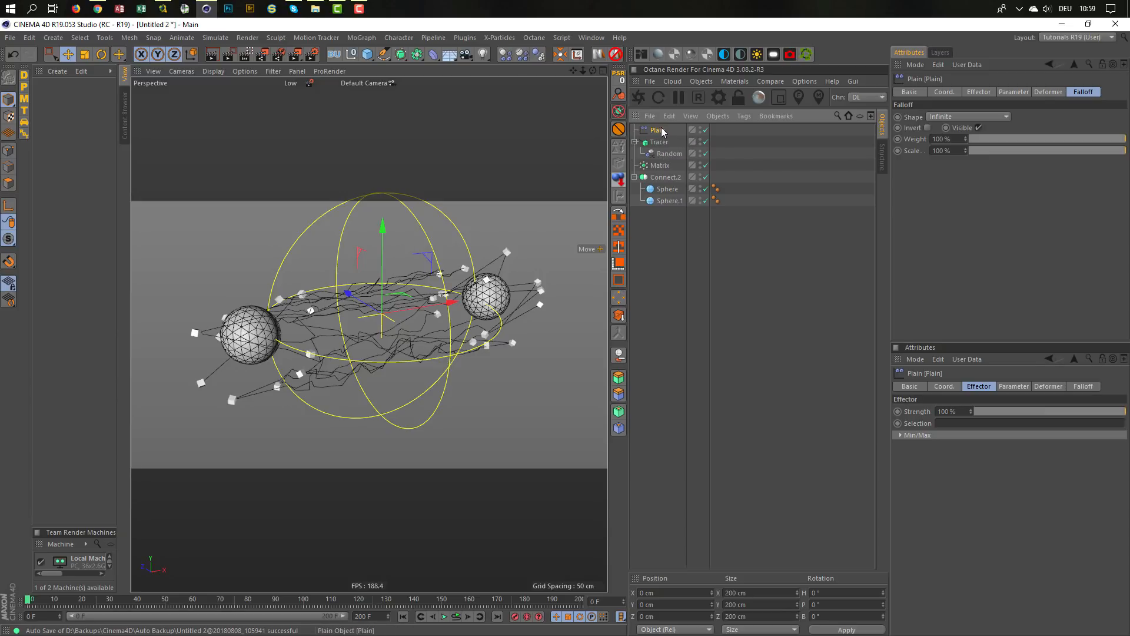
left_click_drag(661, 132, 669, 153)
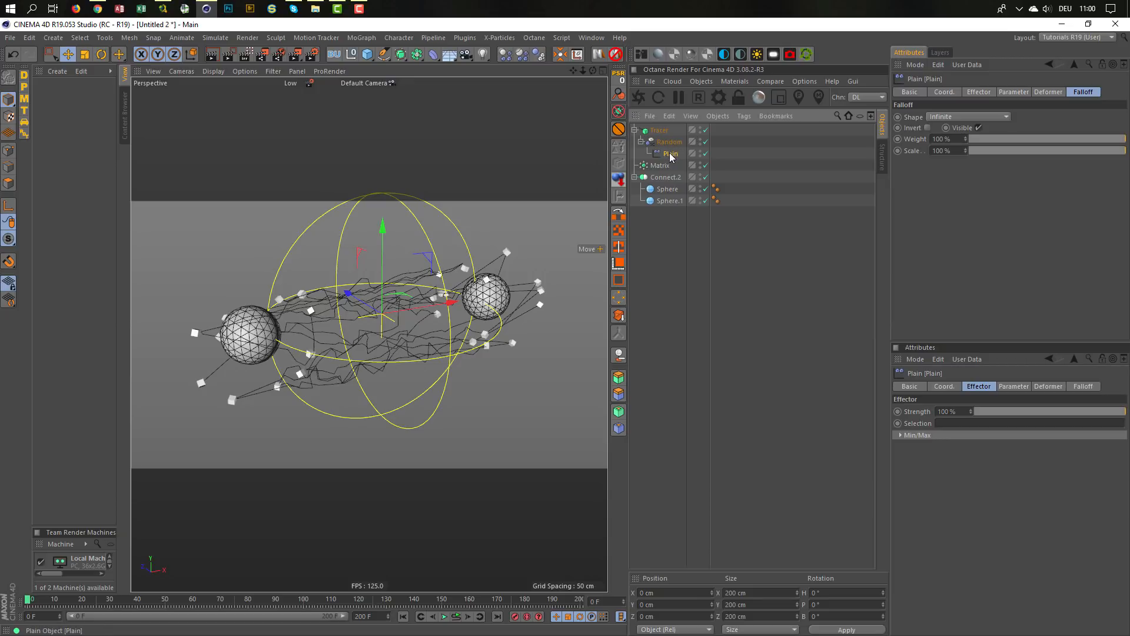
left_click_drag(671, 155, 665, 168)
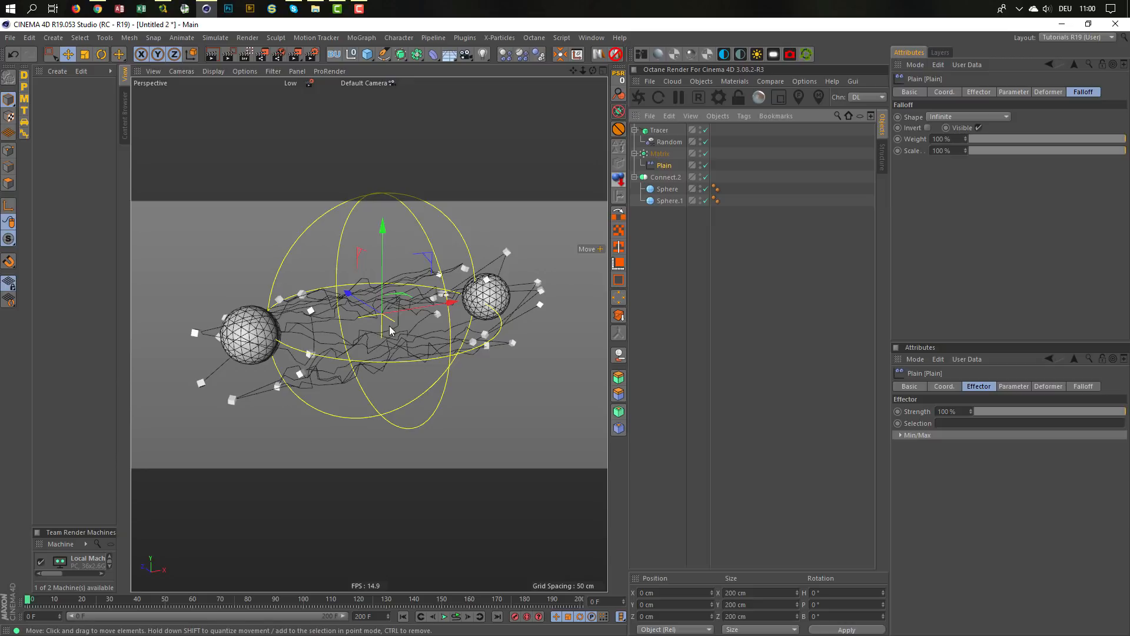
left_click_drag(387, 310, 435, 298, "alt")
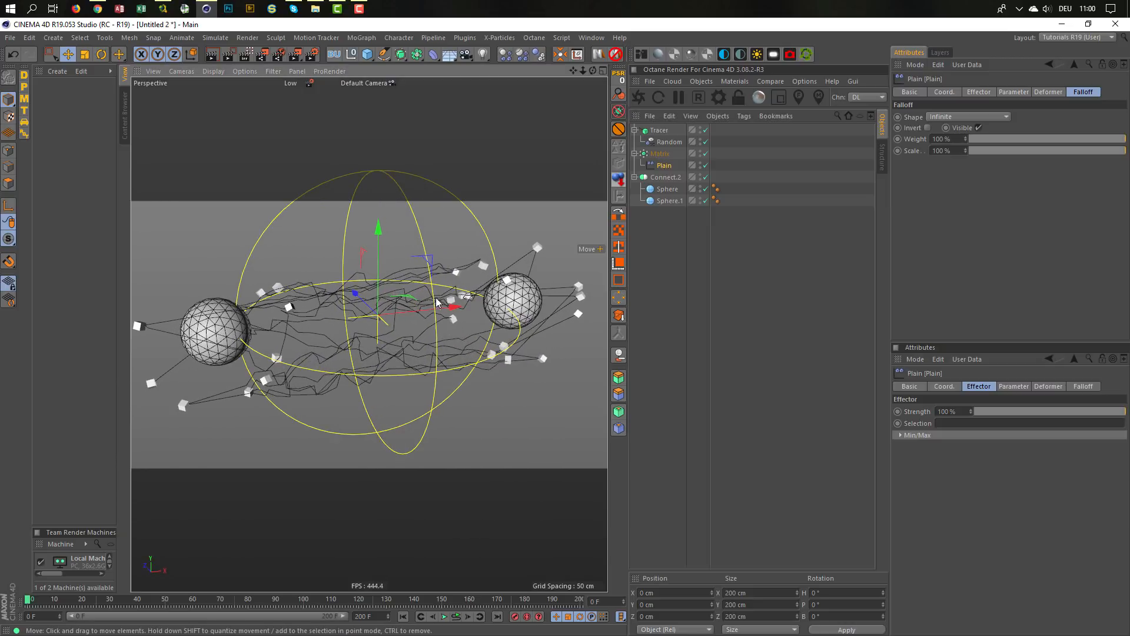
- Copy the Random effector's falloff size value and set the Plain effector's falloff shape to Sphere
left_click(669, 143)
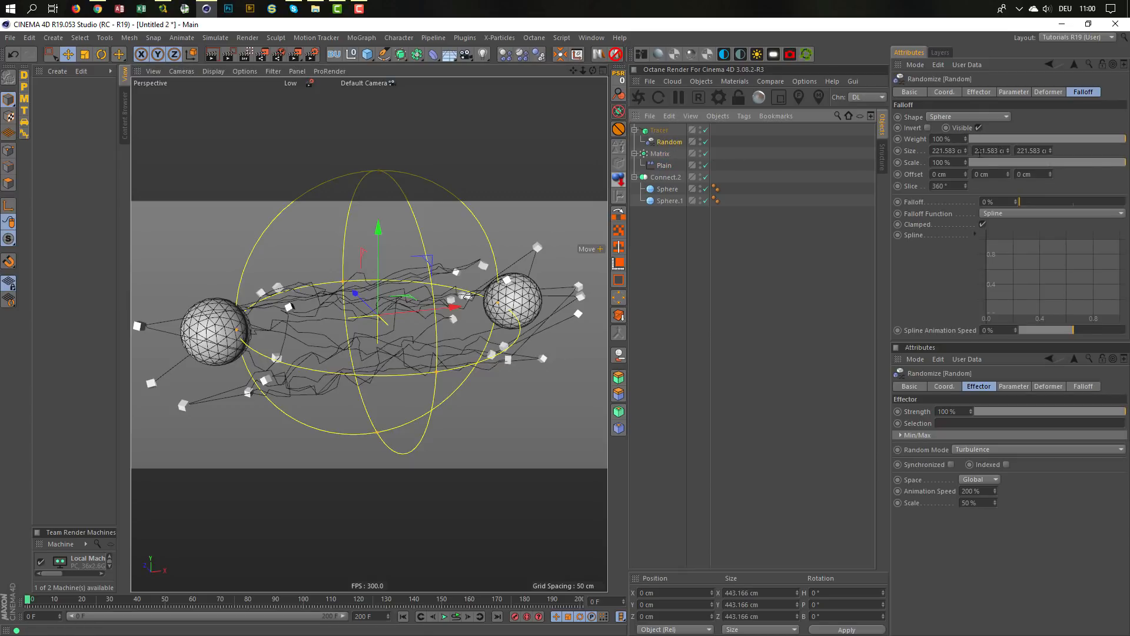
double_click(946, 150)
key("ctrl+c")
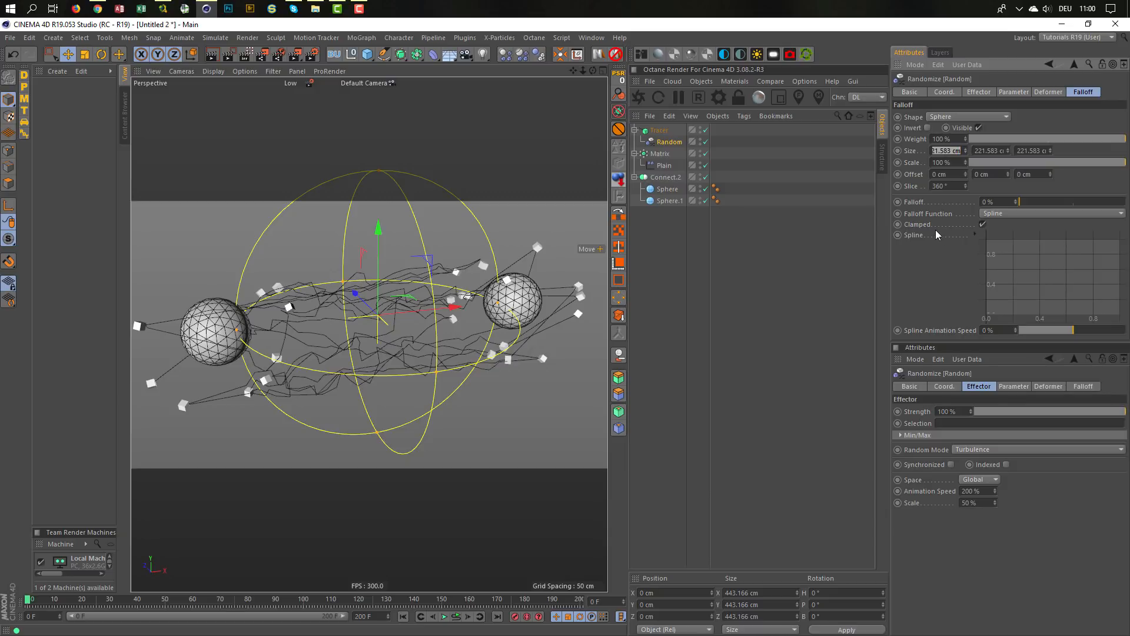
left_click(664, 167)
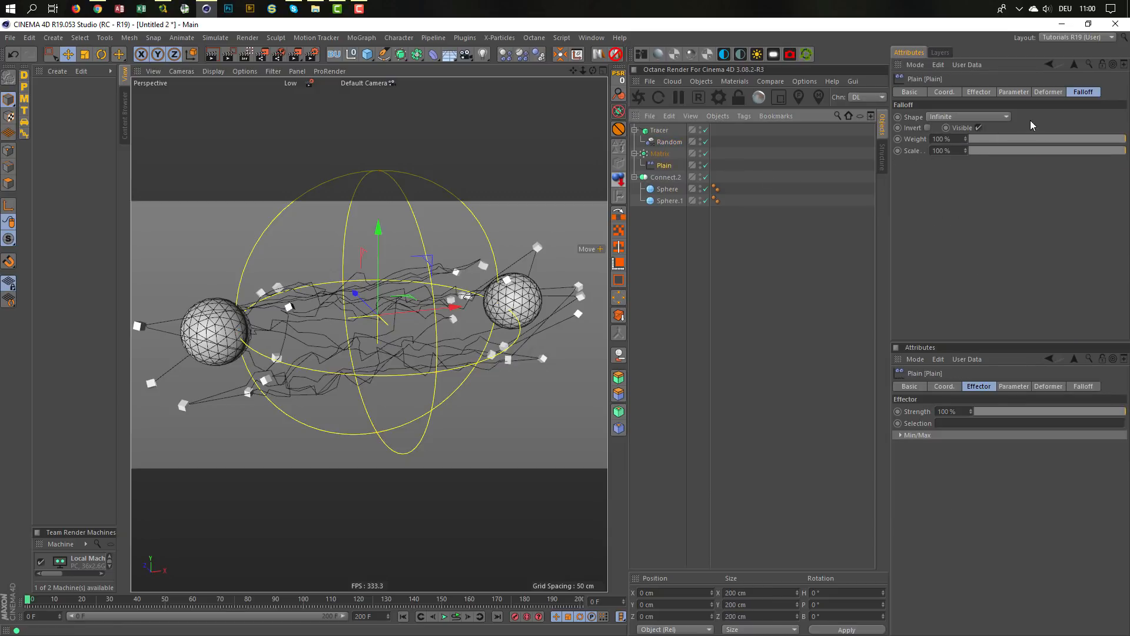
left_click(1081, 93)
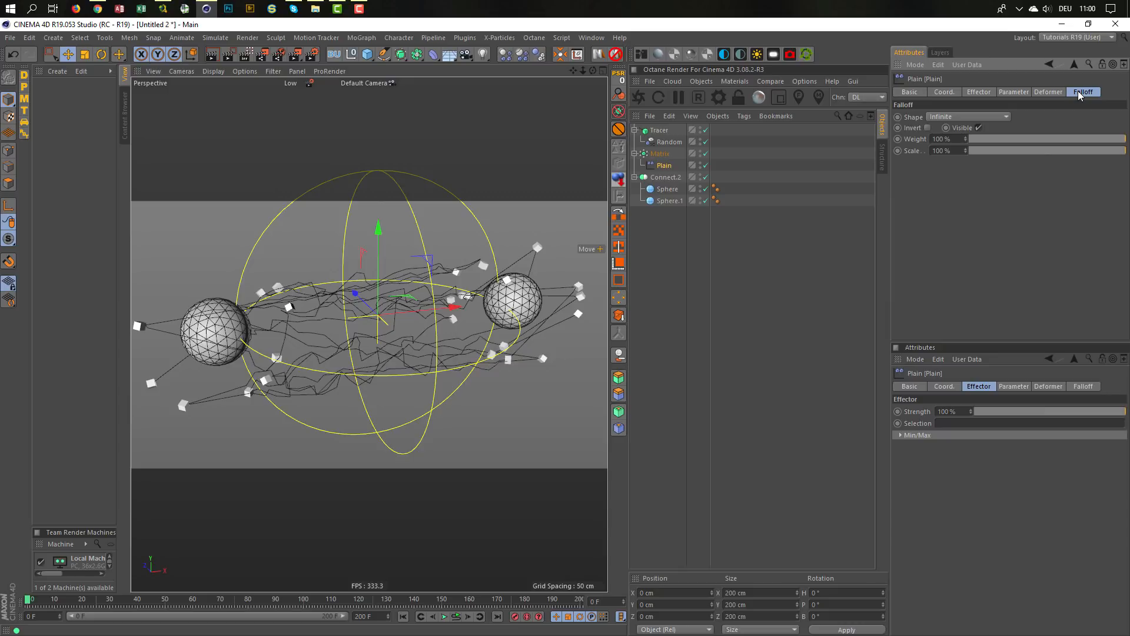
left_click(980, 116)
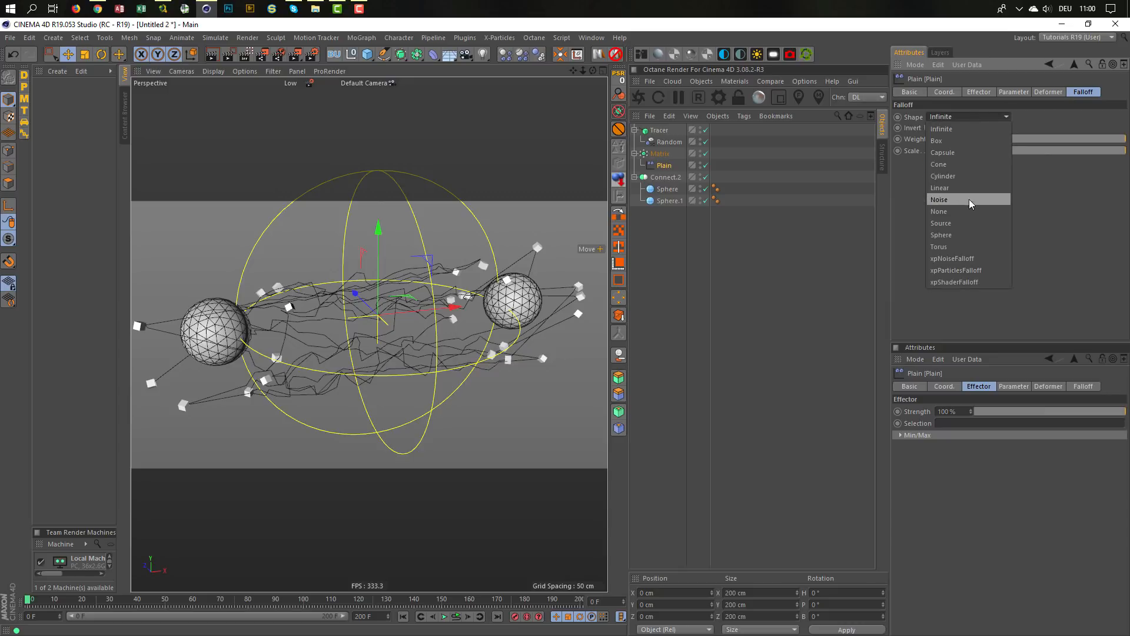
left_click(969, 231)
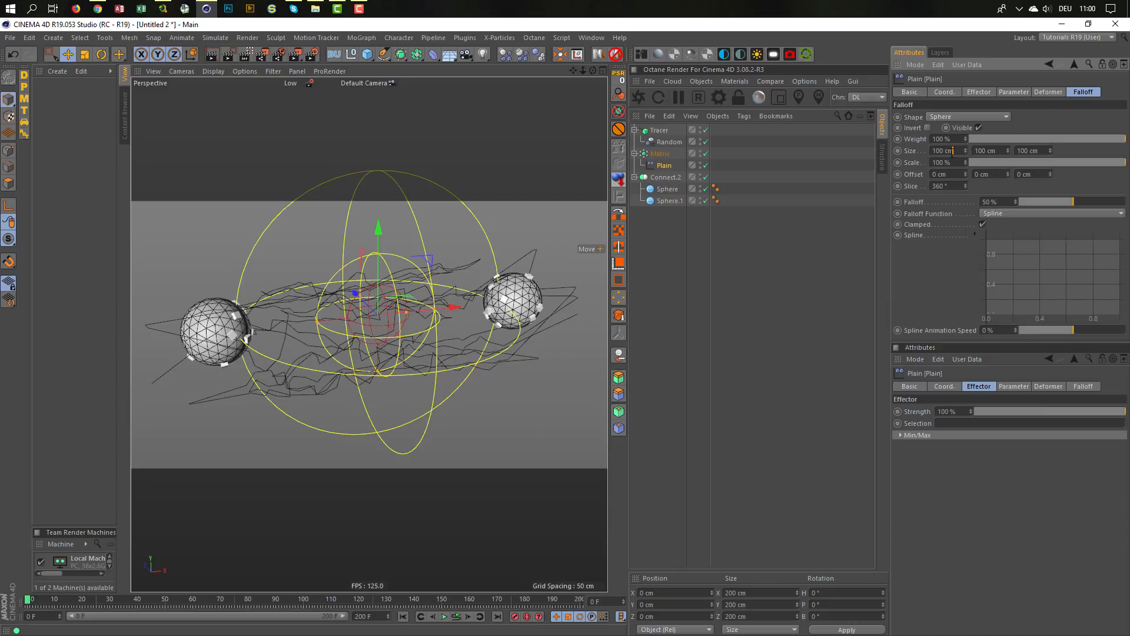
- Set the Plain effector's falloff size to 221.583 cm on all three axes and its falloff percentage to 0 %
type("21.583")
key("Tab")
type("21.583")
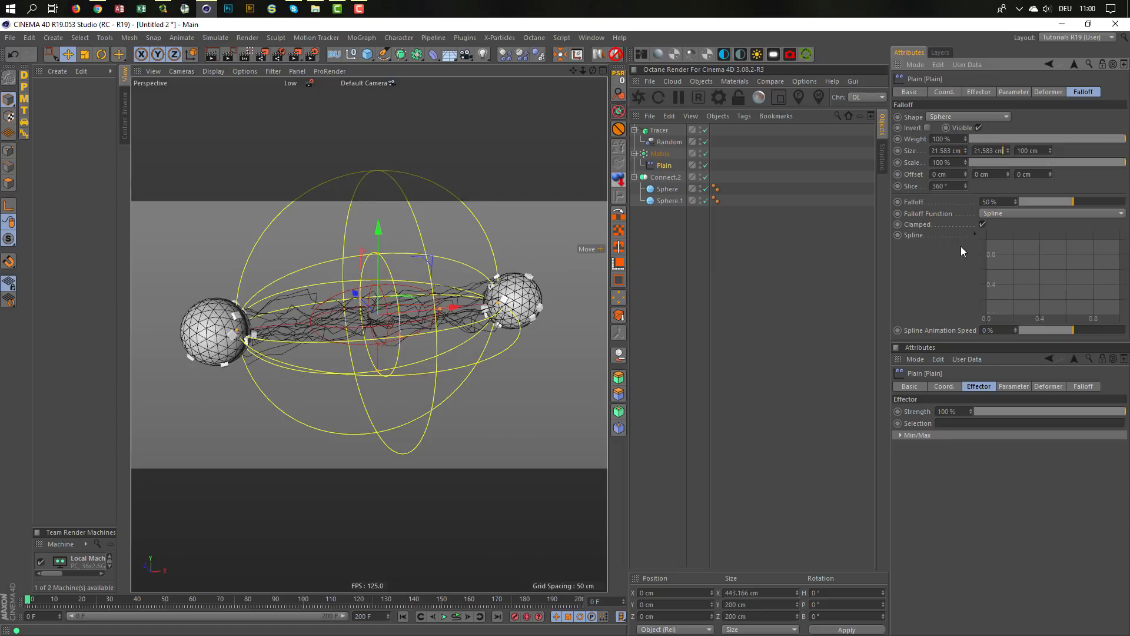
key("Tab")
key("ctrl+v")
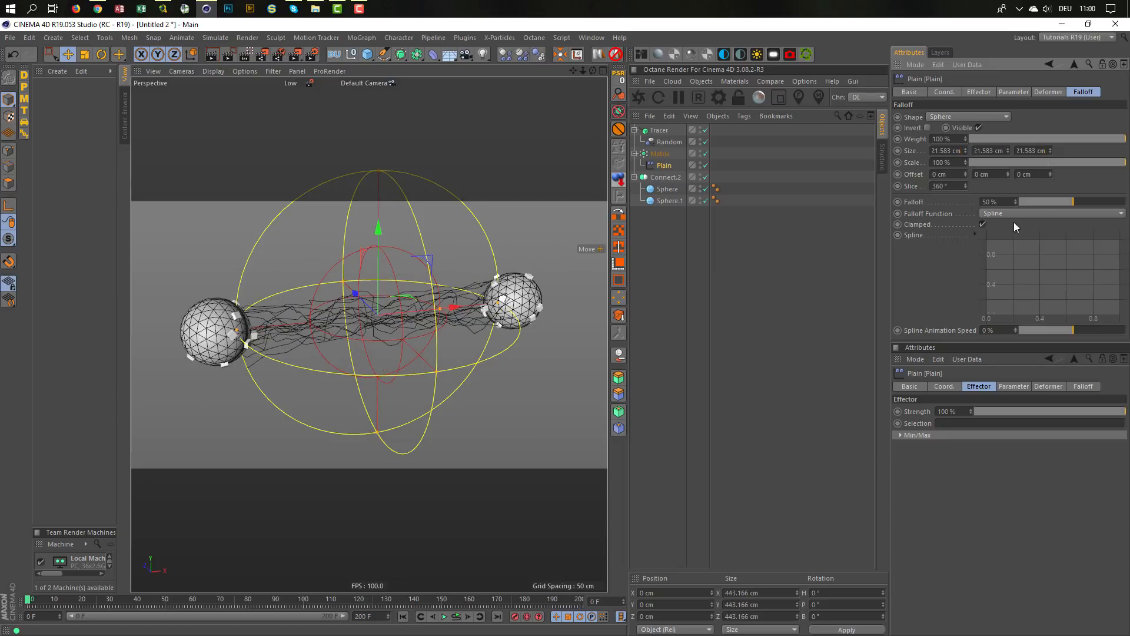
left_click_drag(1064, 206, 1008, 211)
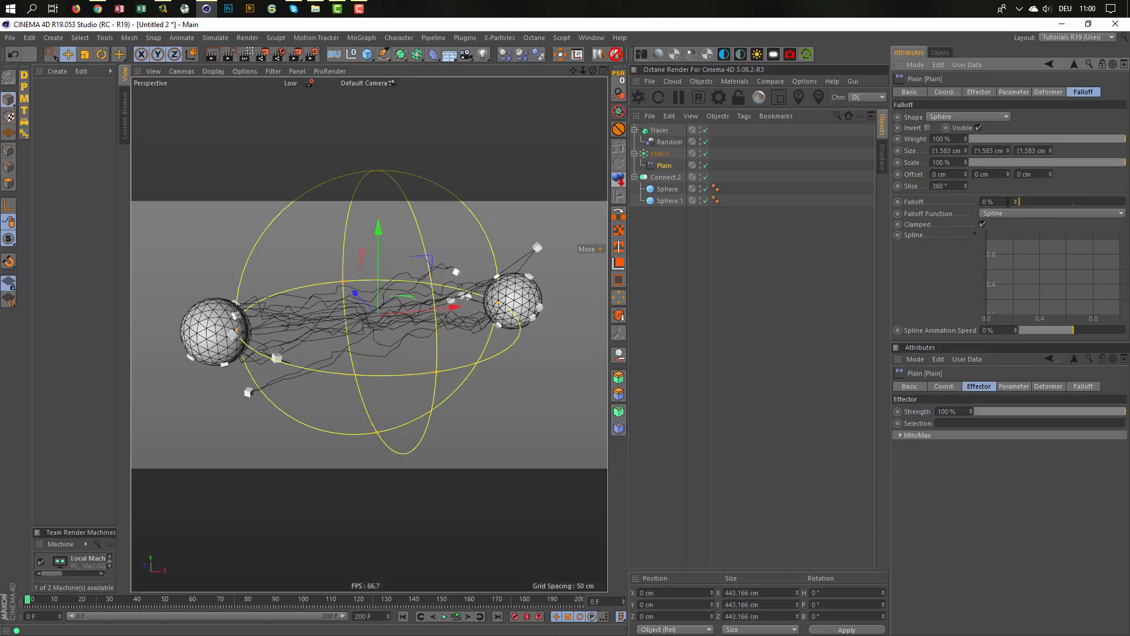
- Disable the Plain effector's Position parameter and enable its Visibility parameter
left_click(1012, 92)
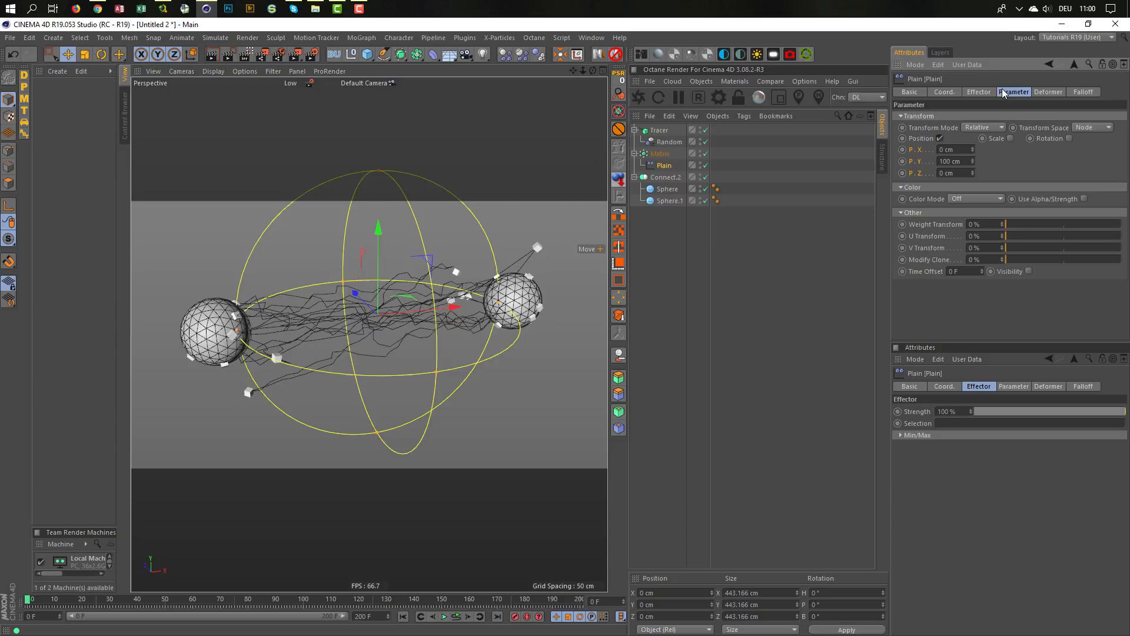
left_click(941, 139)
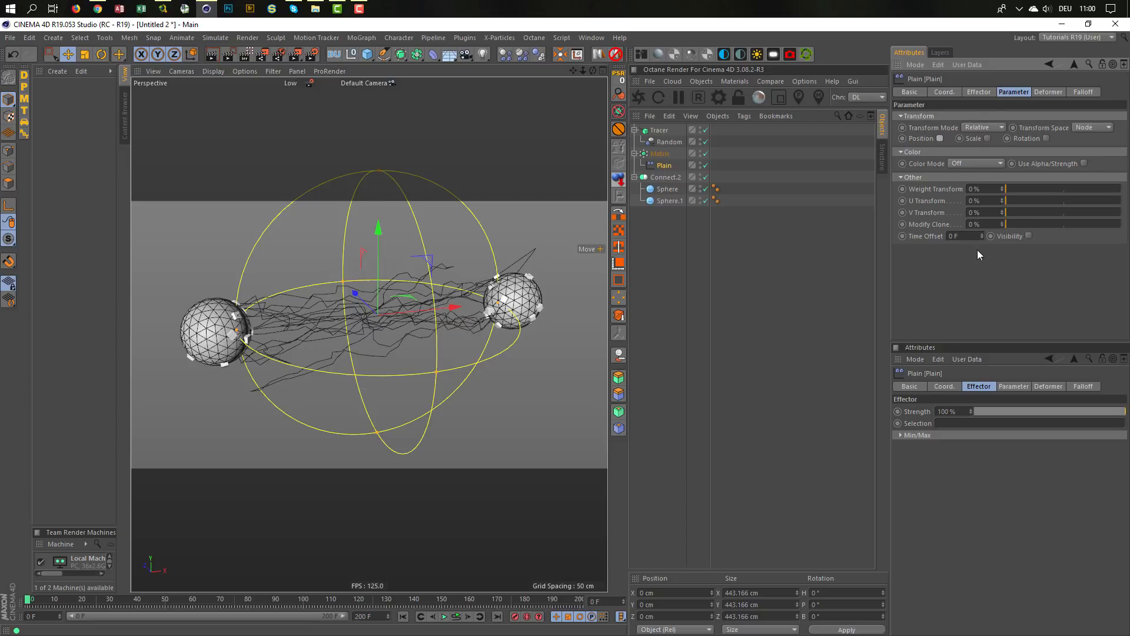
left_click(1028, 235)
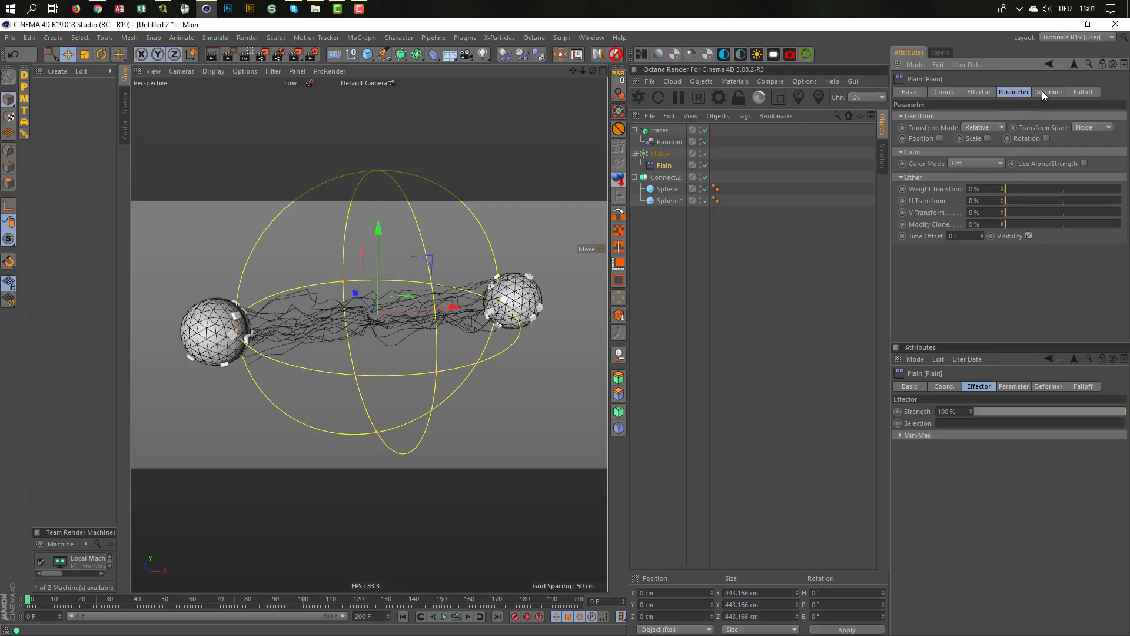
- Invert the Plain effector's spherical falloff
left_click(1081, 92)
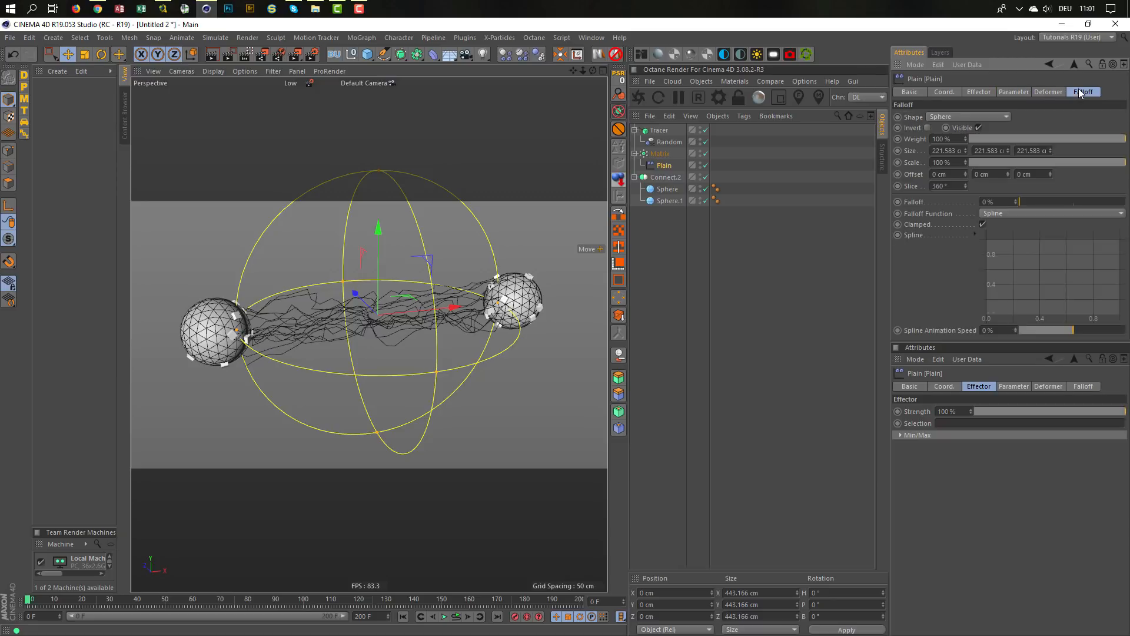
left_click(928, 127)
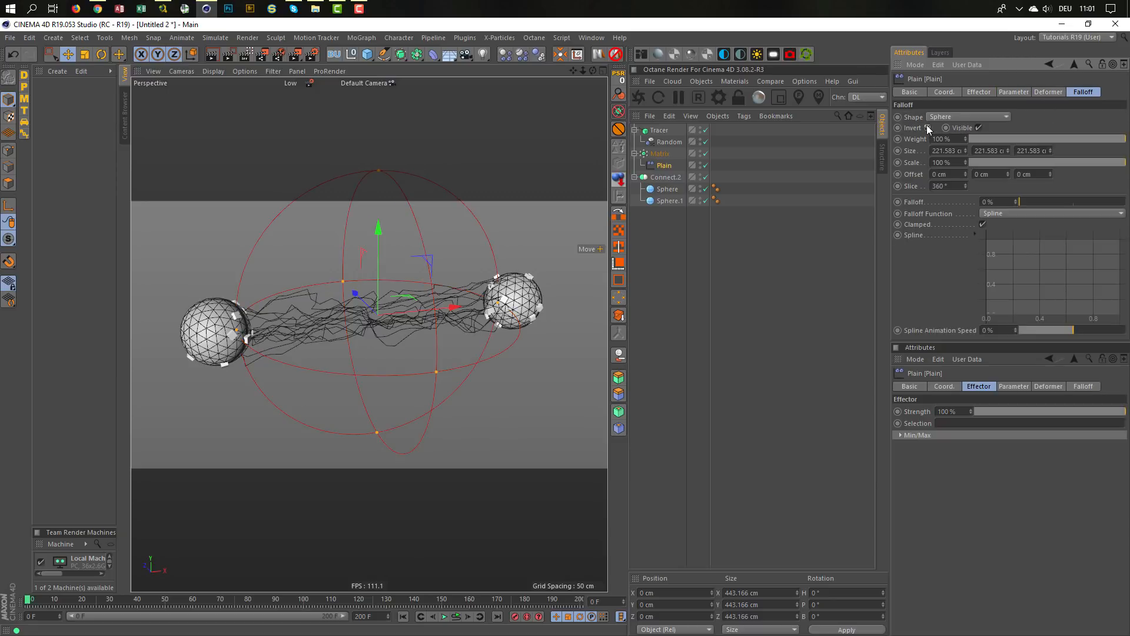
scroll(359, 341, "up", 1)
scroll(360, 342, "up", 2)
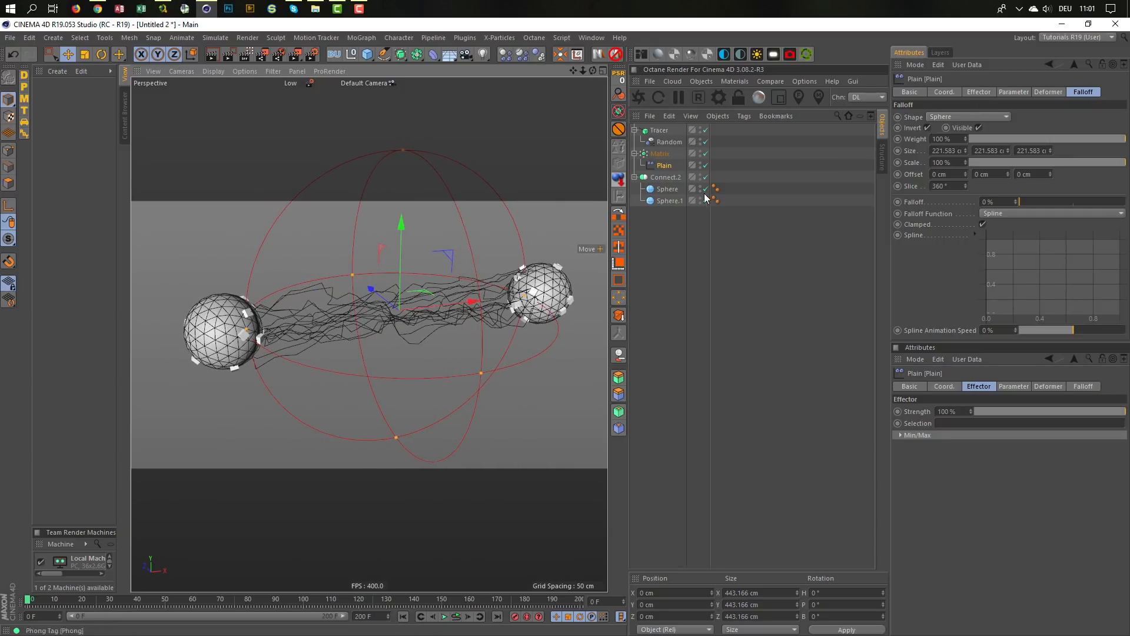
- Move the first sphere slightly outward along X to about -253 cm
left_click(671, 201)
left_click(671, 191)
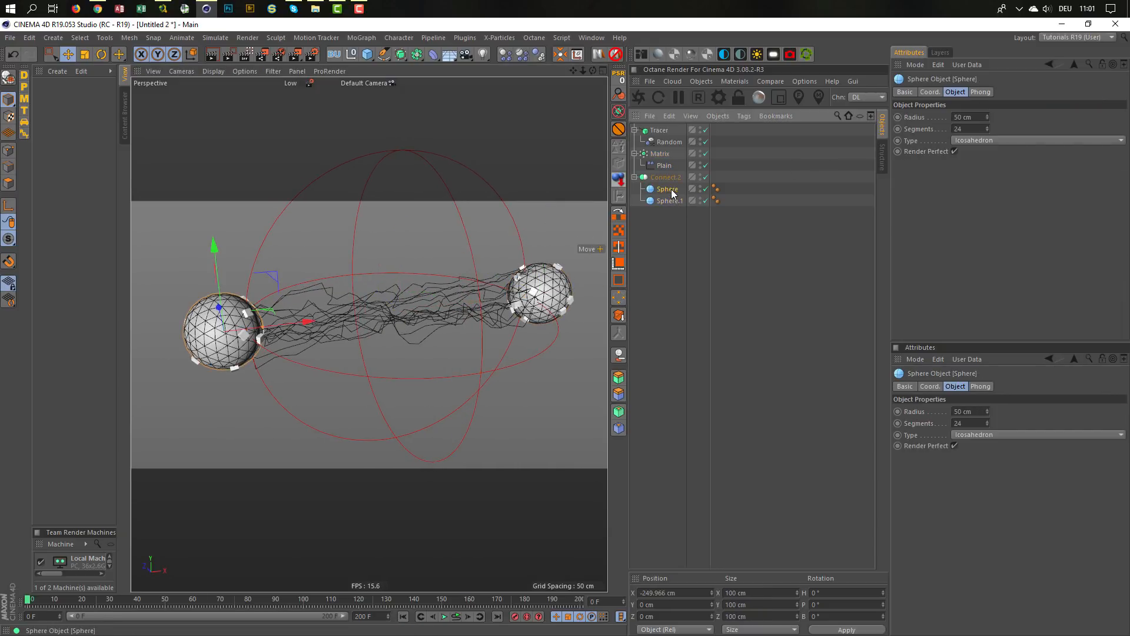
mouse_move(305, 319)
left_mouse_down()
mouse_move(253, 333)
mouse_move(328, 325)
mouse_move(288, 333)
left_mouse_up()
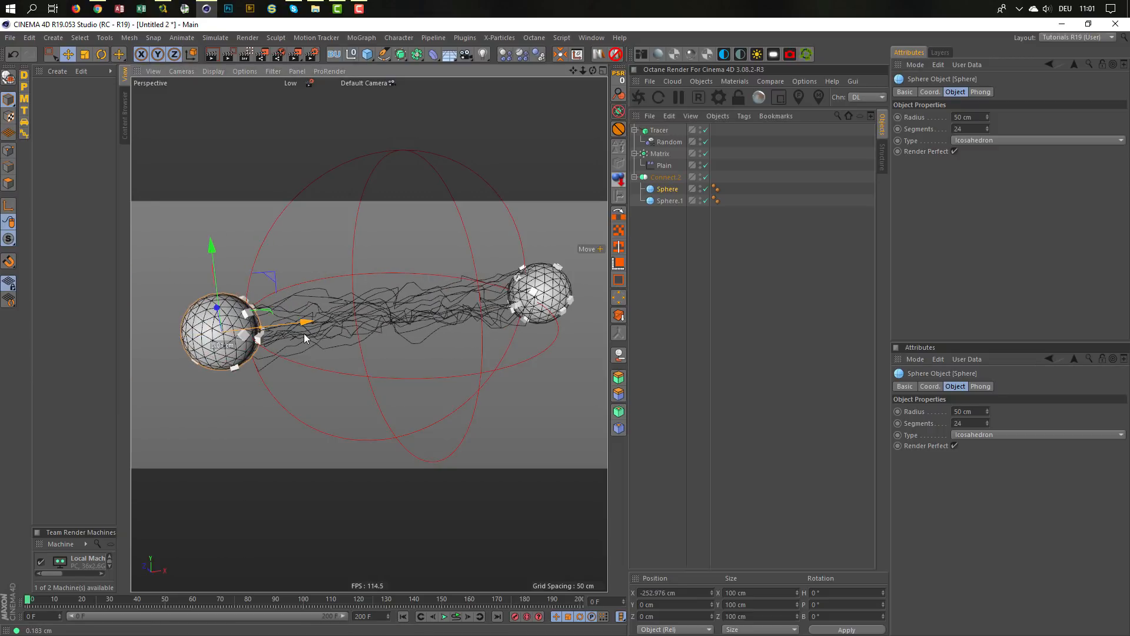
- Set the Plain effector's Maximum strength limit to 50 %
left_click(666, 166)
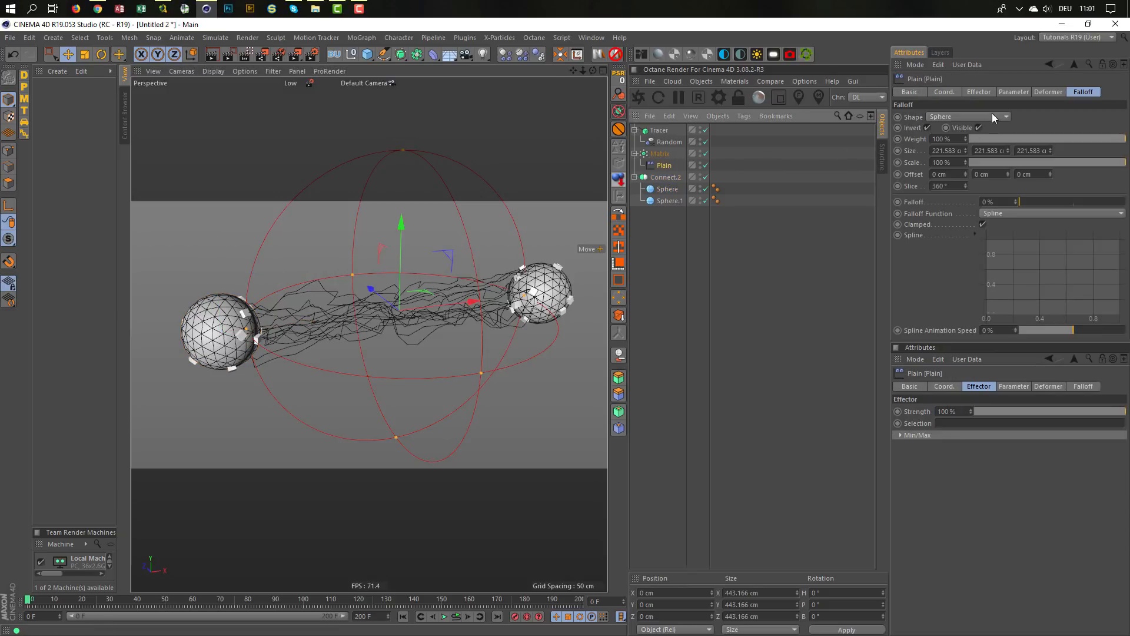
left_click(980, 92)
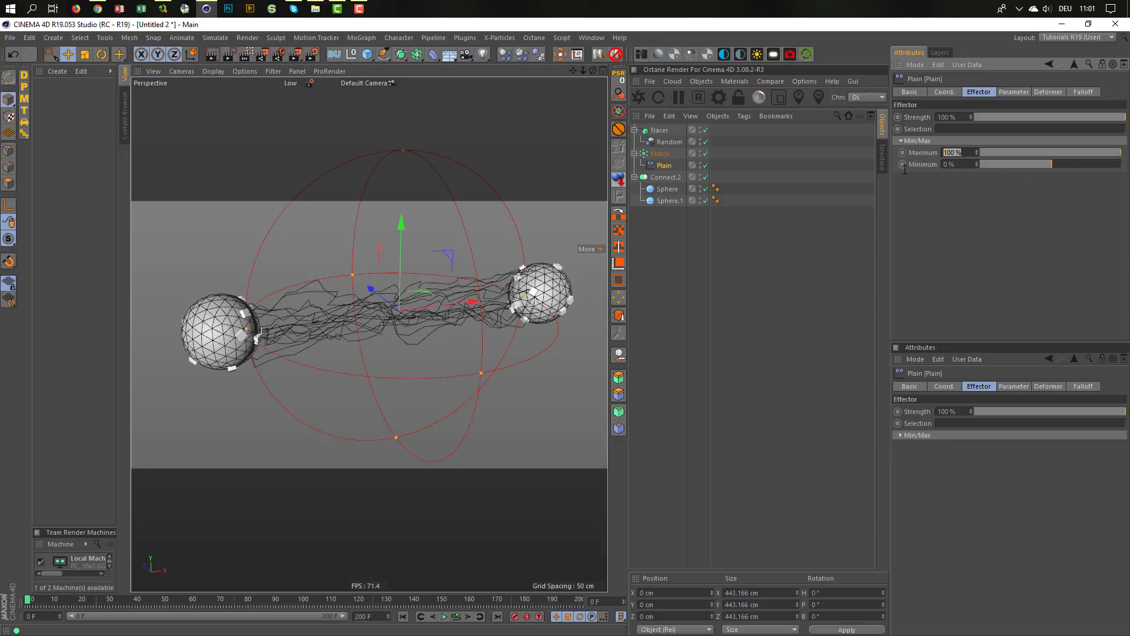
type("50")
key("Return")
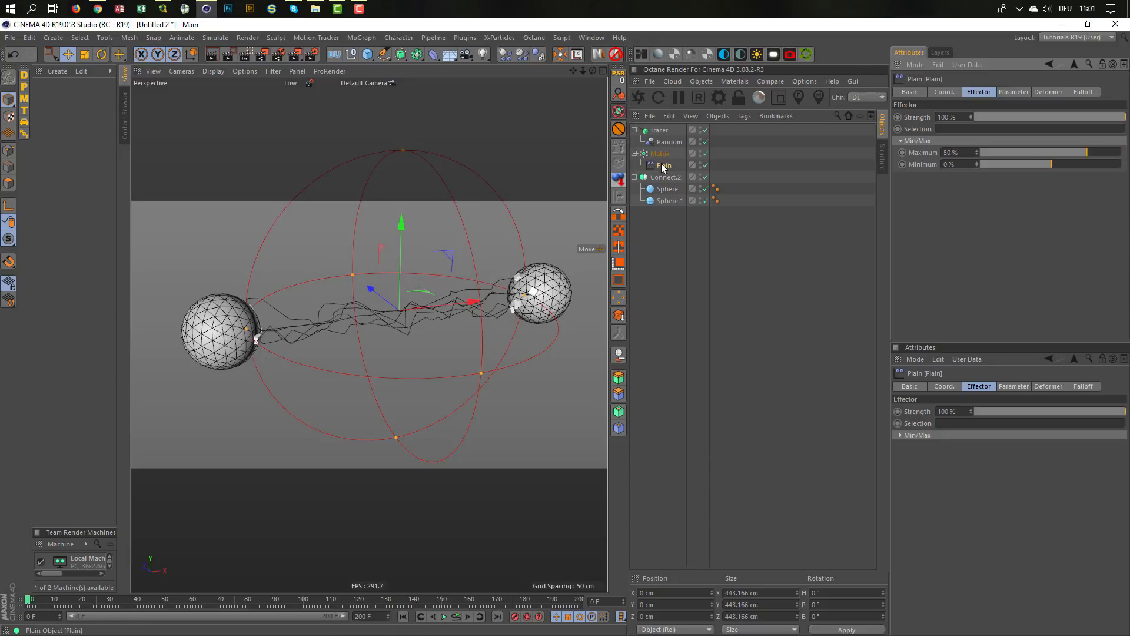
- Test the lightning by shifting the first sphere along X during playback, leaving it at about -239 cm
left_click(665, 201)
left_click(667, 189)
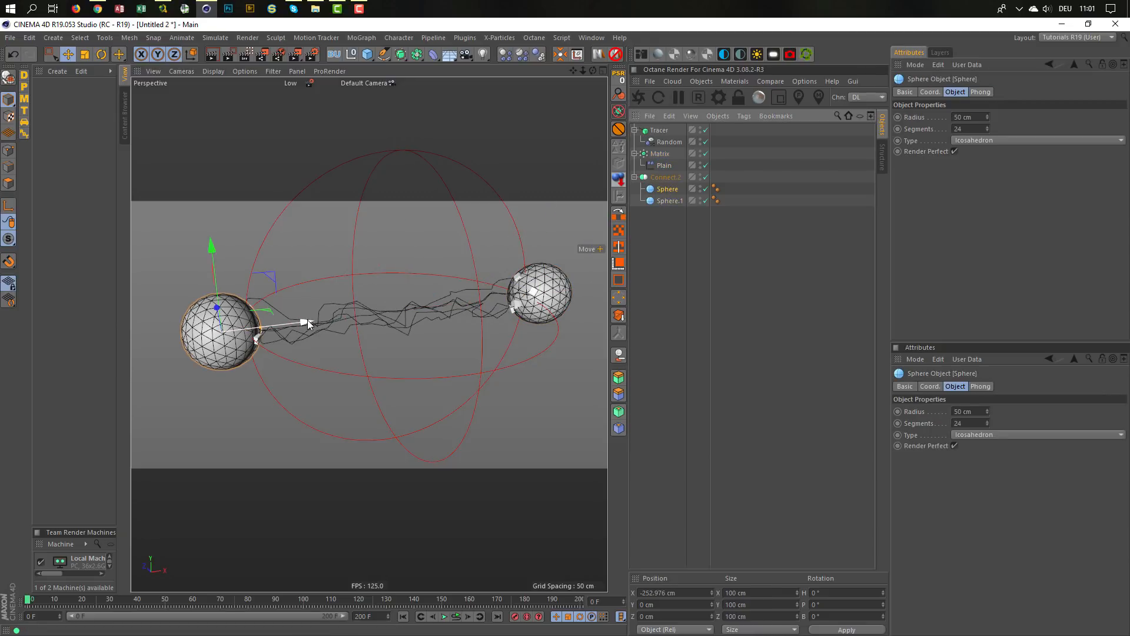
mouse_move(308, 319)
left_mouse_down()
mouse_move(386, 307)
mouse_move(328, 319)
left_mouse_up()
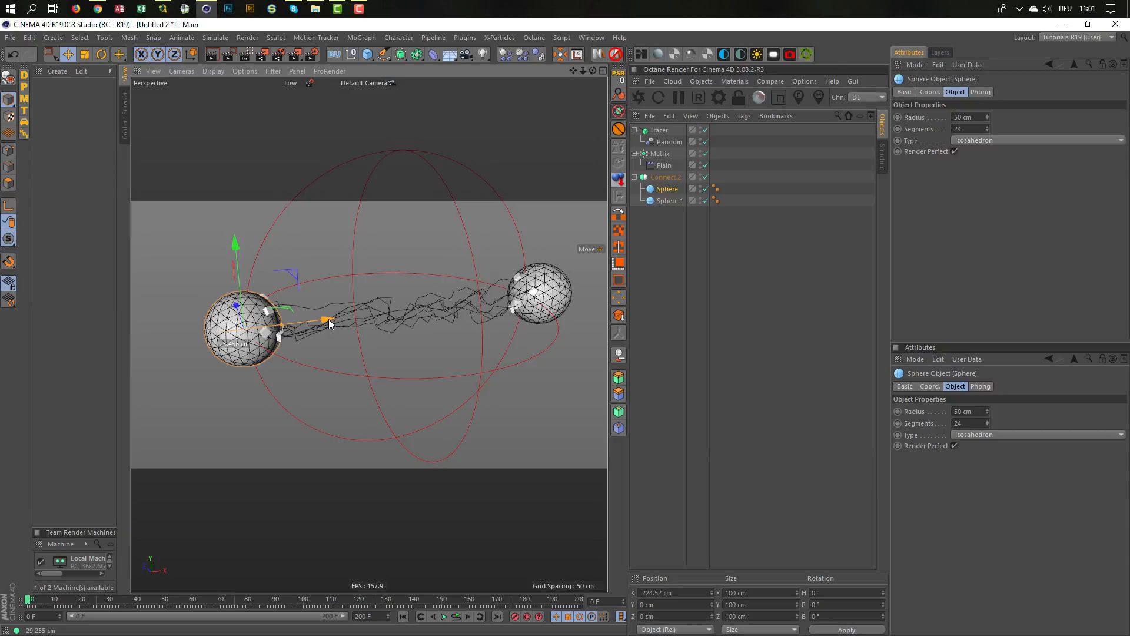
mouse_move(328, 319)
left_mouse_down()
mouse_move(265, 330)
mouse_move(302, 323)
mouse_move(290, 330)
mouse_move(349, 340)
mouse_move(329, 326)
mouse_move(405, 317)
mouse_move(310, 330)
mouse_move(335, 325)
left_mouse_up()
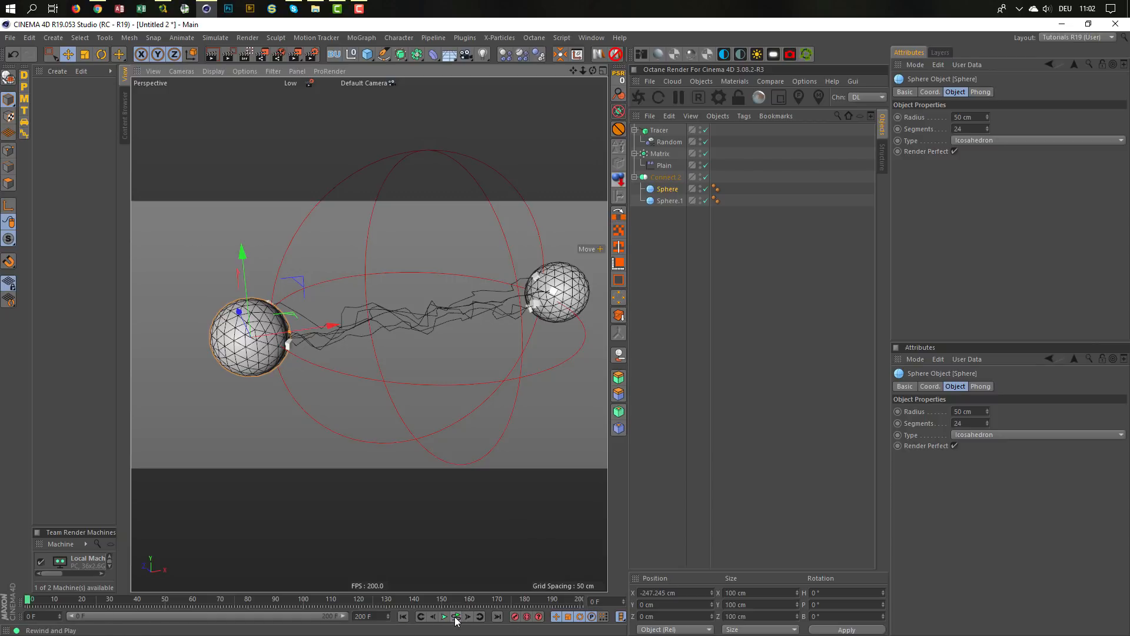
mouse_move(329, 326)
left_mouse_down()
mouse_move(281, 338)
mouse_move(383, 327)
mouse_move(307, 337)
mouse_move(369, 328)
mouse_move(320, 345)
mouse_move(343, 337)
left_mouse_up()
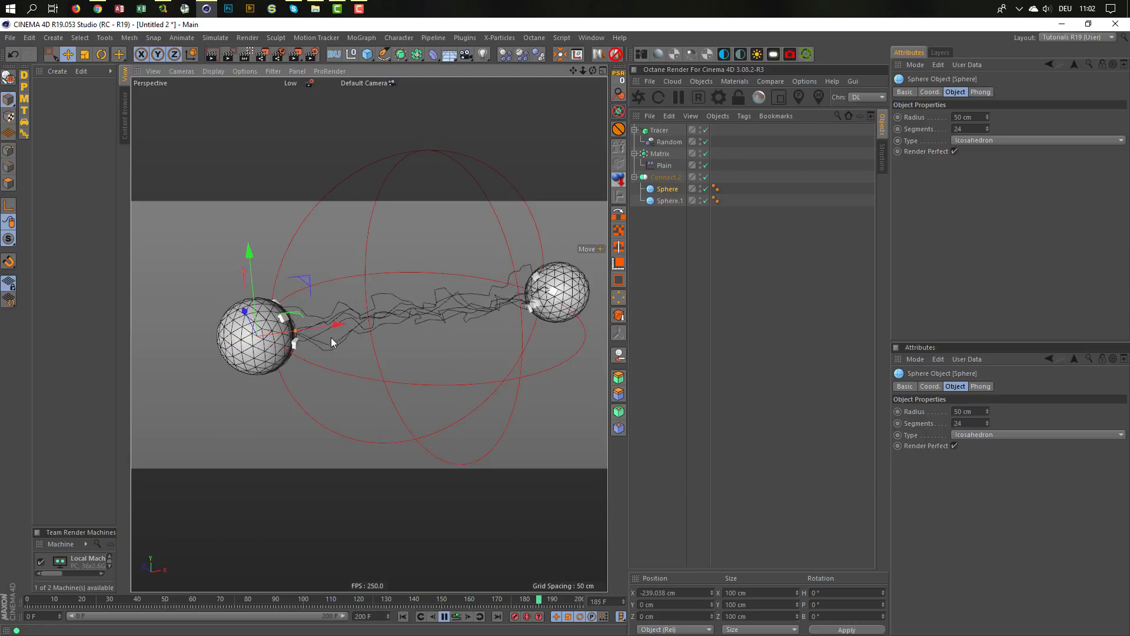
- Increase the Matrix object's count to 51
left_click(661, 153)
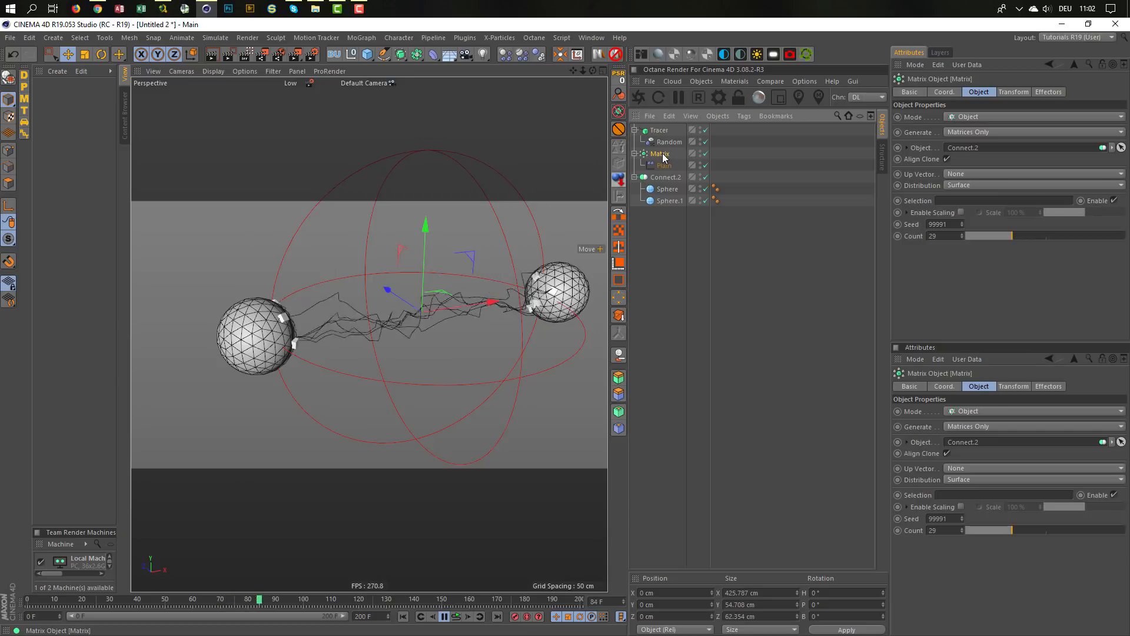
left_click_drag(1014, 235, 1048, 236)
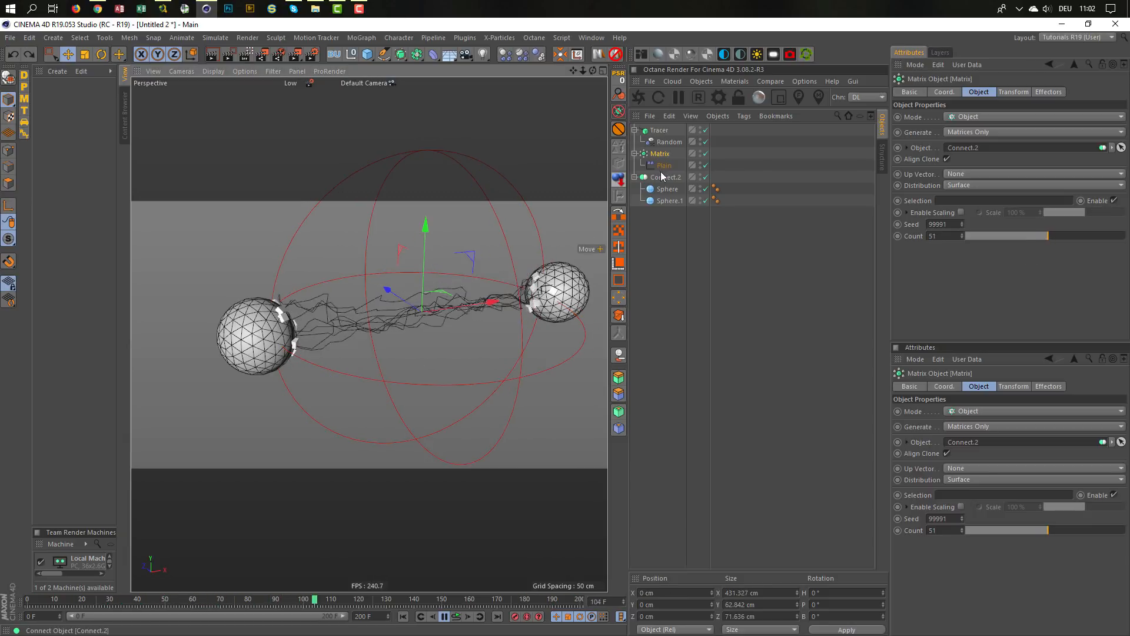
- Bring the spheres closer together along X, the first to about -127 cm and the second to about 161 cm
left_click(667, 190)
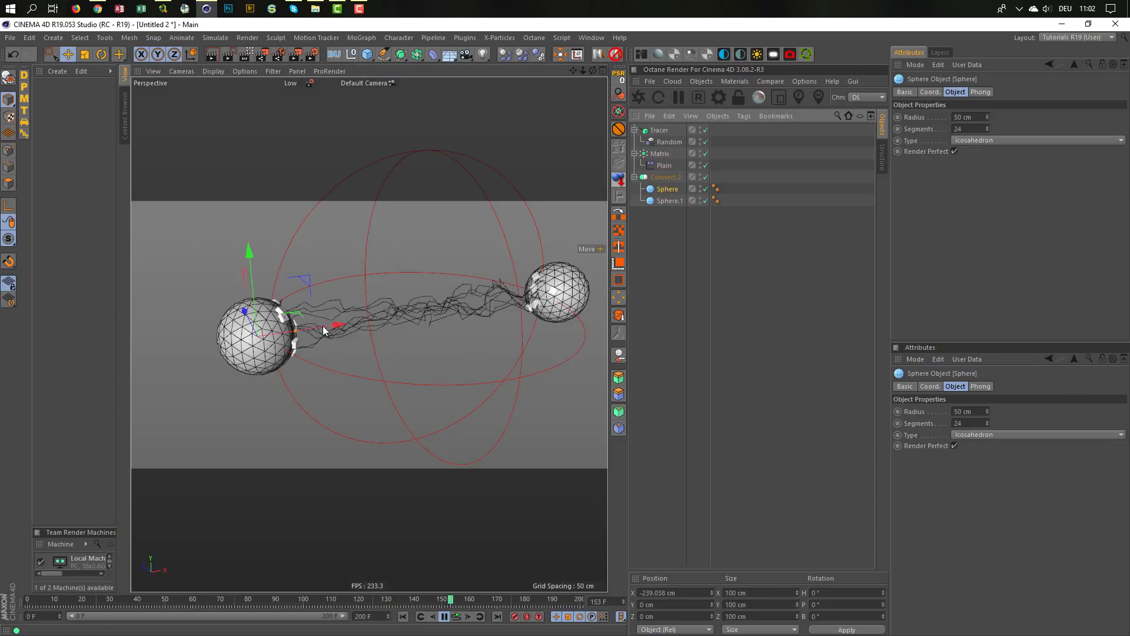
left_click_drag(336, 325, 416, 323)
middle_click_drag(400, 325, 328, 348, "alt")
left_click_drag(327, 348, 405, 337, "alt")
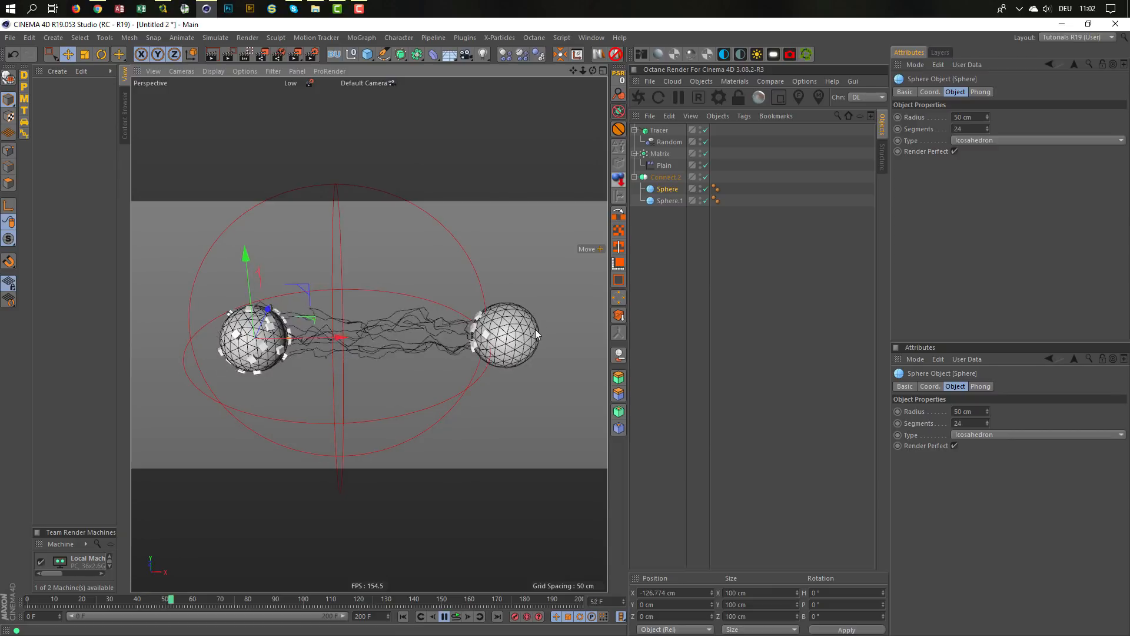
left_click(683, 201)
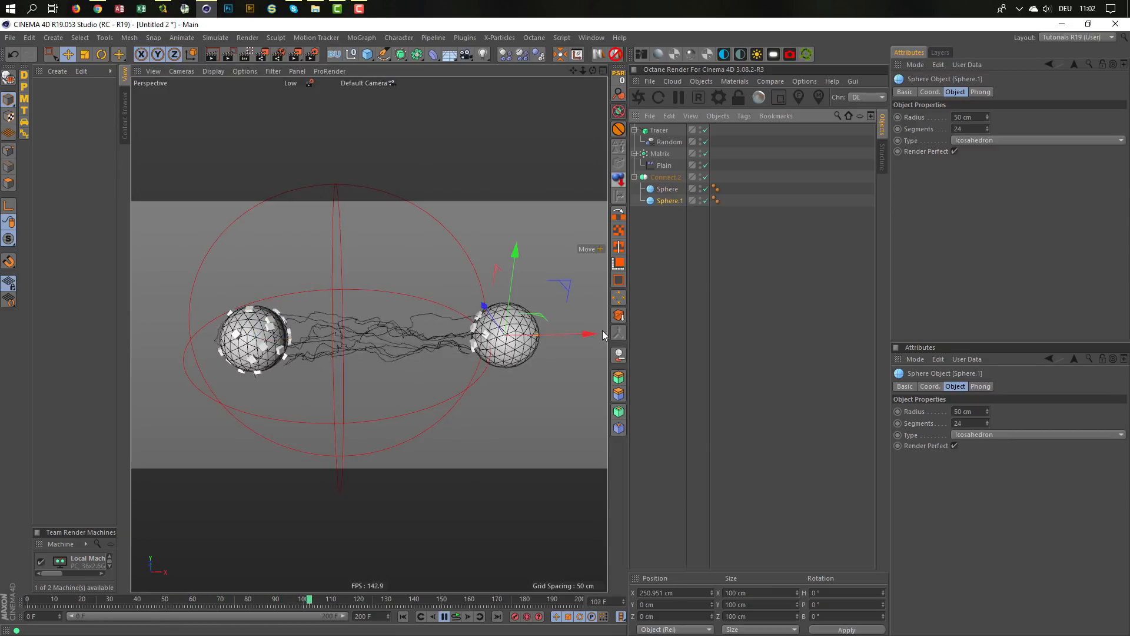
left_click_drag(588, 333, 532, 337)
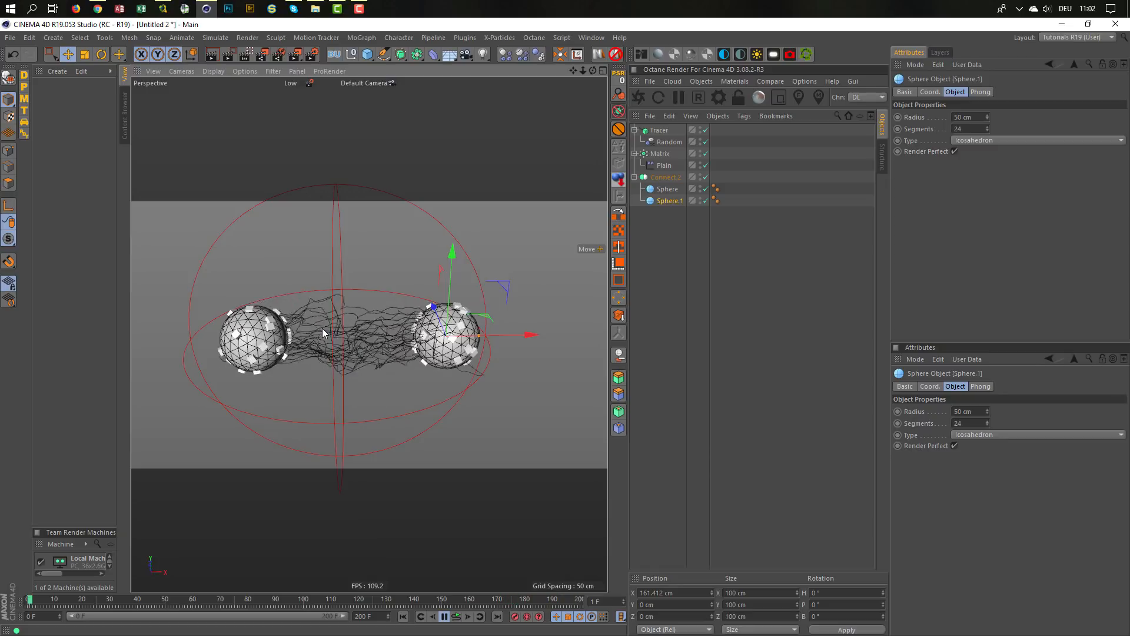
- Switch to Chrome, review the reference lightning video in the Facebook group post and return to Cinema 4D
left_click(97, 10)
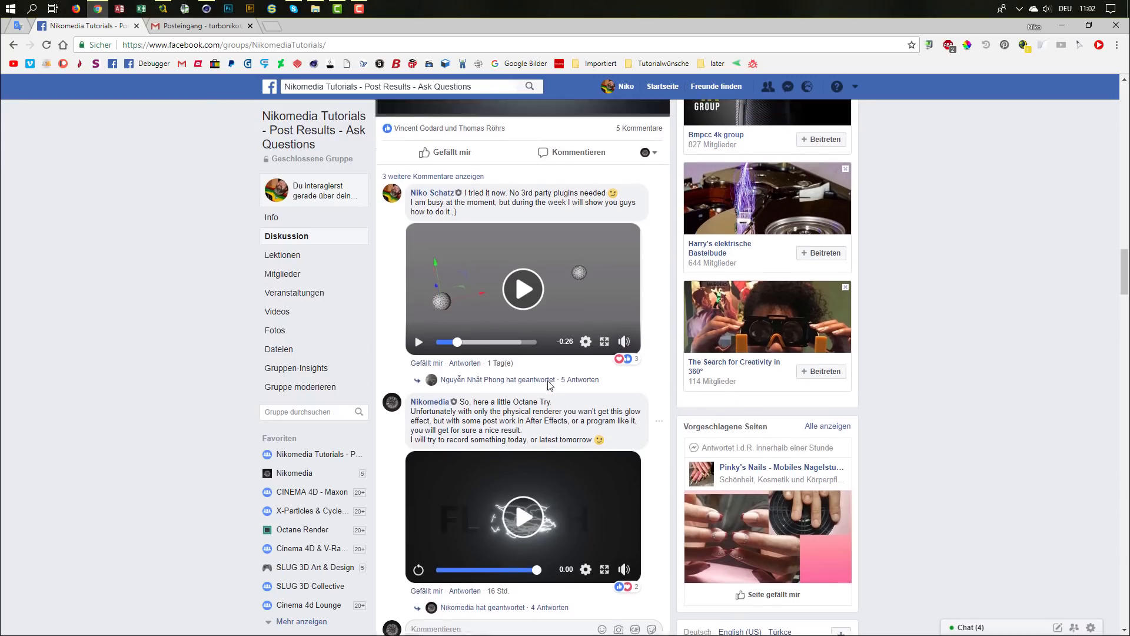
scroll(549, 406, "up", 5)
scroll(549, 388, "down", 6)
scroll(549, 387, "down", 1)
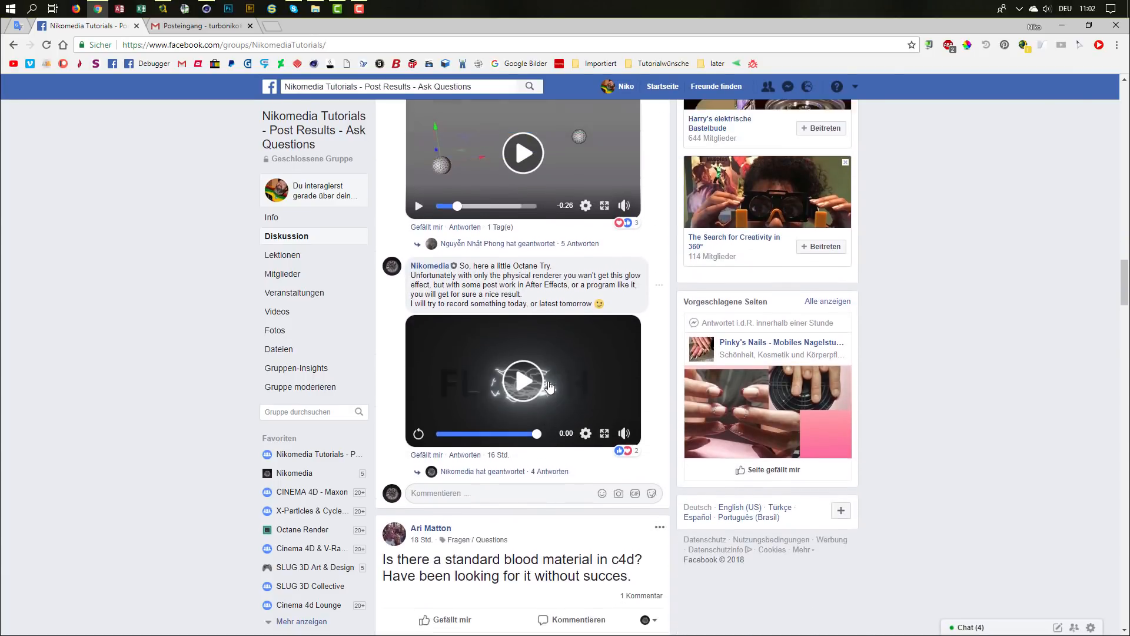
scroll(550, 385, "up", 7)
left_click(538, 257)
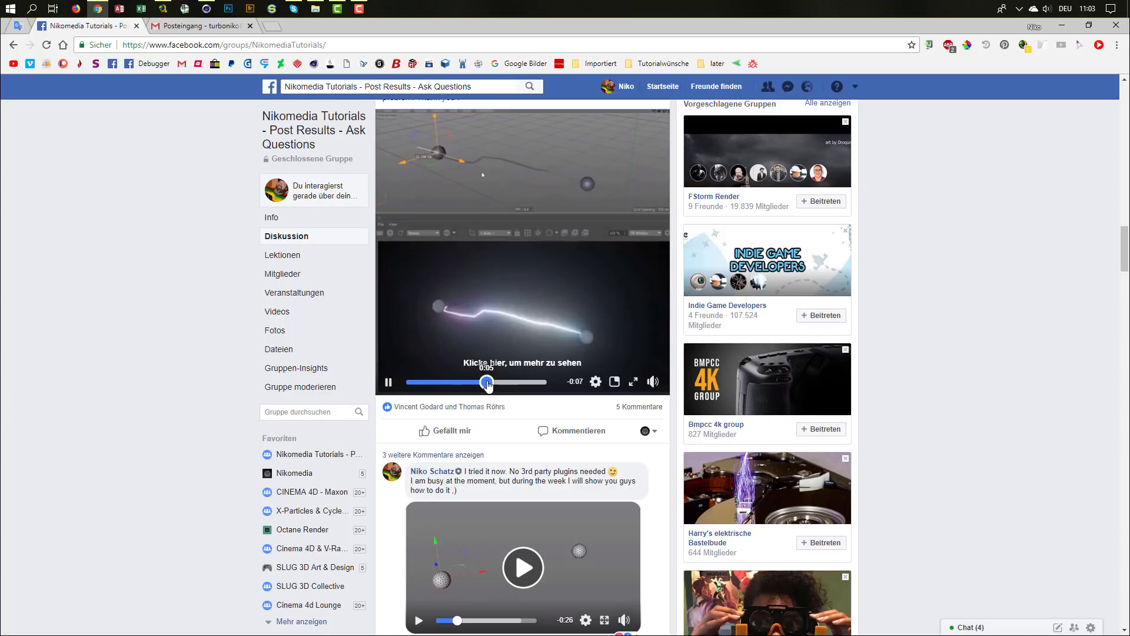
left_click_drag(488, 383, 518, 384)
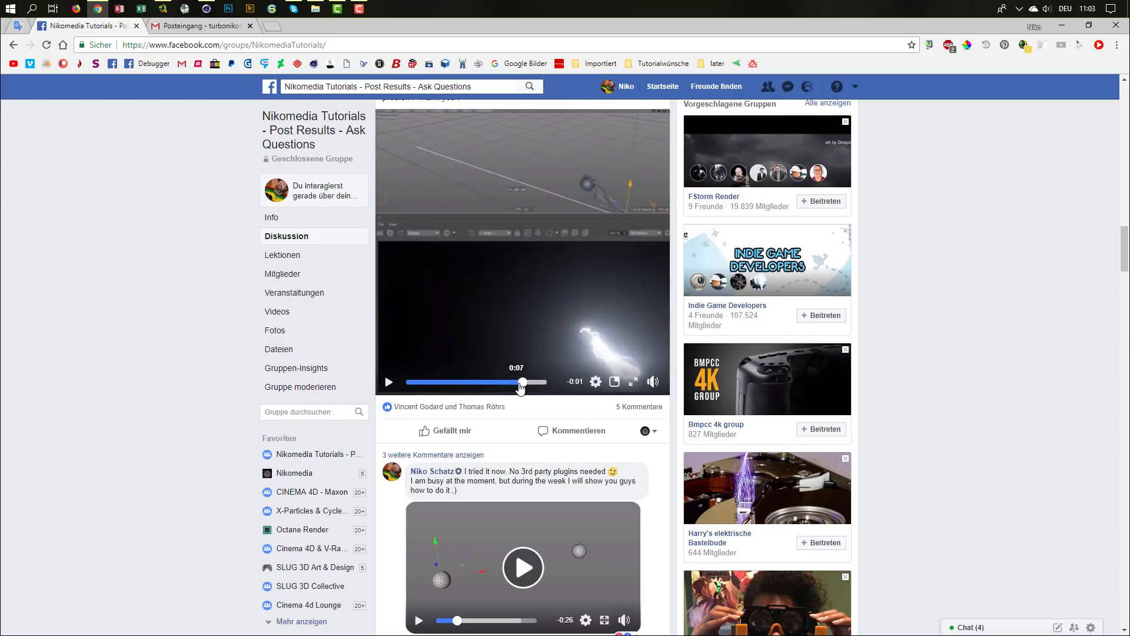
left_click_drag(529, 386, 512, 387)
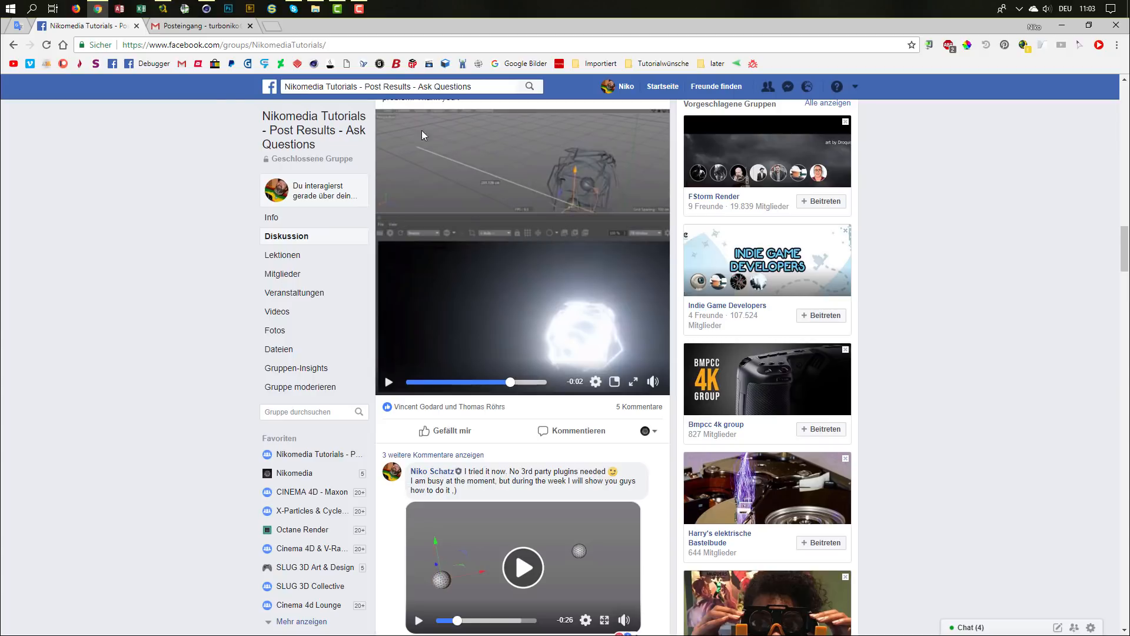
left_click(200, 9)
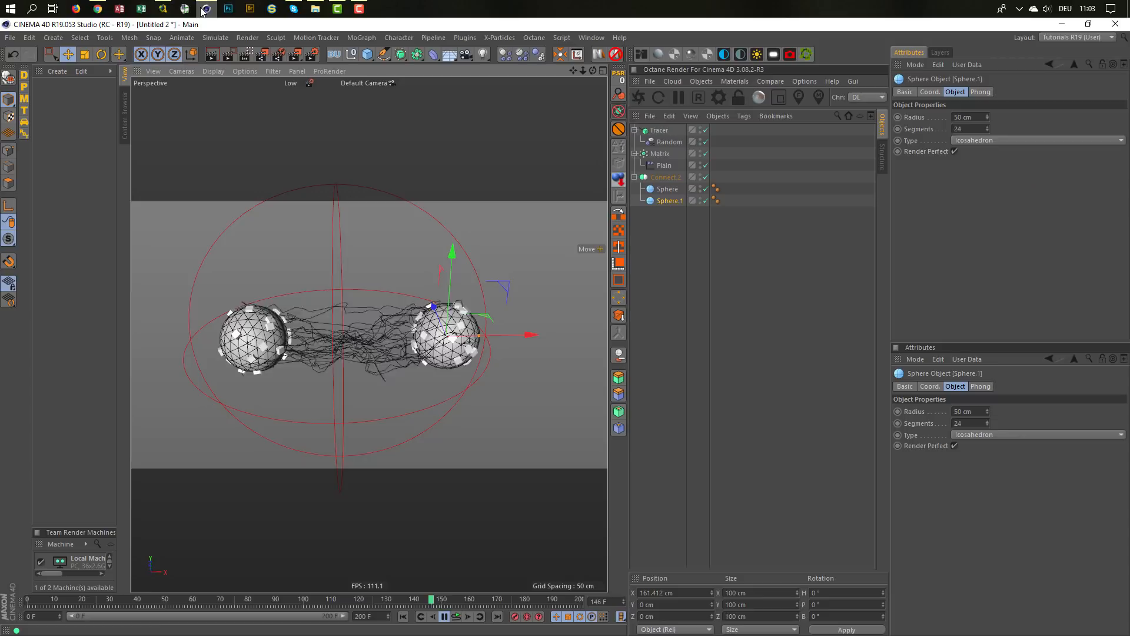
- Try moving the first sphere towards and away from the second one, and undo those moves
left_click(663, 189)
left_click_drag(340, 342, 490, 365)
left_click_drag(468, 290, 278, 284)
left_click_drag(322, 337, 292, 335)
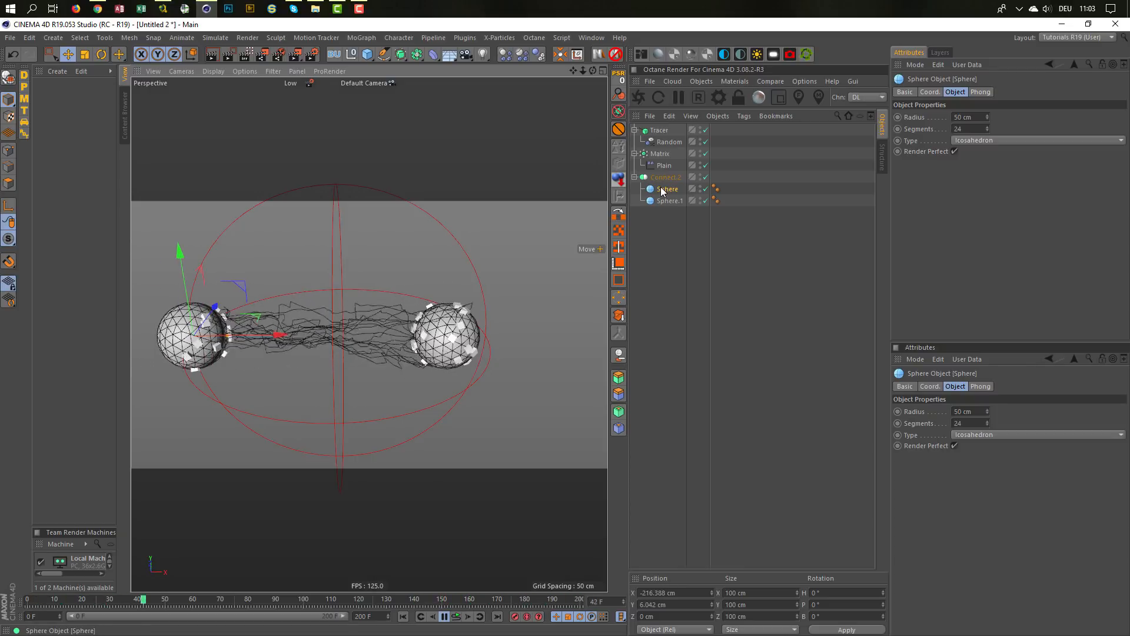
key("ctrl+z")
key("ctrl+z")
key("ctrl+z")
key("ctrl+z")
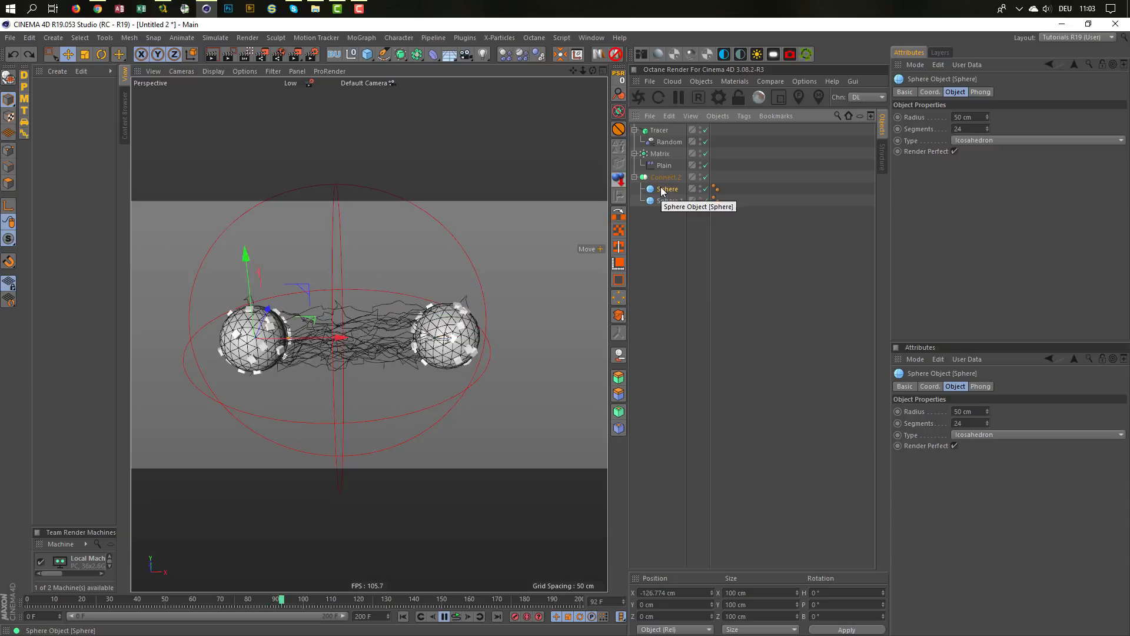
- In the front view, move the second sphere to about X 255 cm and the first to about X -252 cm
left_click(668, 200)
middle_click(538, 393)
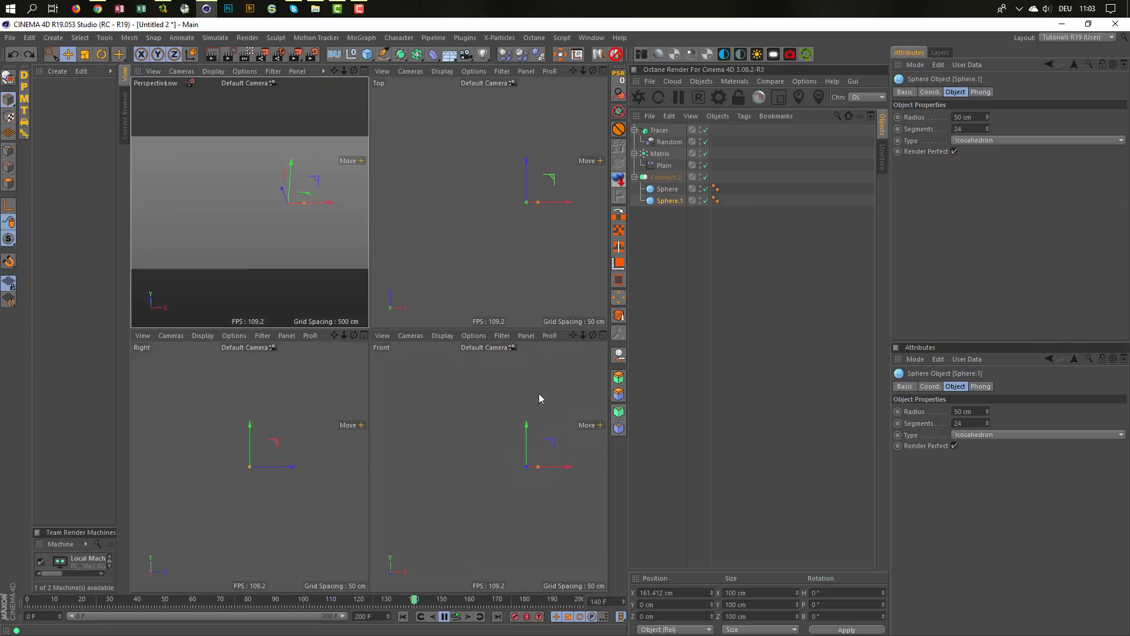
middle_click(535, 424)
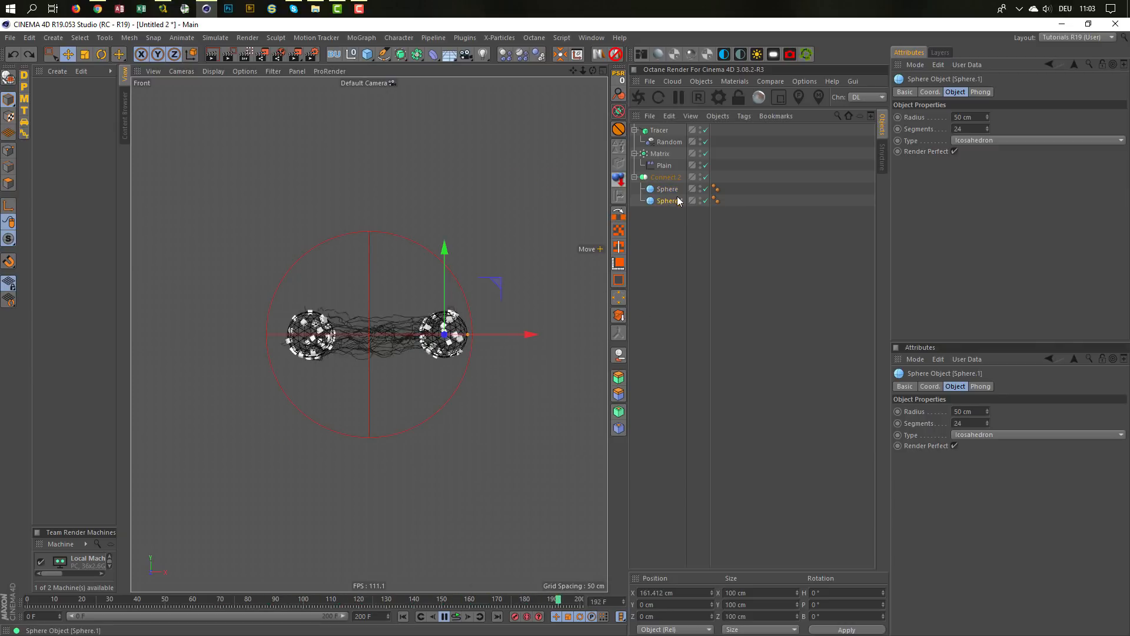
left_click_drag(531, 334, 574, 333)
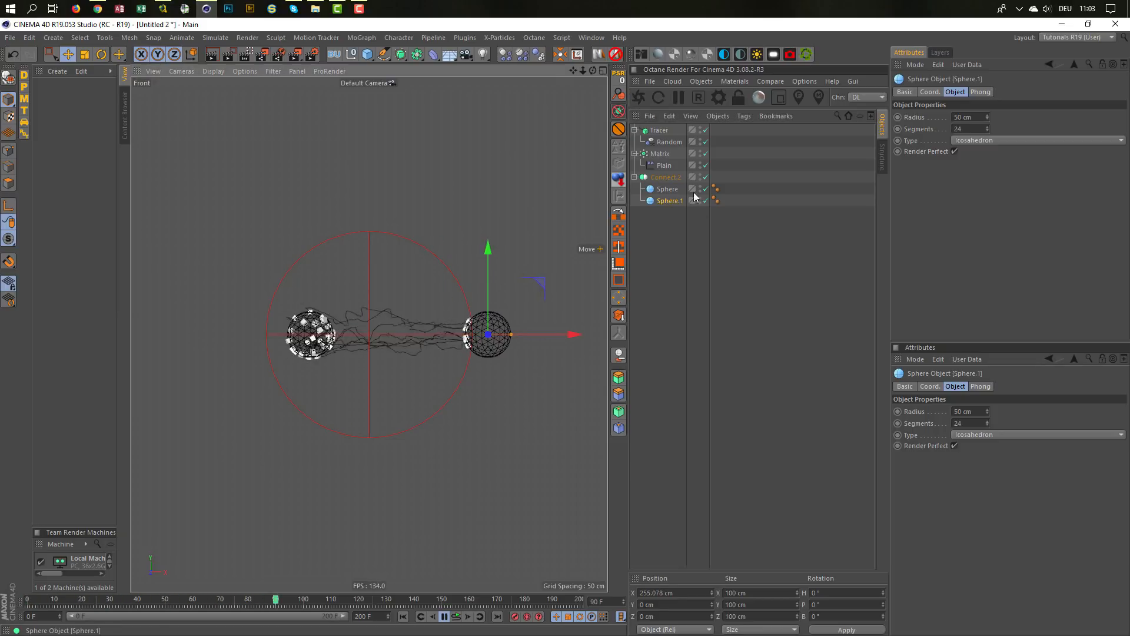
left_click(668, 189)
left_click_drag(392, 335, 334, 337)
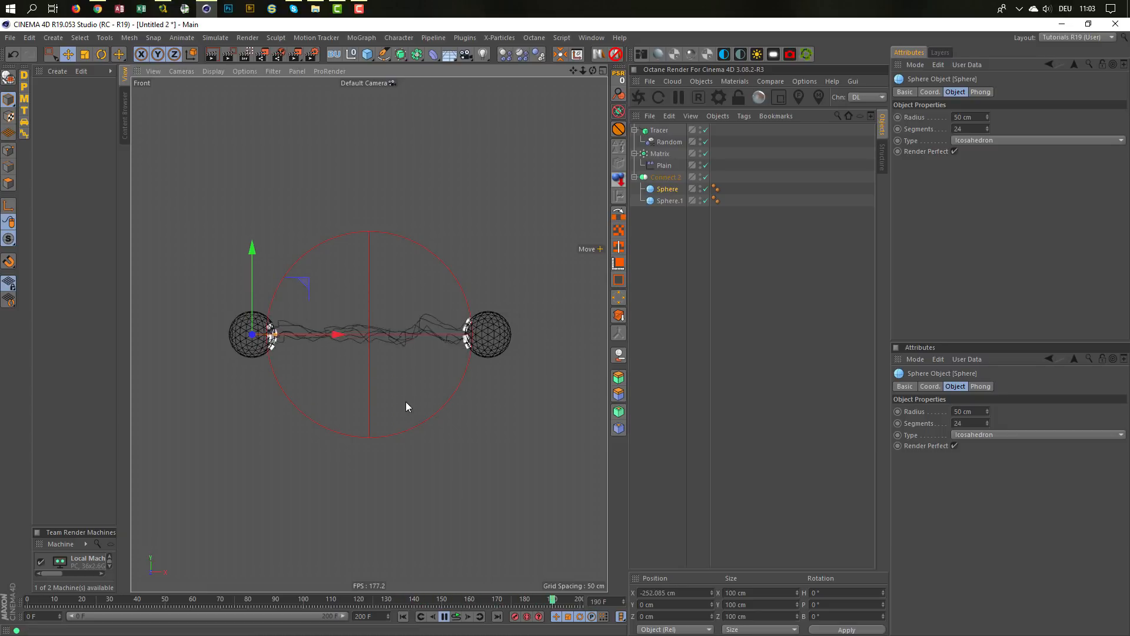
- Return to the perspective view and stop the playback at frame 0
middle_click(405, 401)
middle_click(242, 192)
scroll(342, 342, "down", 3)
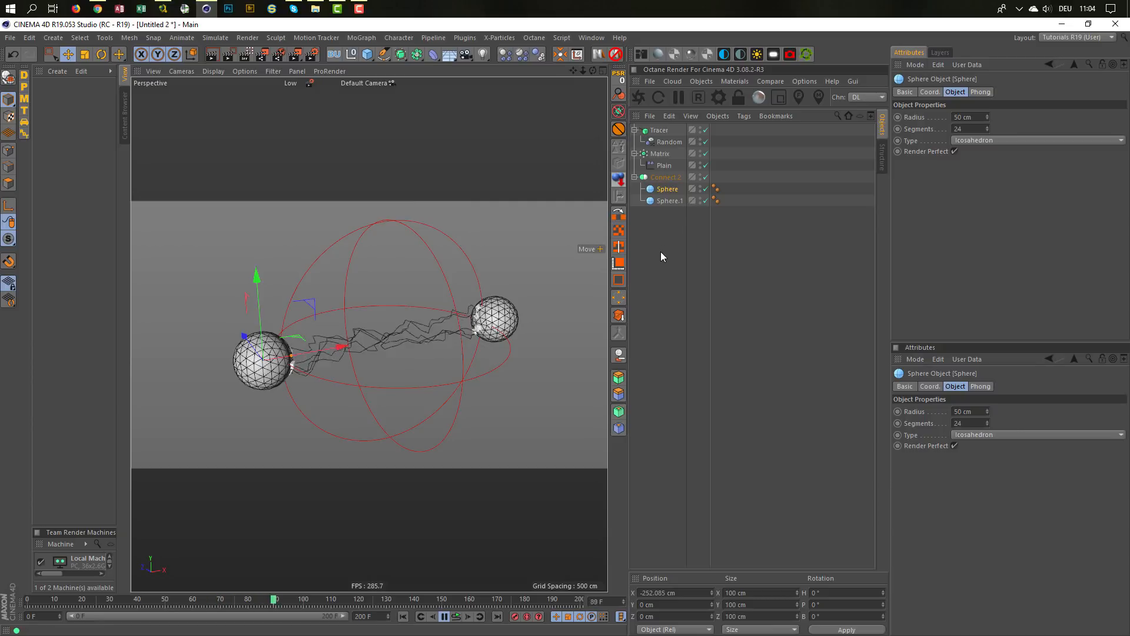
left_click(457, 616)
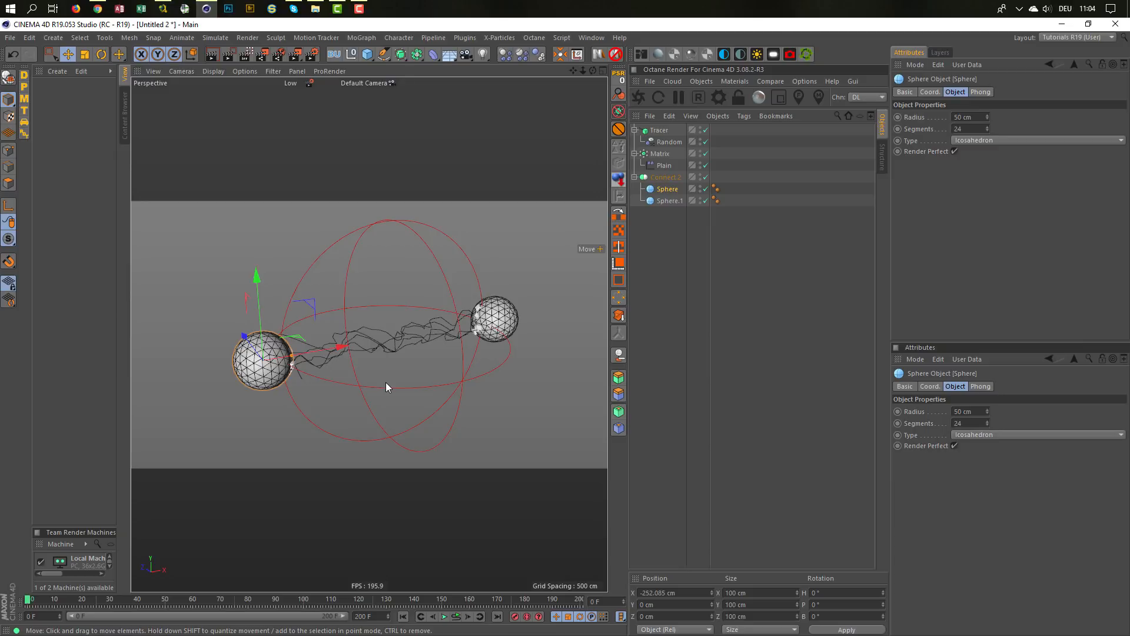
left_click_drag(380, 351, 503, 278, "alt")
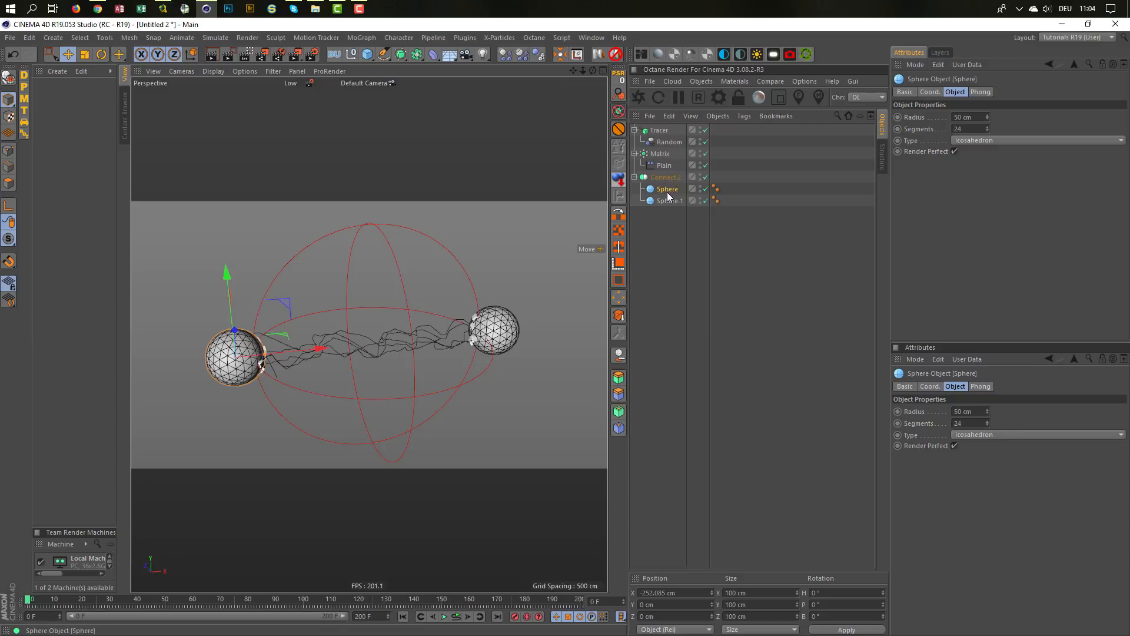
- Add a Constraint tag to the Plain effector, enable its PSR constraint and open the PSR settings
left_click(667, 165)
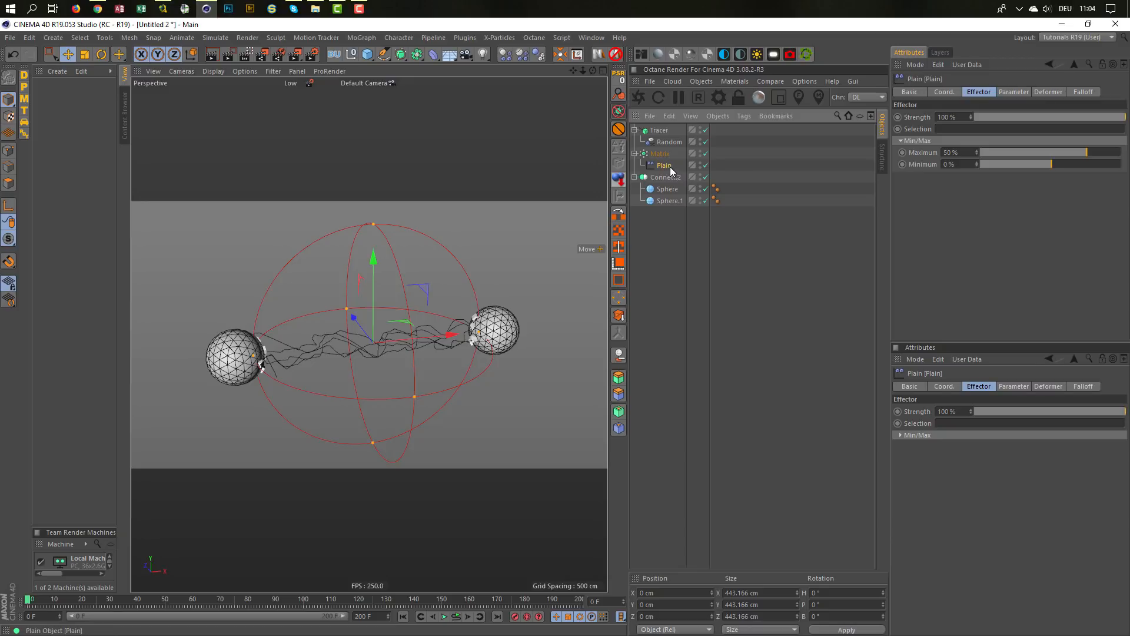
right_click(666, 165)
mouse_move(702, 168)
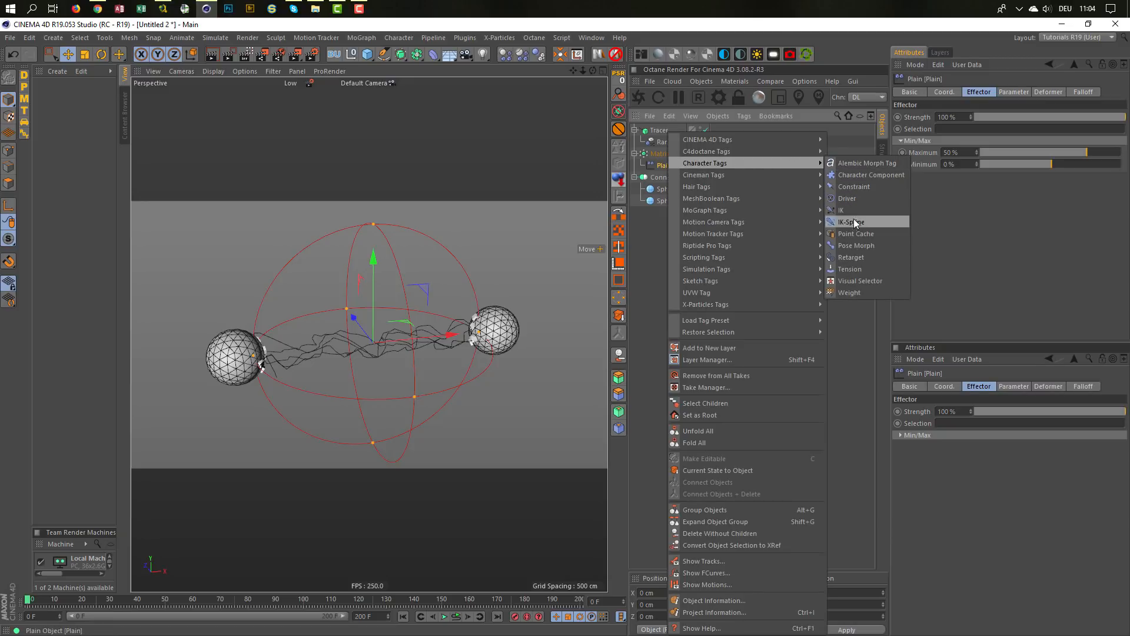
left_click(857, 186)
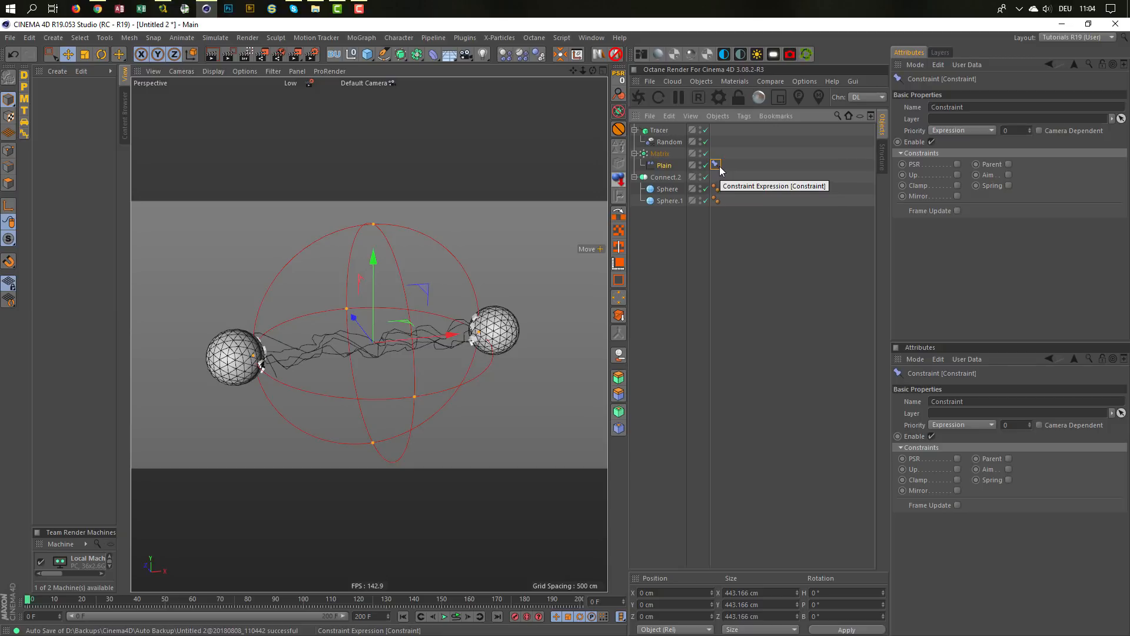
left_click(958, 164)
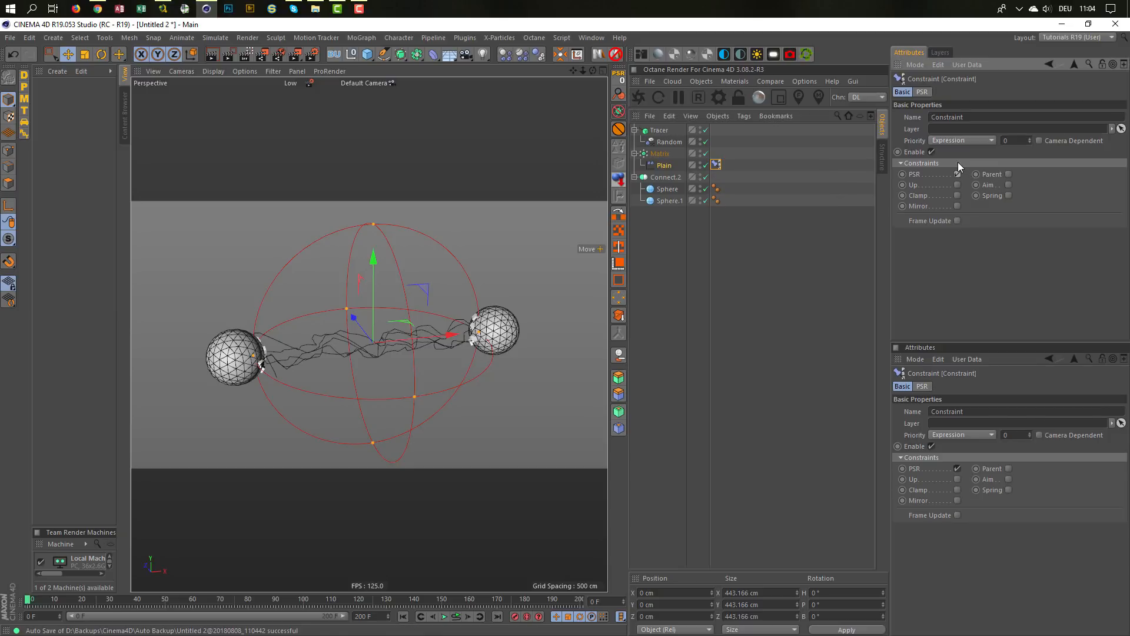
left_click(924, 92)
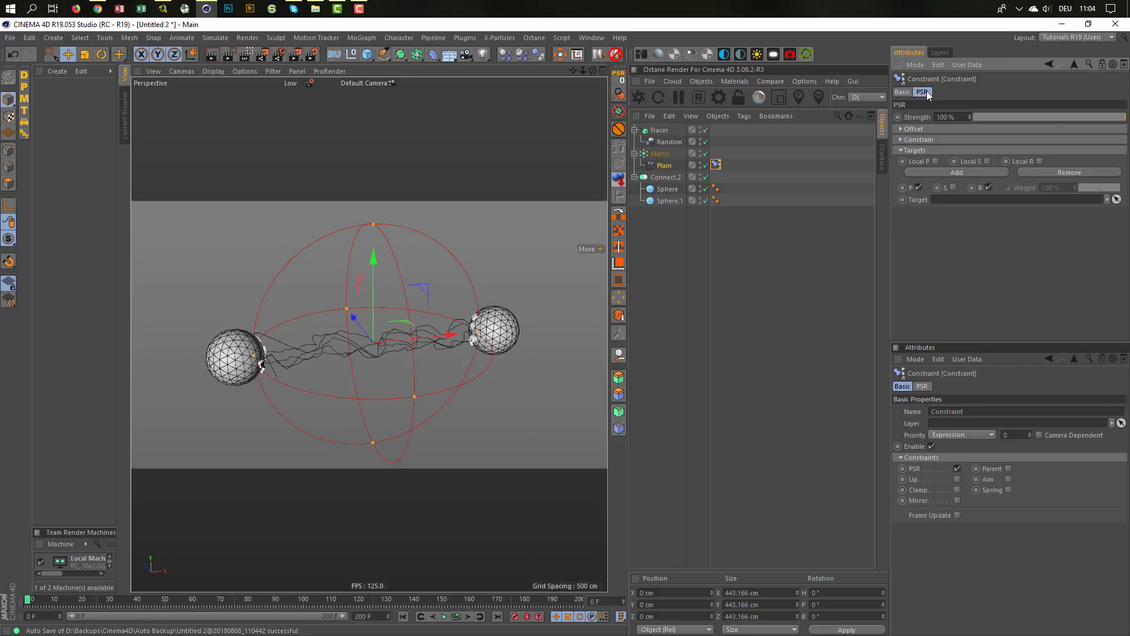
- Set both spheres as PSR targets of the Plain effector's constraint and copy the Constraint tag to the Random effector
left_click(927, 172)
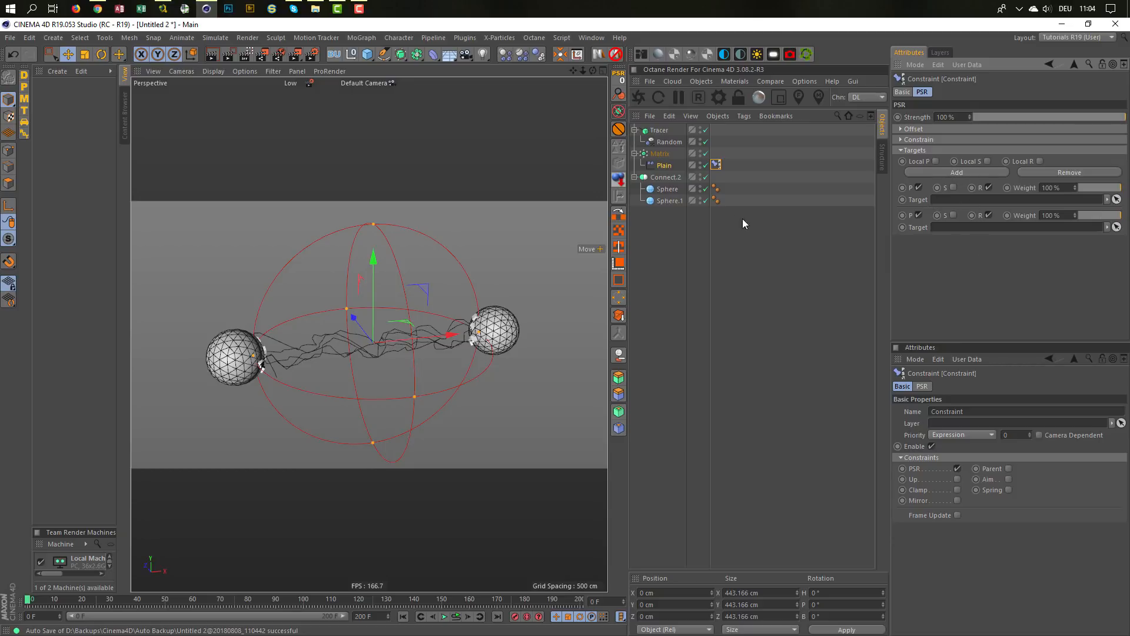
left_click_drag(666, 189, 971, 200)
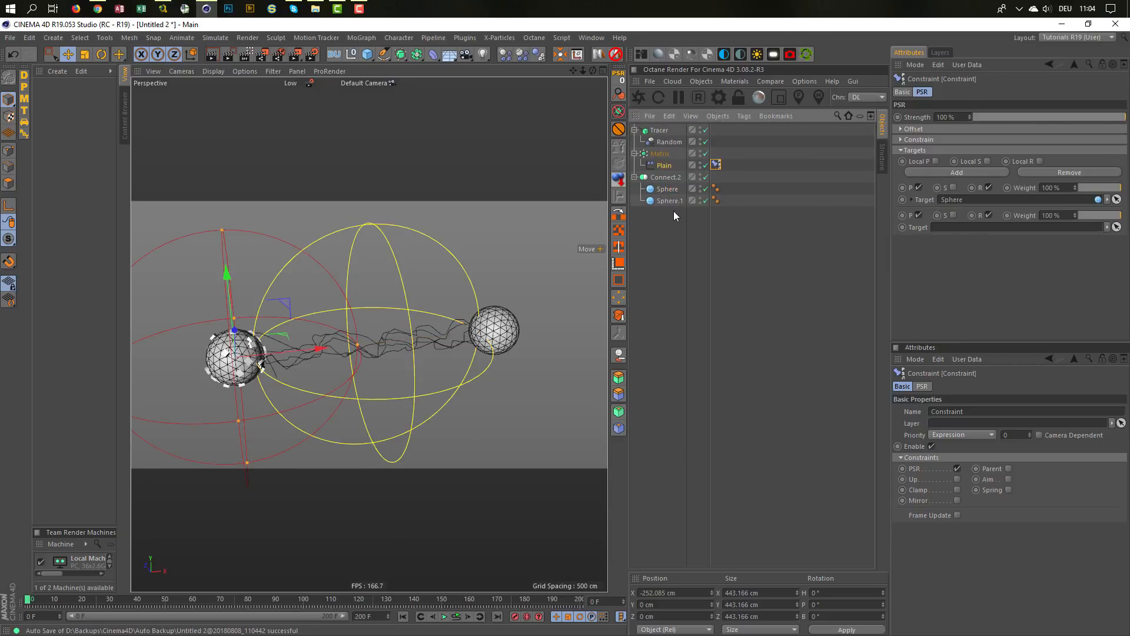
left_click_drag(666, 200, 952, 224)
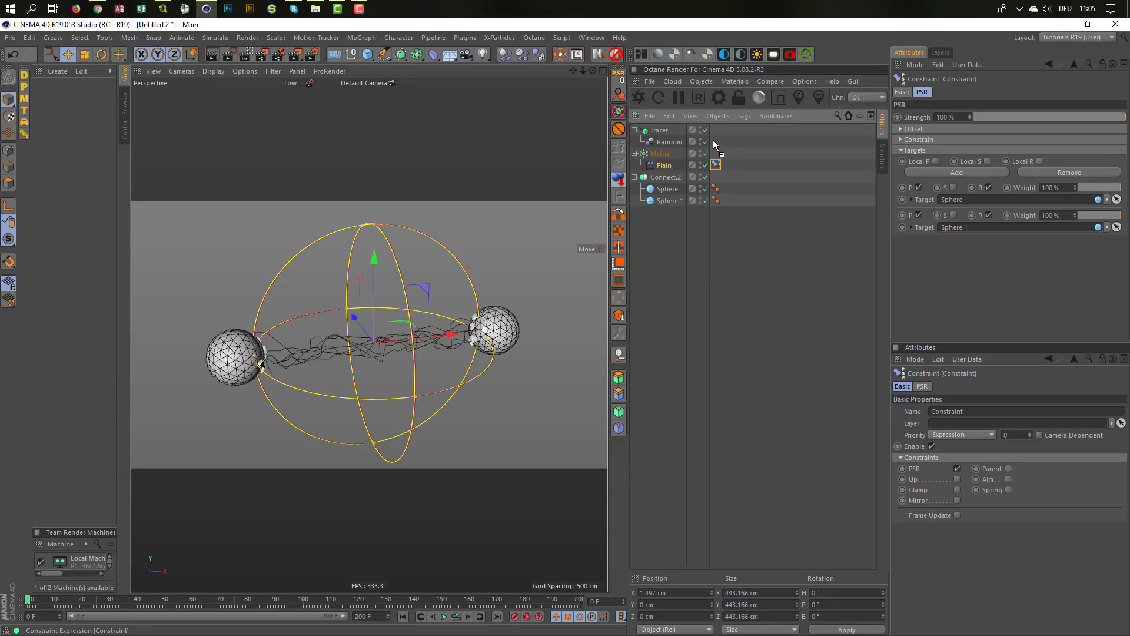
left_click_drag(714, 143, 716, 141, "ctrl")
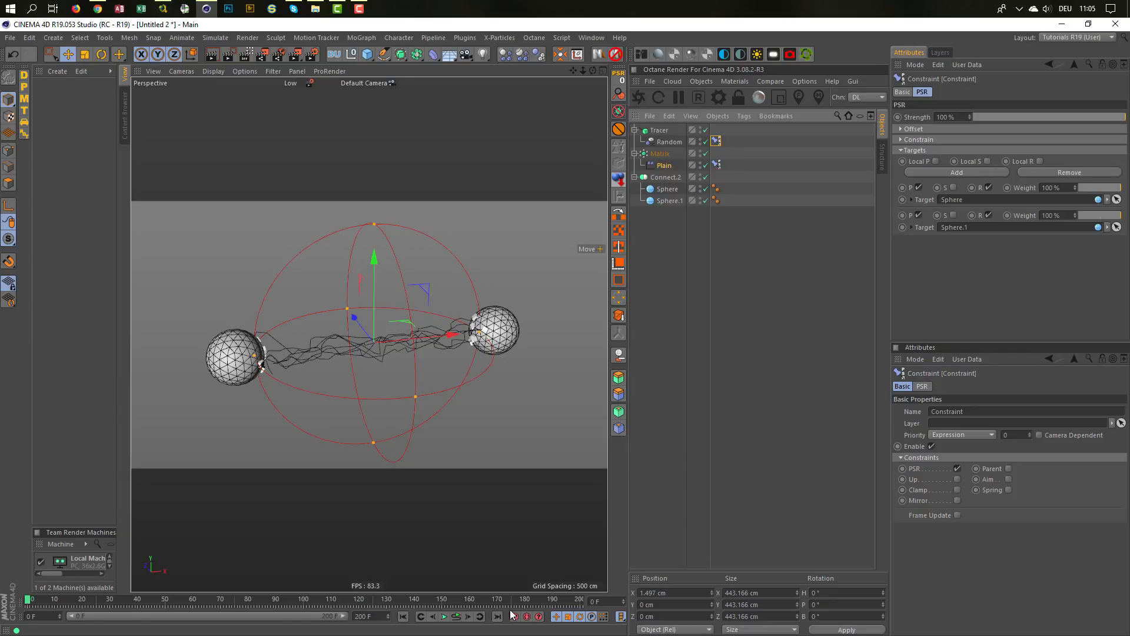
- Move the first sphere along its X axis to about -204 cm and dismiss the desktop notification
left_click(673, 192)
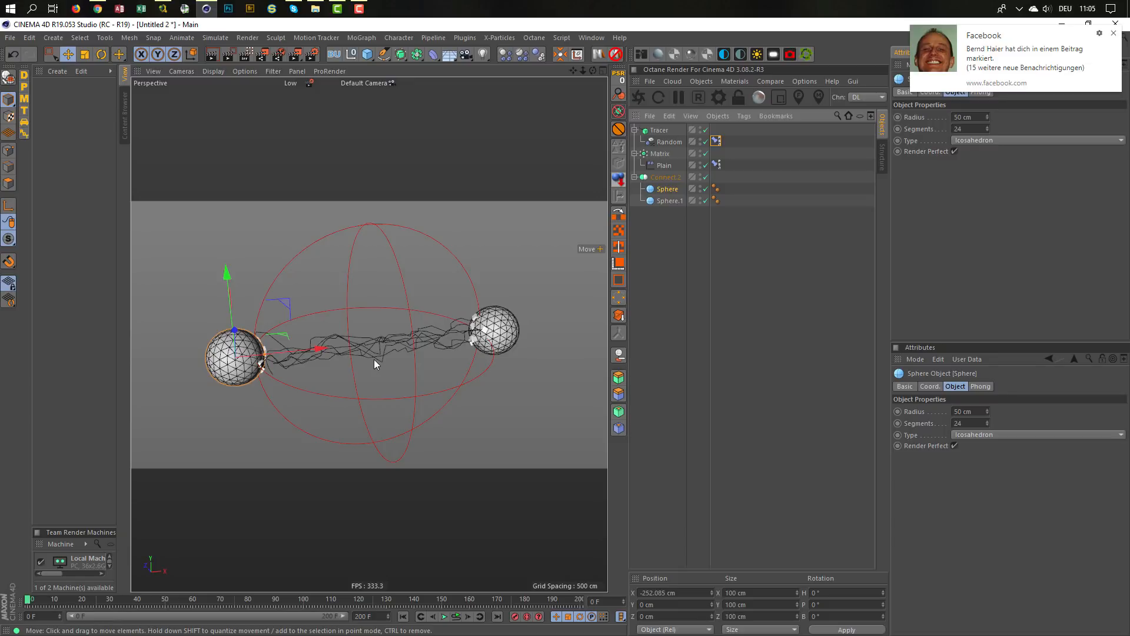
left_click_drag(317, 347, 357, 431)
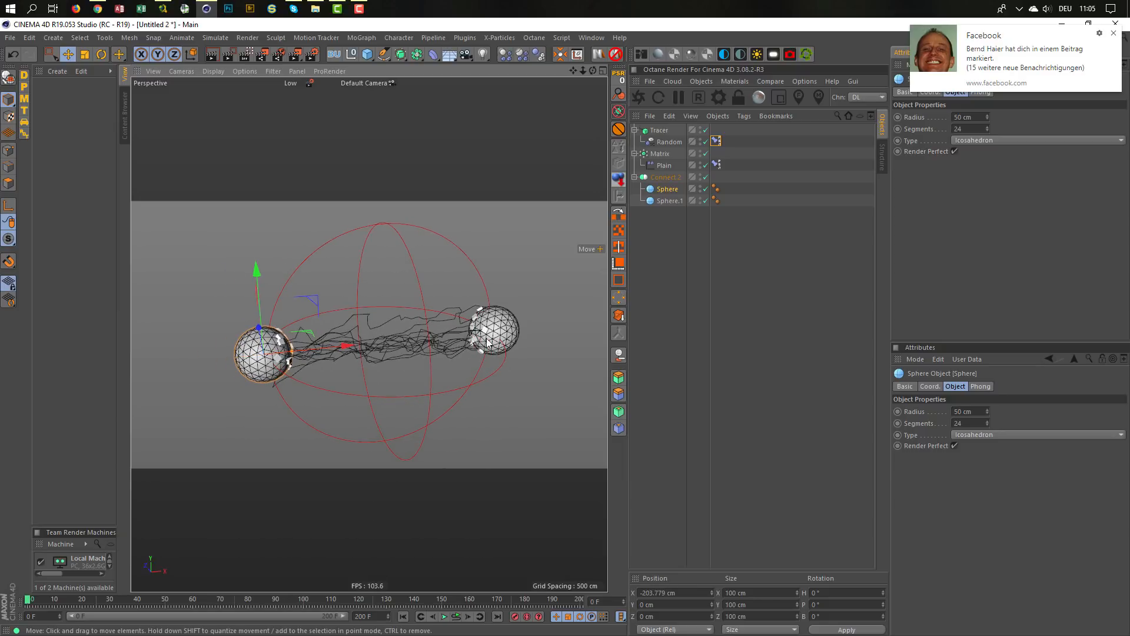
left_click(1114, 33)
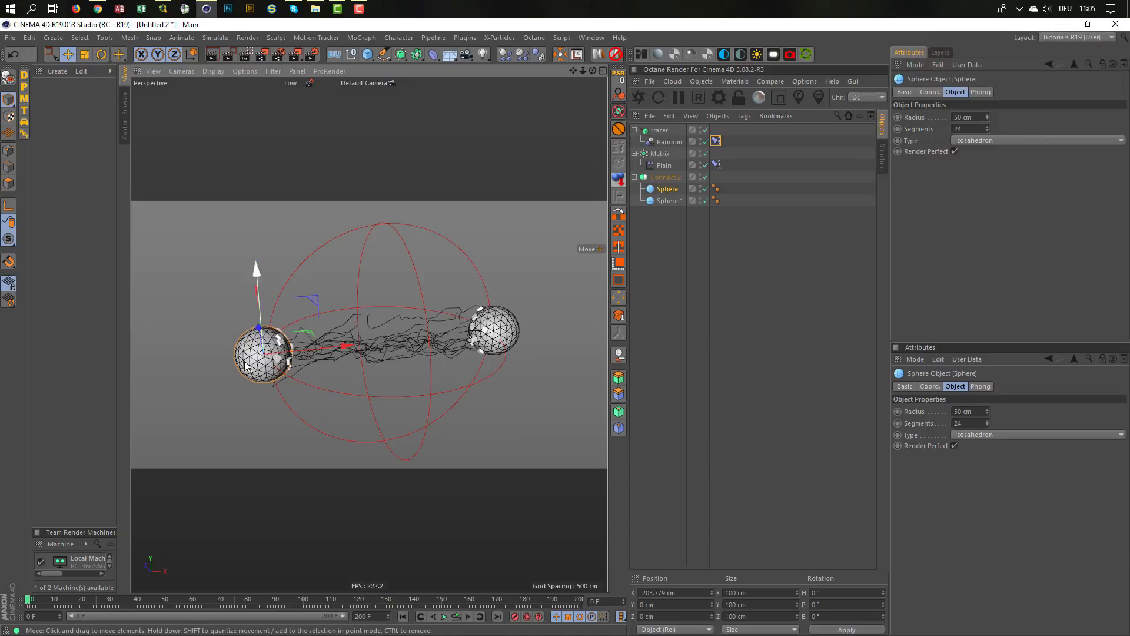
- Add Vibrate tags to both spheres, enable position vibration on them and preview the animation
left_click(660, 201, "ctrl")
right_click(672, 189)
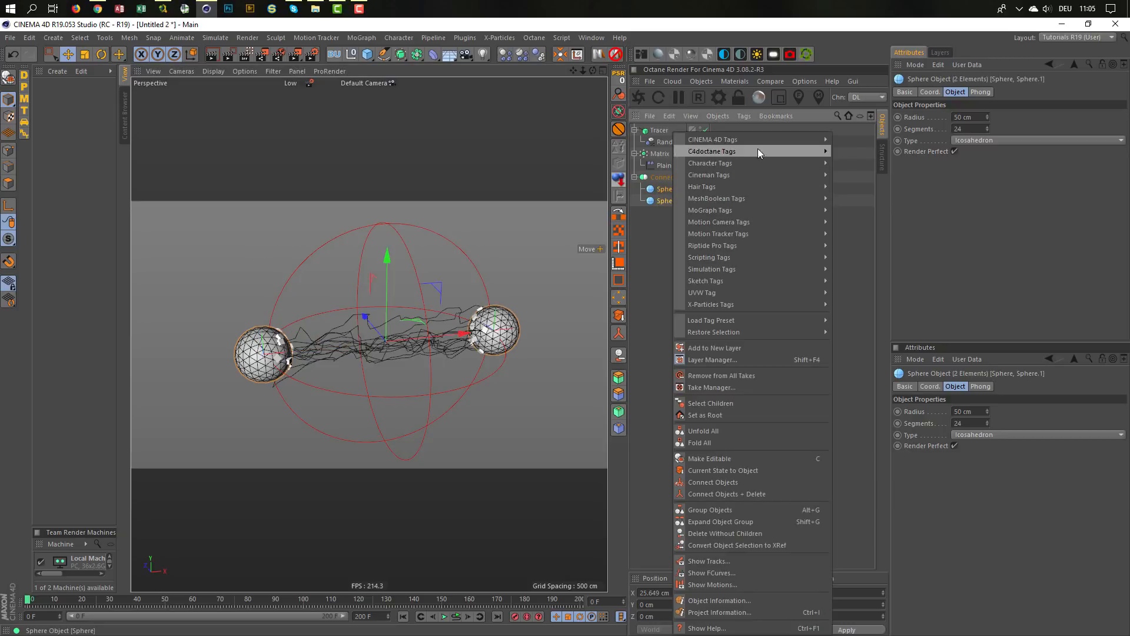
mouse_move(808, 138)
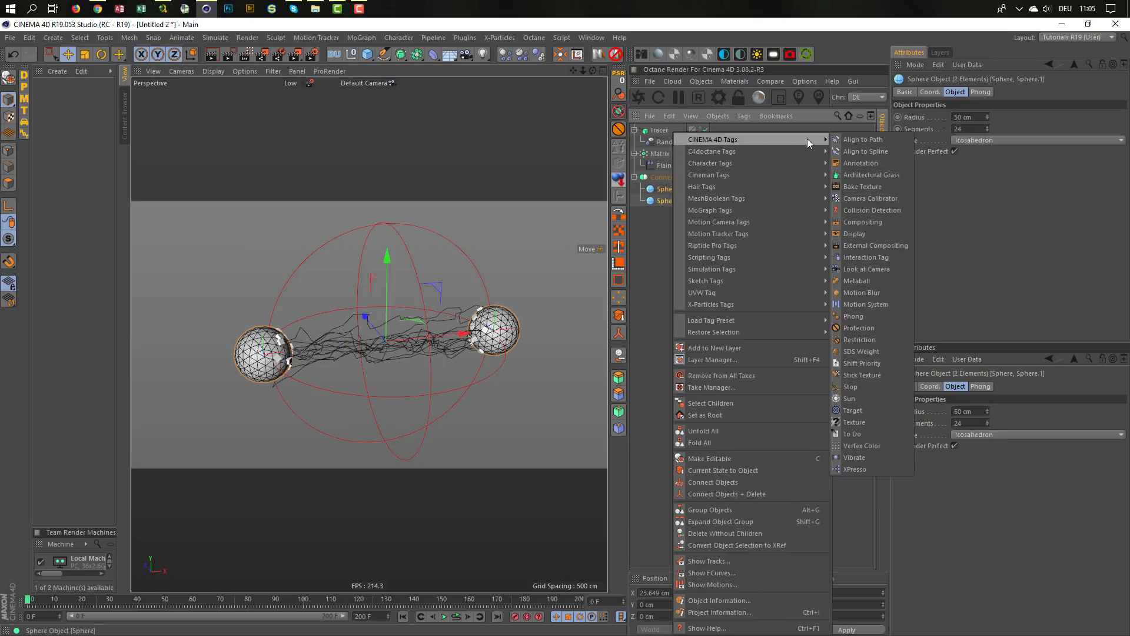
left_click(857, 458)
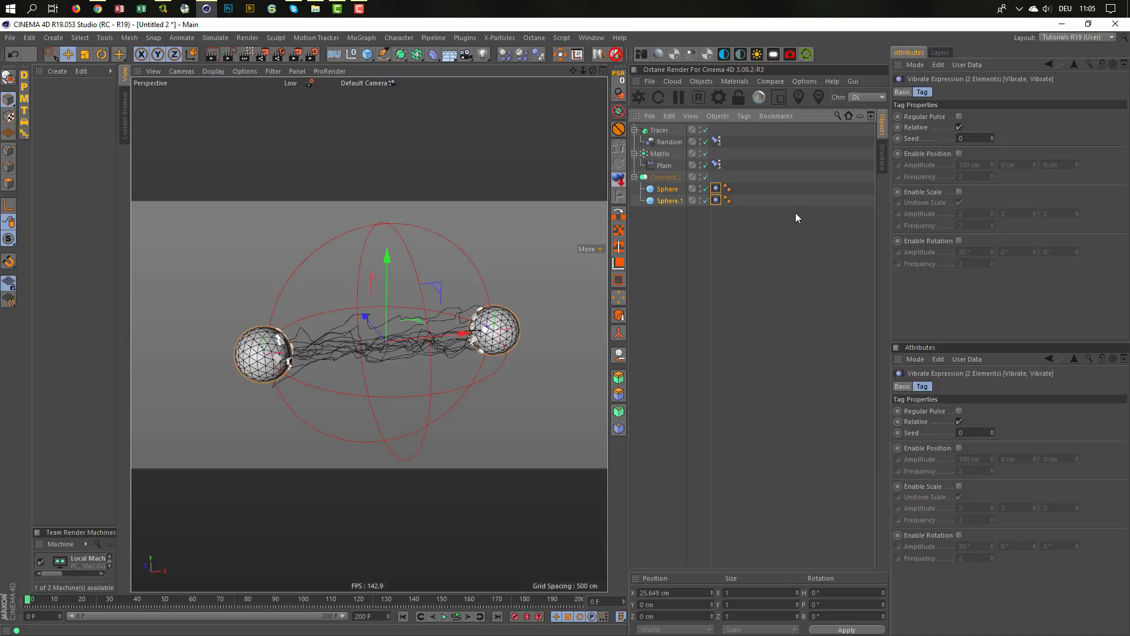
left_click(959, 154)
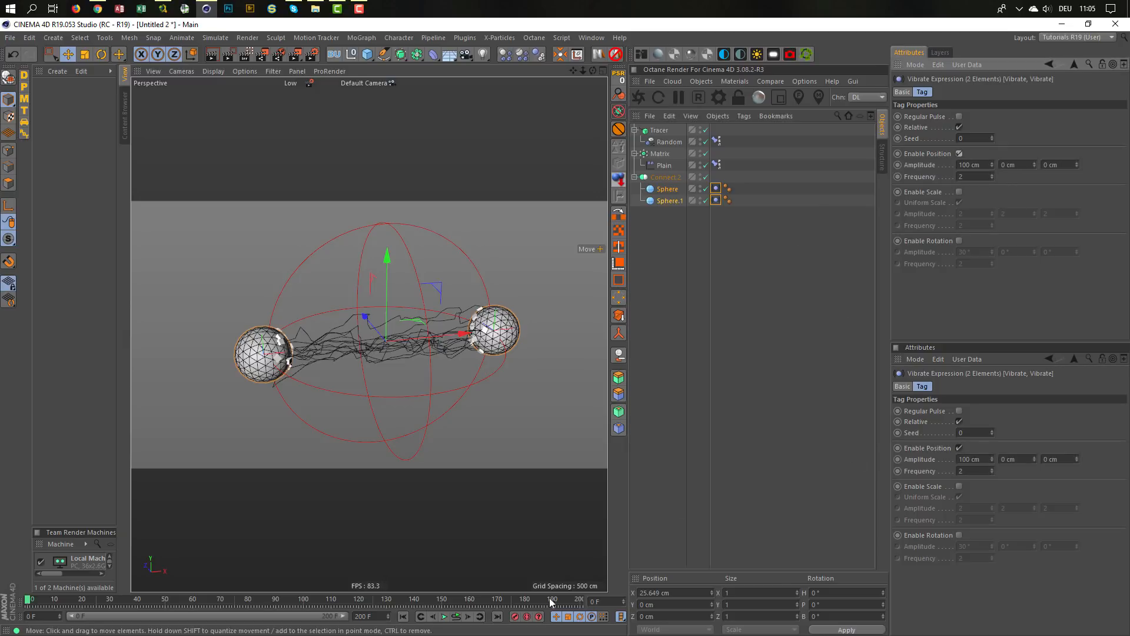
left_click(456, 618)
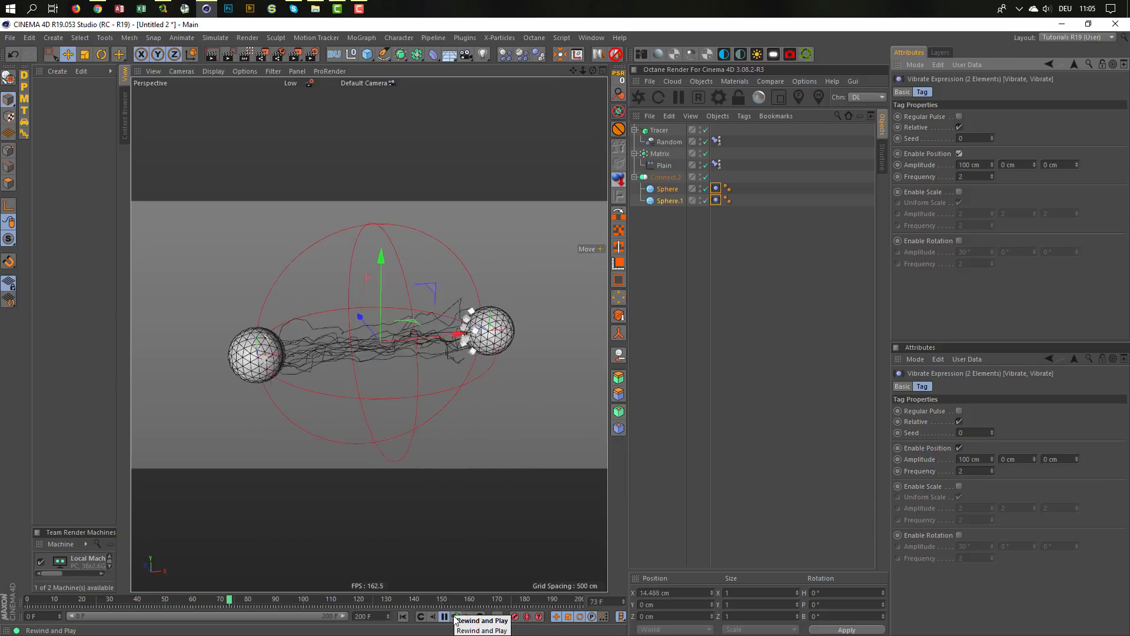
left_click(455, 617)
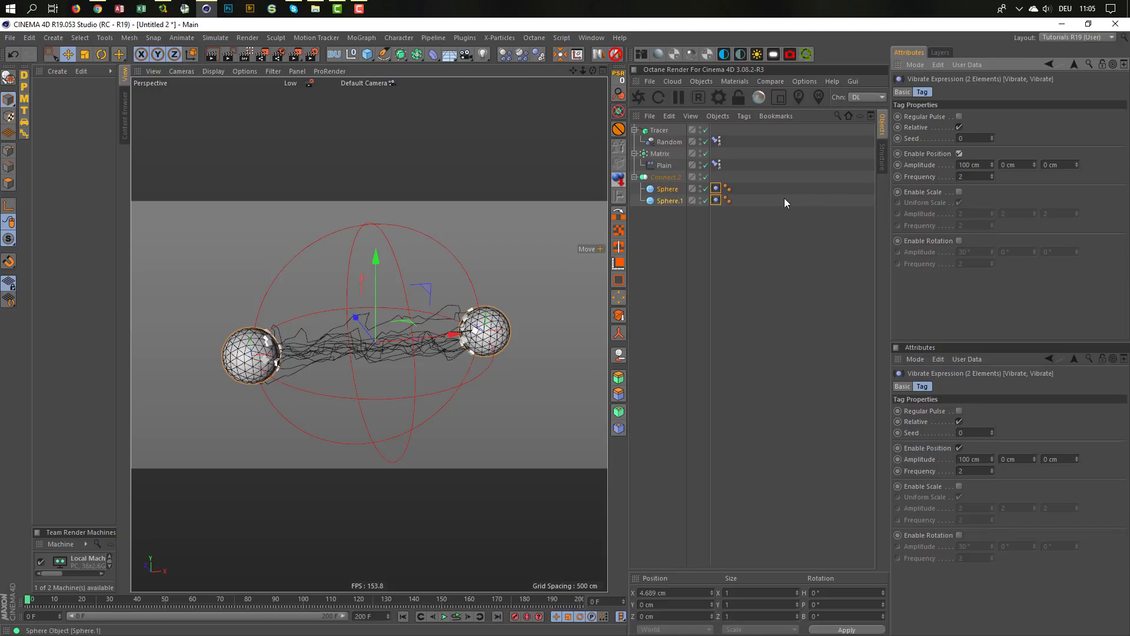
- Set the Vibrate seed to 51 for Sphere.1 and 128 for Sphere, and preview the animation
left_click(713, 200)
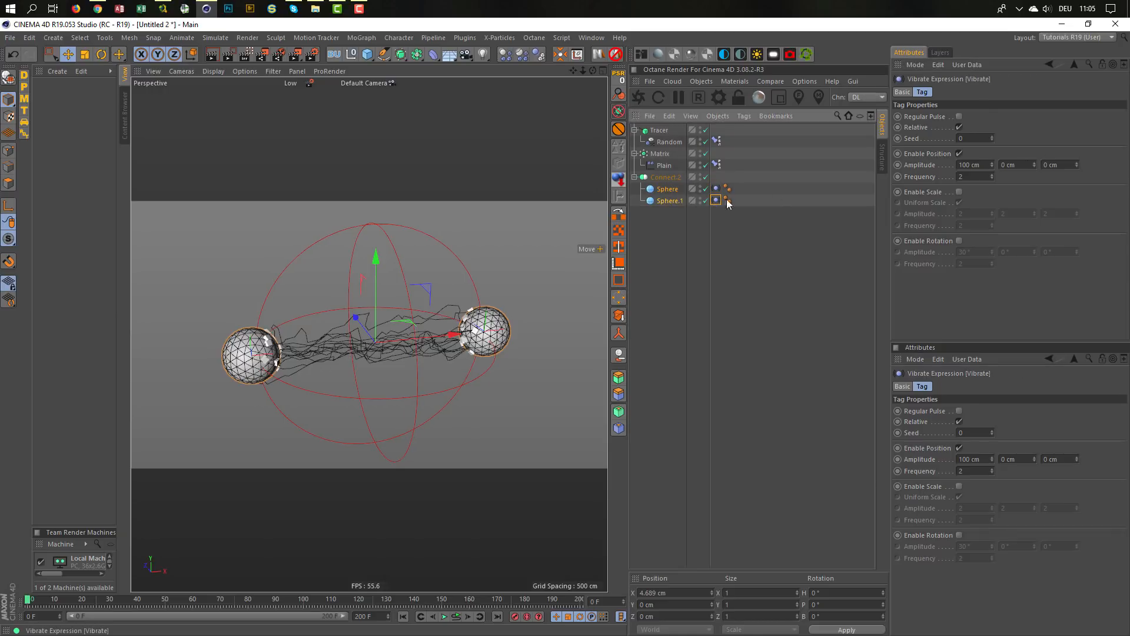
left_click_drag(993, 139, 992, 109)
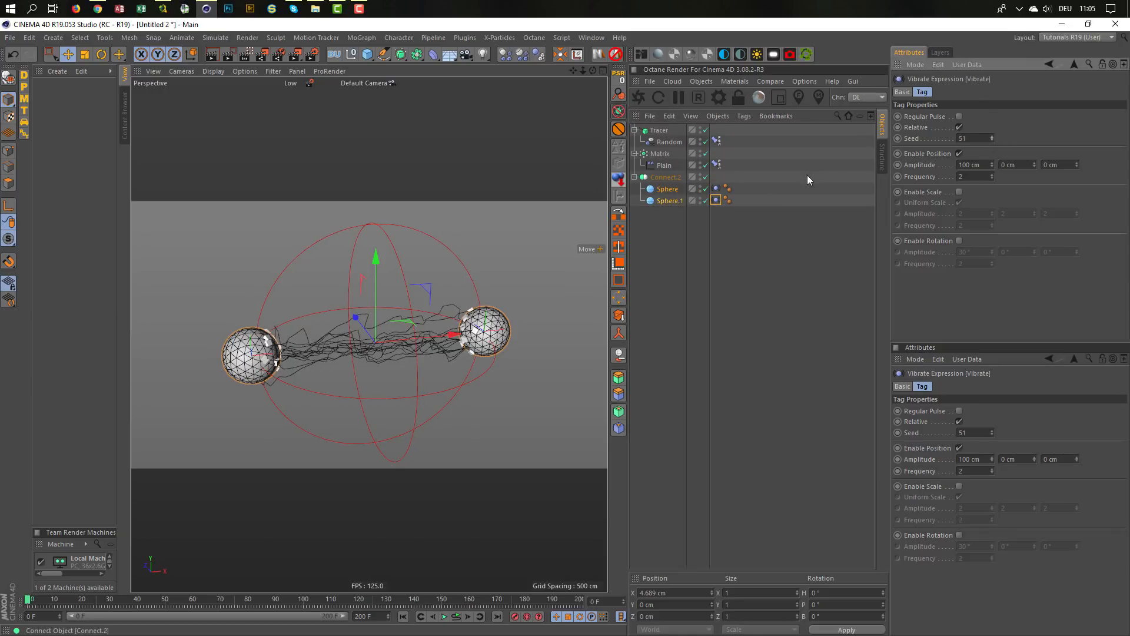
left_click(716, 187)
left_click(992, 136)
left_click(455, 617)
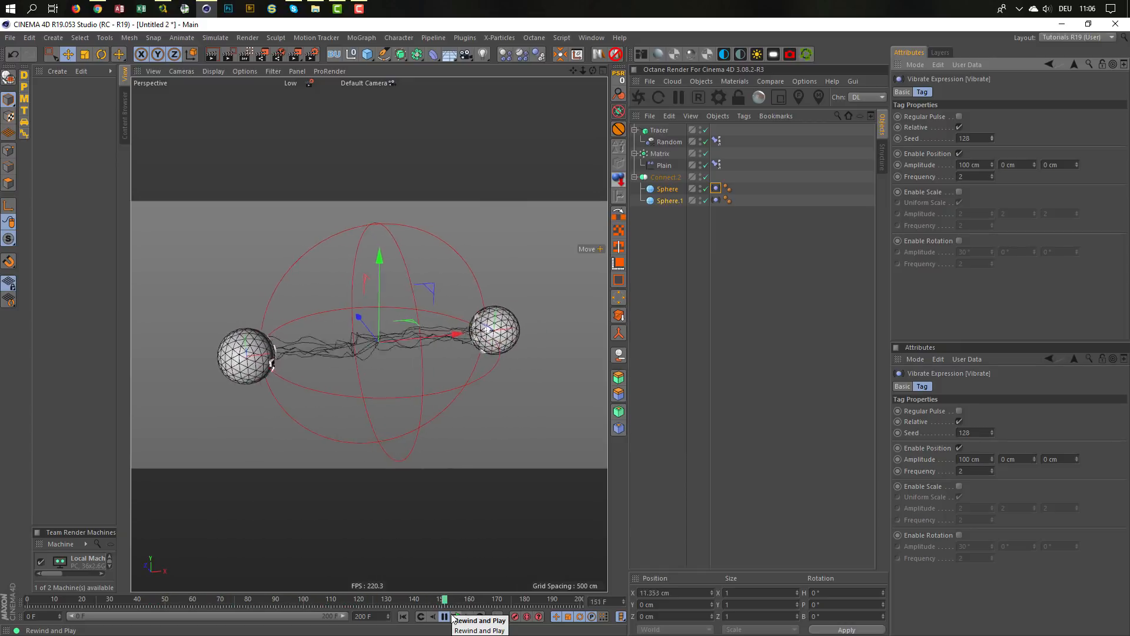
left_click(453, 616)
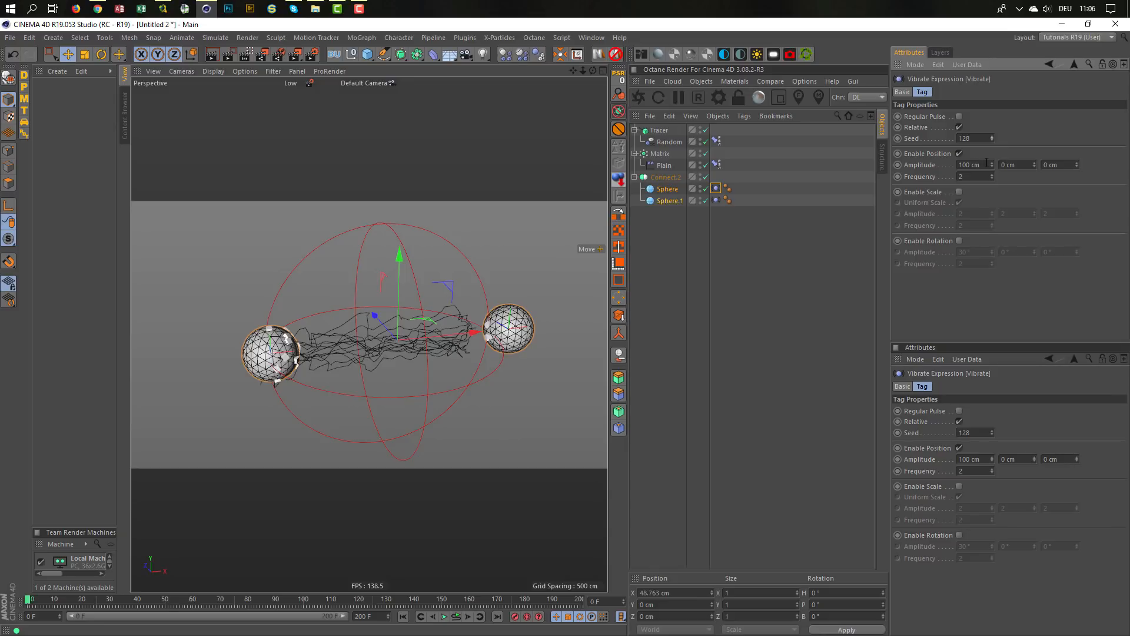
- Set the first sphere's Vibrate position amplitude to 200 cm on all axes and frequency to 1, and play the animation
type("200")
key("Tab")
type("200")
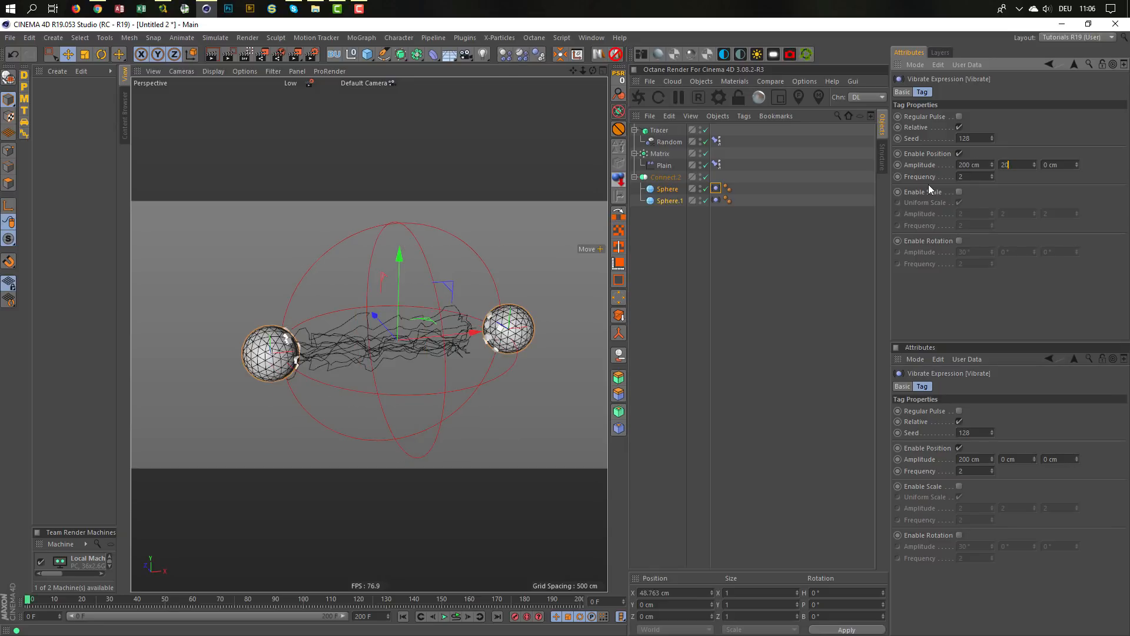
key("Tab")
type("200")
key("Return")
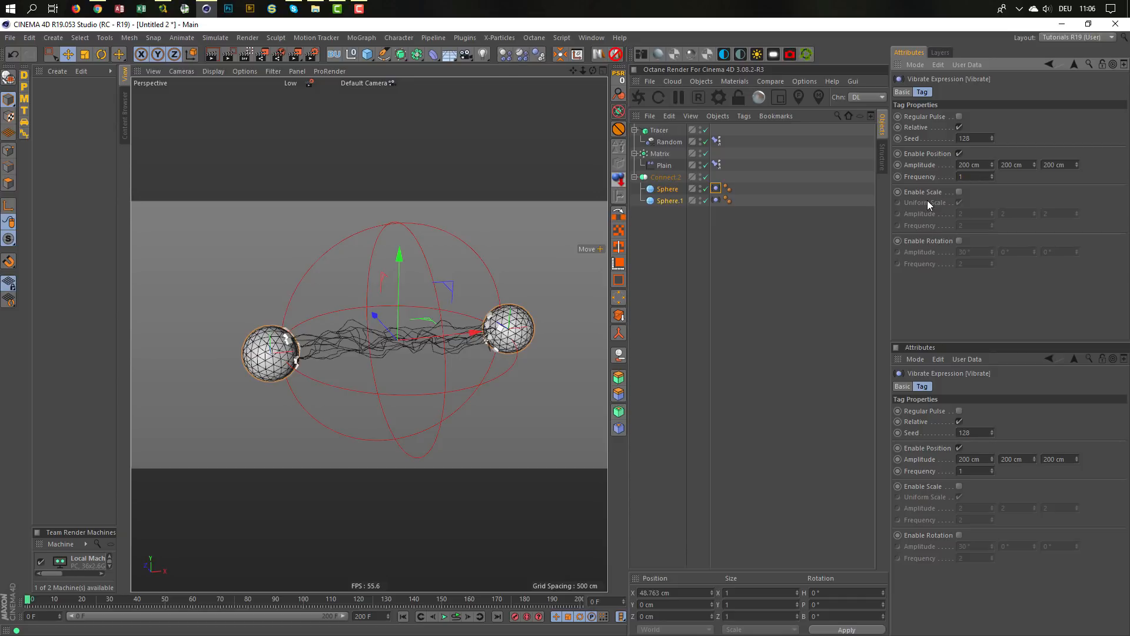
left_click(455, 616)
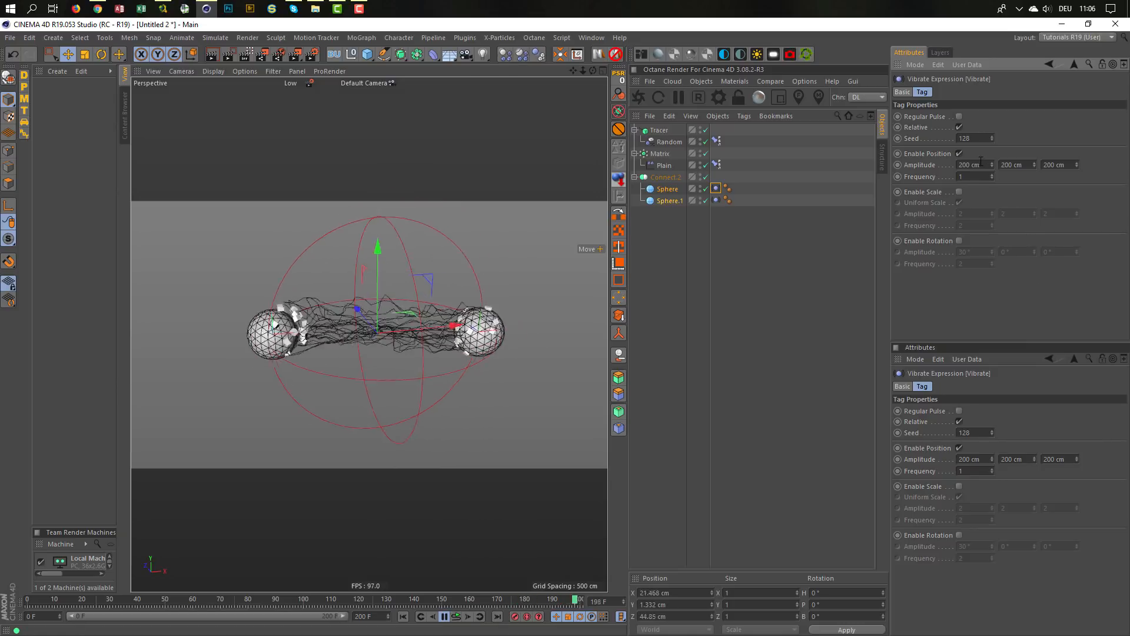
- Set the first sphere's Vibrate position amplitude to 300 cm on all three axes while the animation plays
left_click_drag(982, 166, 910, 195)
type("300")
key("Tab")
type("300")
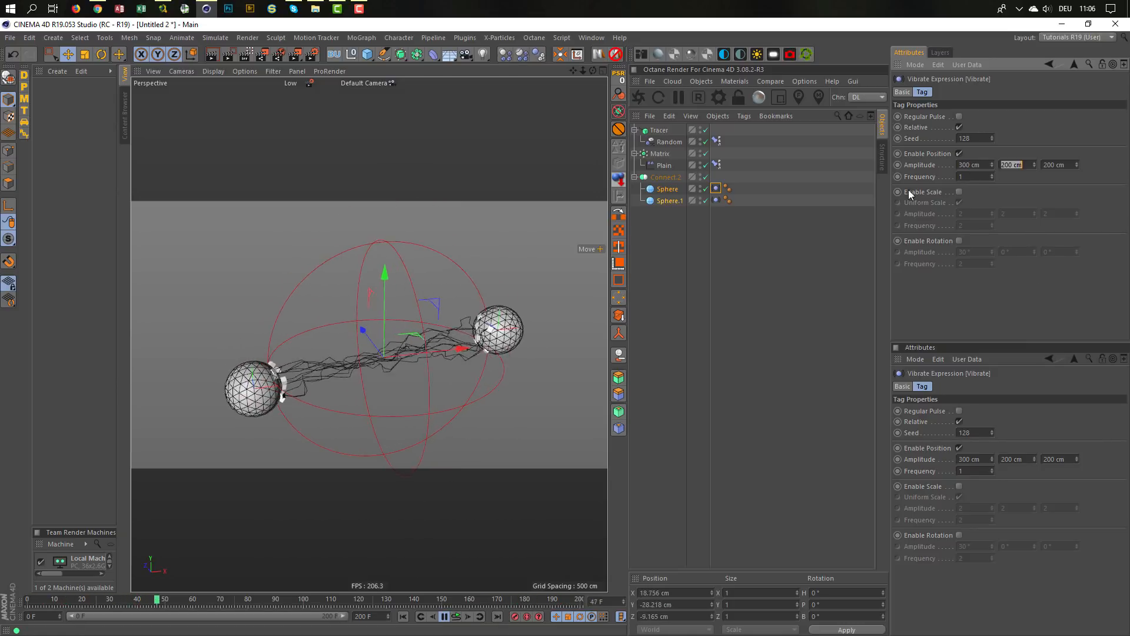
key("Tab")
type("300")
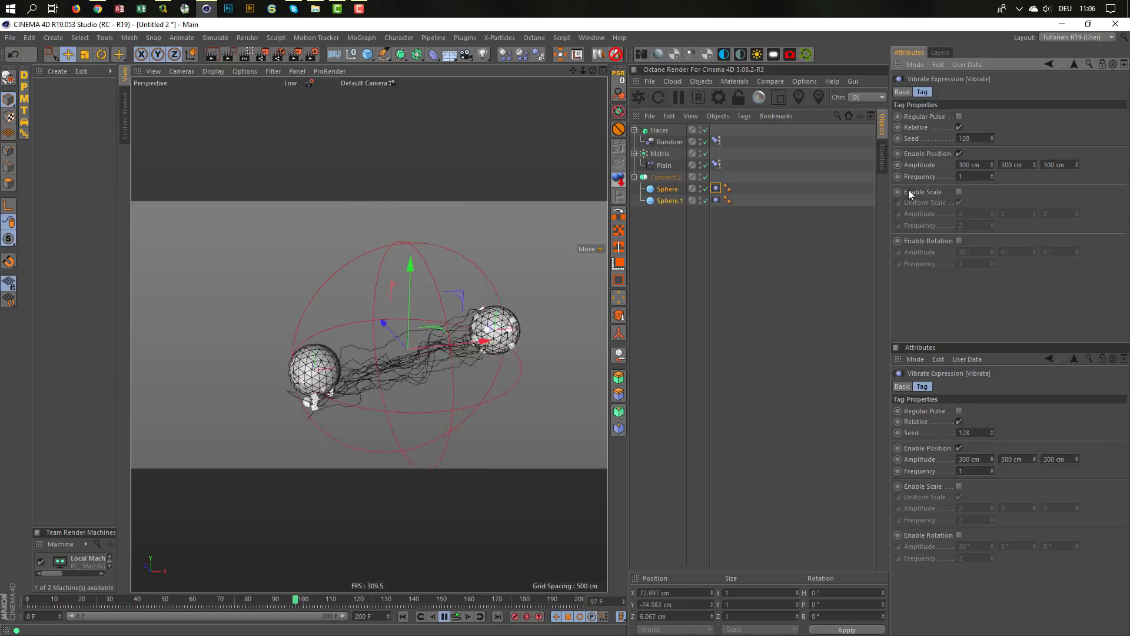
key("Return")
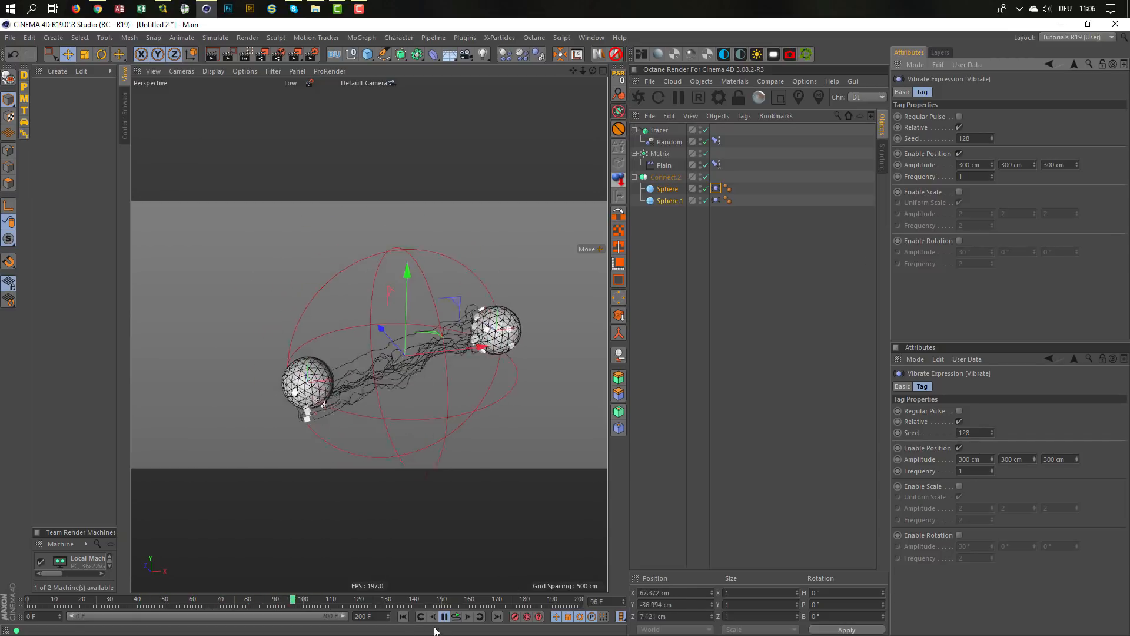
- Stop the playback and return to frame 0 so the lightning strands refresh
left_click(458, 617)
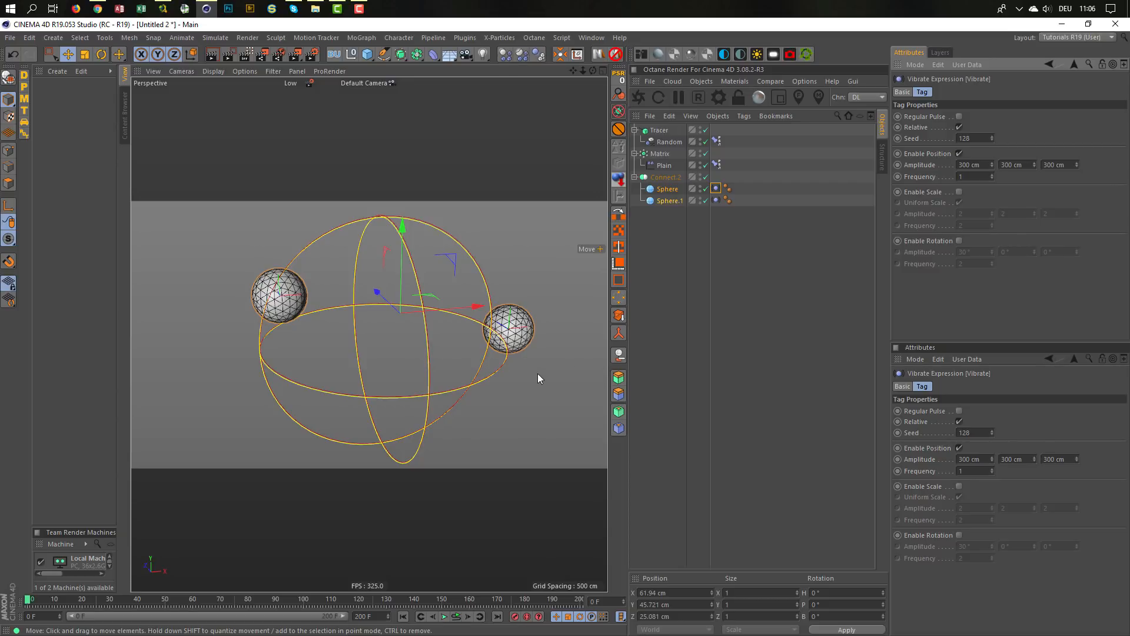
left_click(404, 618)
left_click(404, 619)
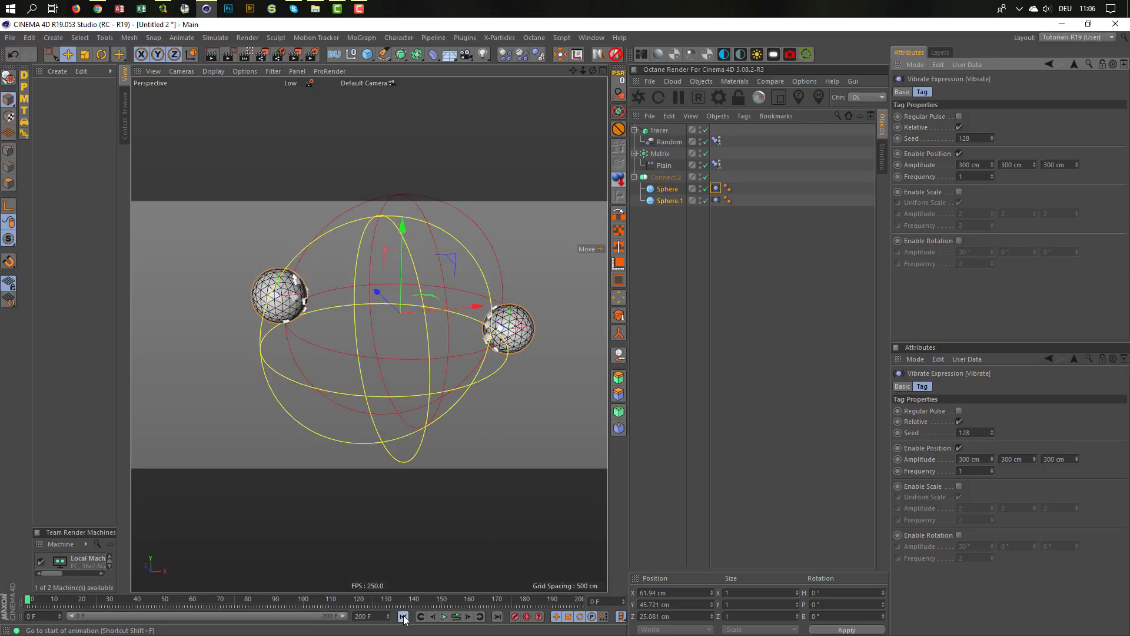
left_click(404, 619)
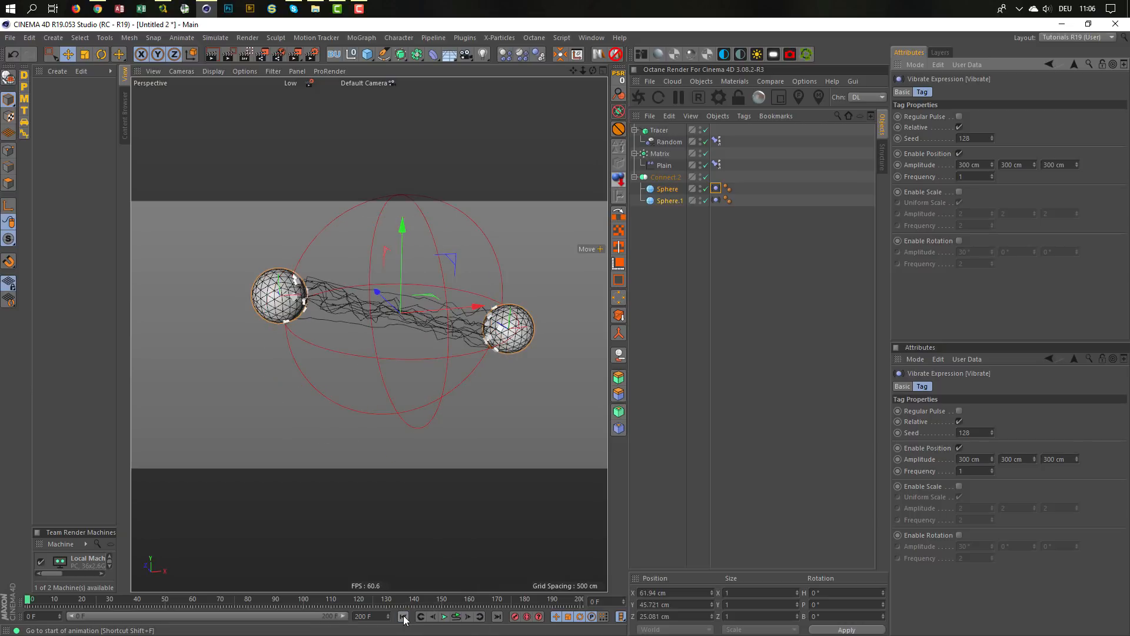
- Delete the Vibrate tags from both spheres and clear the selection
left_click(716, 201, "ctrl")
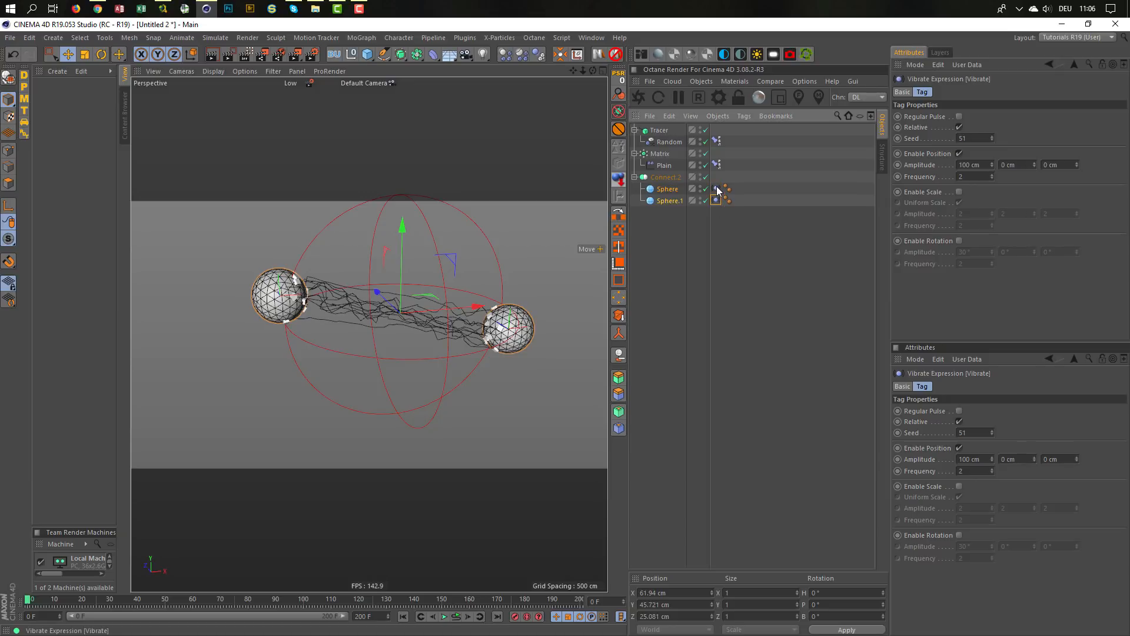
left_click(722, 246)
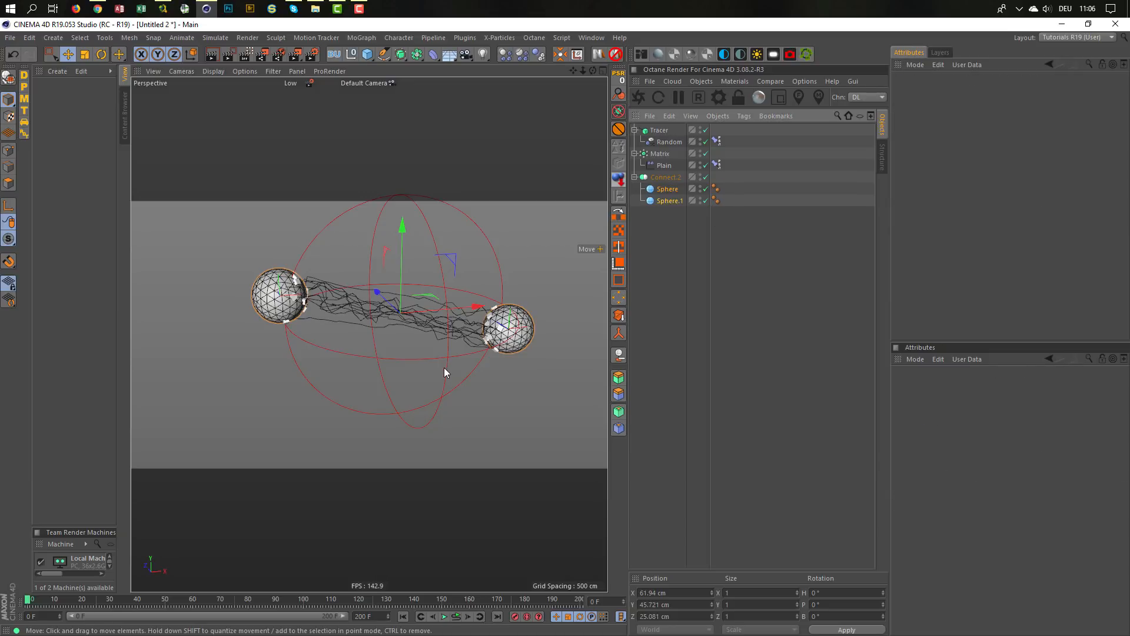
left_click(664, 213)
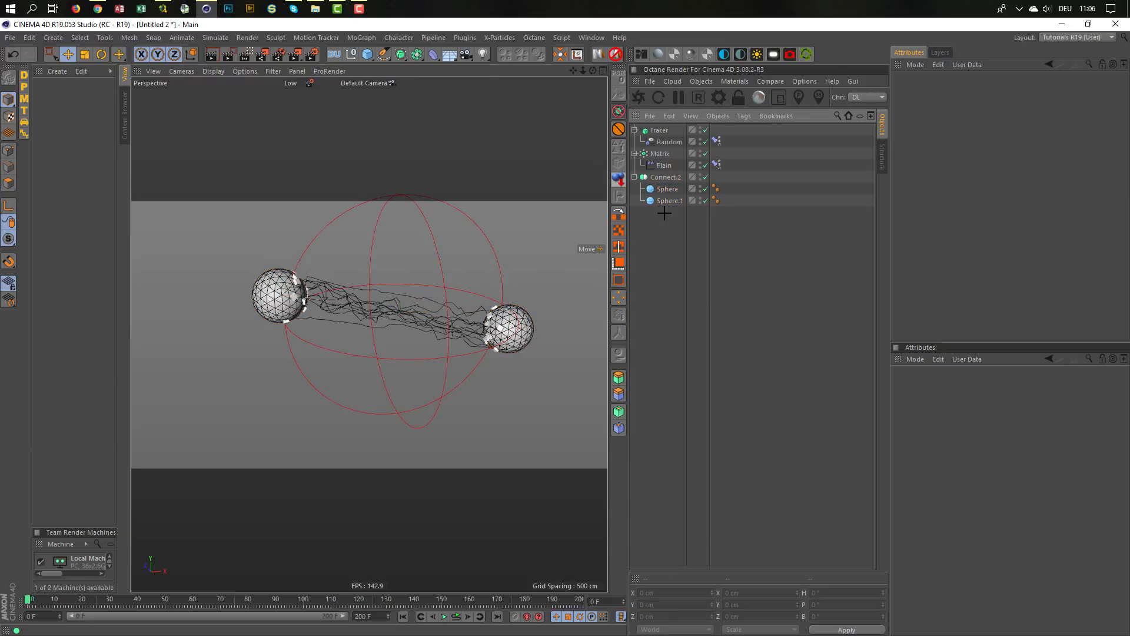
- Try setting the Y position of both spheres together to 0 cm
left_click(673, 189)
left_click(670, 201, "ctrl")
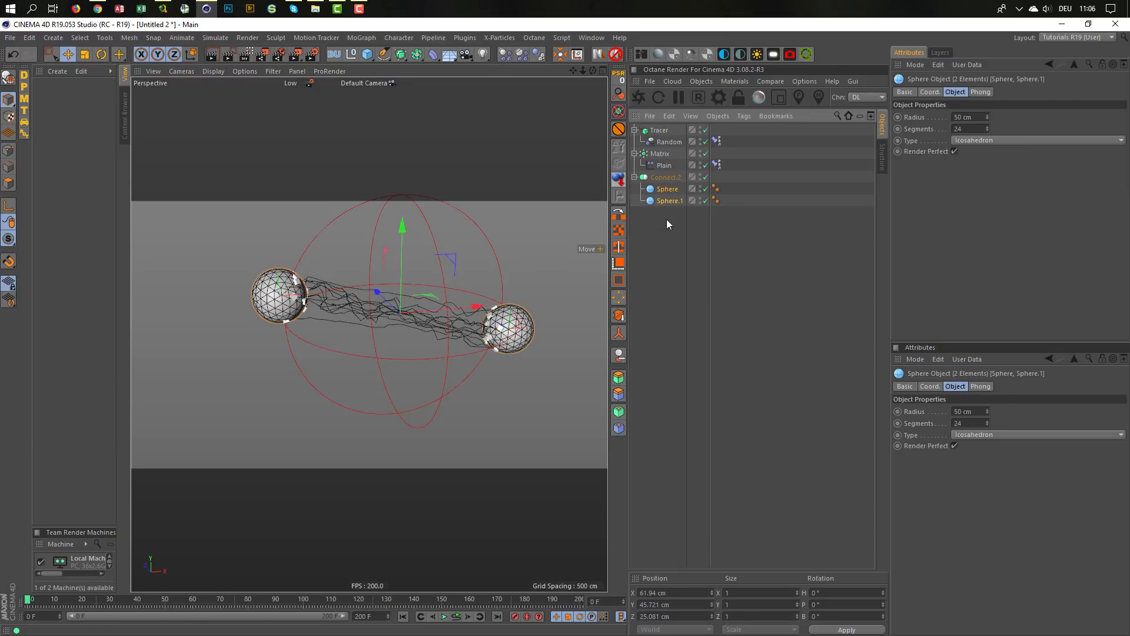
double_click(672, 603)
type("0")
key("Return")
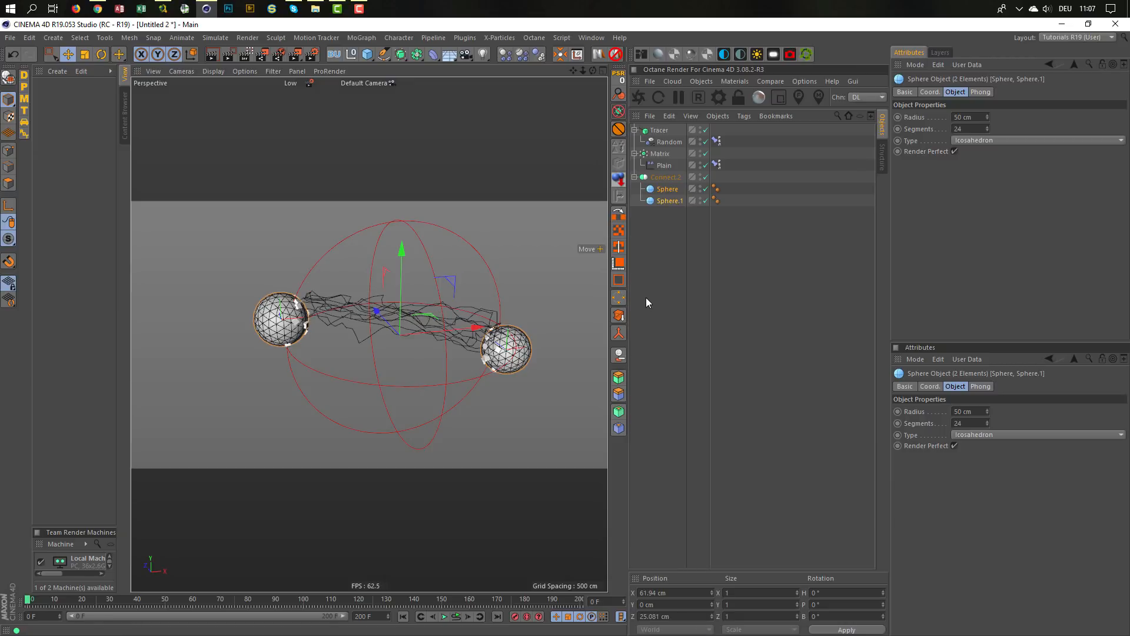
key("ctrl+z")
- Set the Y position of the first sphere, Sphere, to 0 cm on its own
left_click(667, 189)
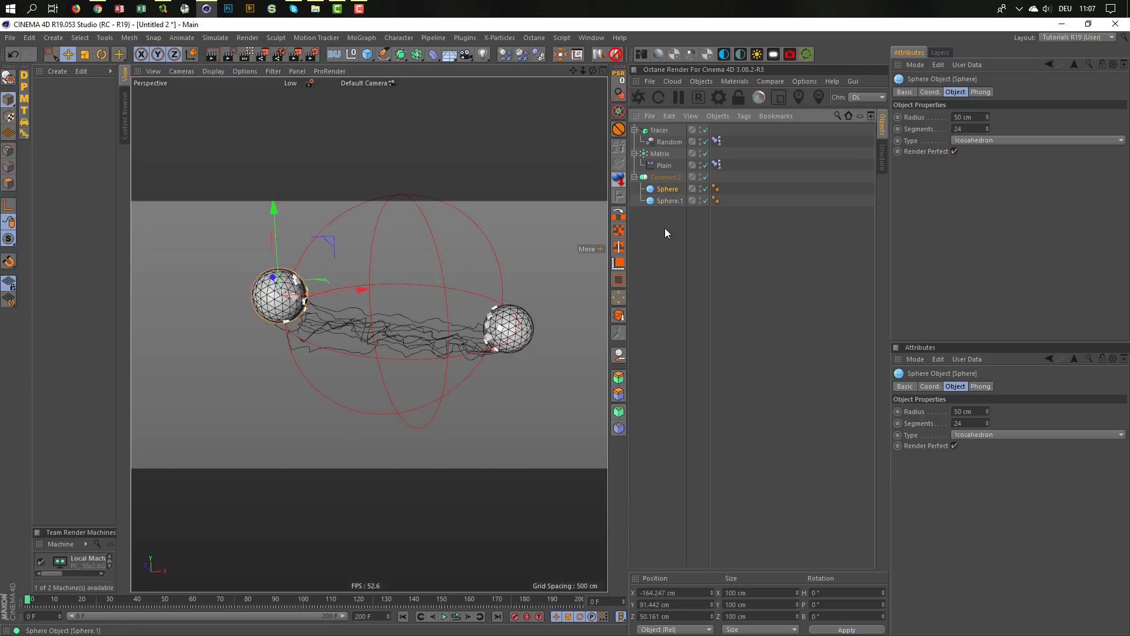
left_click(702, 605)
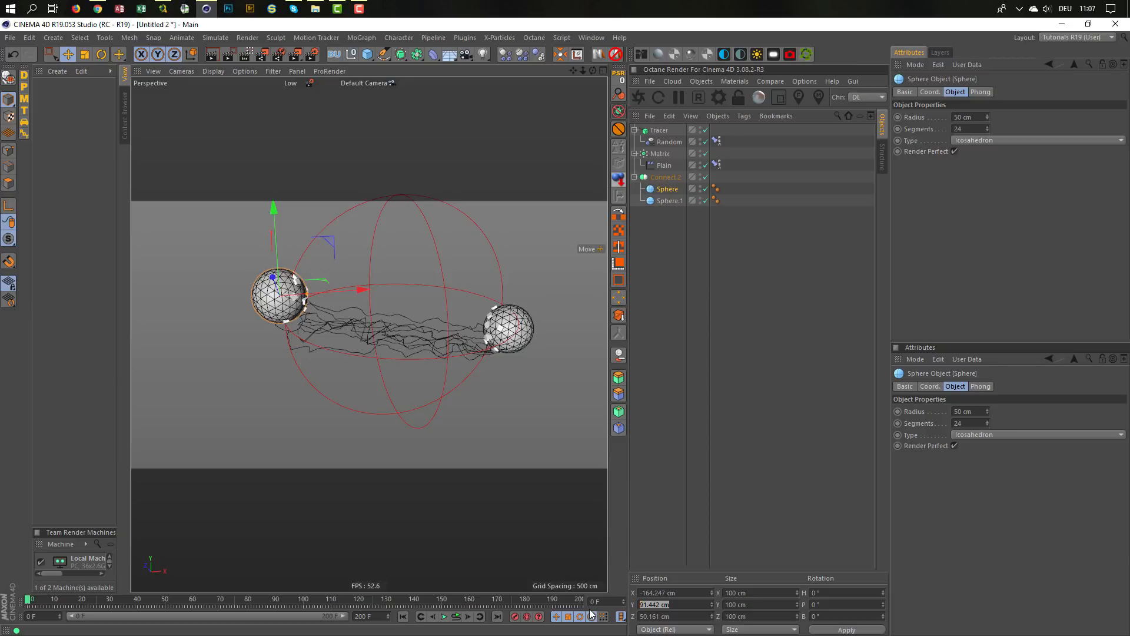
type("0")
key("Return")
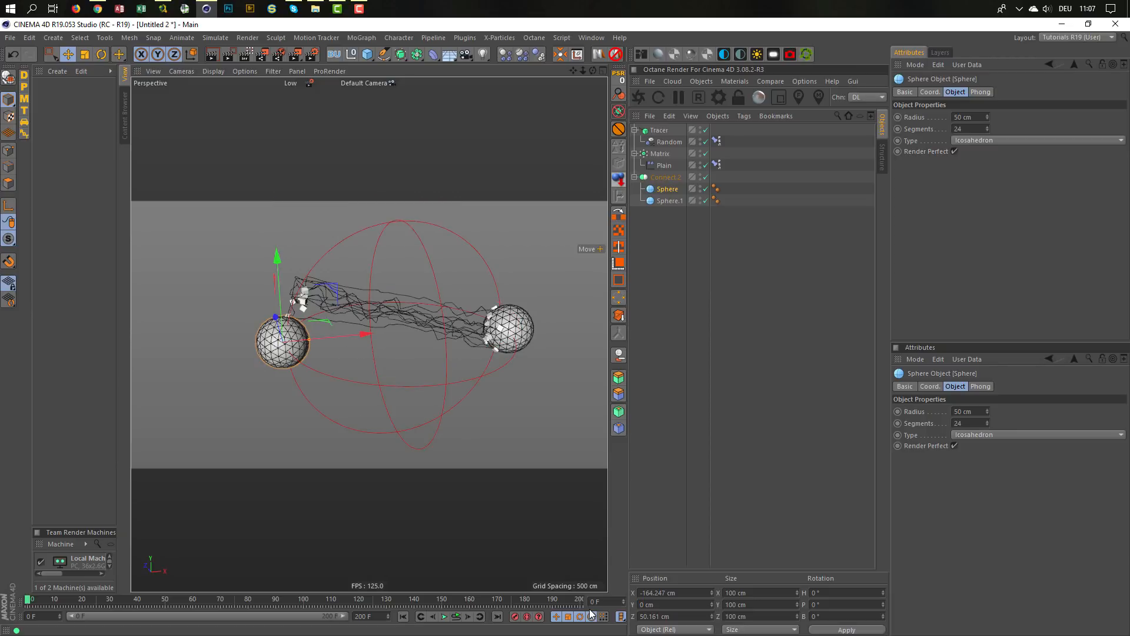
- Check the Y position of Sphere.1 and the alignment of both spheres in the front view, ending back in perspective
left_click(671, 201)
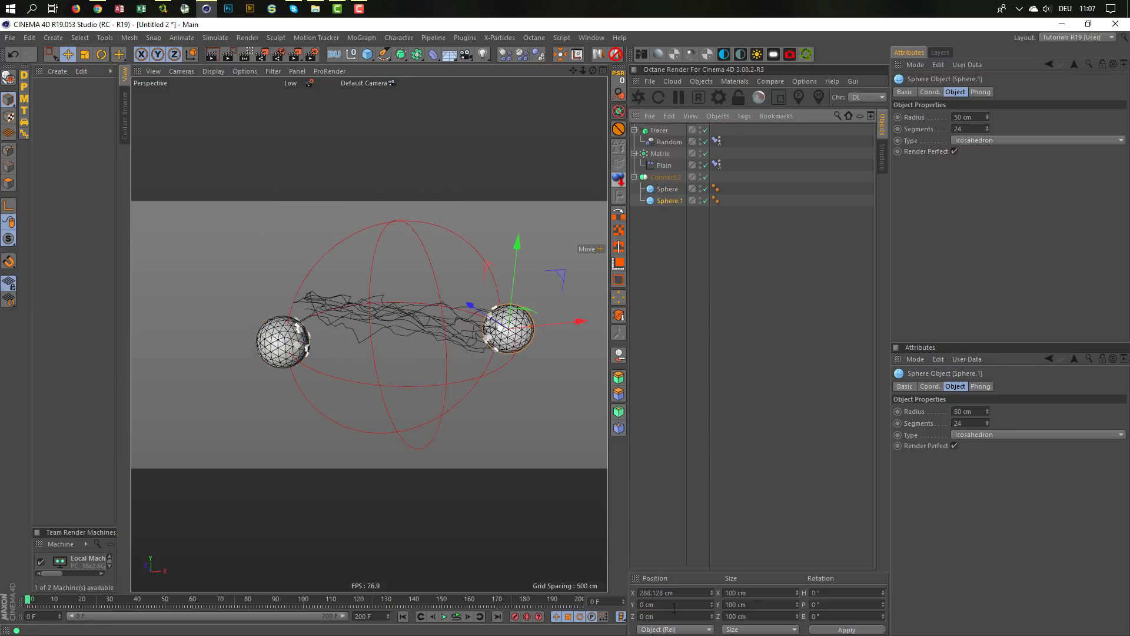
left_click_drag(391, 310, 447, 367, "alt")
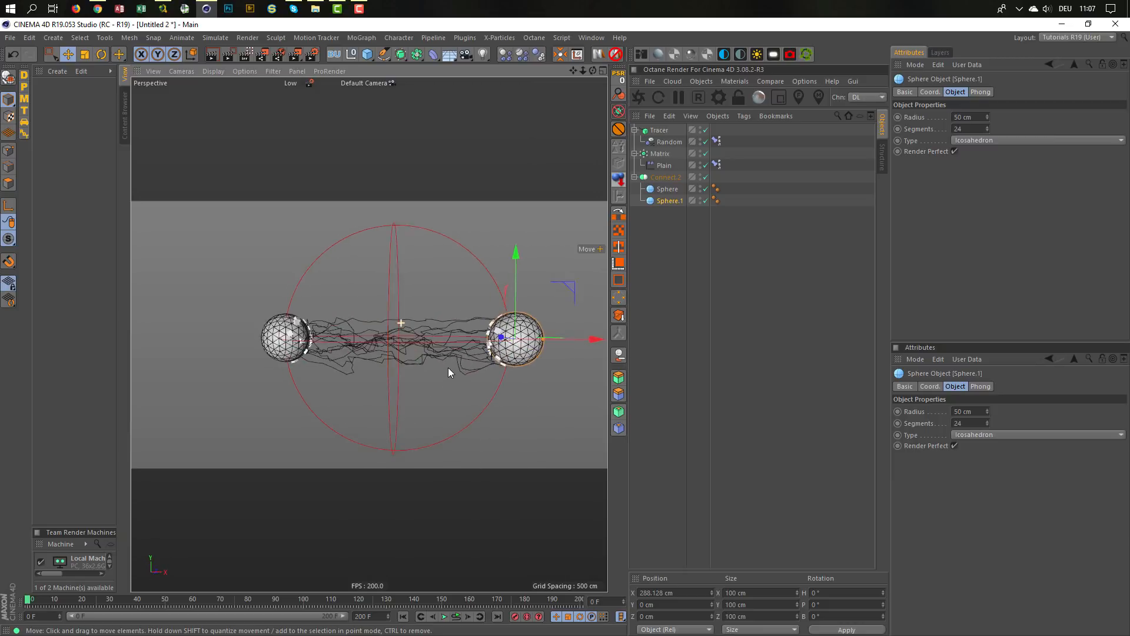
middle_click(447, 367)
middle_click(449, 358)
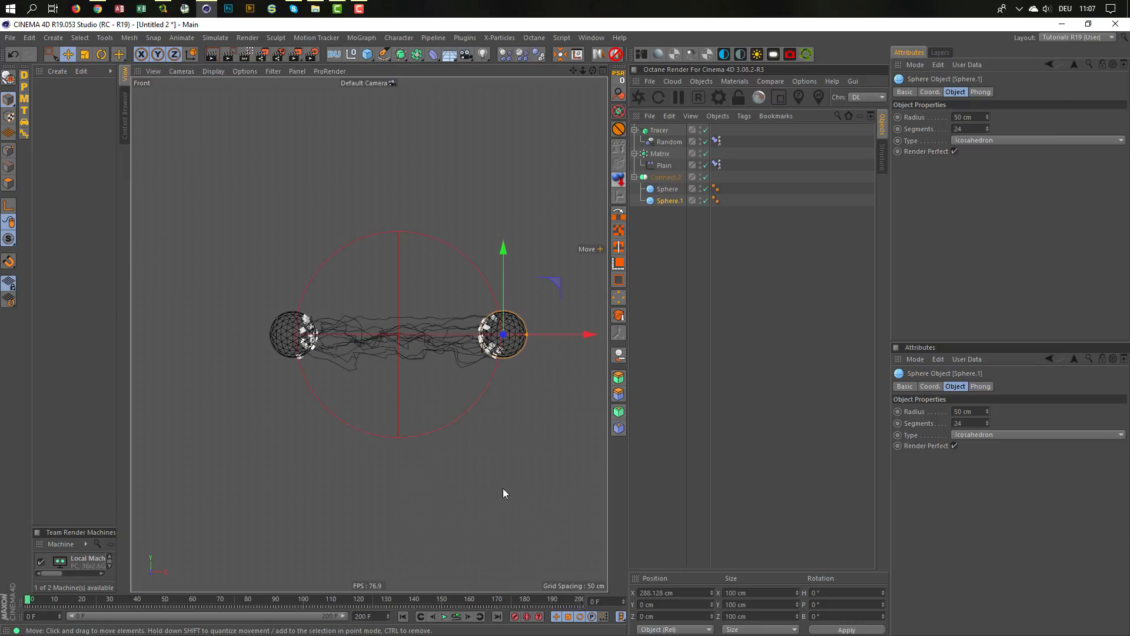
middle_click(451, 368)
middle_click(265, 271)
left_click_drag(411, 343, 373, 305, "alt")
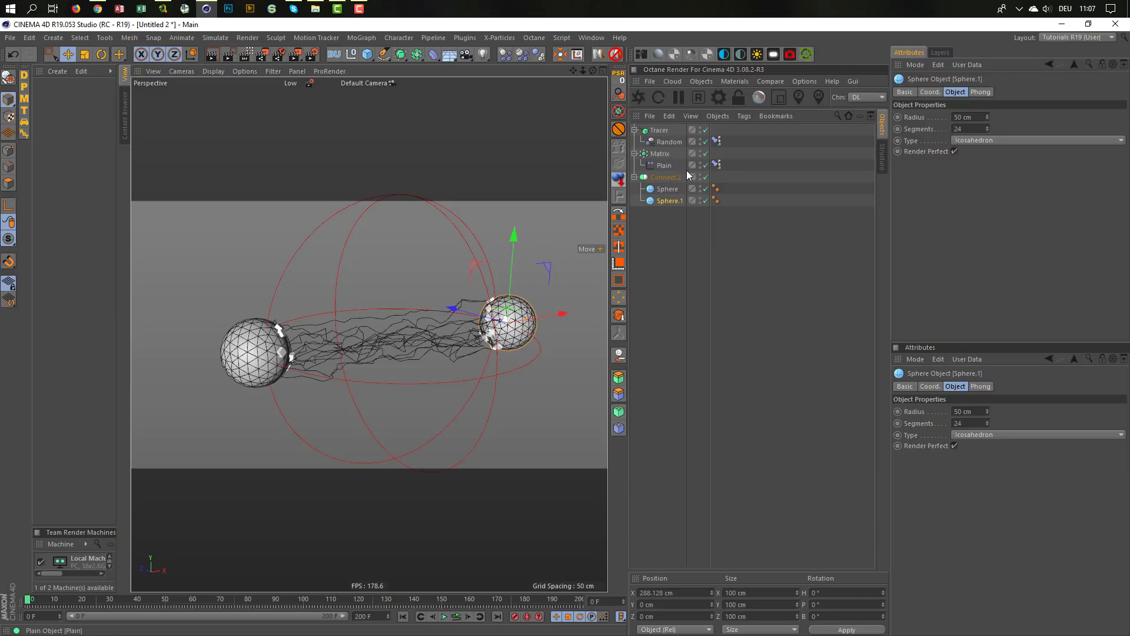
- Hide the Random effector, the Matrix and the Plain effector in the viewport and render, and start playing the animation
double_click(701, 141, "alt")
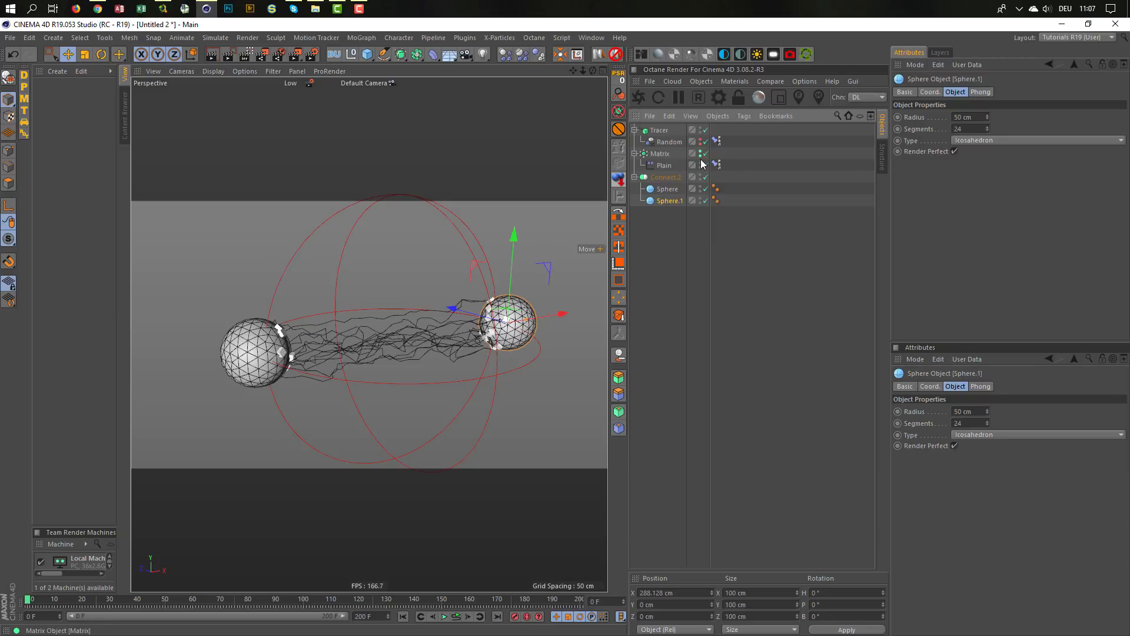
double_click(701, 158, "alt")
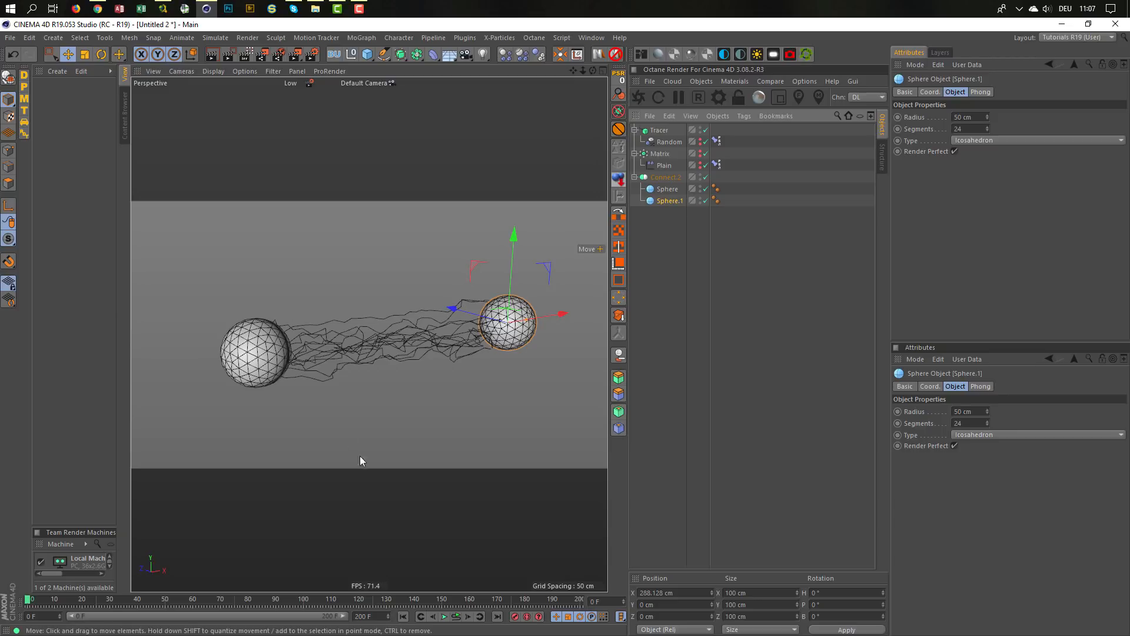
left_click(456, 617)
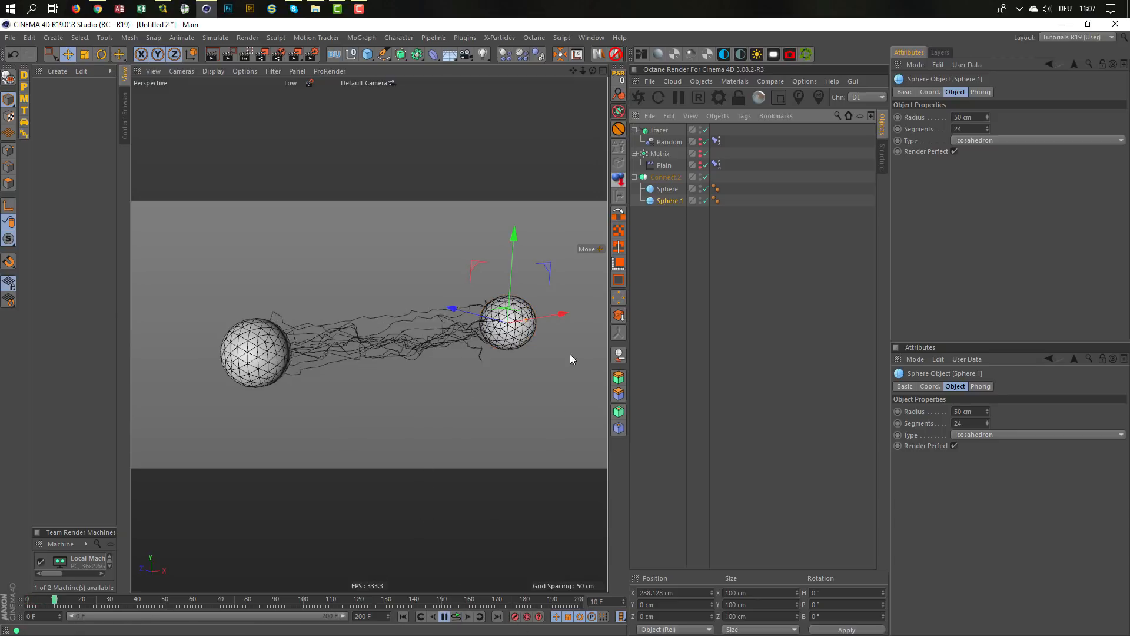
- During playback, move Sphere along X away from Sphere.1 and back toward it to about -28 cm, and stop the playback
left_click(668, 192)
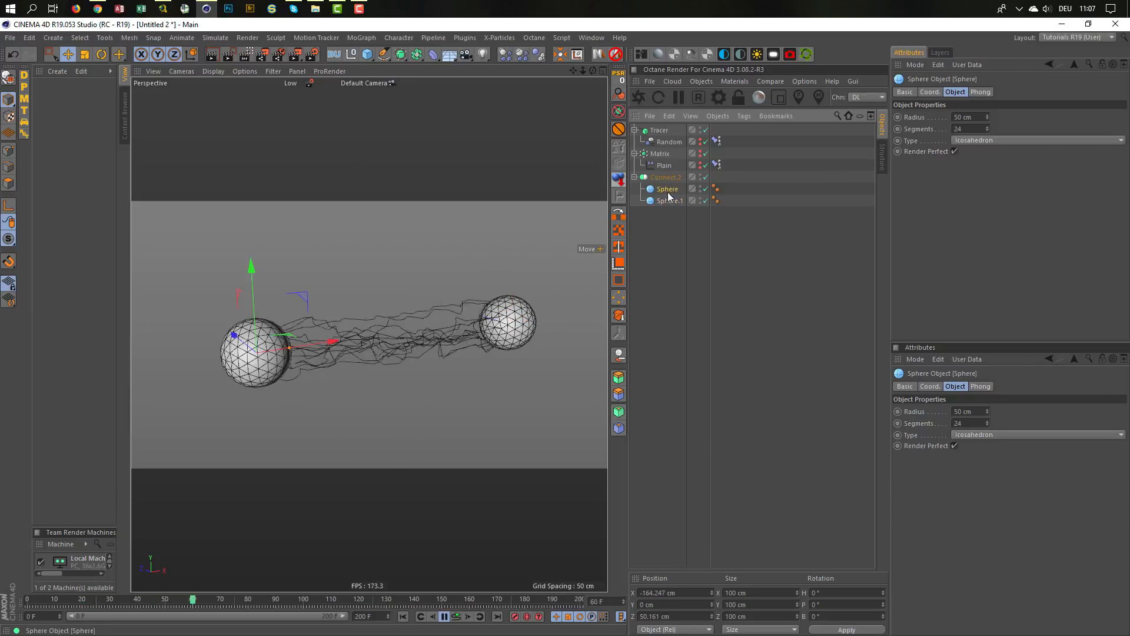
left_click_drag(327, 354, 257, 356)
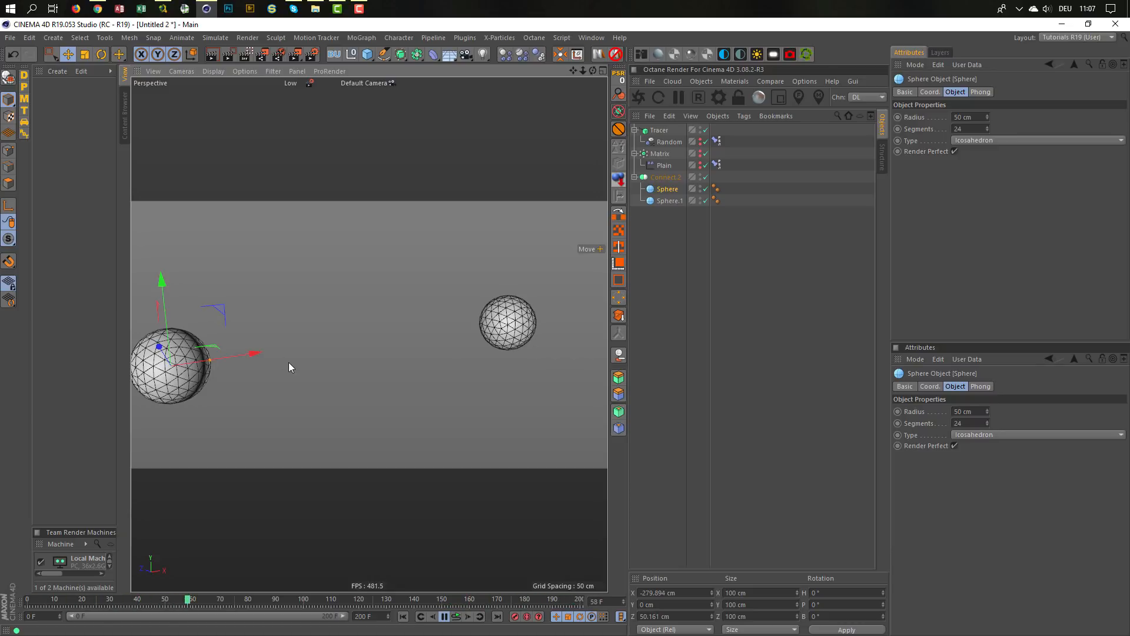
left_click_drag(259, 352, 423, 389)
left_click(445, 616)
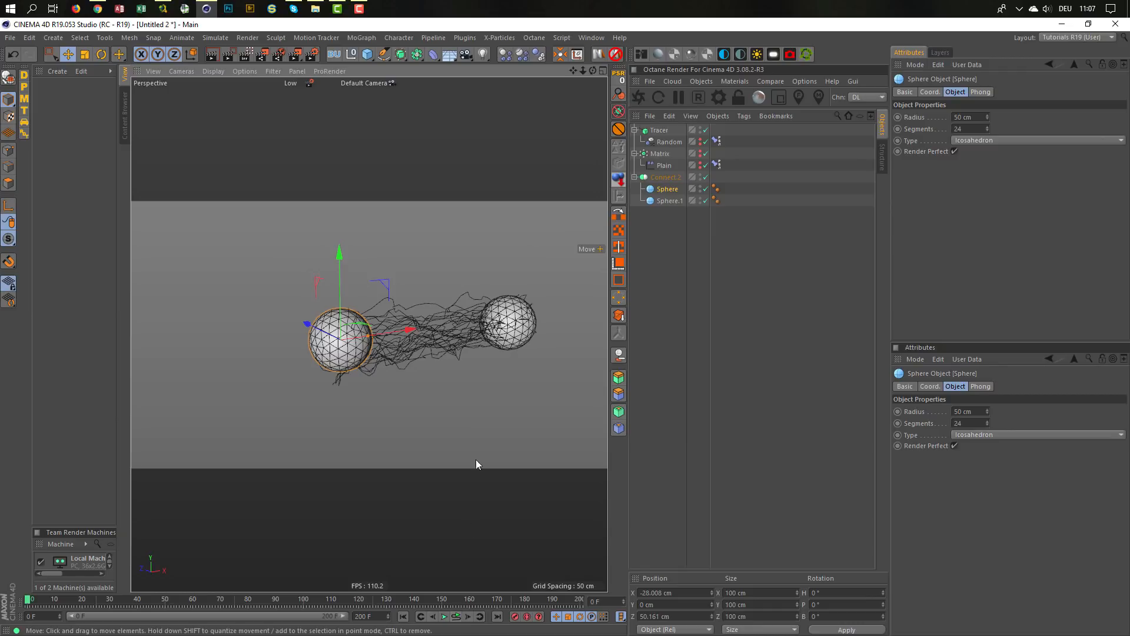
- Move Sphere along X farther from Sphere.1, to about -86 cm
middle_click_drag(457, 397, 365, 427, "alt")
middle_click_drag(358, 360, 380, 327, "alt")
left_click_drag(380, 327, 412, 331, "alt")
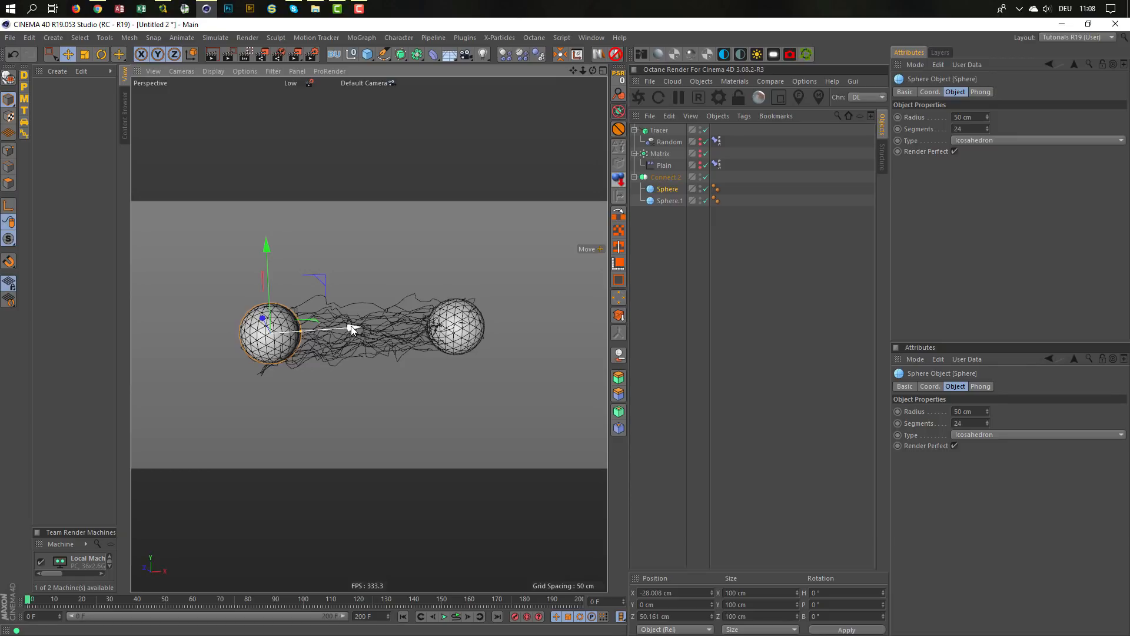
left_click_drag(352, 327, 316, 330)
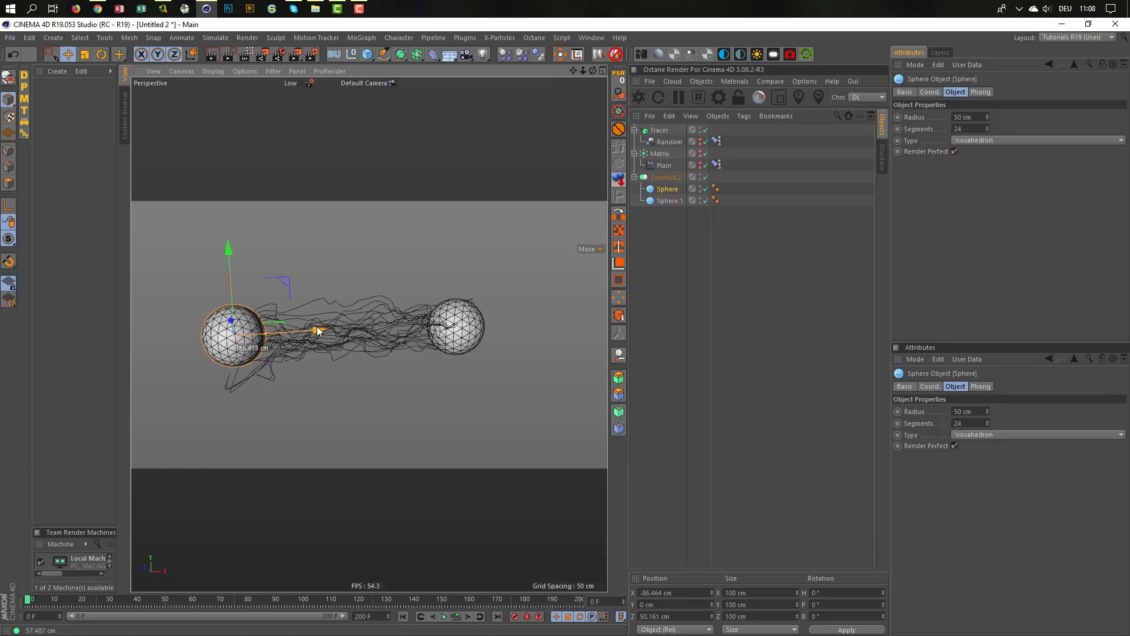
middle_click_drag(471, 312, 487, 312, "alt")
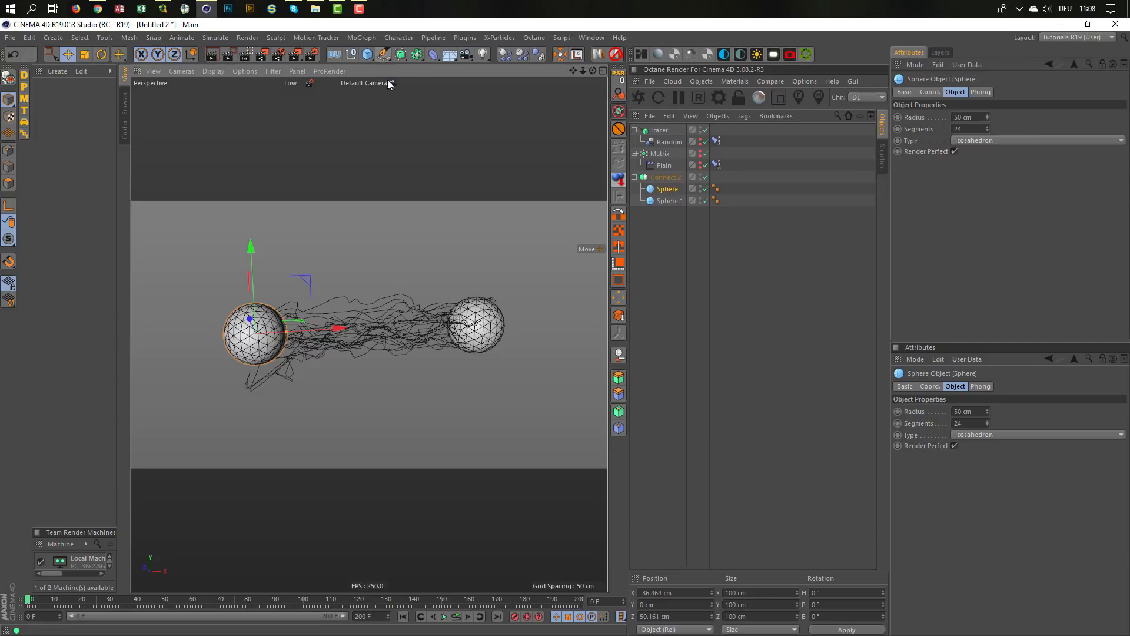
- Add an n-Side spline with a radius of 0.5 cm as the profile for the strands
left_click(384, 54)
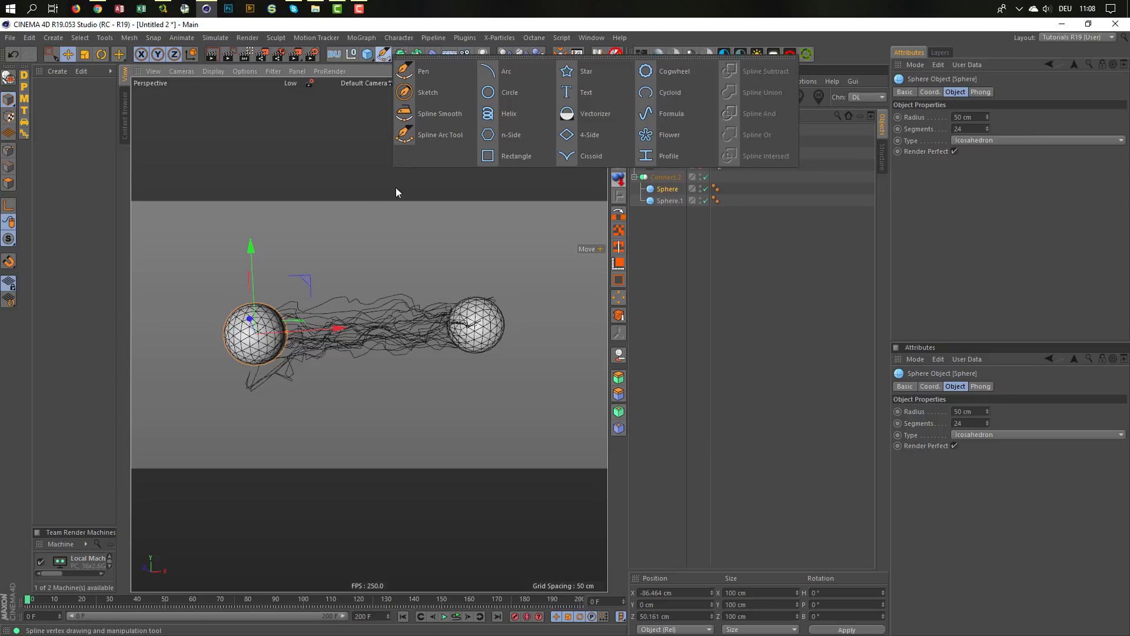
left_click(499, 135)
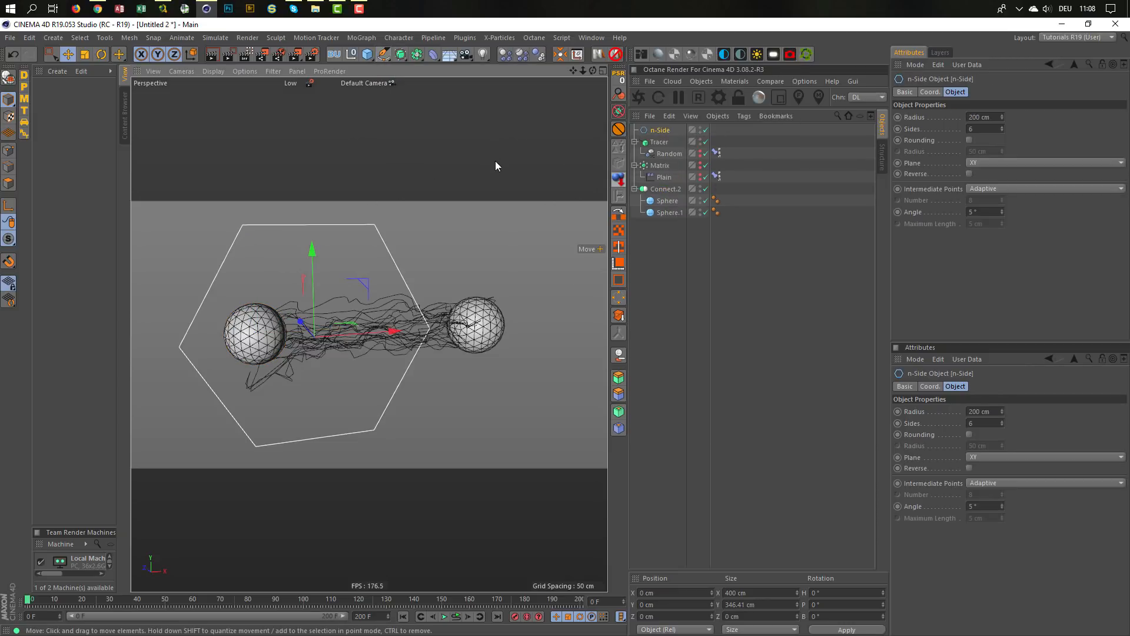
left_click(984, 120)
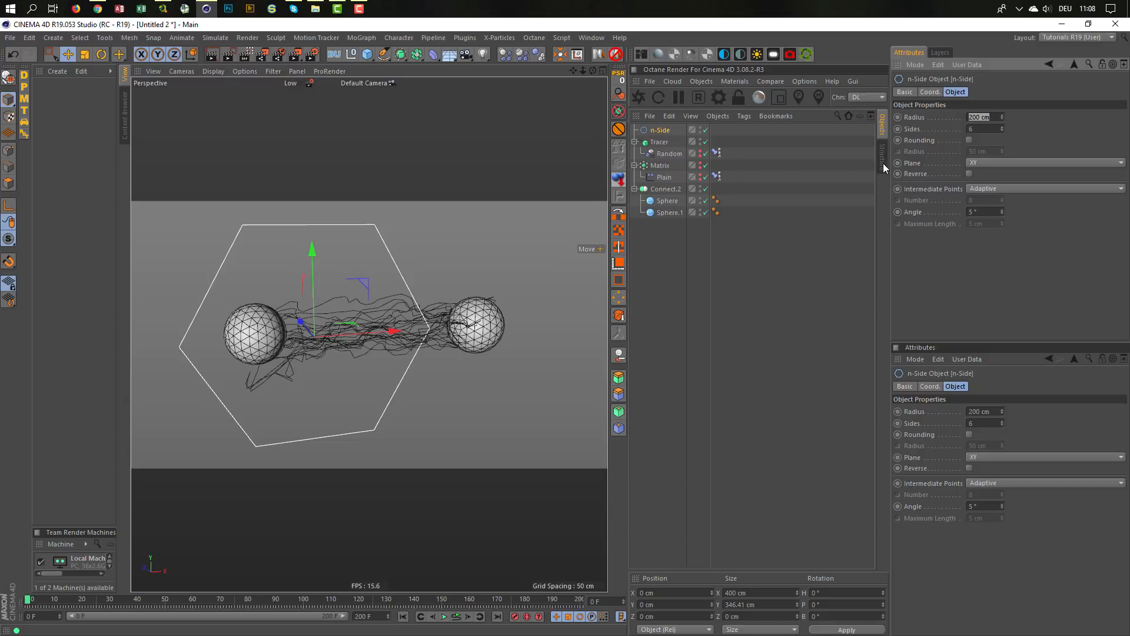
type("0.5")
key("Return")
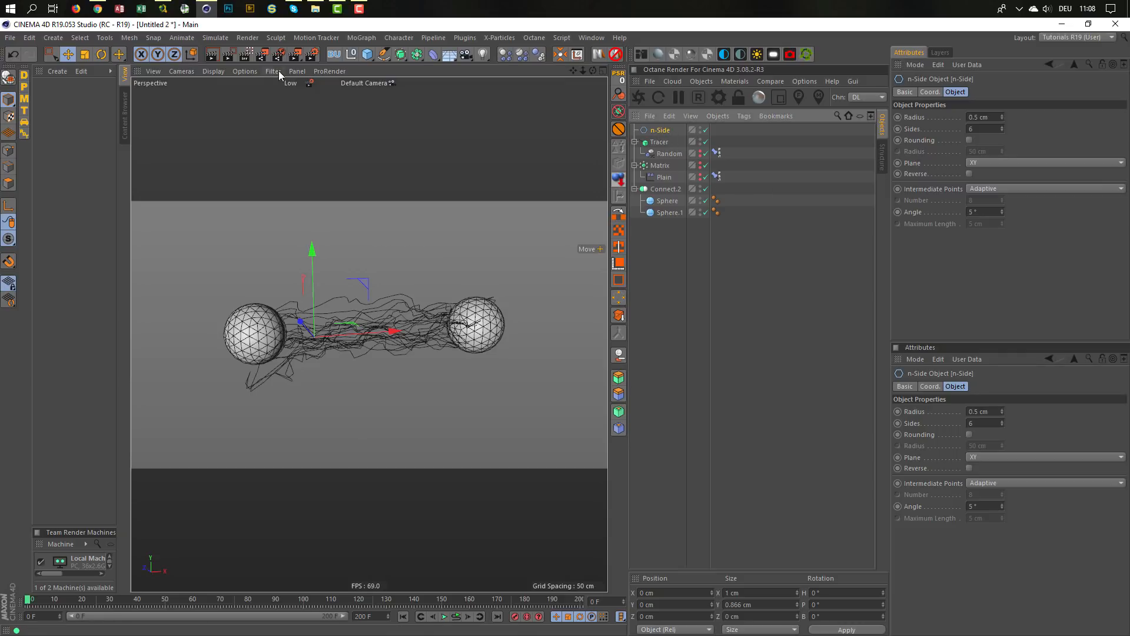
- Create a Sweep around the n-Side spline and place the Tracer inside it below the profile
left_click_drag(400, 54, 443, 113)
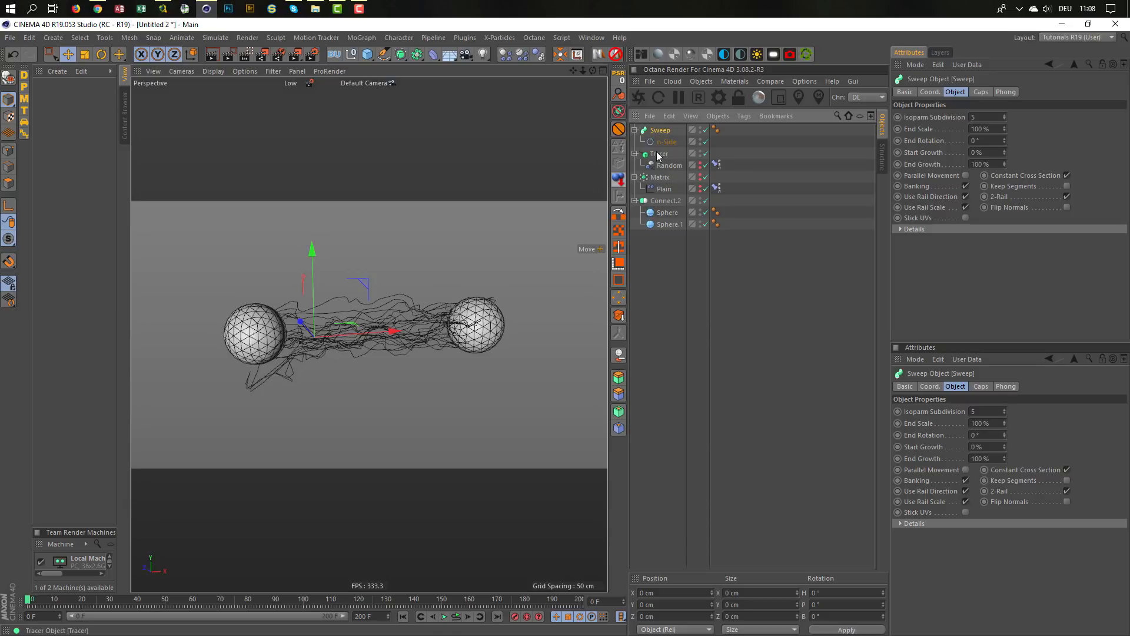
left_click_drag(660, 155, 669, 145)
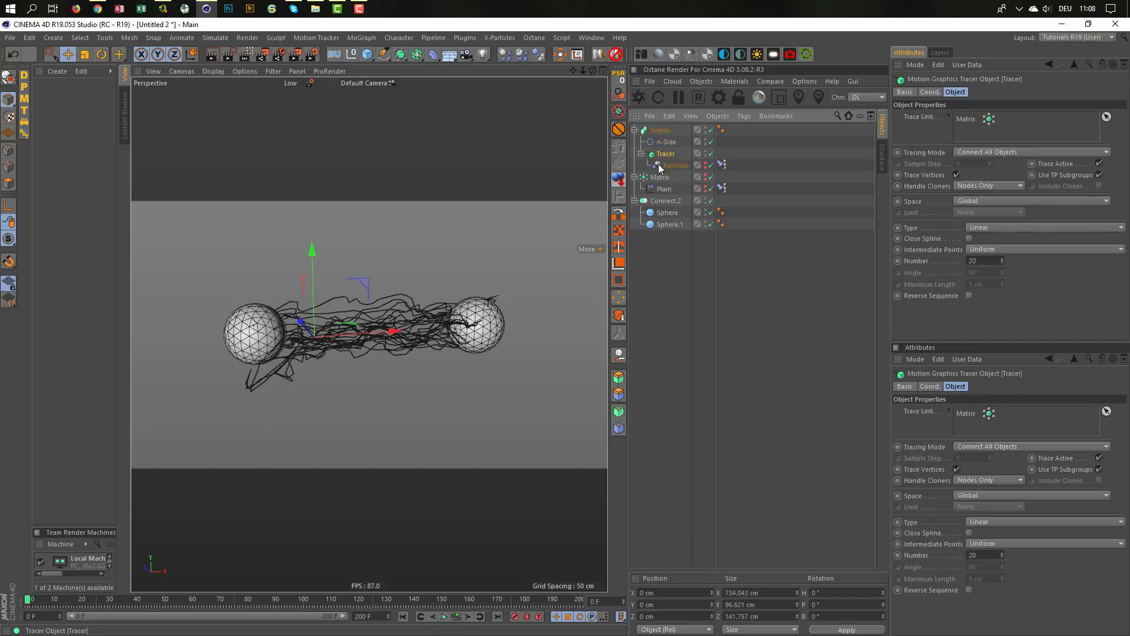
- Set the Tracer's number of intermediate points to 50 for finer strands
right_click_drag(413, 330, 562, 293, "alt")
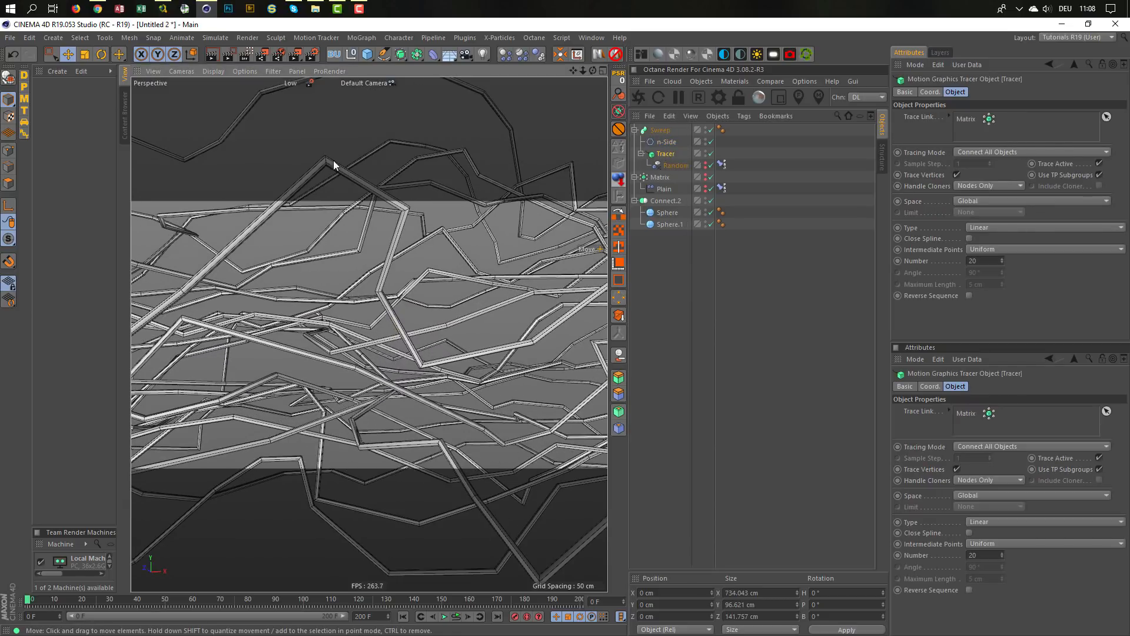
mouse_move(433, 274)
right_mouse_down("alt")
mouse_move(349, 297)
mouse_move(424, 277)
right_mouse_up("alt")
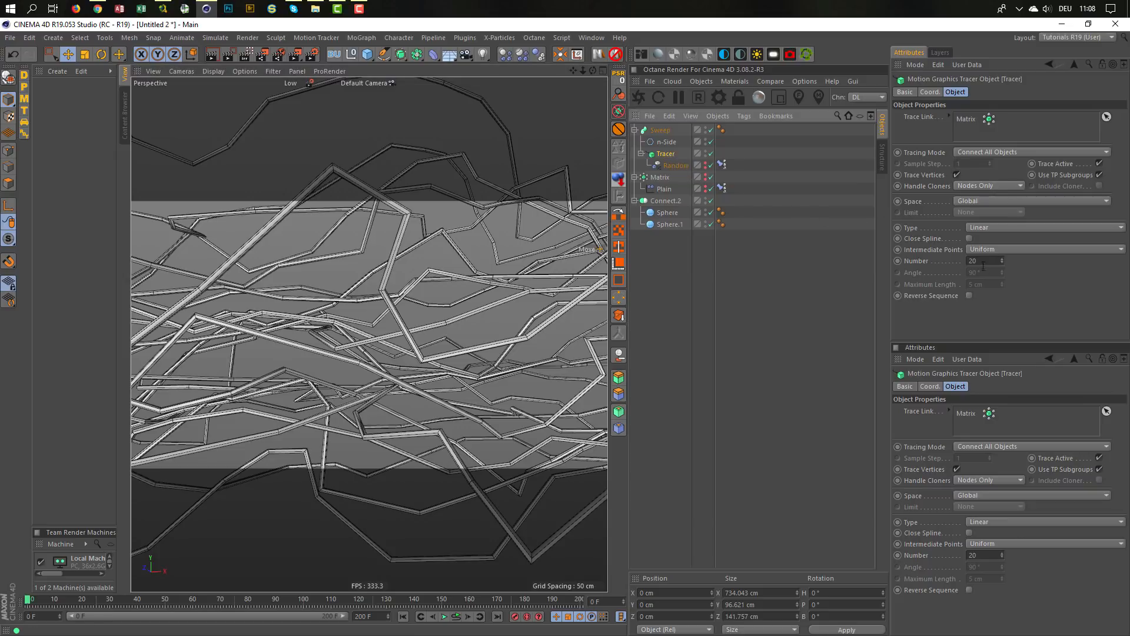
type("50")
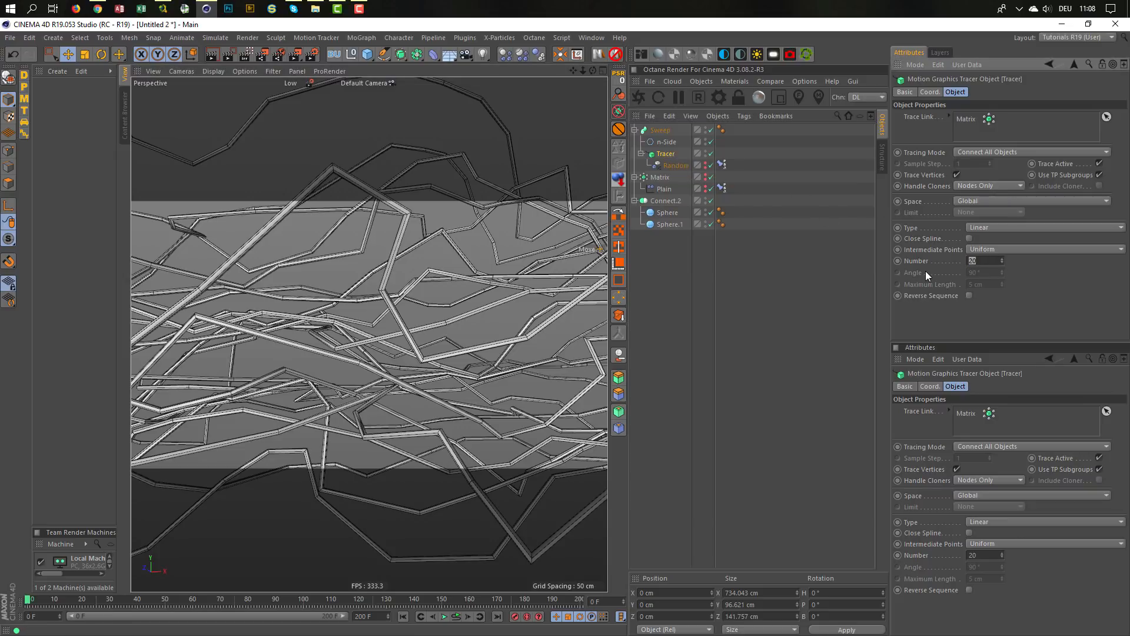
key("Return")
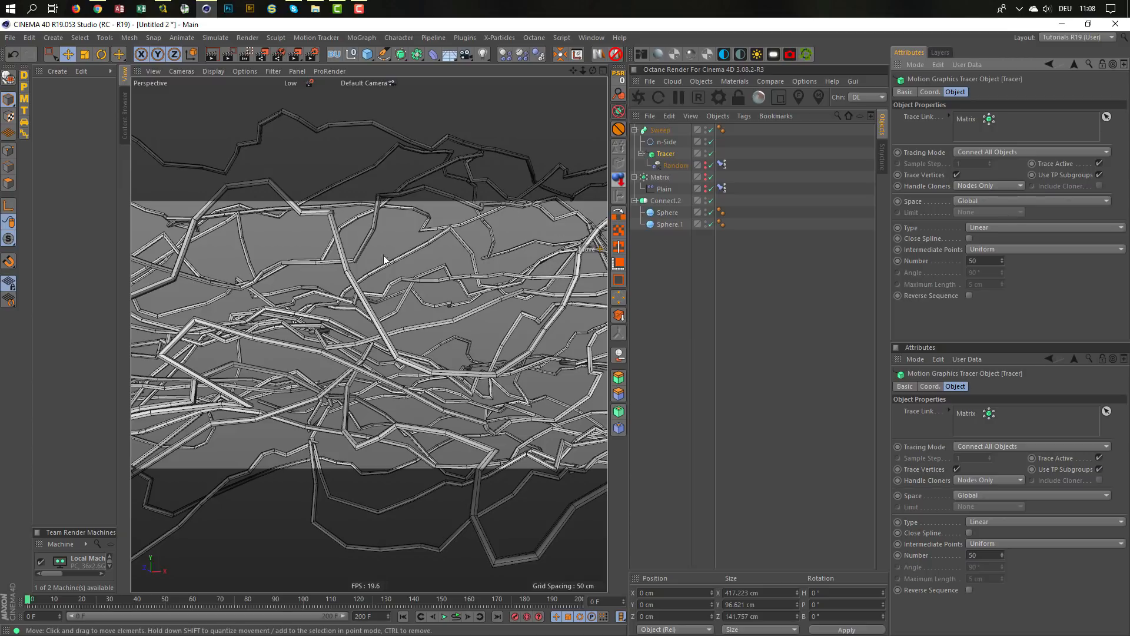
- Play the animation from the start to examine the swept strands between both spheres, and stop it
scroll(327, 288, "down", 8)
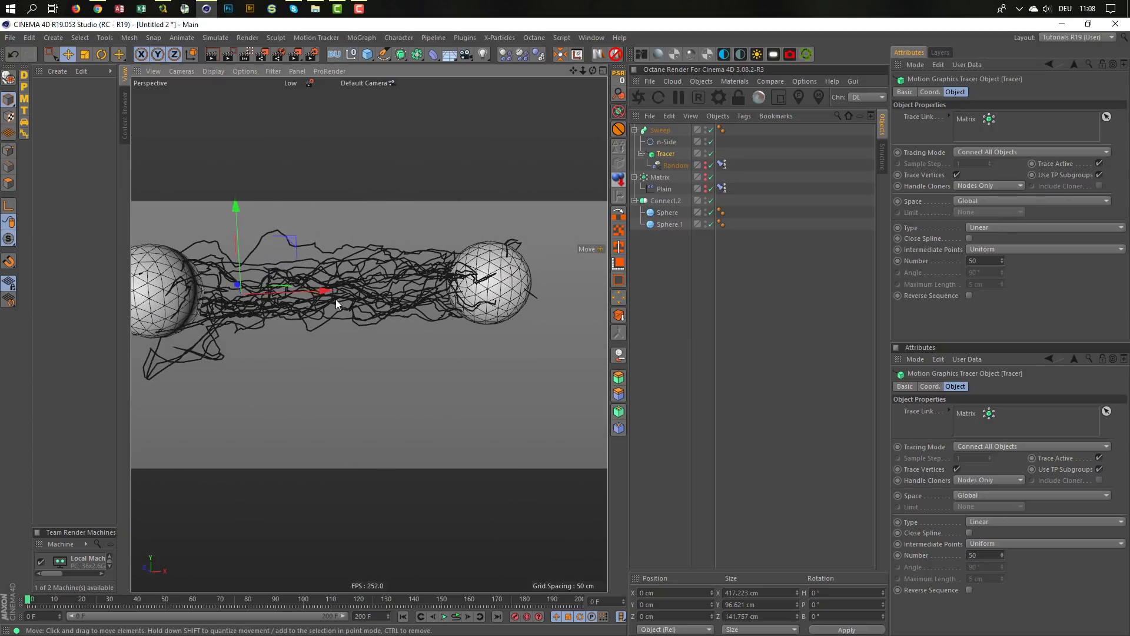
scroll(336, 299, "down", 2)
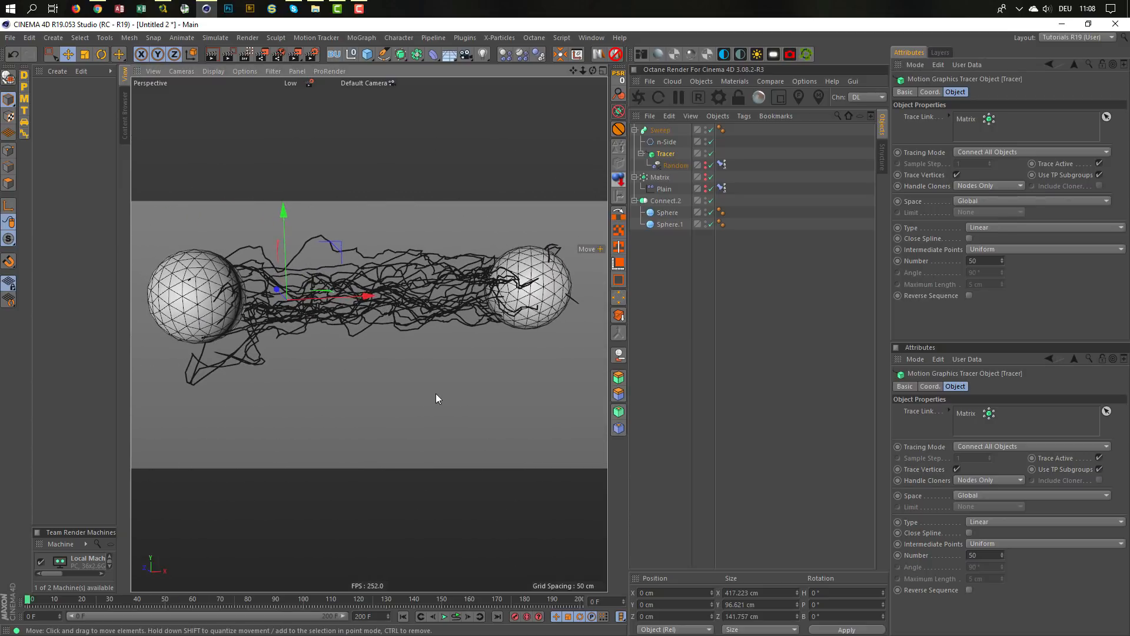
left_click(458, 618)
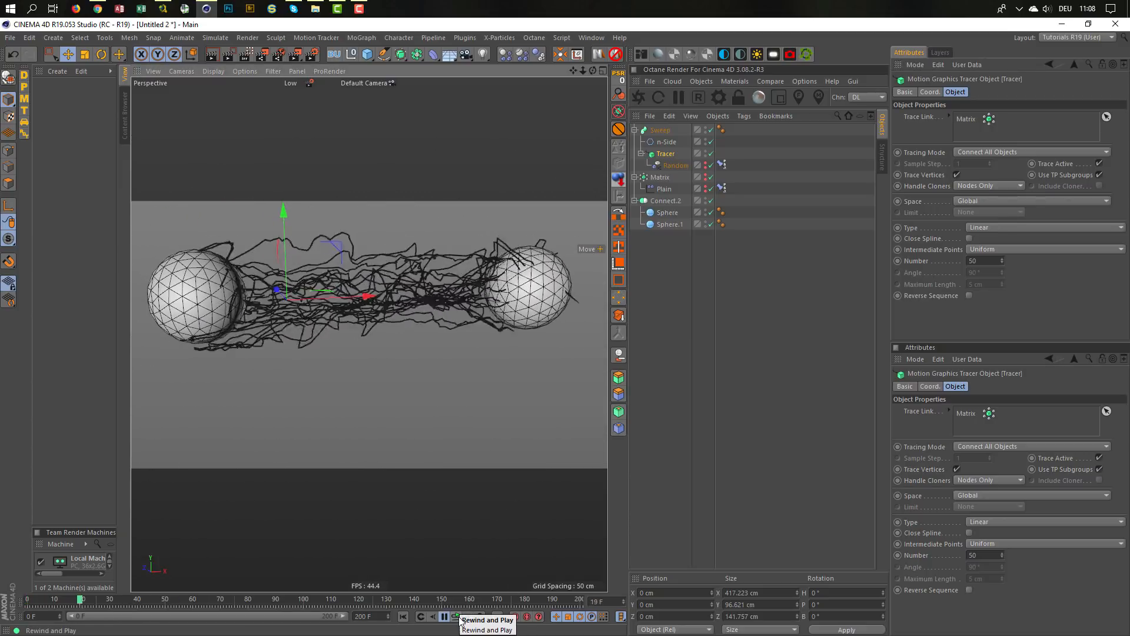
left_click(458, 617)
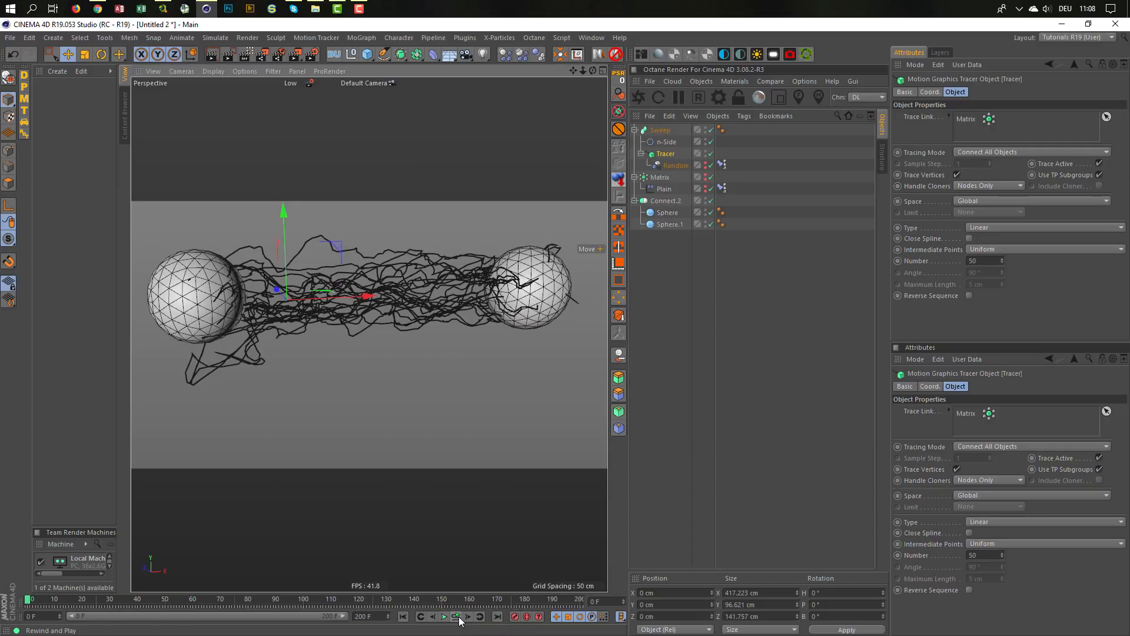
- Move Sphere along X away from Sphere.1, to about -160 cm
left_click_drag(403, 291, 436, 323, "alt")
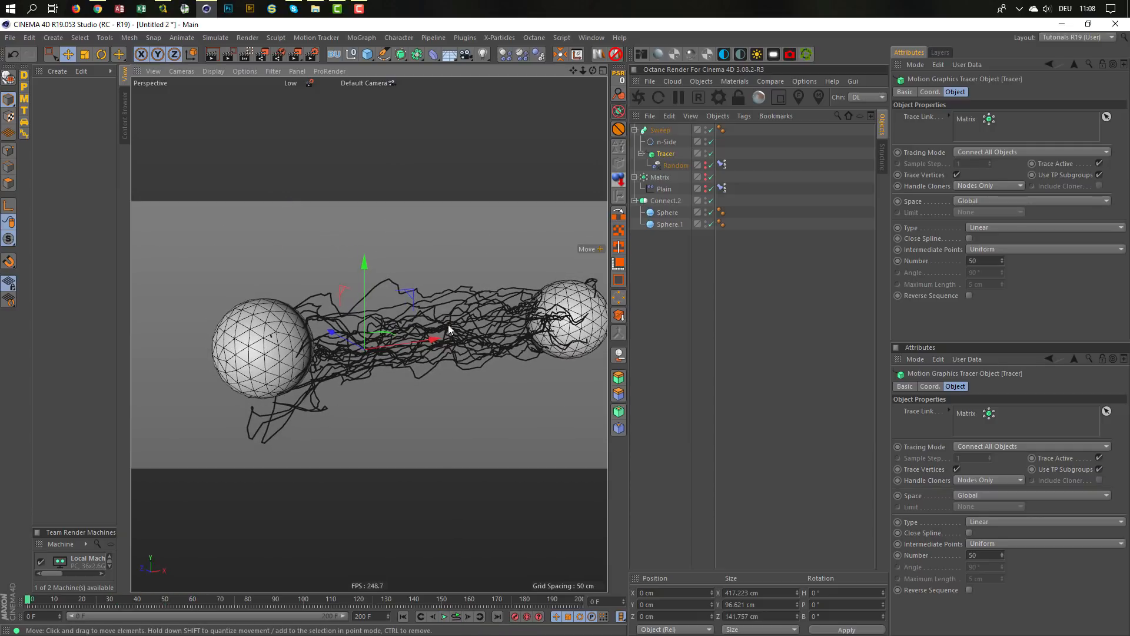
left_click(668, 213)
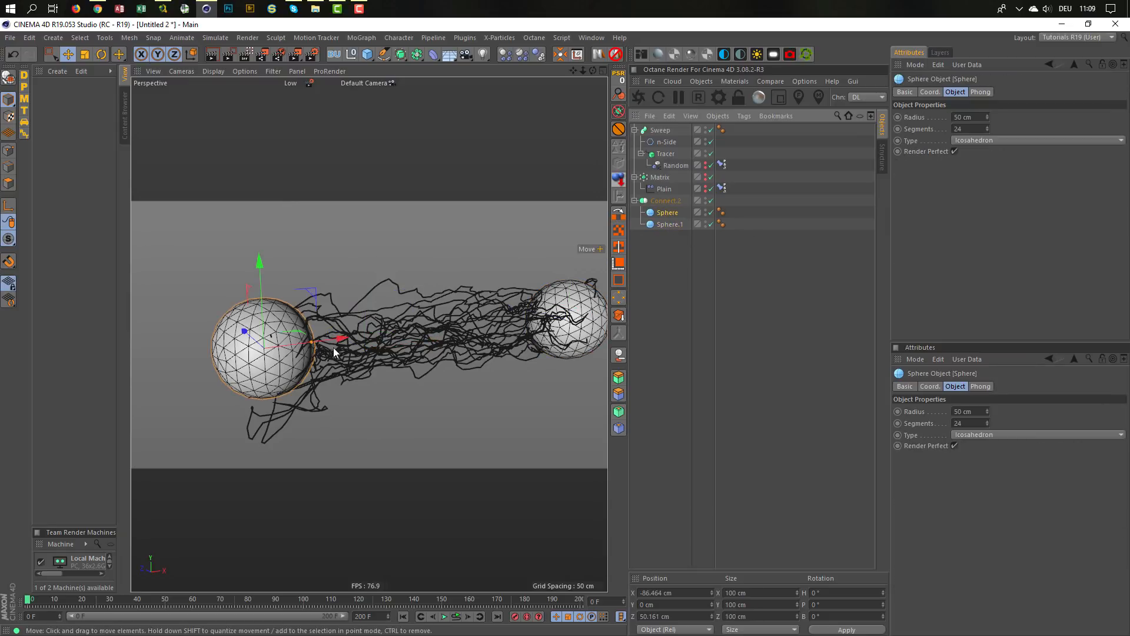
left_click_drag(334, 346, 270, 348)
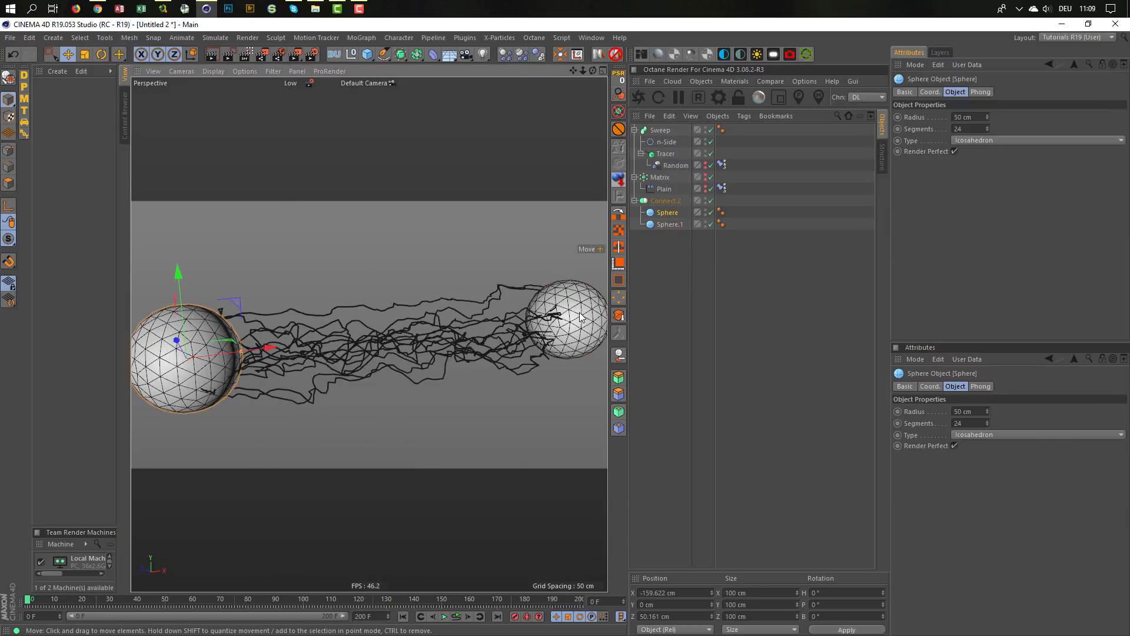
- Move the Connect object holding both spheres along X to about -5 cm
left_click(666, 201)
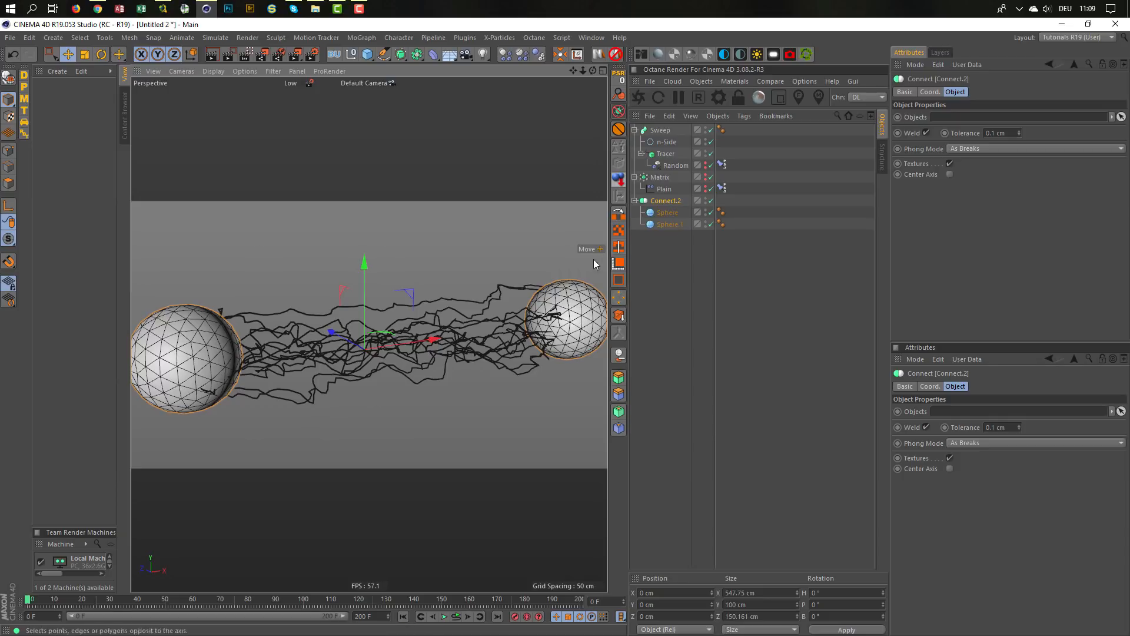
middle_click_drag(498, 313, 420, 318, "alt")
left_click_drag(434, 313, 472, 325, "alt")
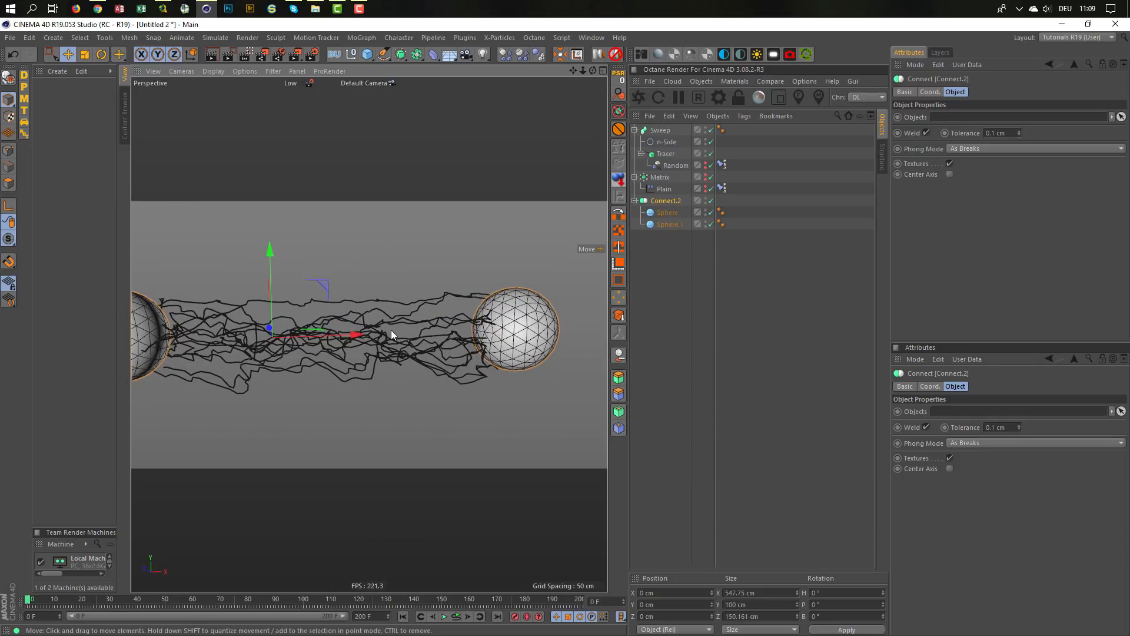
mouse_move(358, 335)
left_mouse_down()
mouse_move(375, 334)
mouse_move(351, 334)
left_mouse_up()
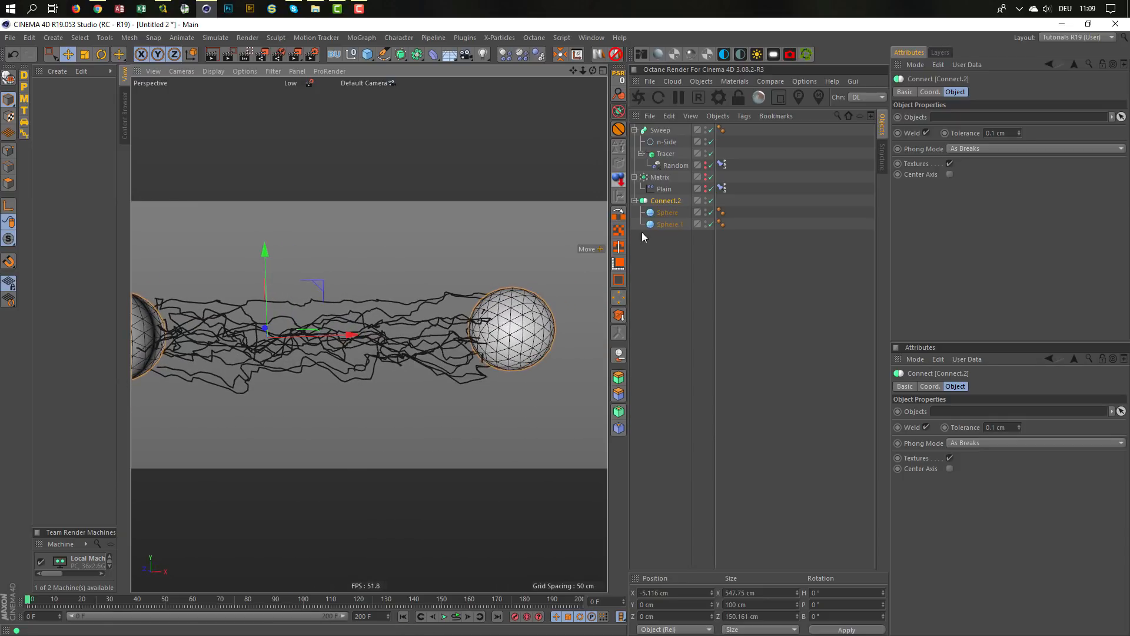
- Move Sphere.1 slightly along X toward the other sphere, to about 281 cm
left_click(667, 213)
left_click(669, 224)
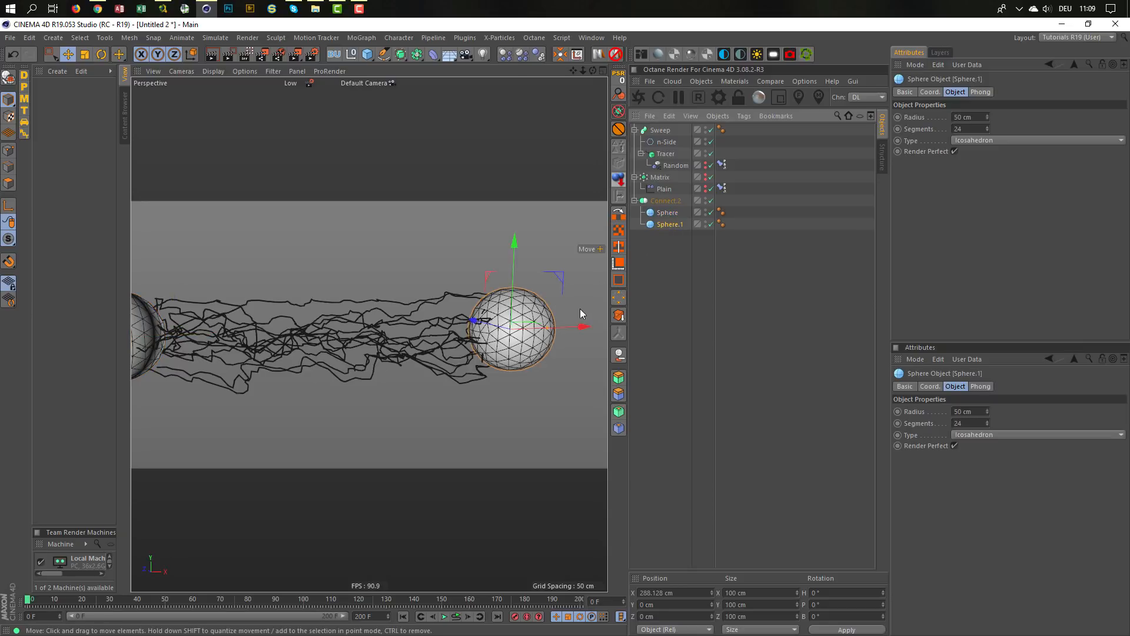
mouse_move(589, 327)
left_mouse_down()
mouse_move(597, 331)
mouse_move(579, 330)
left_mouse_up()
scroll(437, 305, "down", 5)
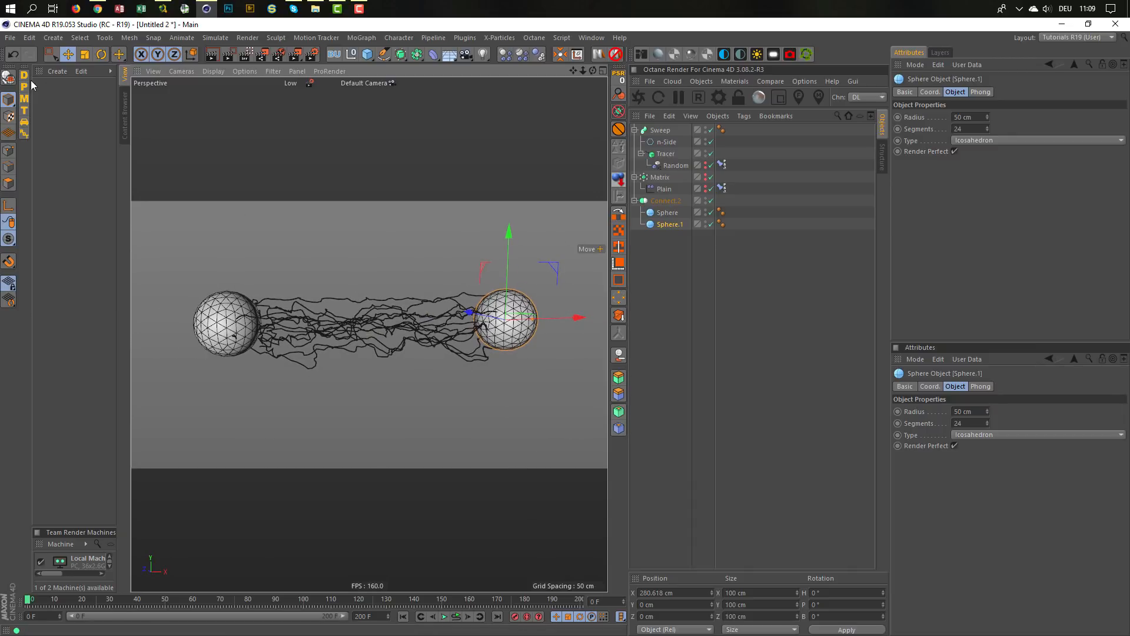
- Create a new material with its Color channel disabled and its Luminance channel enabled at 100% value
double_click(38, 94)
double_click(43, 93)
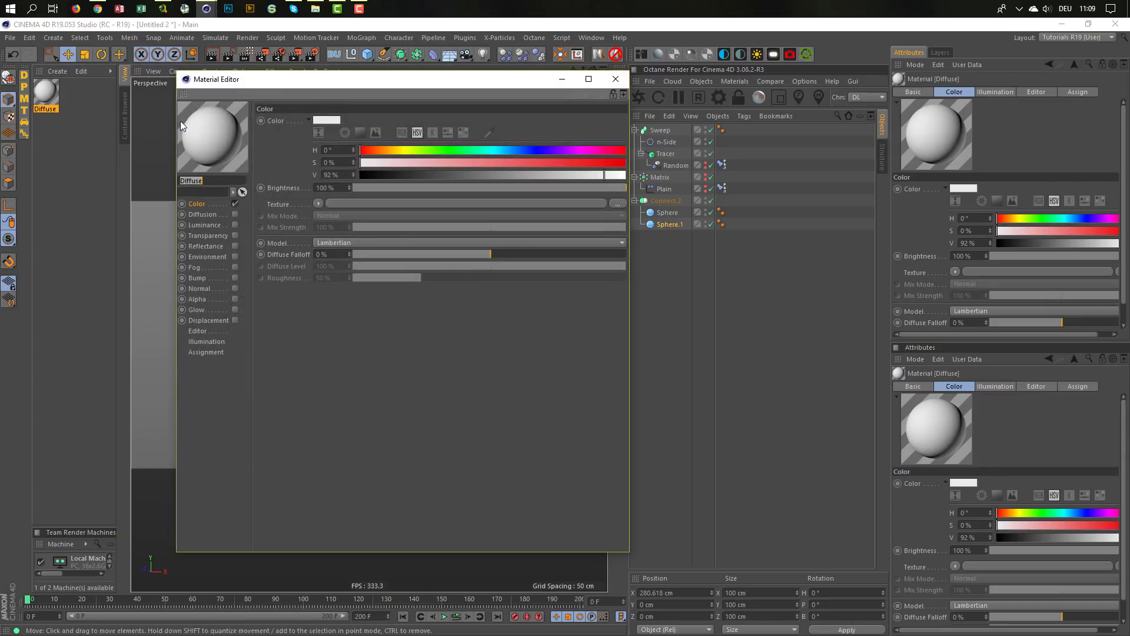
left_click_drag(252, 80, 305, 93)
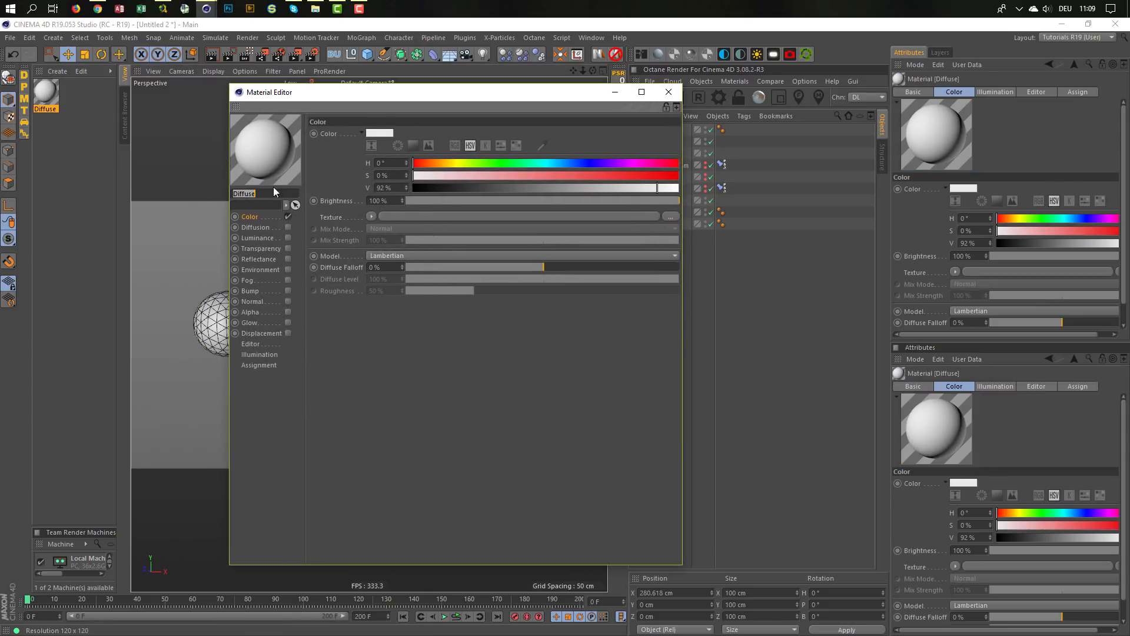
left_click(287, 216)
left_click(289, 238)
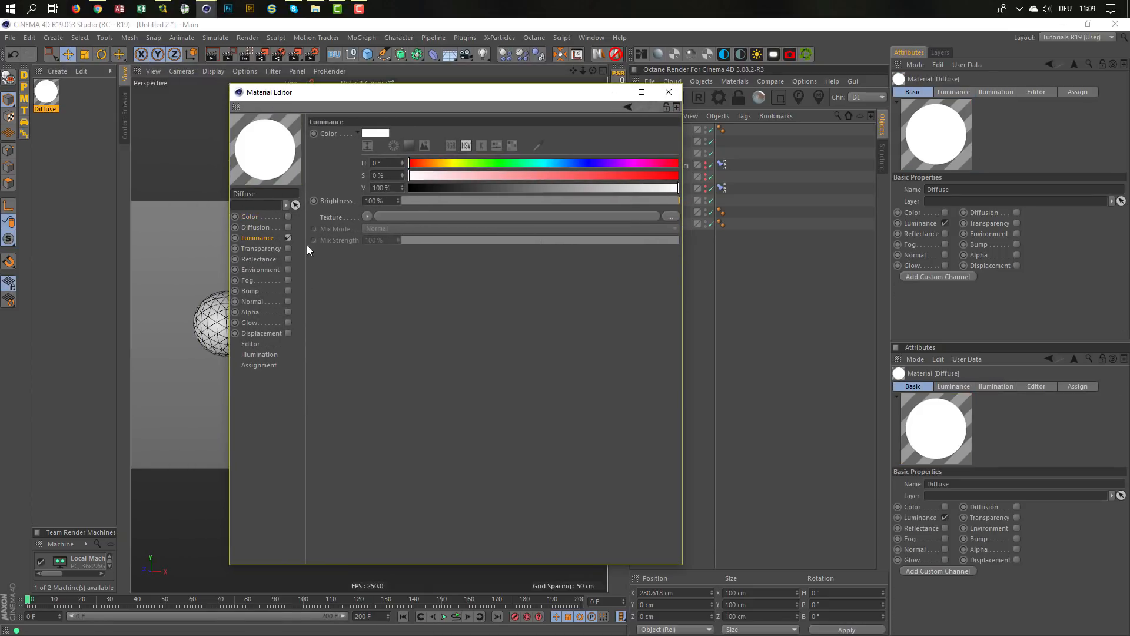
left_click(397, 187)
key("Return")
- Start an interactive render region in the viewport and enlarge it to enclose both spheres and the strands
left_click_drag(546, 94, 948, 114)
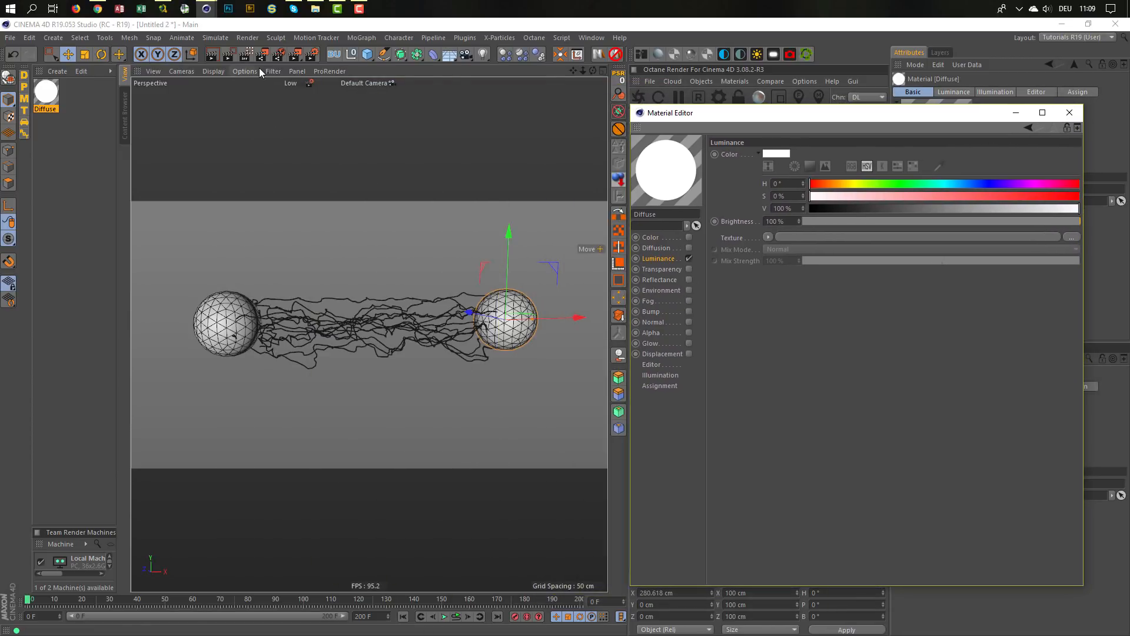
left_click(246, 55)
left_click_drag(251, 206, 186, 210)
left_click_drag(489, 464, 559, 456)
left_click_drag(741, 121, 713, 189)
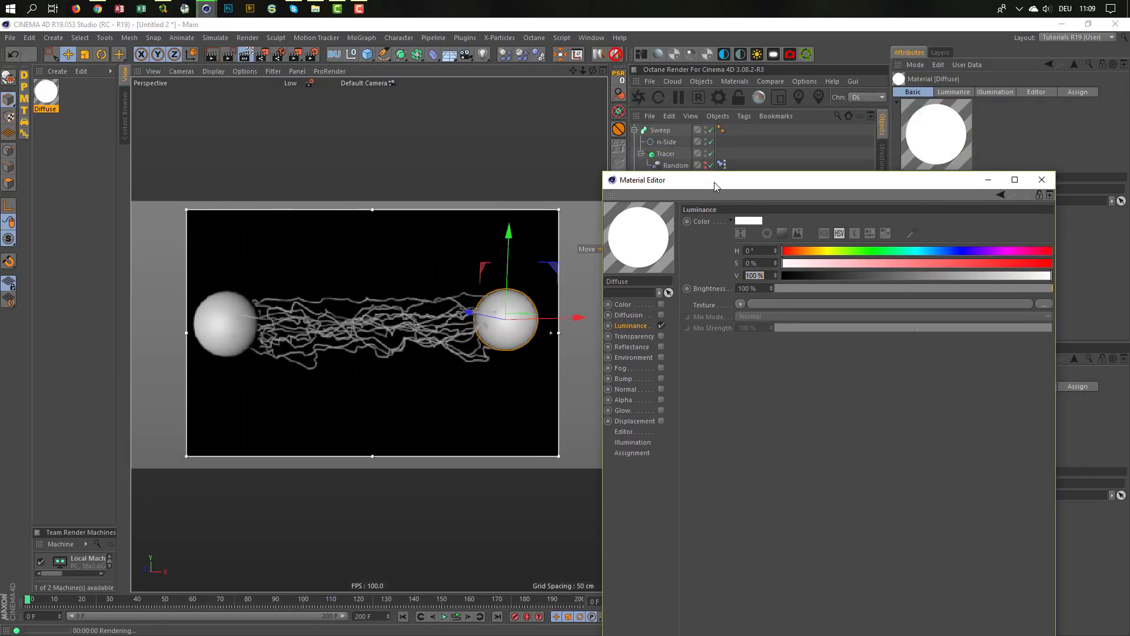
- Apply the luminous material to the Sweep and enable the material's Glow channel
left_click_drag(50, 96, 665, 132)
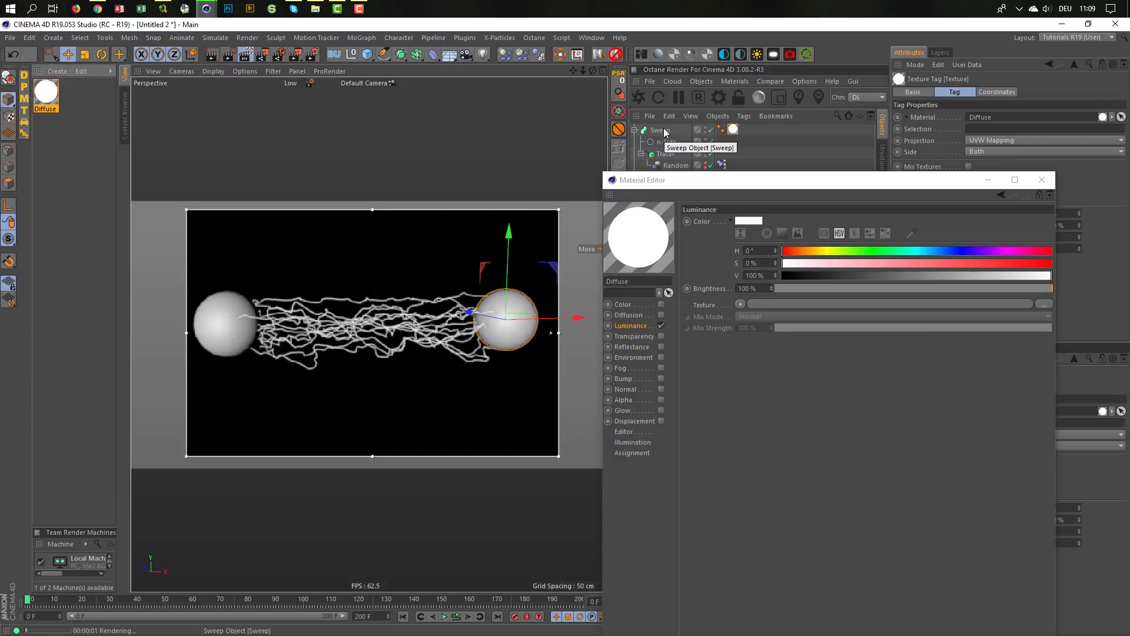
left_click_drag(716, 186, 734, 173)
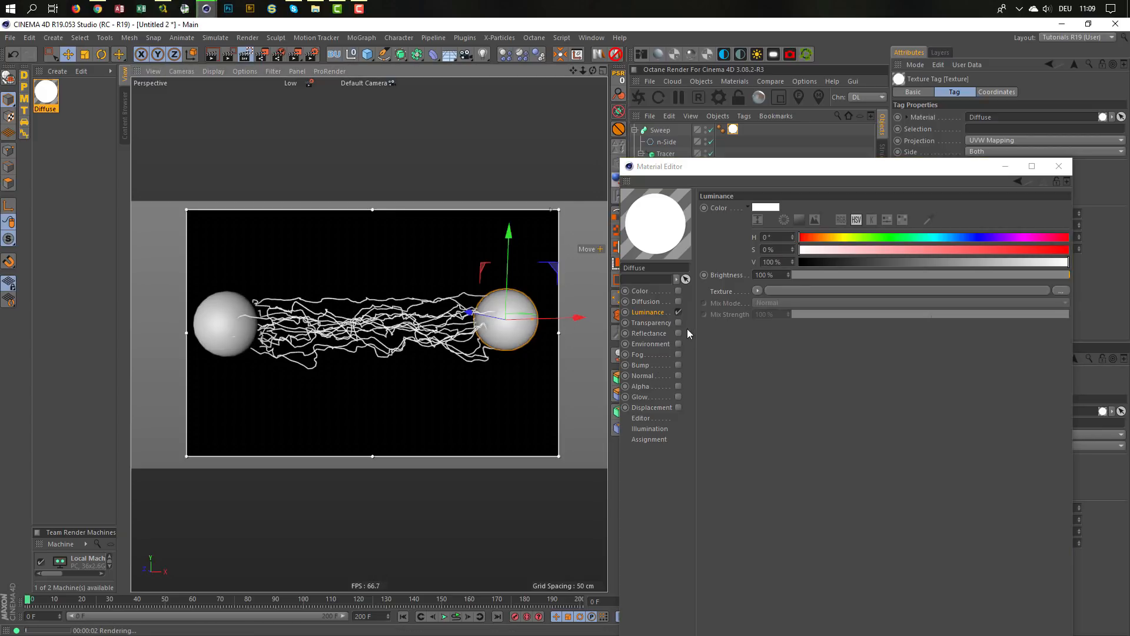
left_click(654, 312)
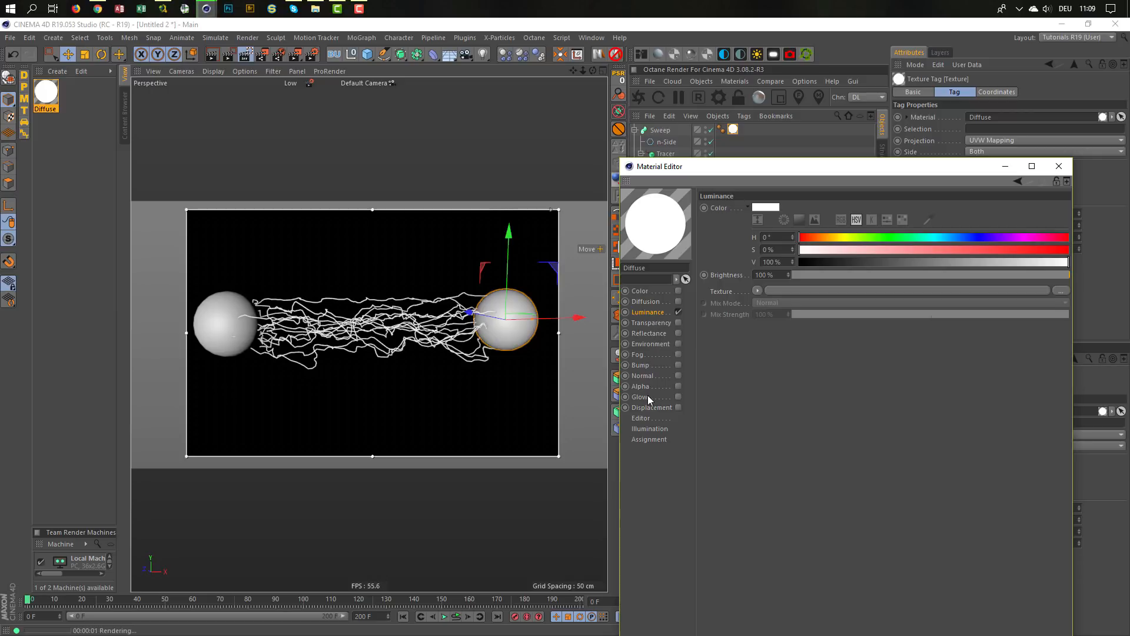
left_click(678, 397)
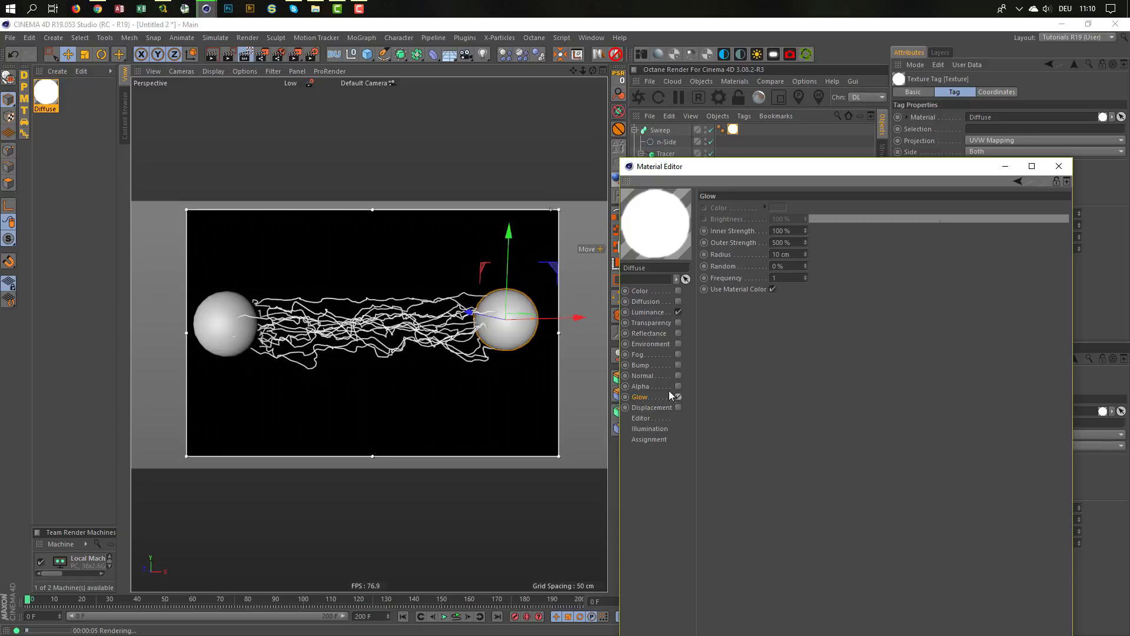
- Switch off the interactive render region and set the Physical renderer's sampler to Fixed with 3 sampling subdivisions
left_click(247, 57)
left_click(247, 56)
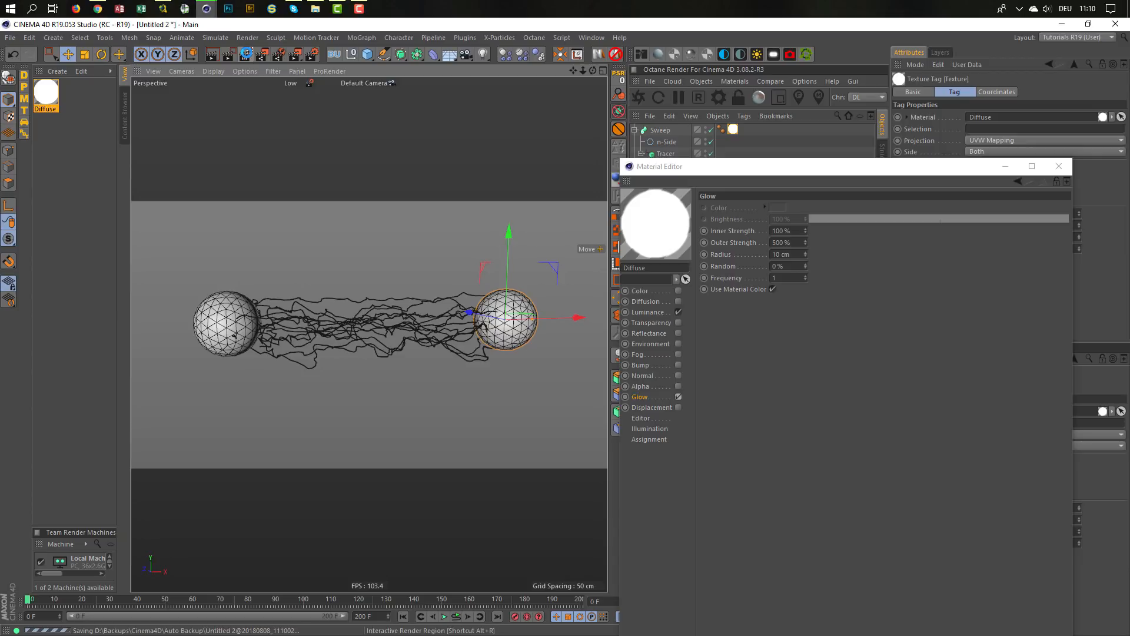
left_click(312, 54)
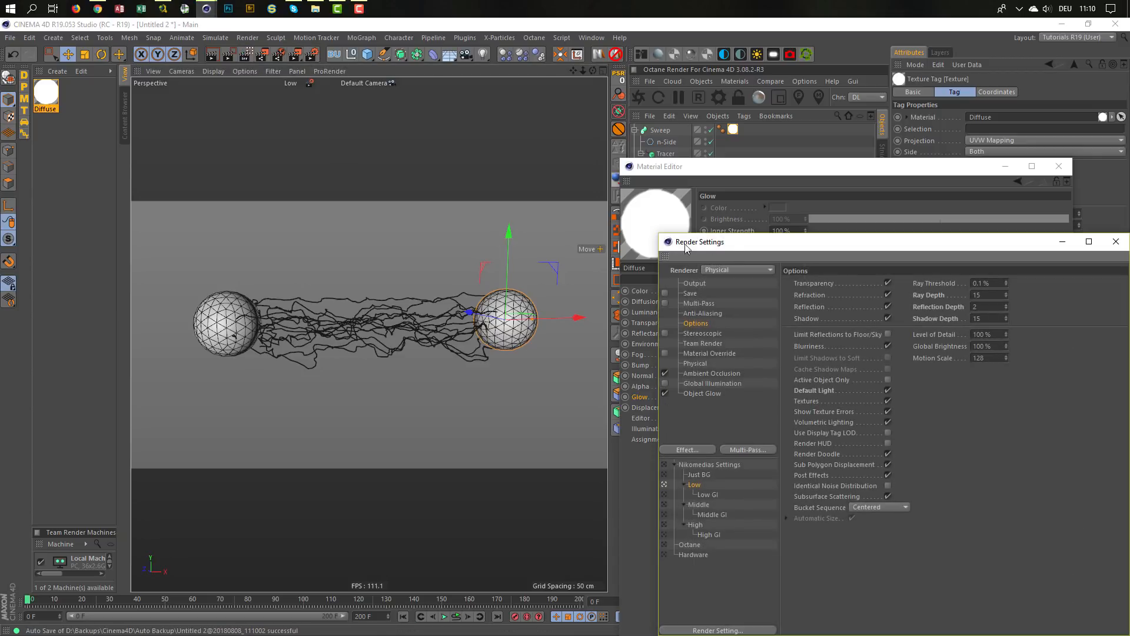
left_click_drag(725, 247, 443, 154)
left_click(419, 271)
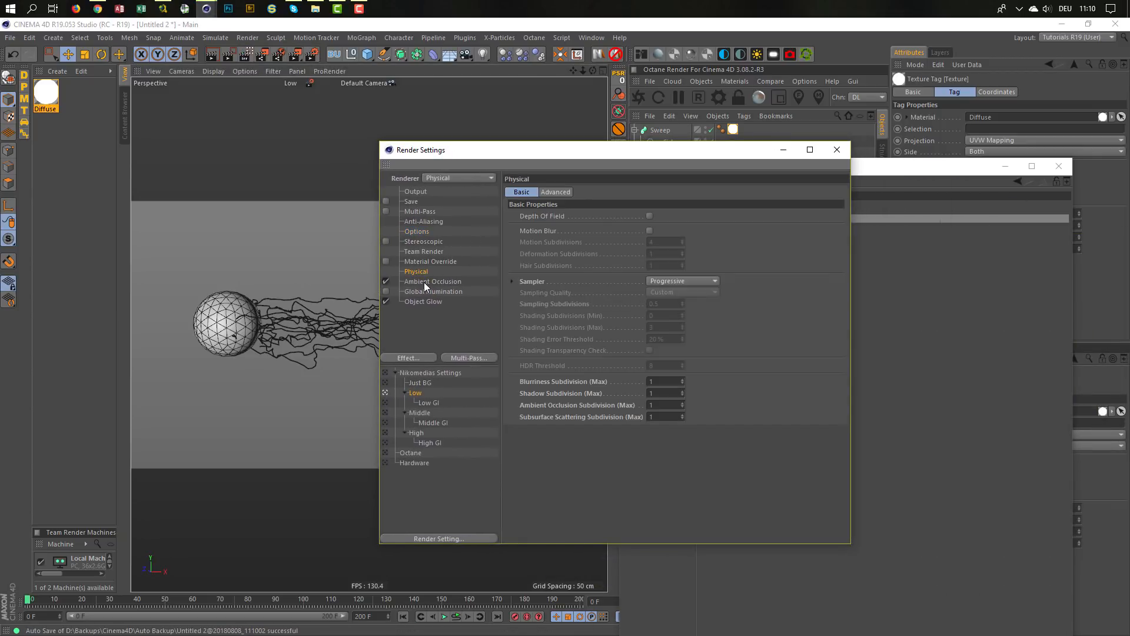
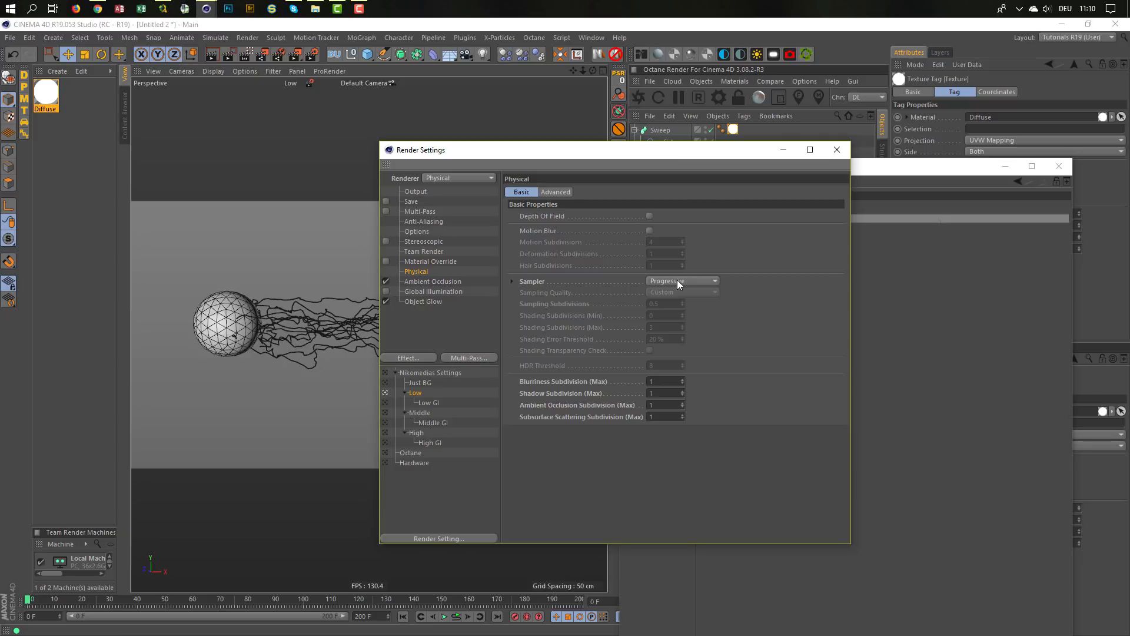
left_click(677, 280)
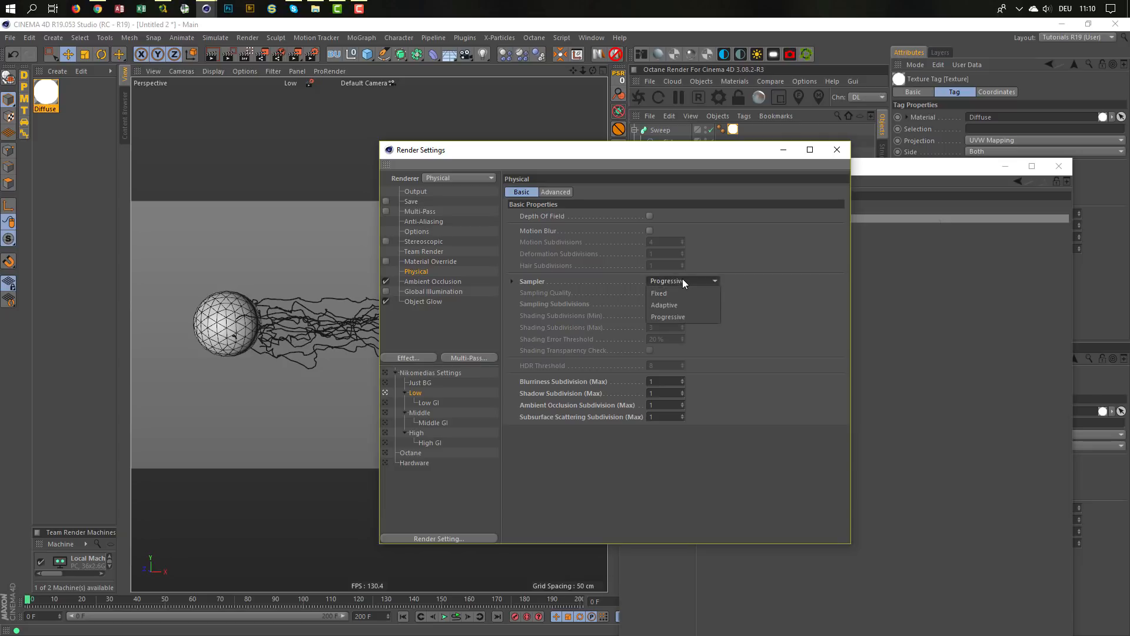
left_click(673, 294)
left_click(660, 303)
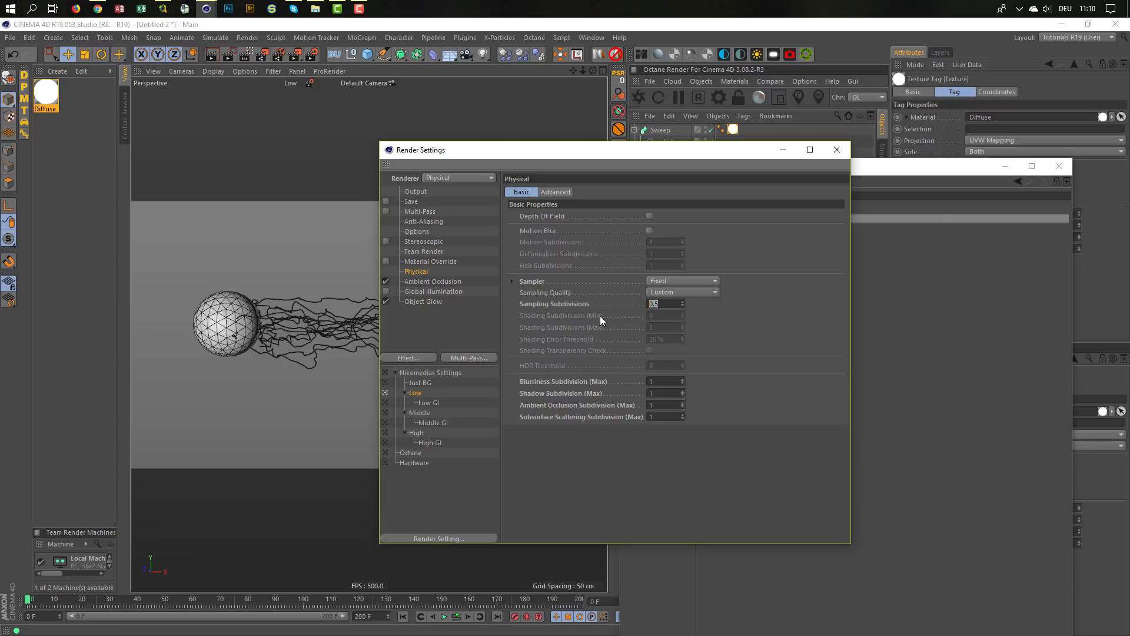
type("3")
left_click(833, 150)
- Restart the interactive render region, compare the strands with and without the material's Glow channel, and leave Glow disabled
left_click(244, 54)
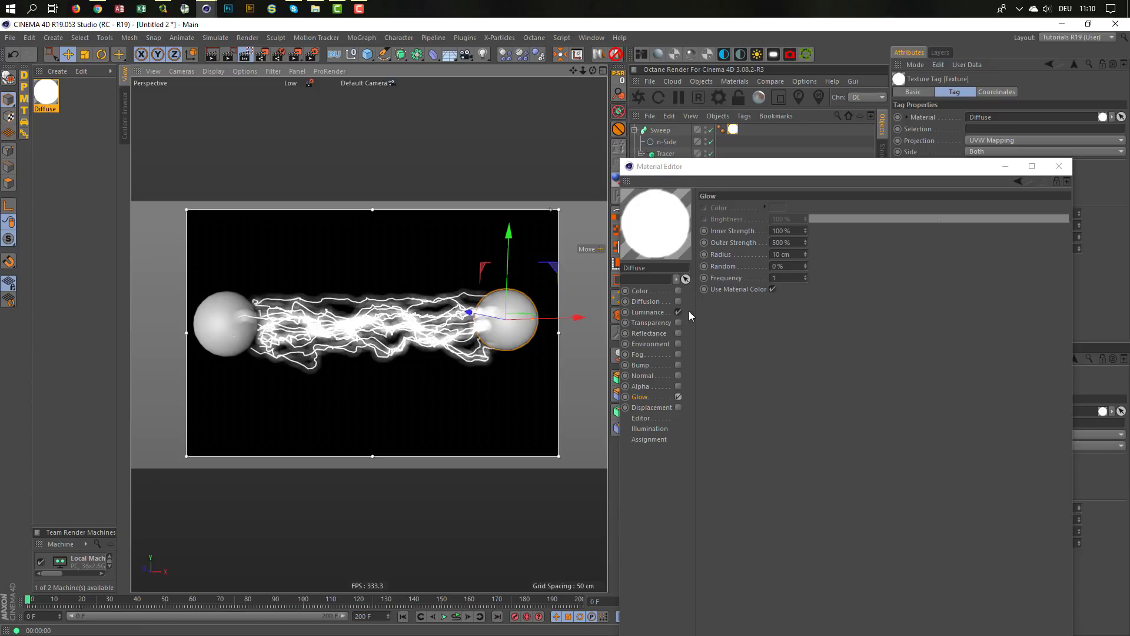
left_click(678, 398)
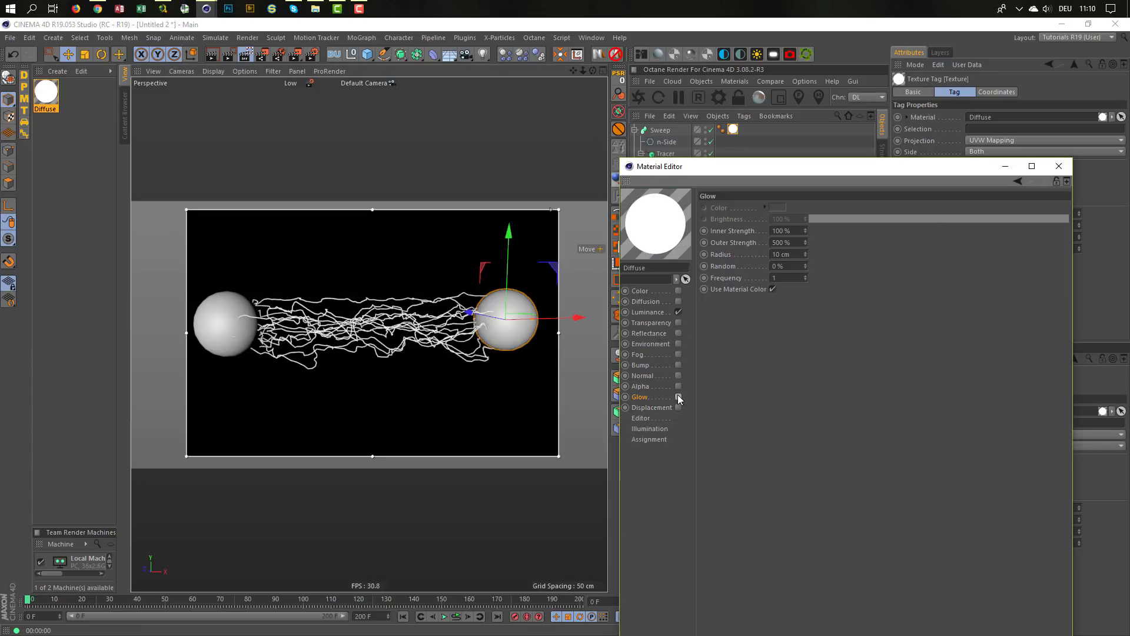
left_click(679, 398)
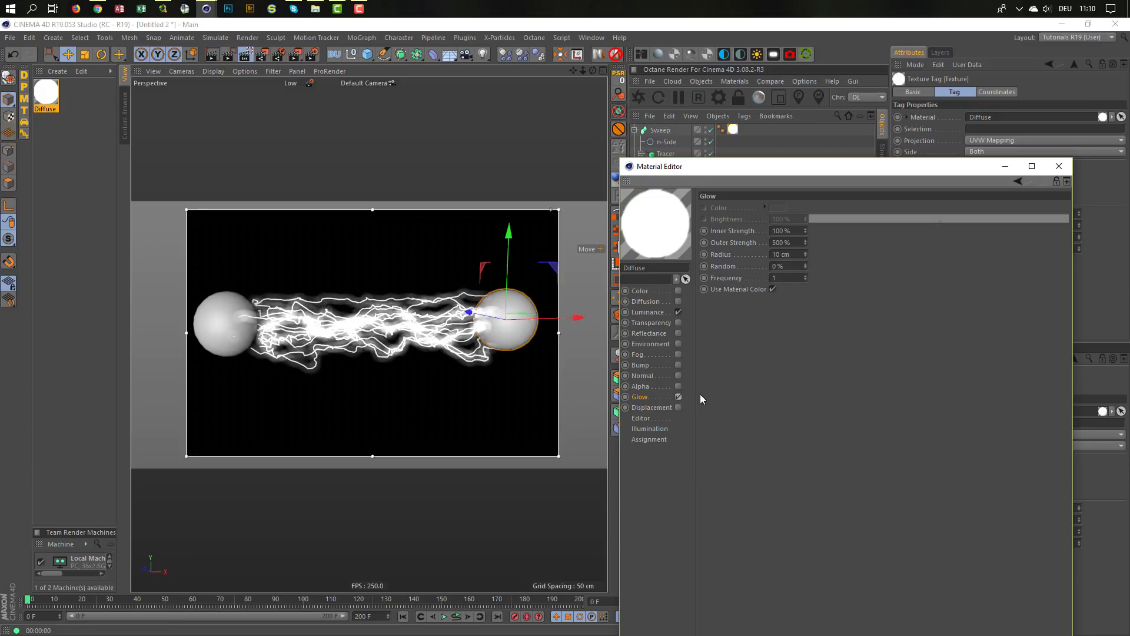
left_click(679, 397)
left_click(679, 397)
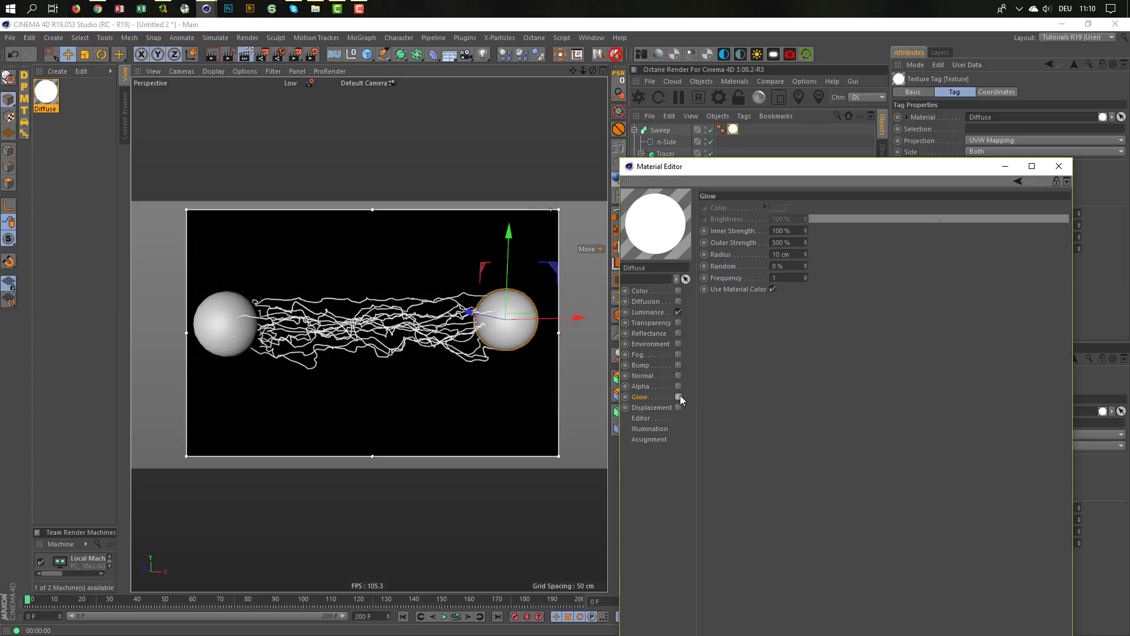
- Replace the Object Glow effect in the render settings with the Glow effect
left_click(296, 55)
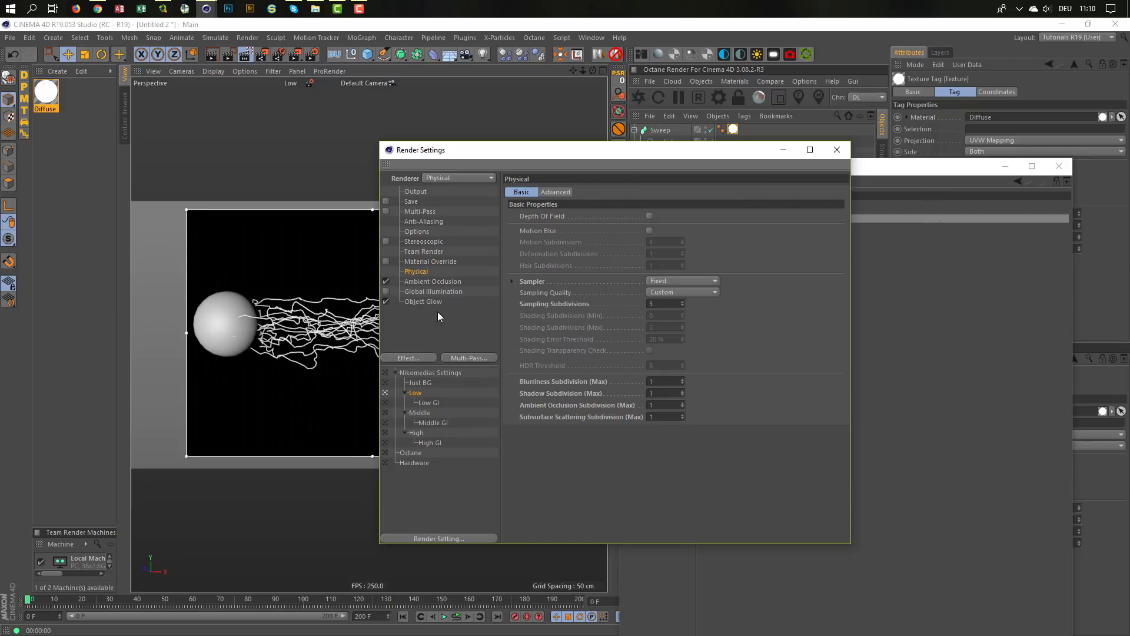
left_click(429, 301)
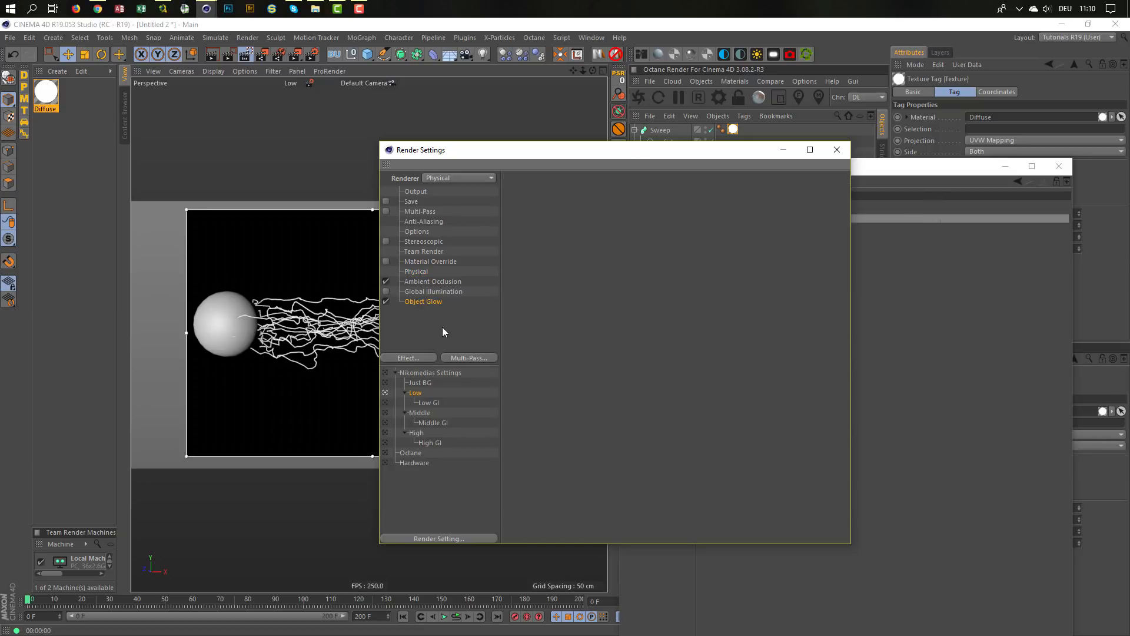
key("Delete")
left_click(428, 358)
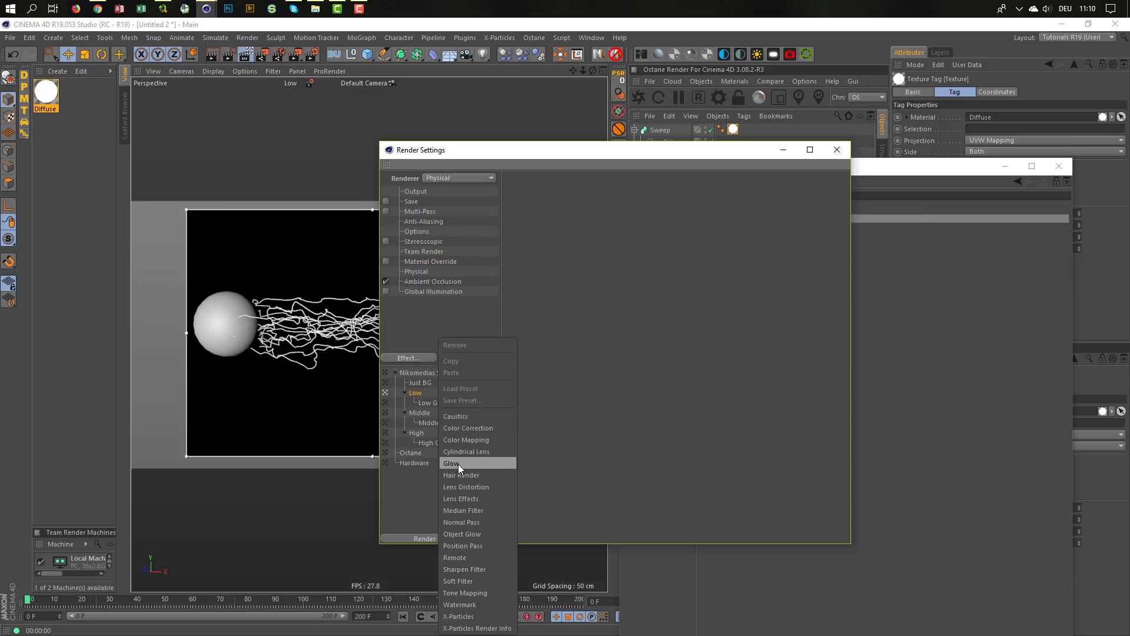
left_click(458, 464)
left_click_drag(574, 155, 810, 189)
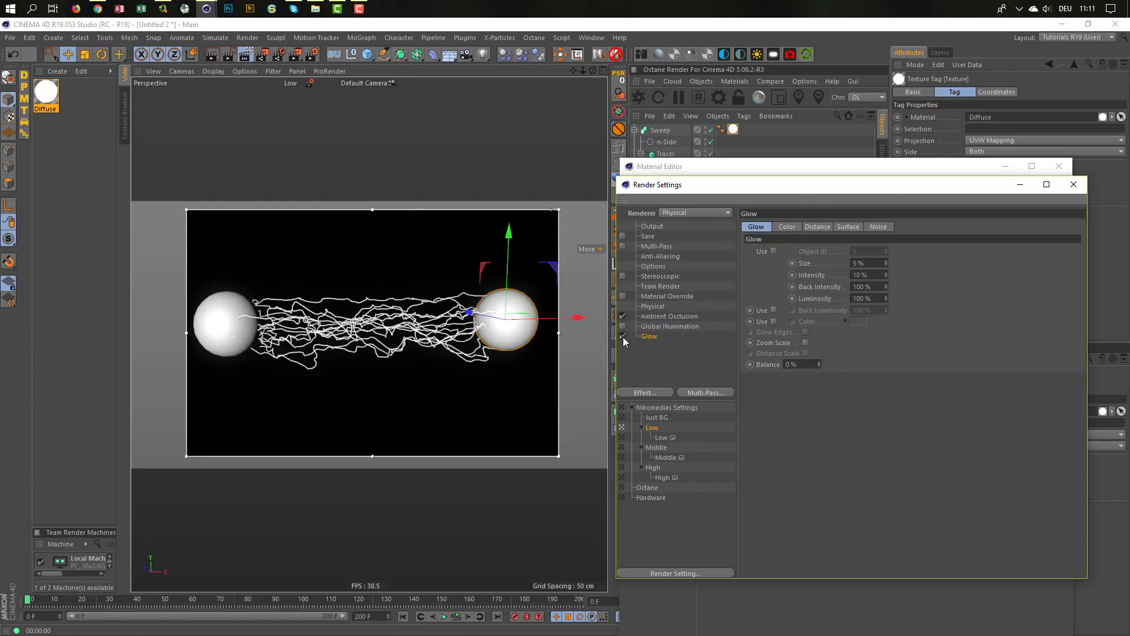
- Deselect everything, toggle the Glow render effect off and on to compare the preview, and close the Material Editor
left_click(736, 144)
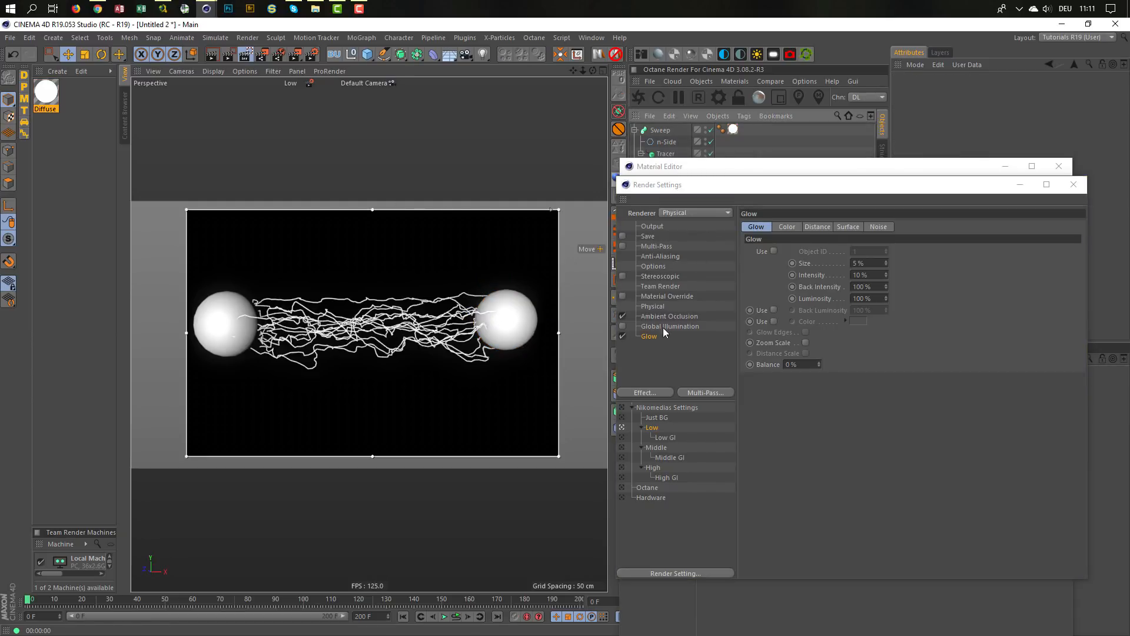
left_click(623, 336)
left_click(622, 337)
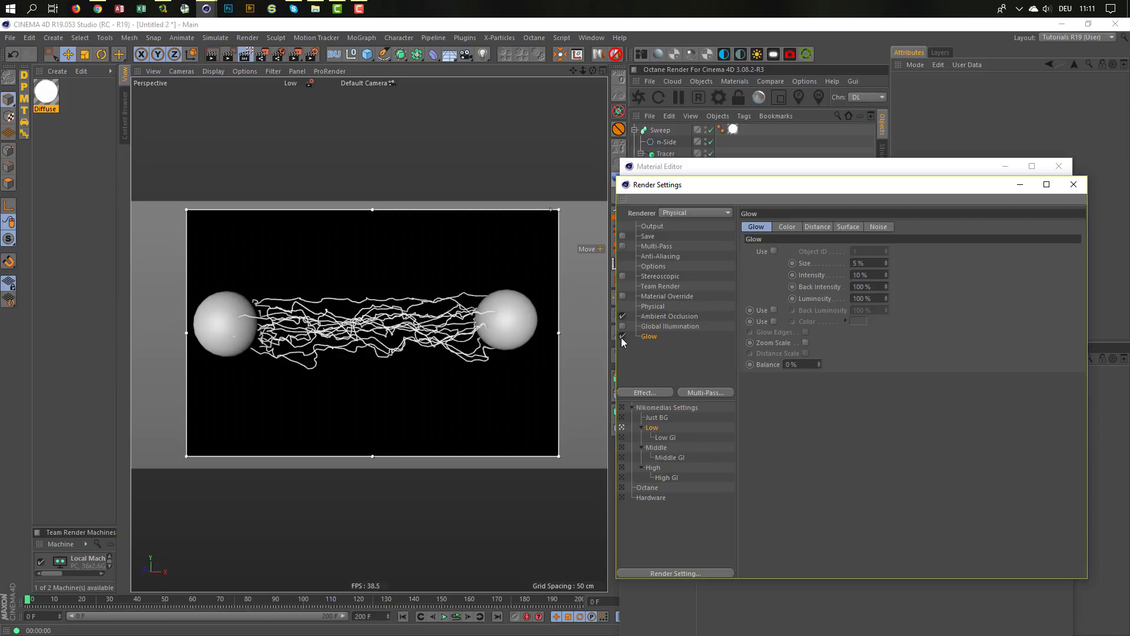
left_click(622, 337)
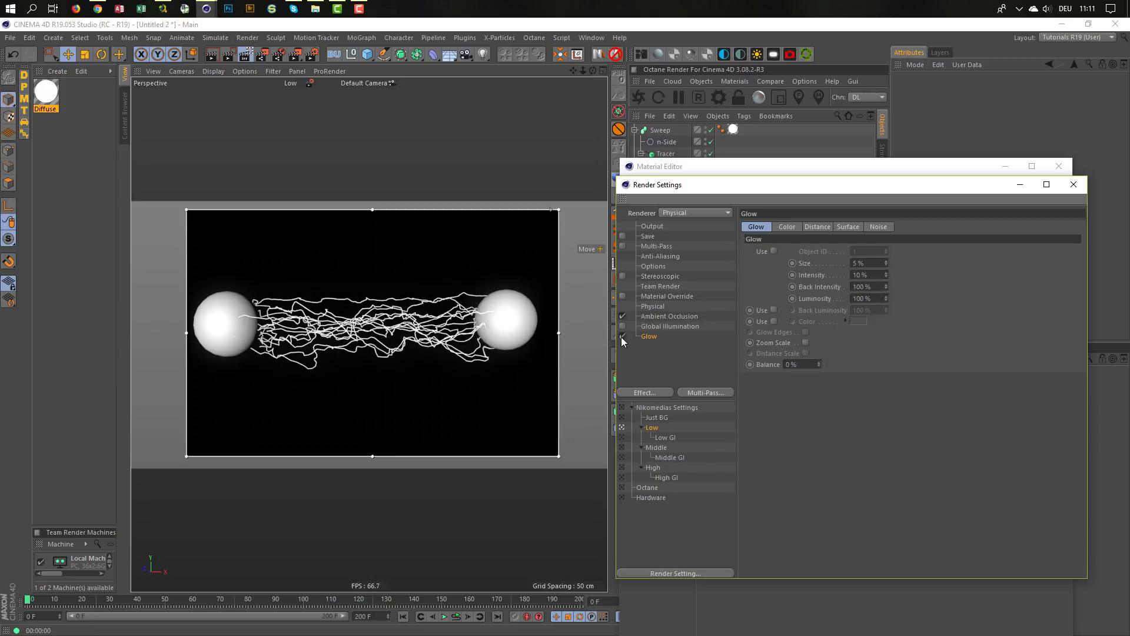
left_click_drag(726, 187, 673, 237)
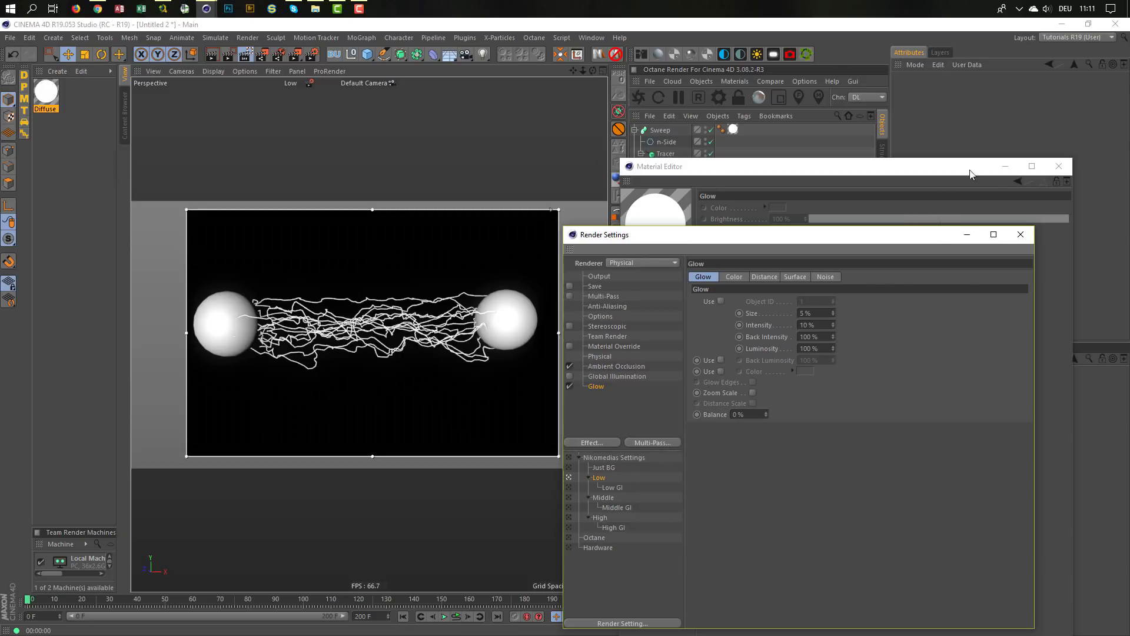
left_click(1059, 166)
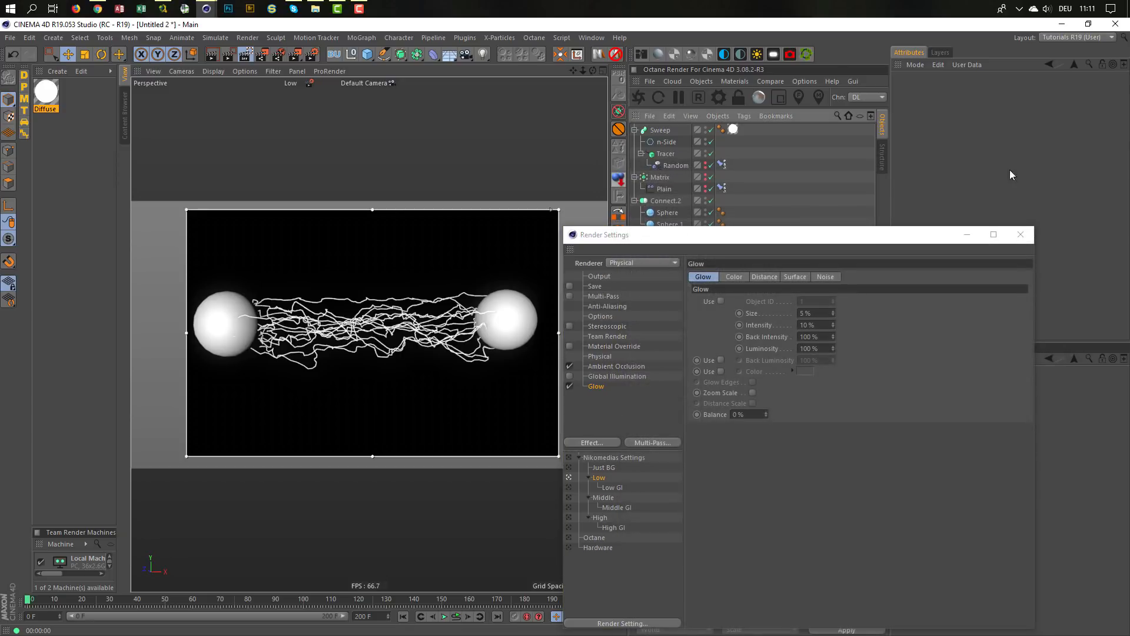
- Add a Compositing tag to the Sweep object, enable object buffer 1 on it, and deselect everything
left_click(660, 130)
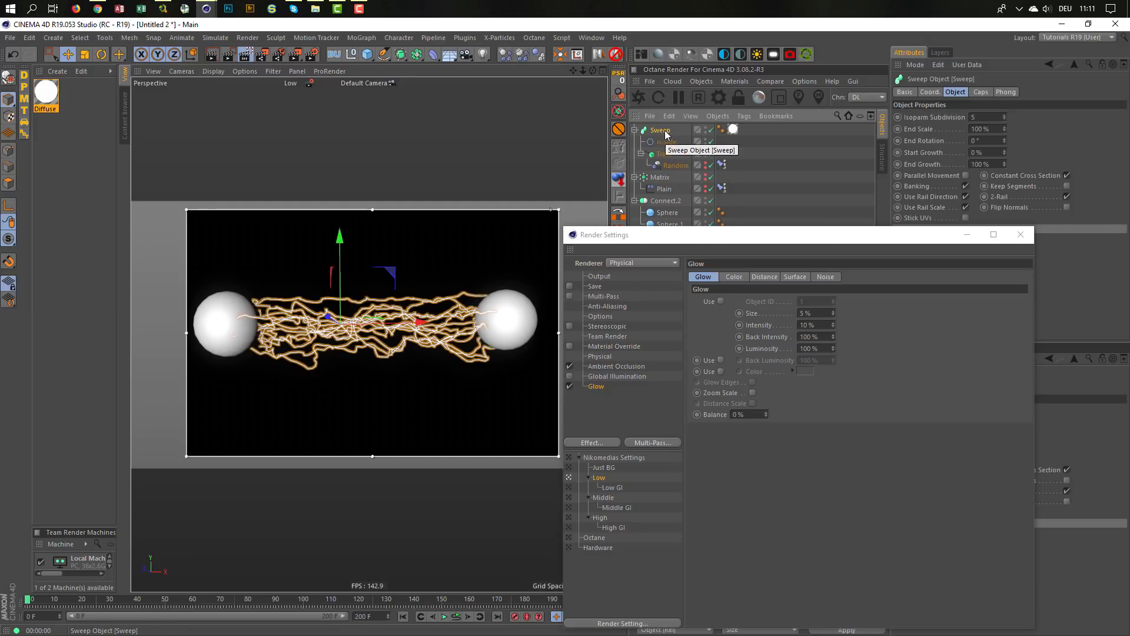
right_click(666, 133)
mouse_move(741, 138)
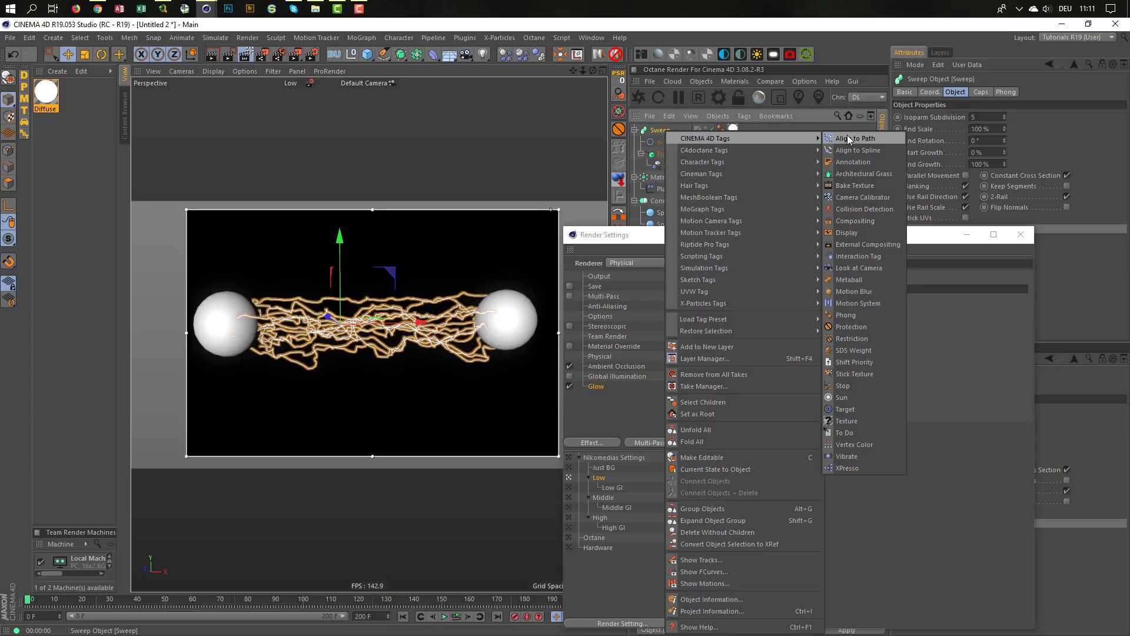
left_click(862, 221)
left_click(1088, 93)
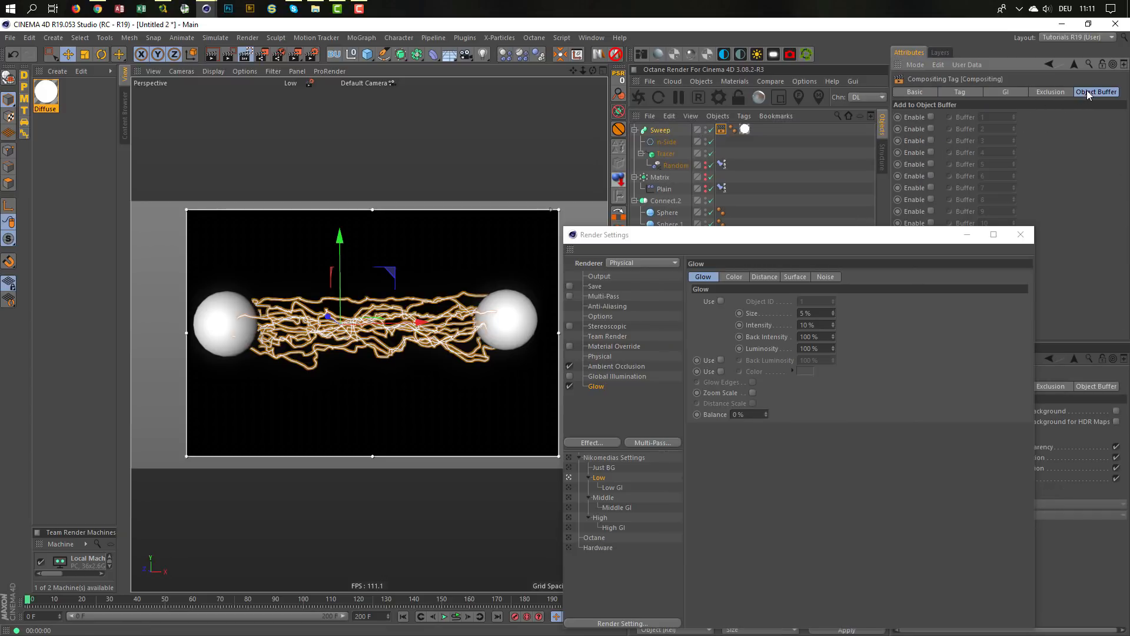
left_click(930, 117)
left_click(771, 215)
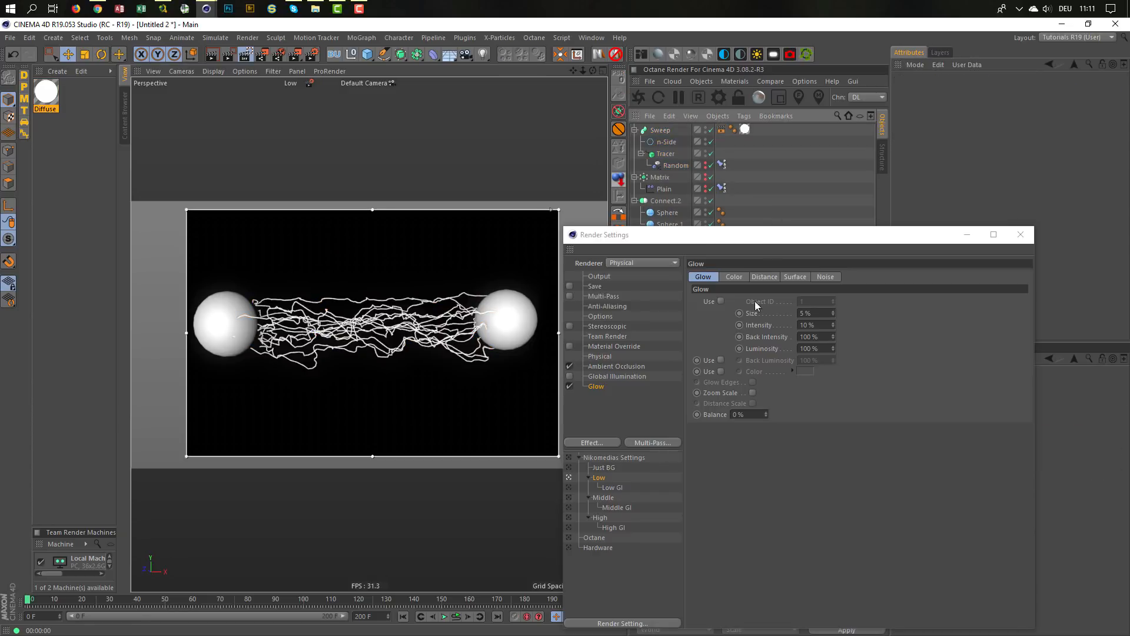
- Restrict the Glow render effect to object ID 1, with Glow Edges enabled and Intensity set to 20 %
left_click(721, 301)
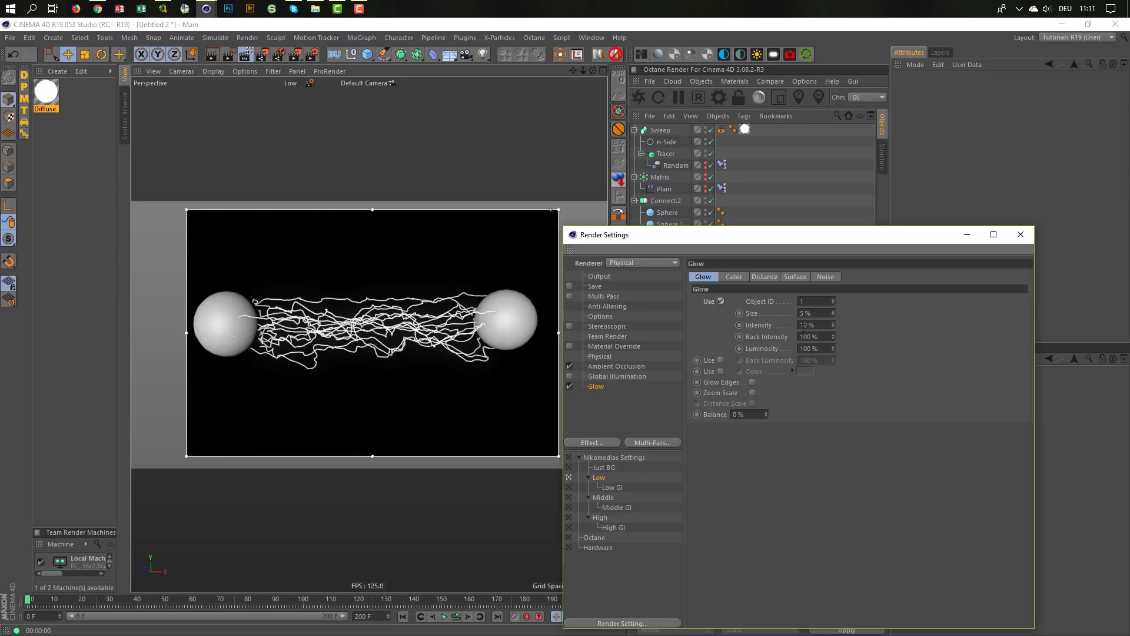
left_click(754, 382)
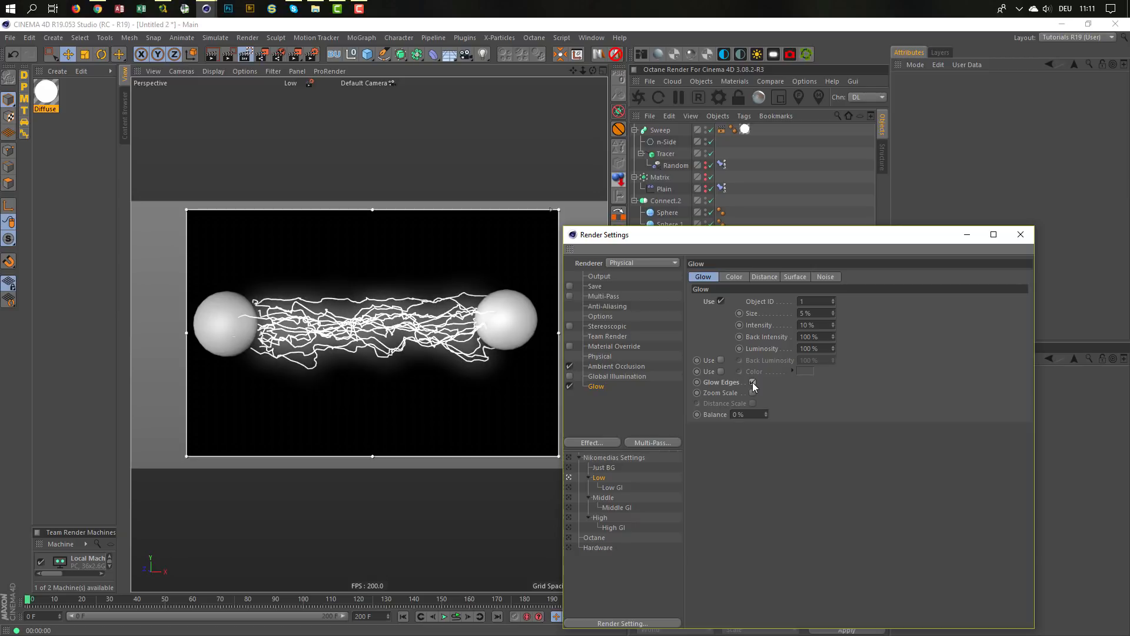
left_click(752, 383)
left_click(819, 326)
type("20")
key("Return")
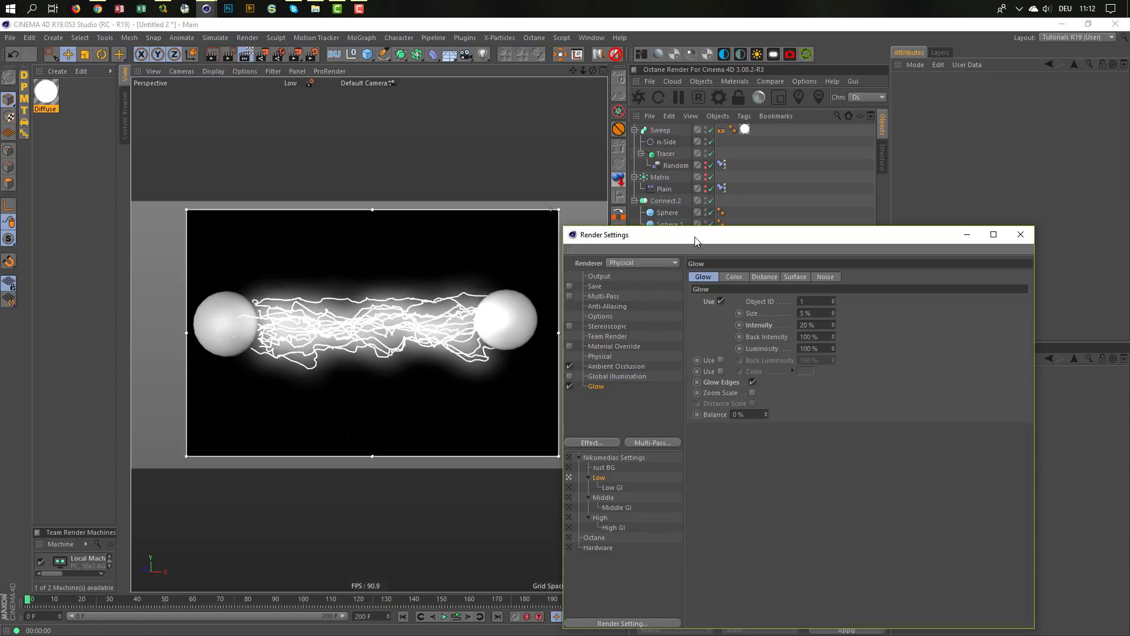
- Move the Sphere object over to Sphere.1 and back out to check how the arcs and glow react to the distance
left_click_drag(696, 241, 720, 271)
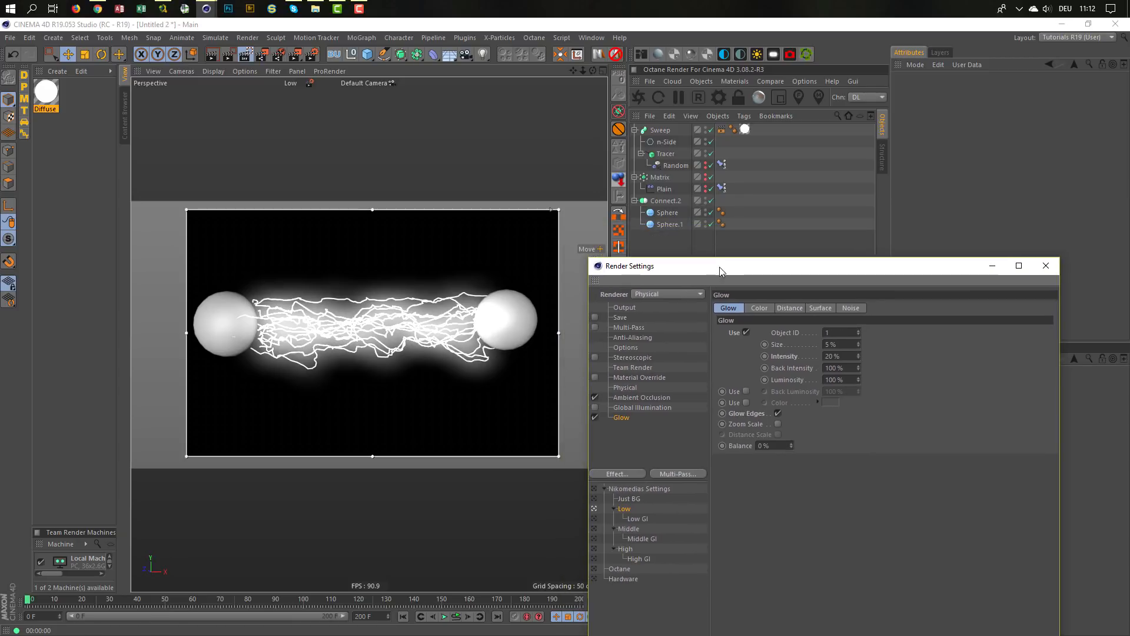
left_click(671, 224)
left_click(669, 213)
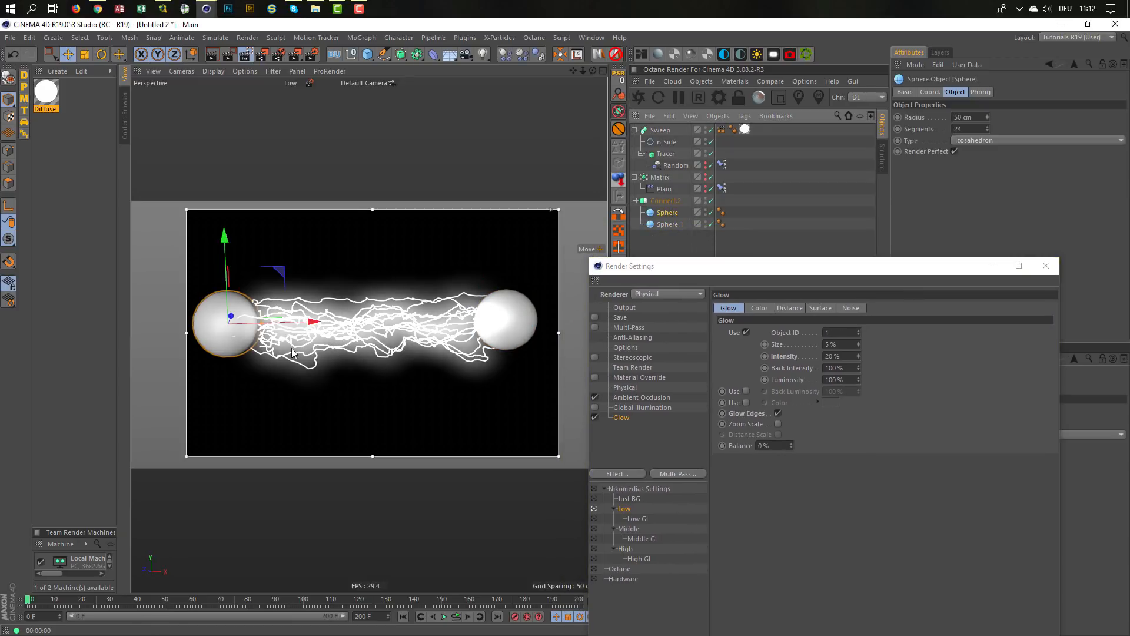
left_click_drag(315, 326, 482, 339)
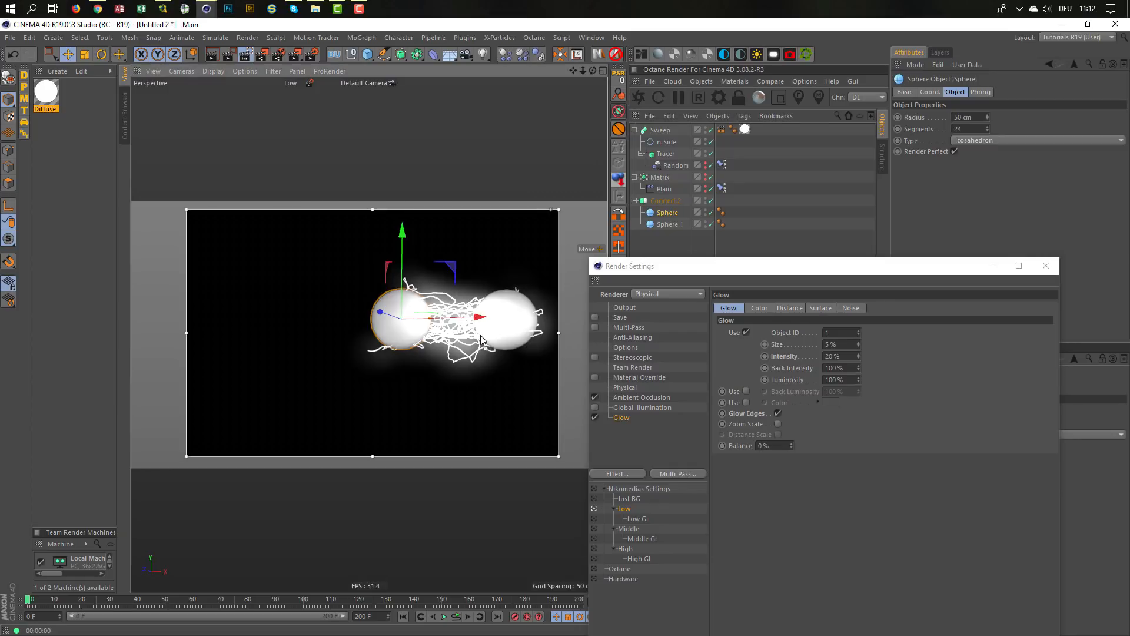
left_click_drag(482, 323, 565, 319)
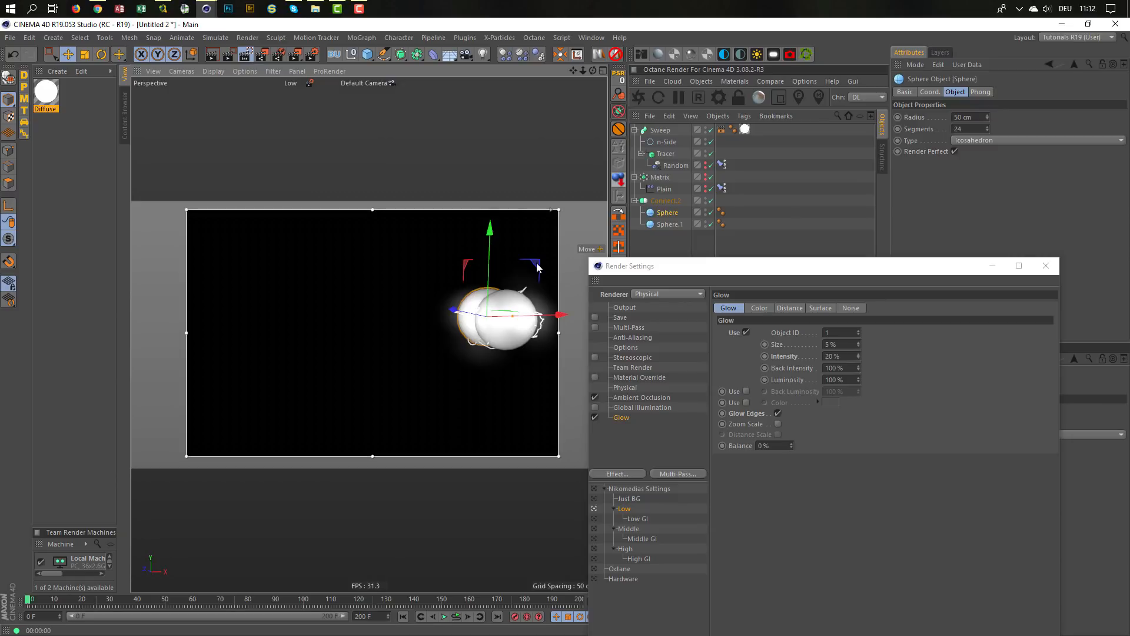
left_click_drag(537, 268, 282, 263)
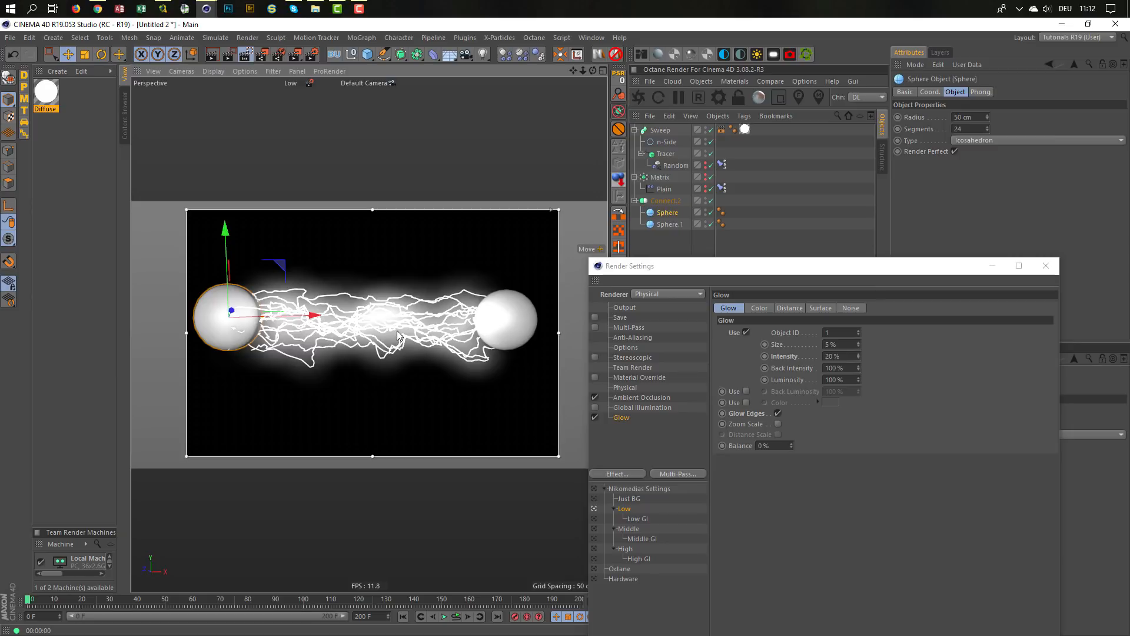
- Set the Glow effect's Size to 3 % and its Intensity to 50 %
left_click(843, 345)
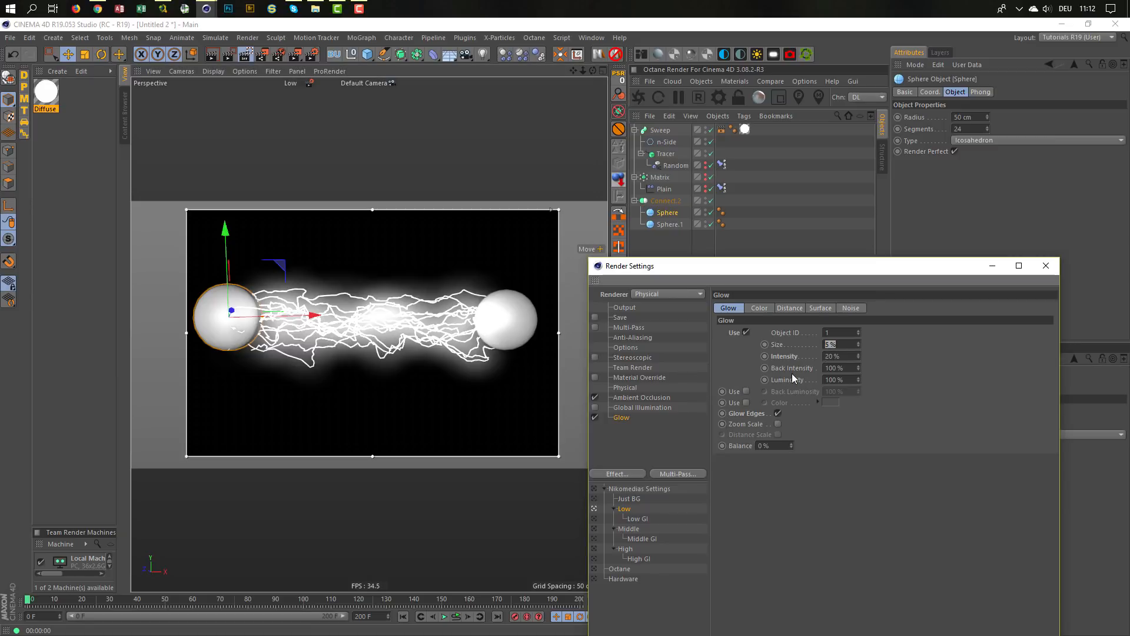
type("3")
key("Return")
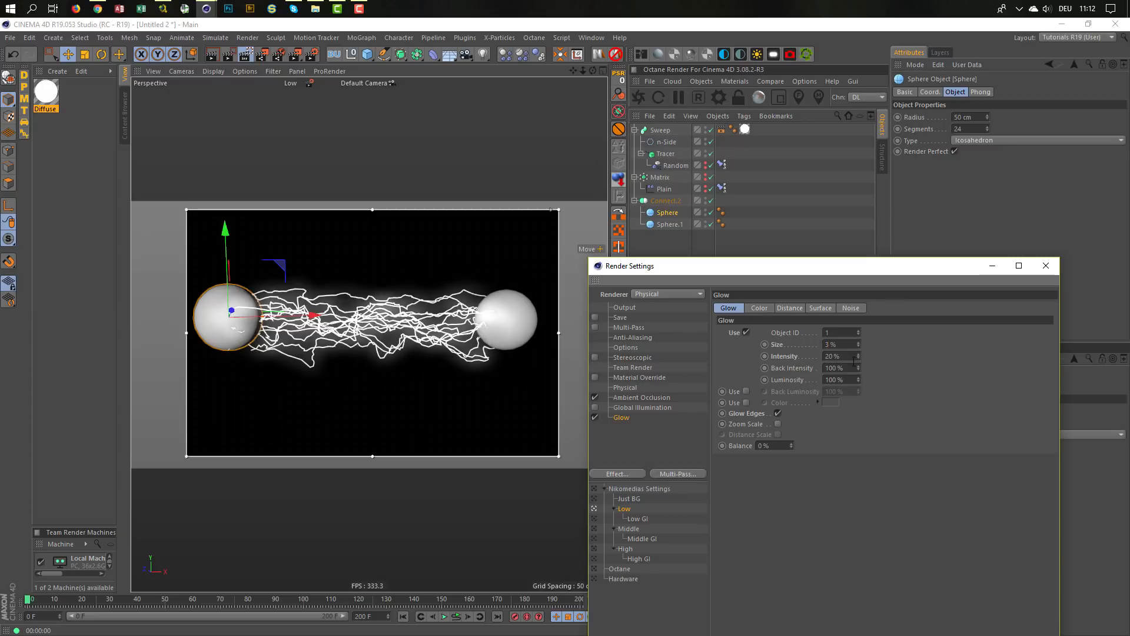
type("50")
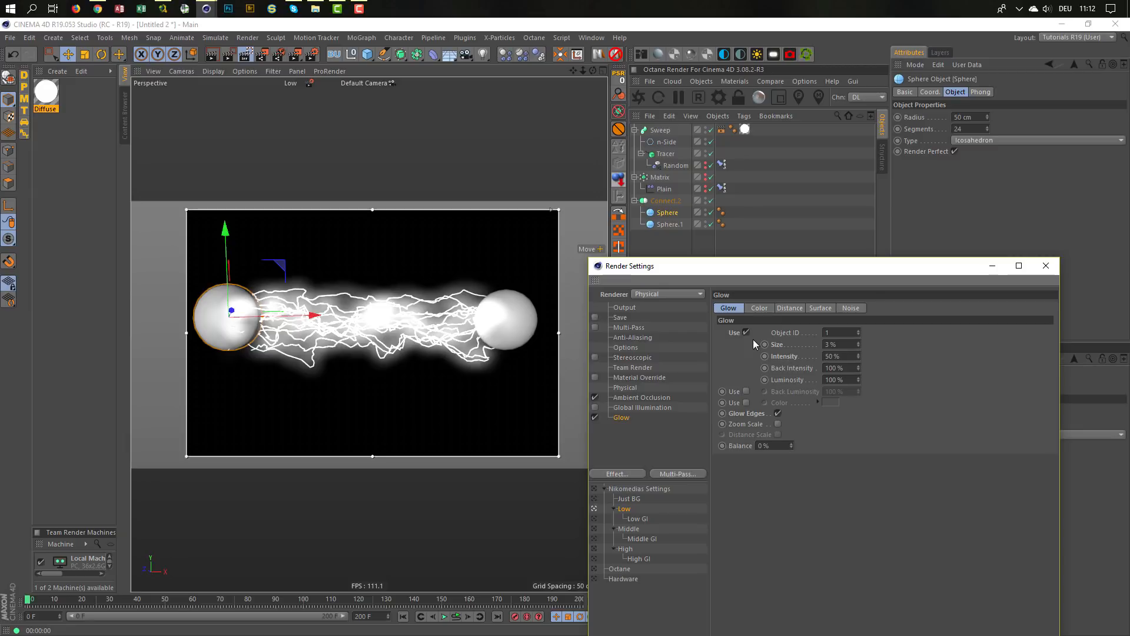
- Delete the Diffuse material and remove its leftover texture tag from the Sweep object
left_click(52, 92)
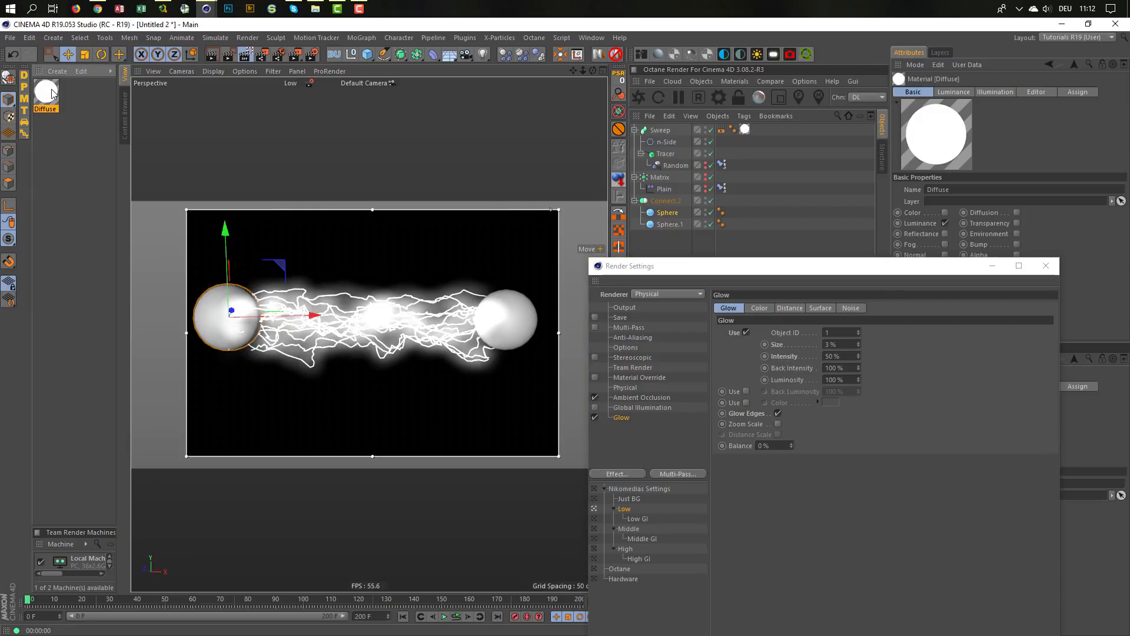
key("Delete")
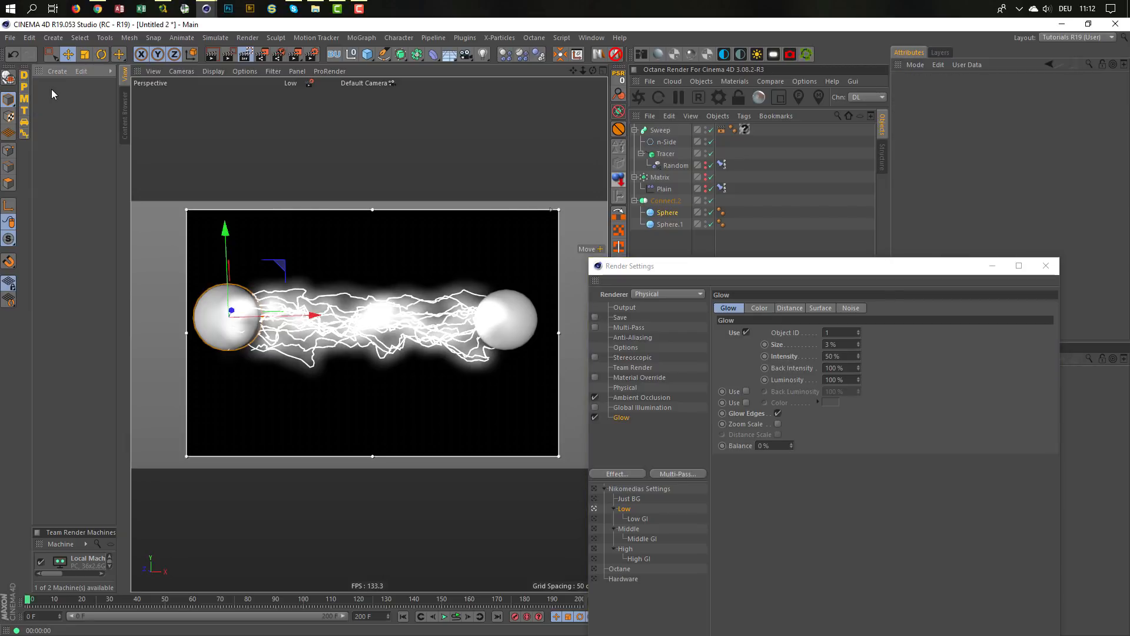
left_click(746, 130)
key("Delete")
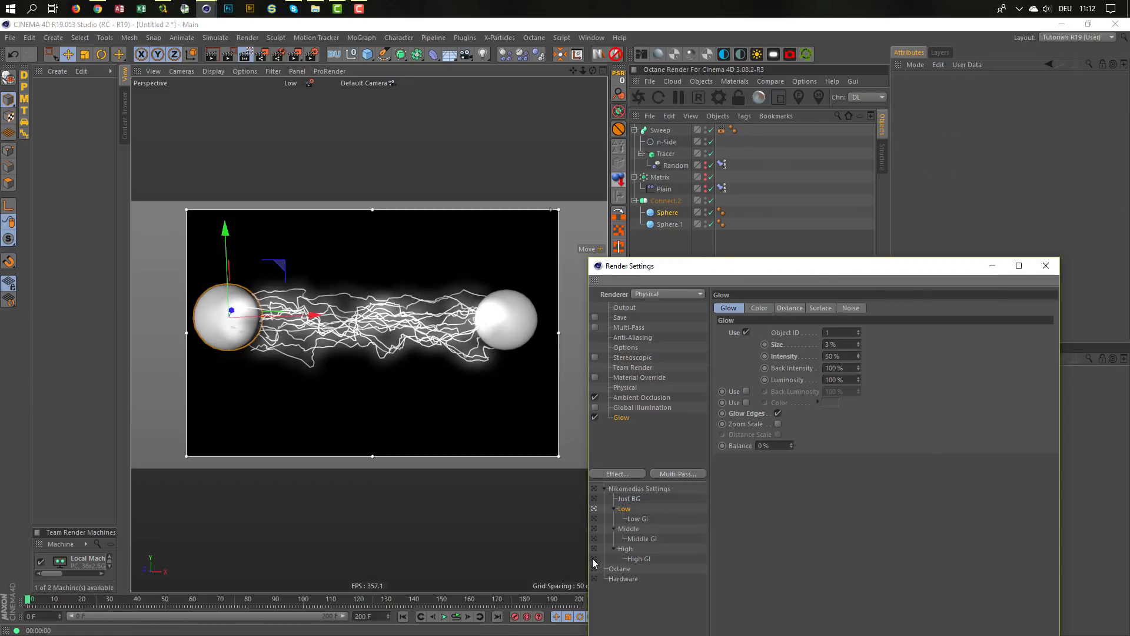
- Activate the Octane render preset, close the render settings, and switch off the interactive render region
left_click(618, 569)
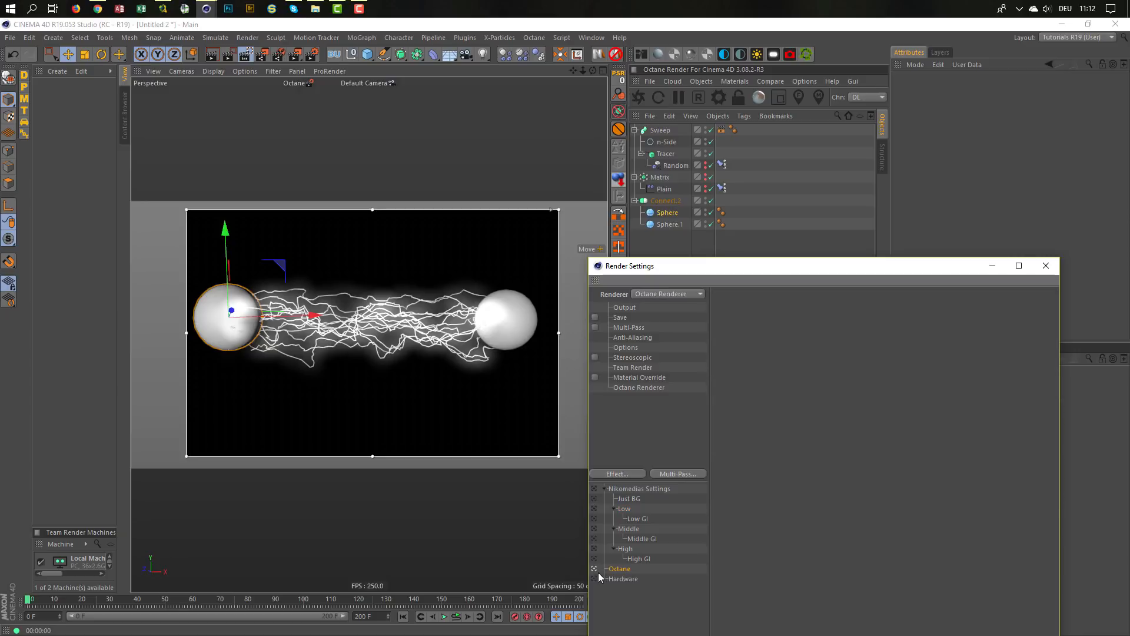
left_click(641, 389)
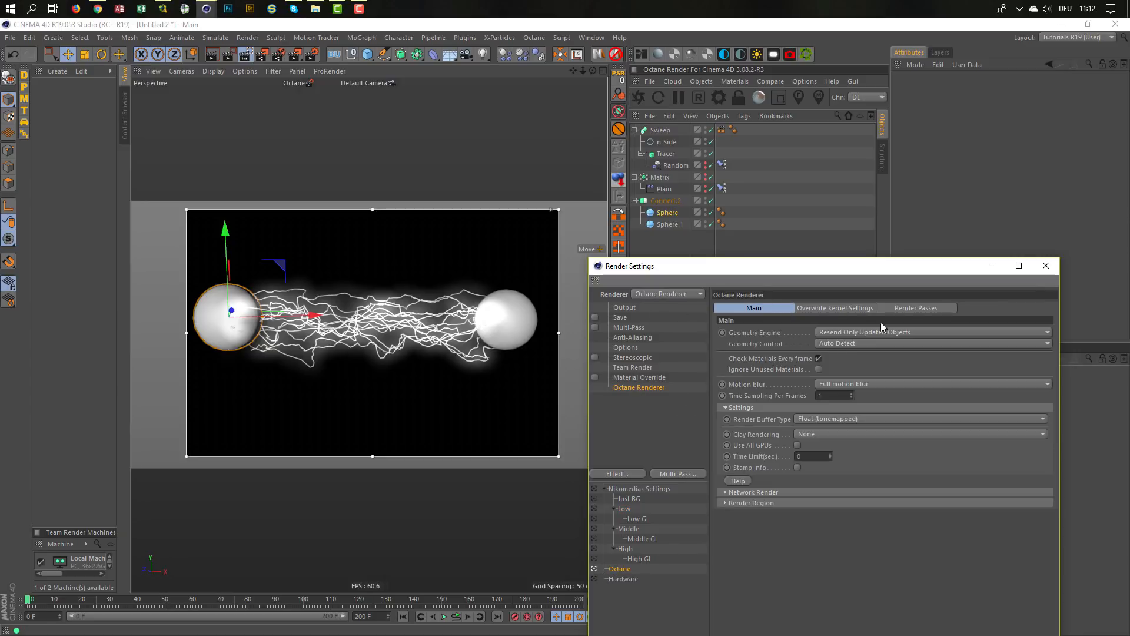
left_click(1047, 266)
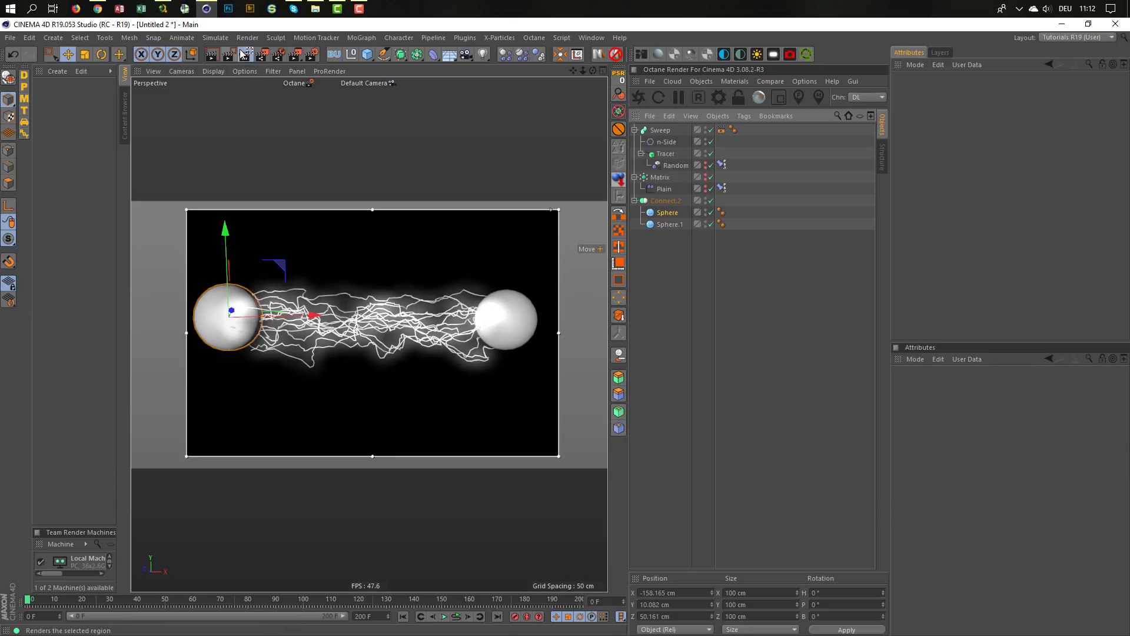
left_click(244, 55)
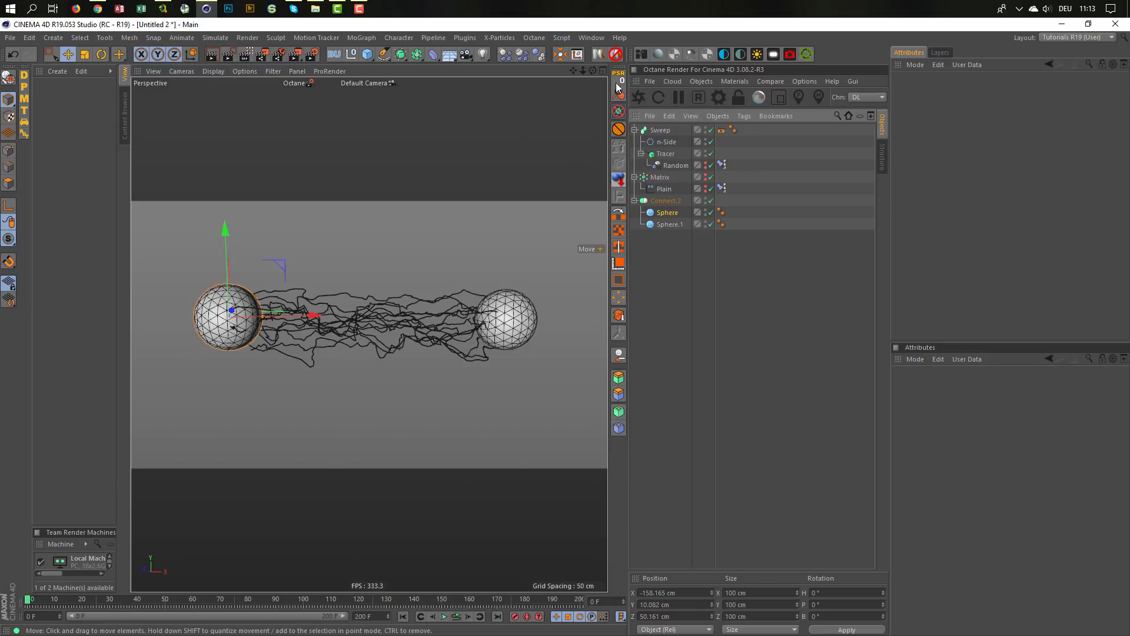
- Create an Octane diffuse material and connect a Blackbody emission node to its Emission input in the Octane Node Editor
left_click(659, 56)
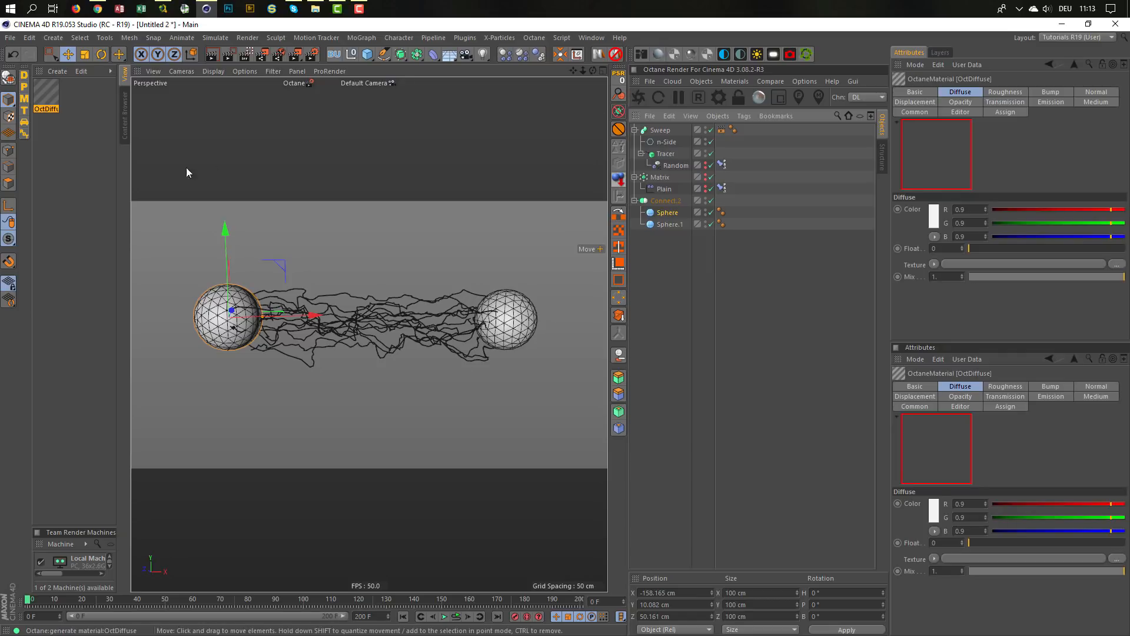
double_click(46, 92)
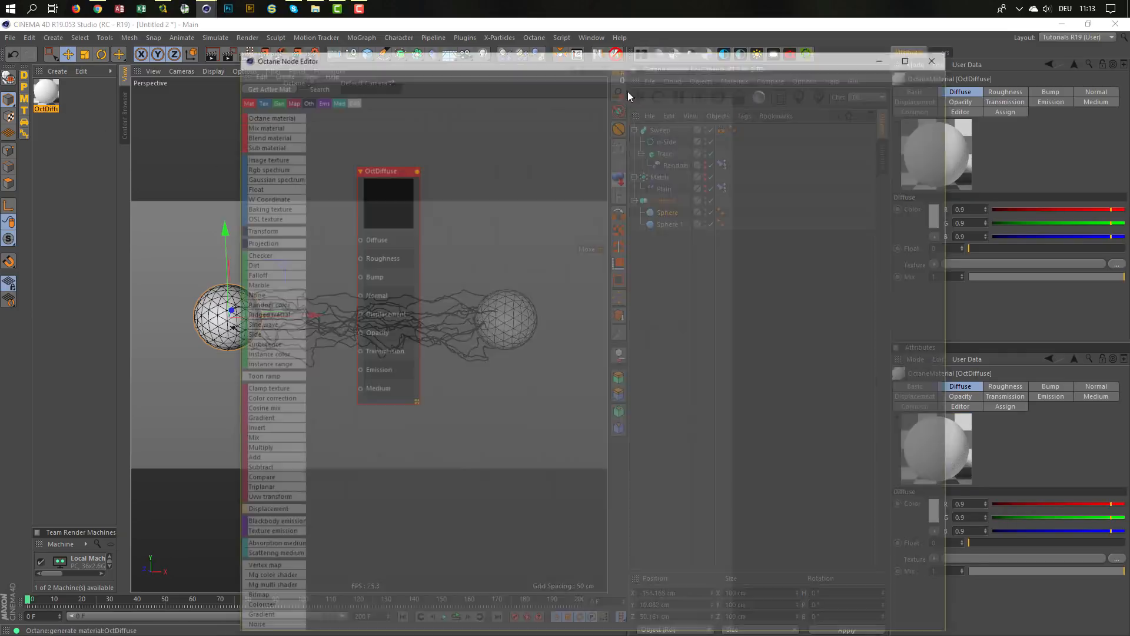
middle_click_drag(437, 182, 623, 250)
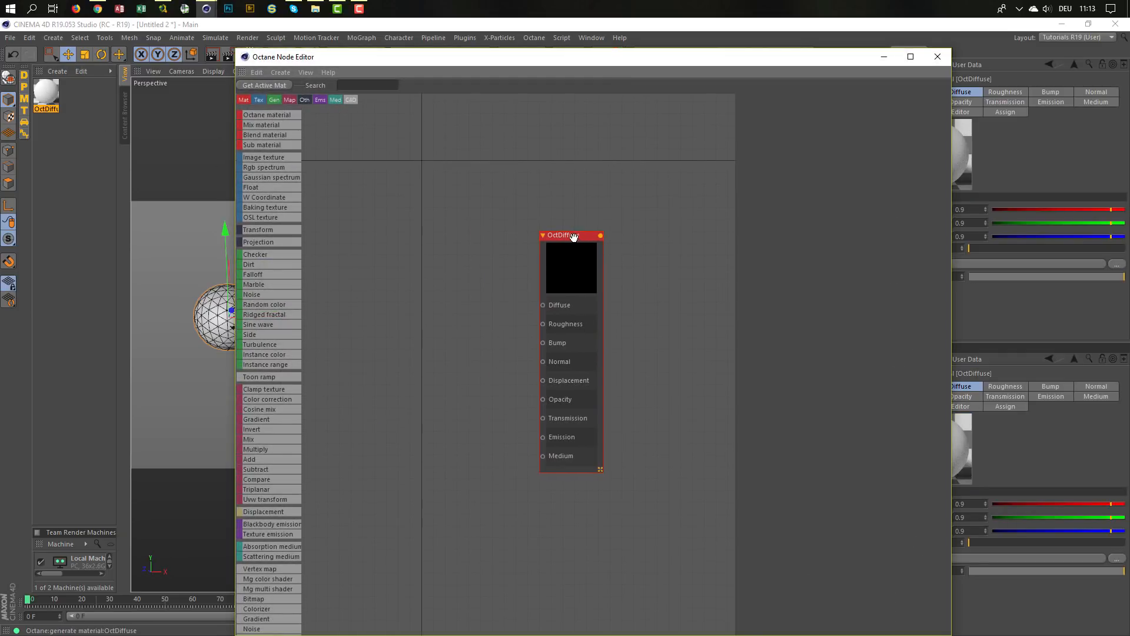
left_click_drag(573, 238, 503, 214)
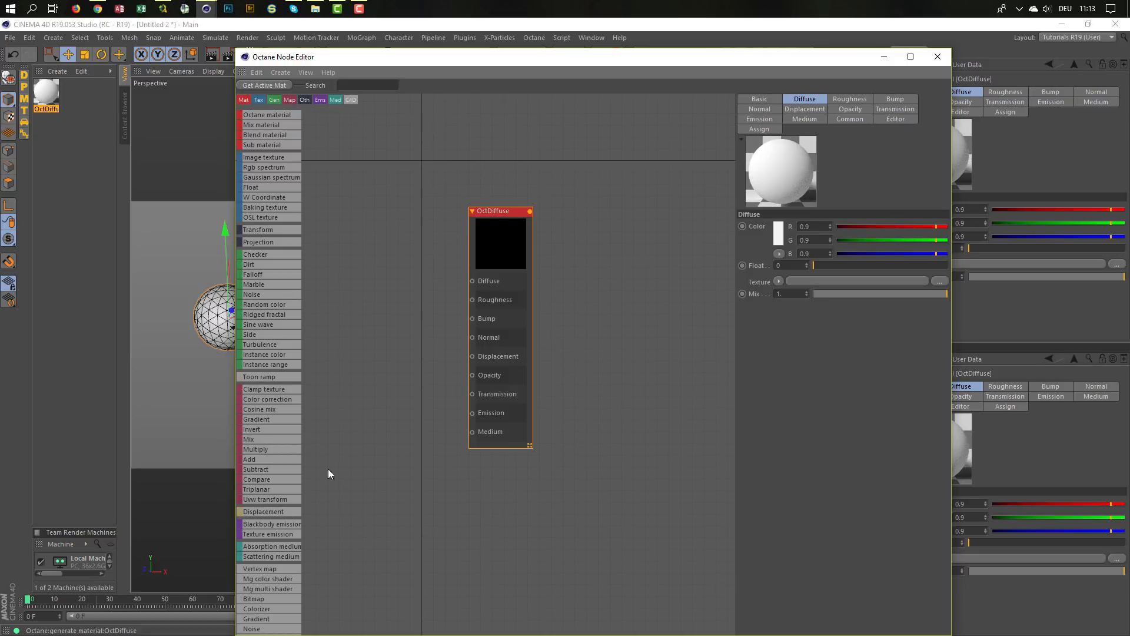
left_click_drag(281, 524, 472, 412)
left_click(398, 408)
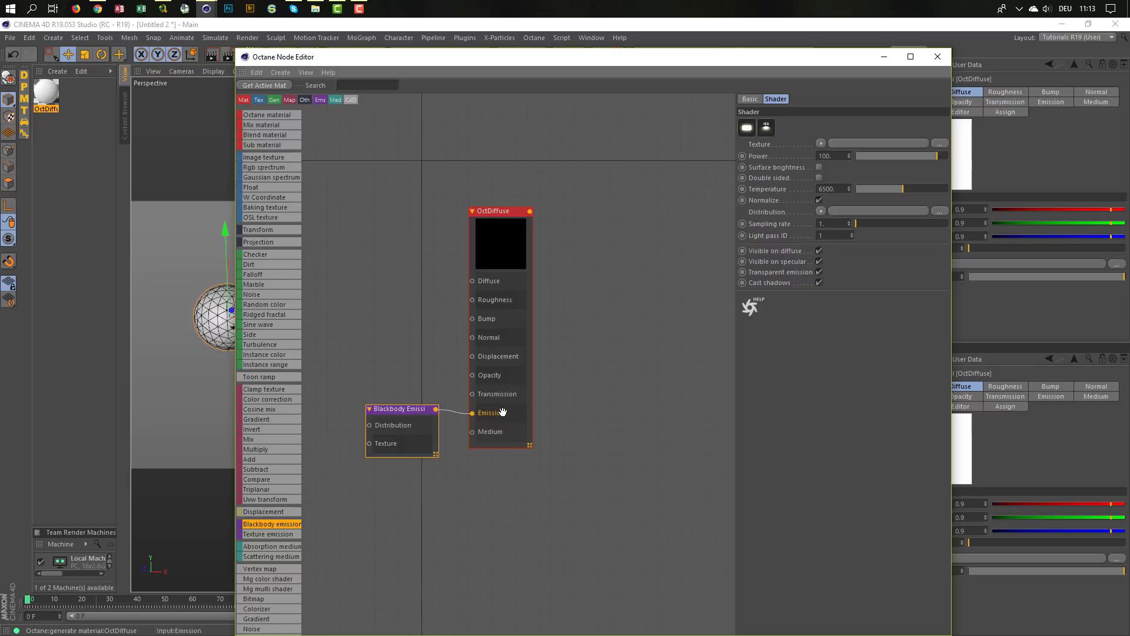
left_click_drag(237, 50, 449, 268)
left_click_drag(544, 276, 265, 163)
middle_click_drag(382, 366, 351, 285)
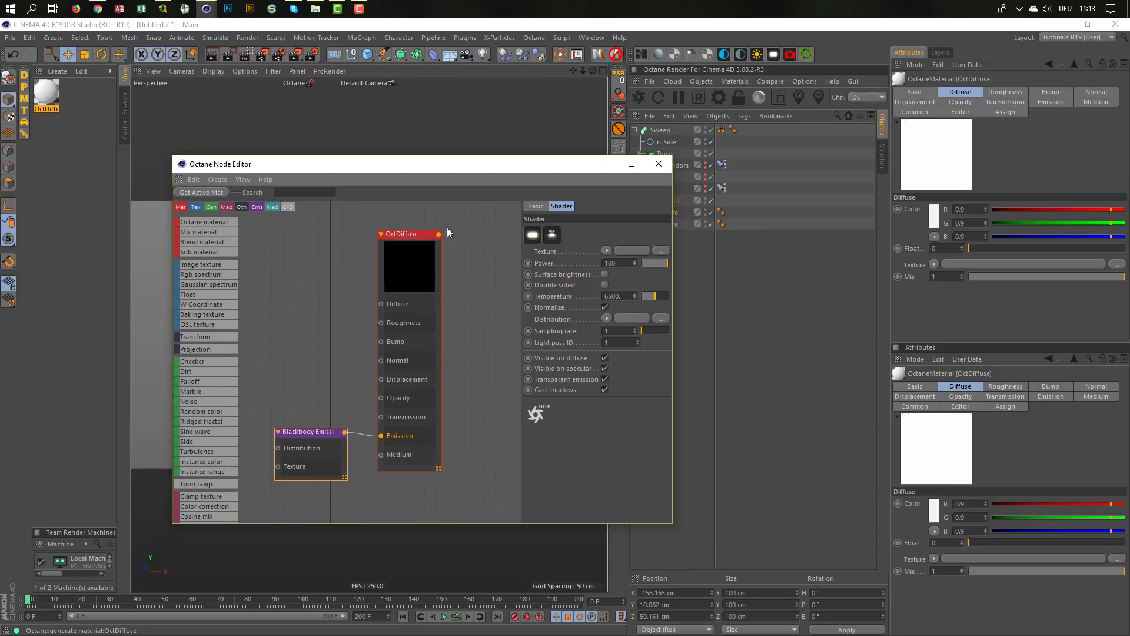
- Reload the Tutorials R19 (User) layout
left_click(805, 78)
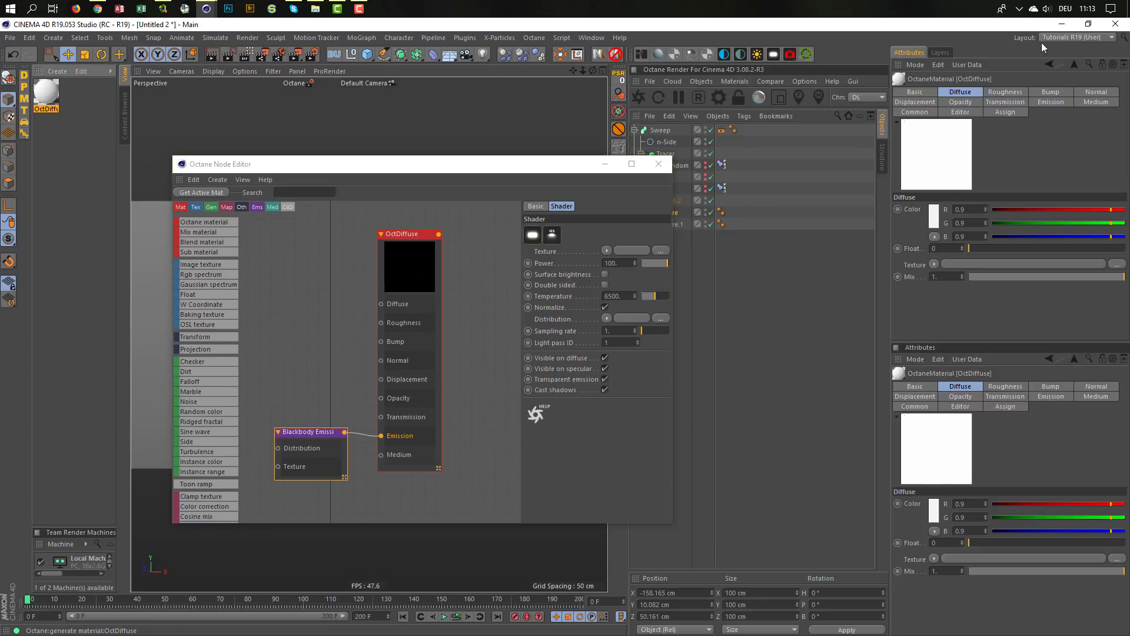
left_click(1095, 37)
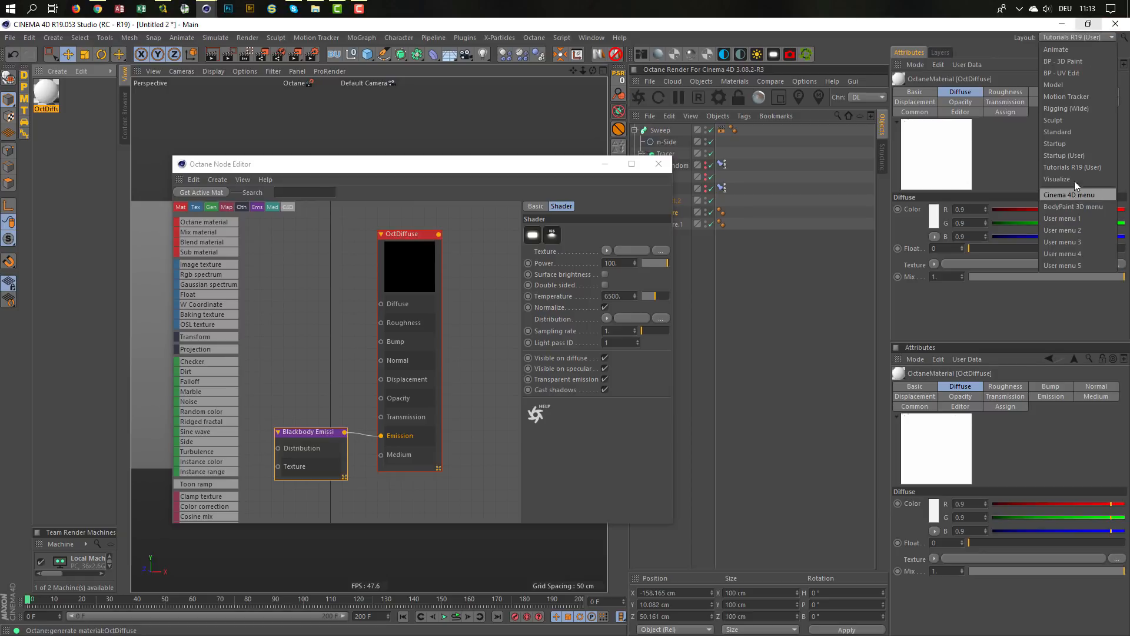
left_click(1081, 165)
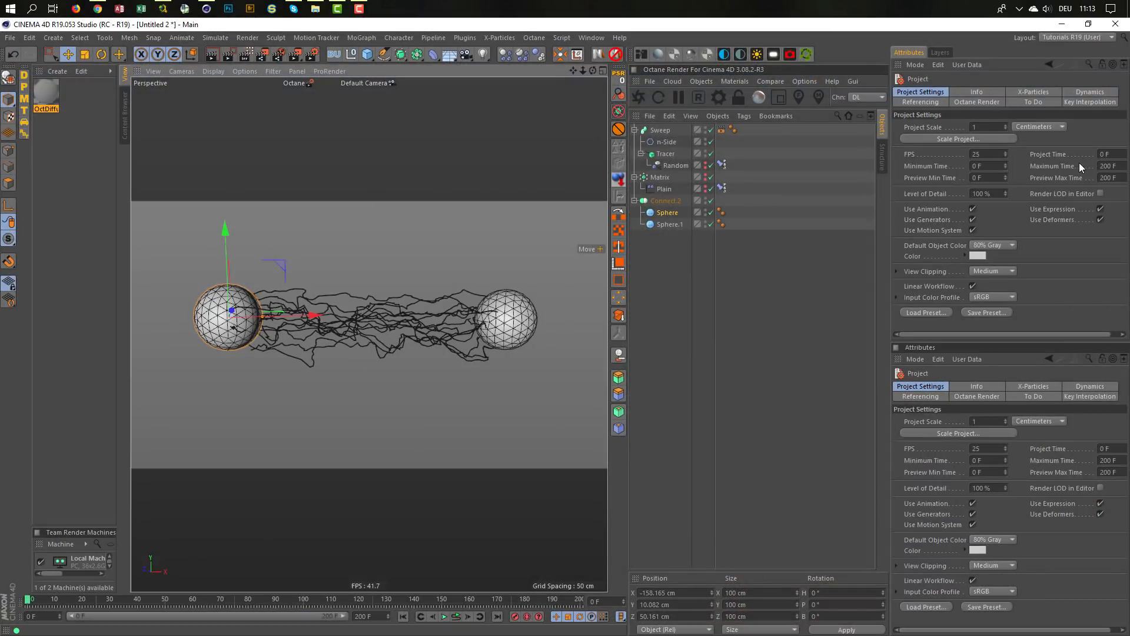
- Start rendering in the Octane Live Viewer, place its window beside the scene view, and set the channel to PT
left_click(801, 82)
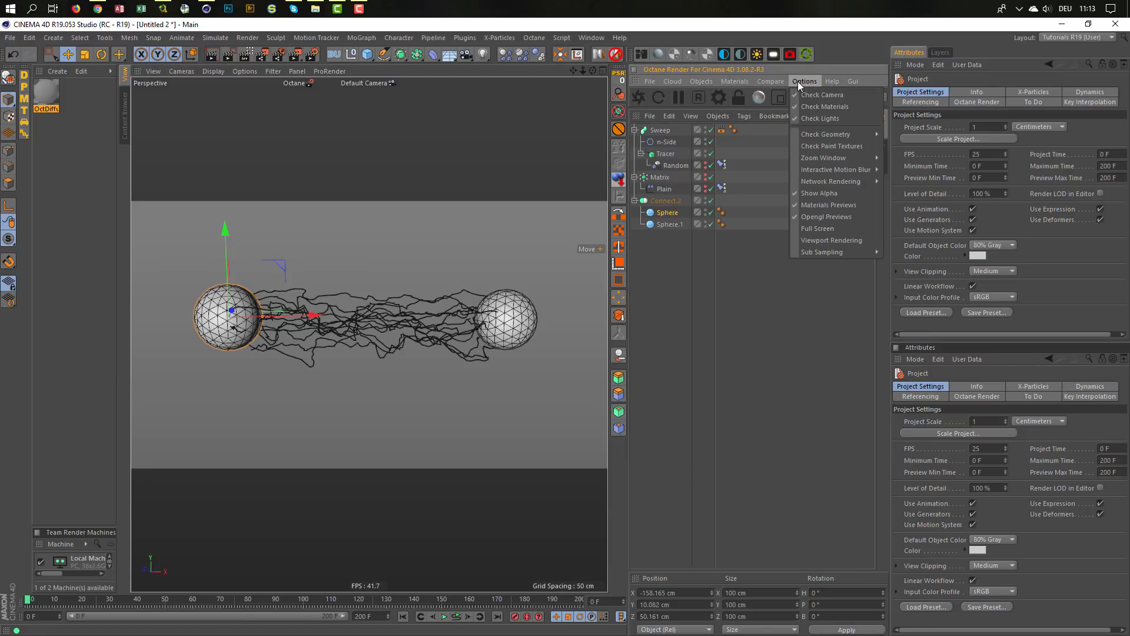
left_click(811, 286)
left_click(638, 99)
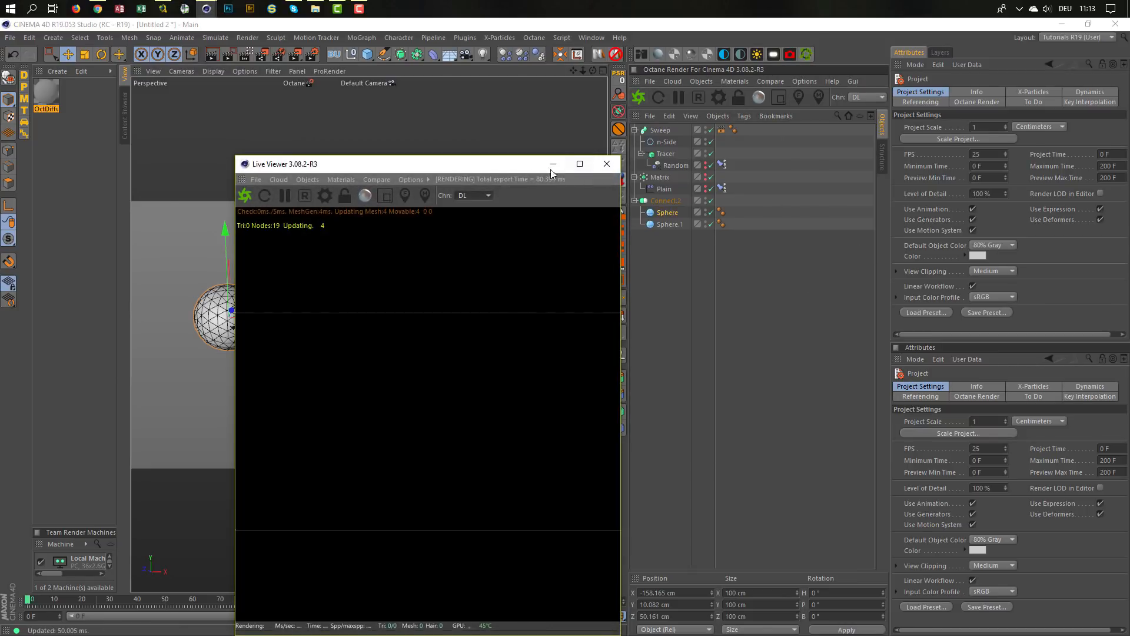
left_click_drag(435, 165, 840, 170)
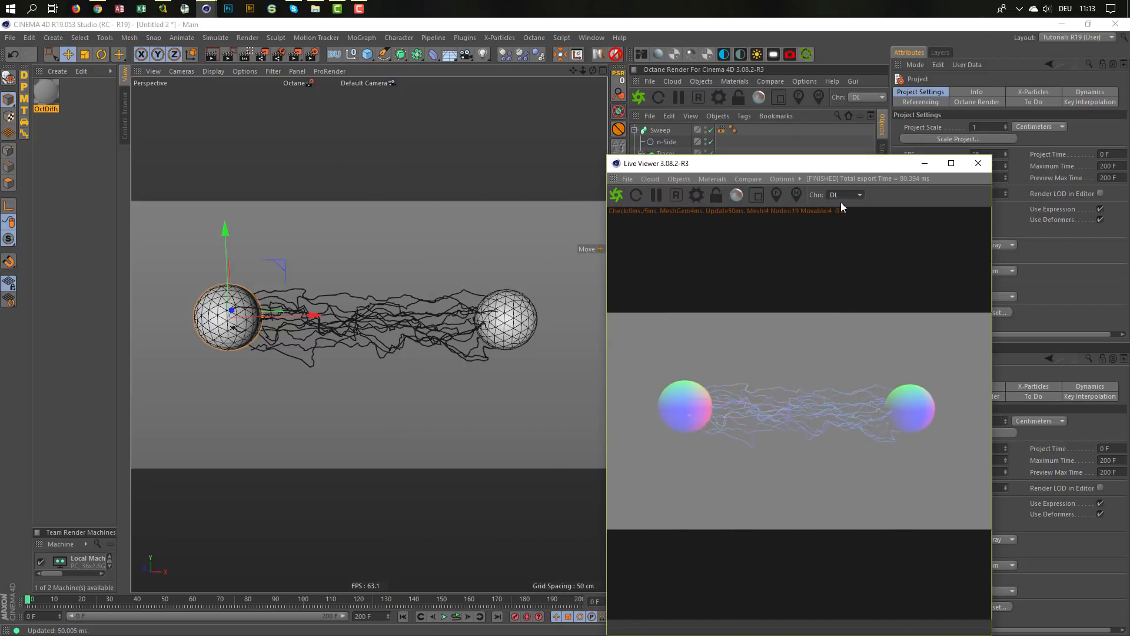
left_click(858, 196)
left_click(852, 217)
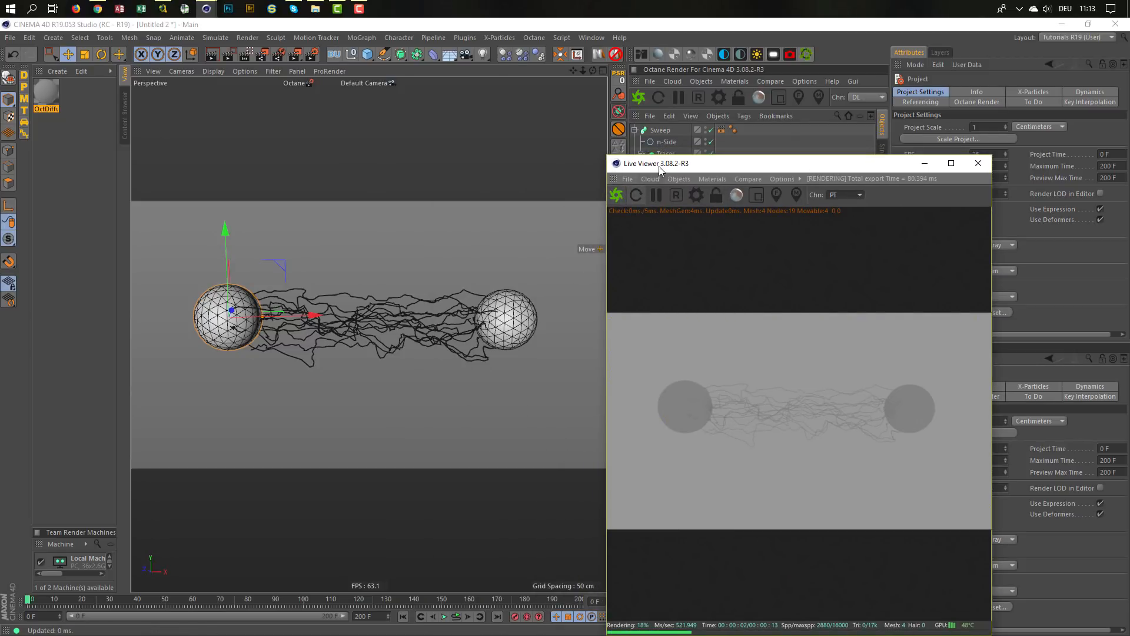
- Apply the emissive OctDiffuse material to the Sweep object and move the Live Viewer clear of the object list
left_click_drag(47, 95, 662, 130)
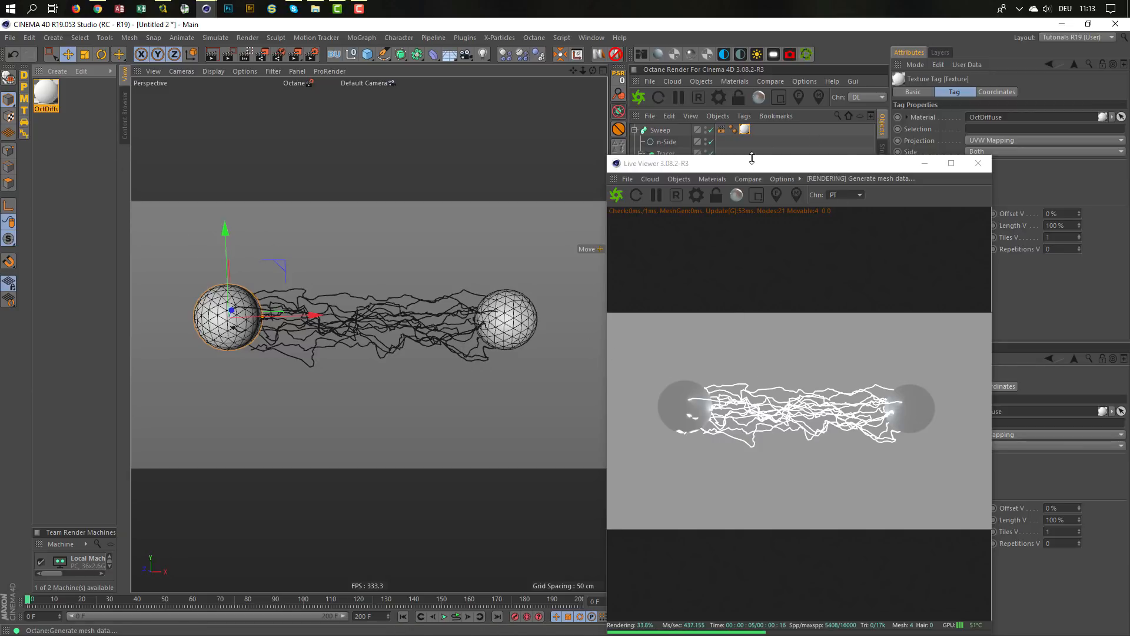
left_click_drag(751, 156, 719, 224)
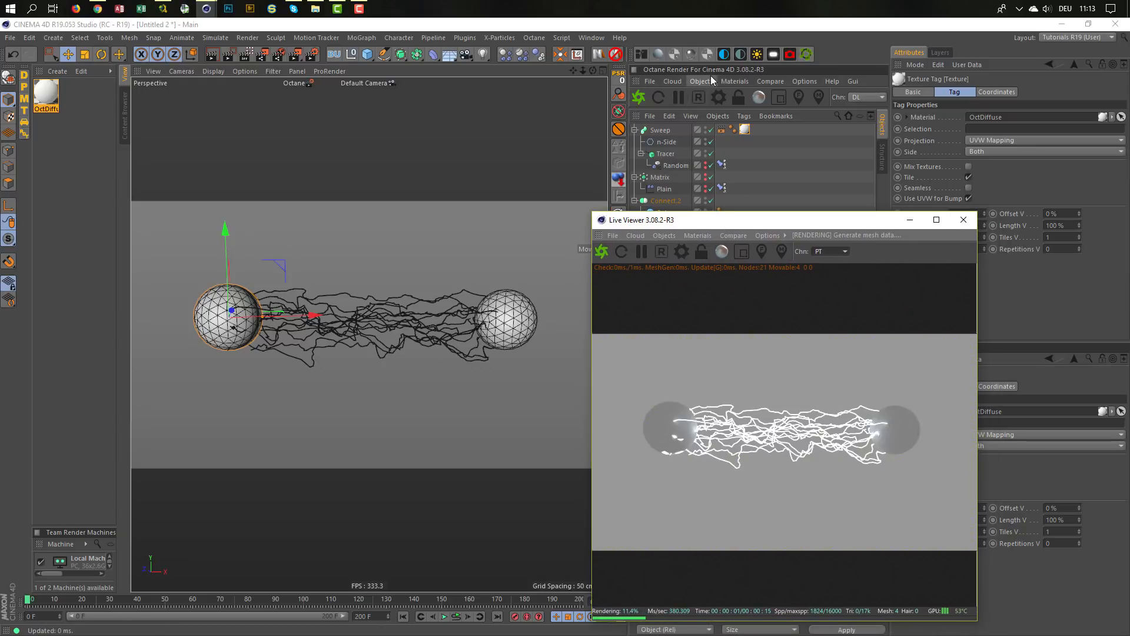
- Add an Octane sky environment and darken its RgbSpectrum texture in HSV mode to a V value of about 0.013
left_click(741, 55)
left_click(722, 129)
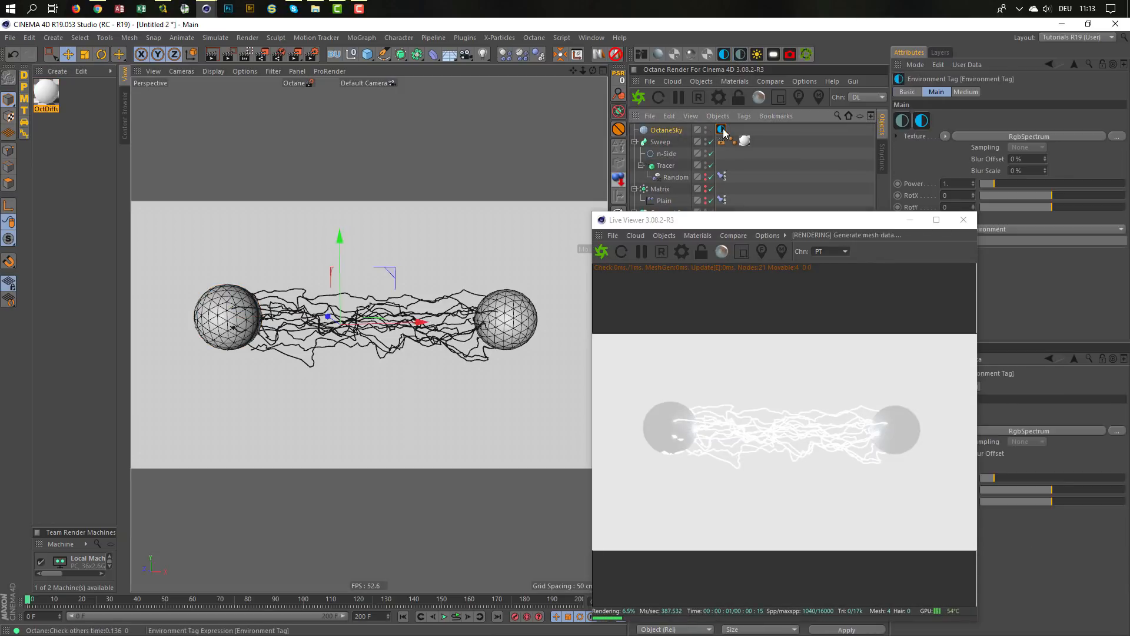
left_click(946, 170)
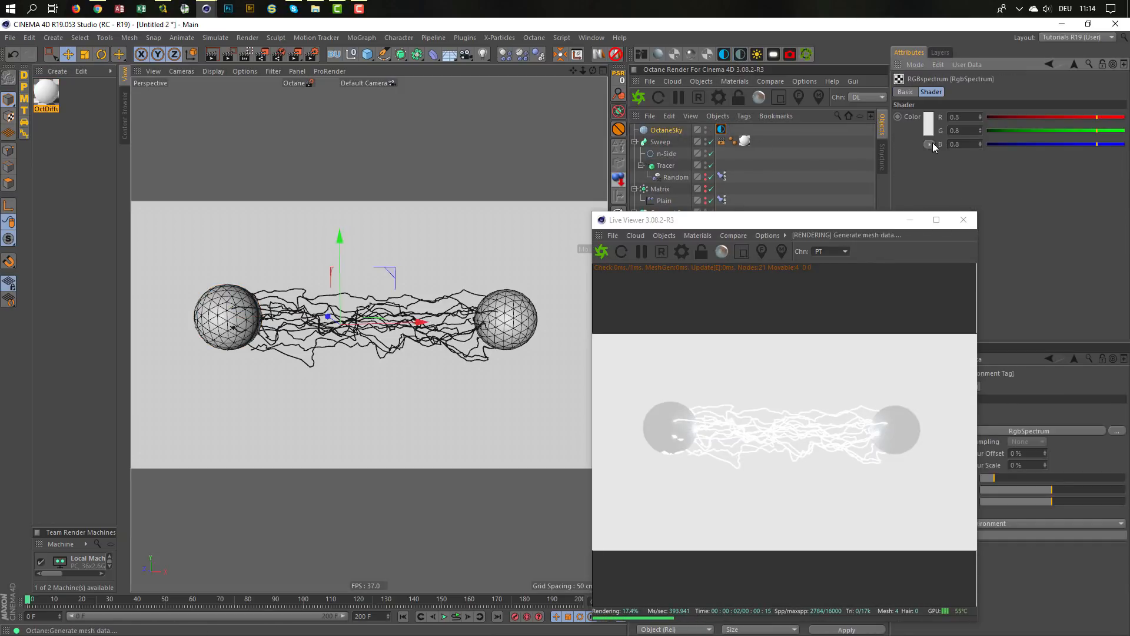
left_click(930, 145)
left_click(938, 169)
left_click_drag(1015, 145, 989, 143)
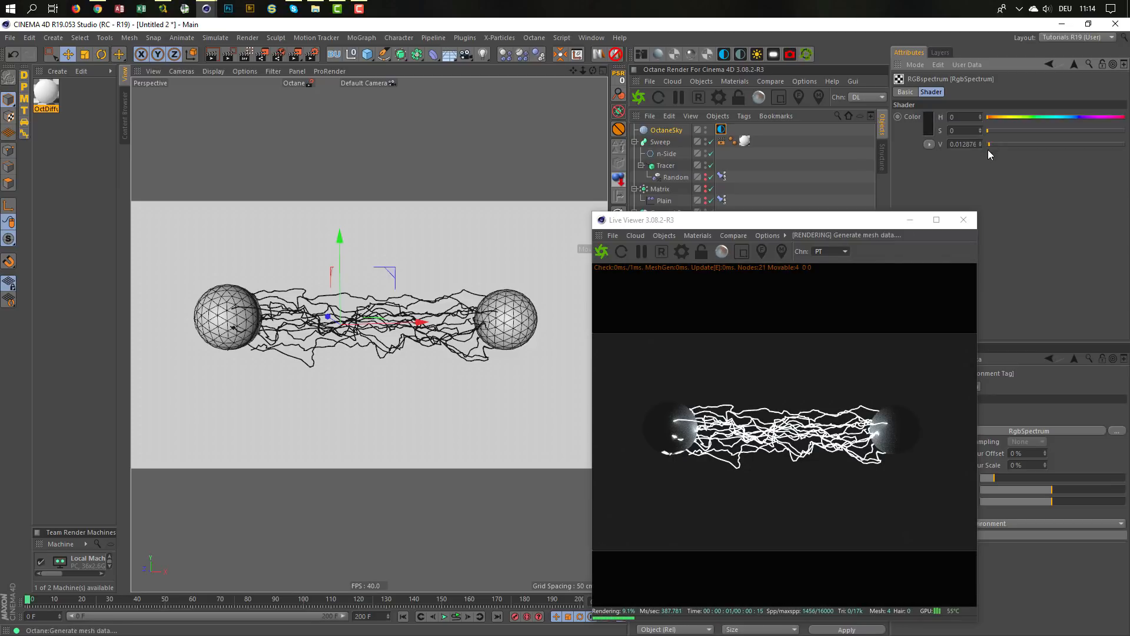
- Close the Live Viewer, restart the Octane render, and place the reopened window beside the scene view
left_click(964, 221)
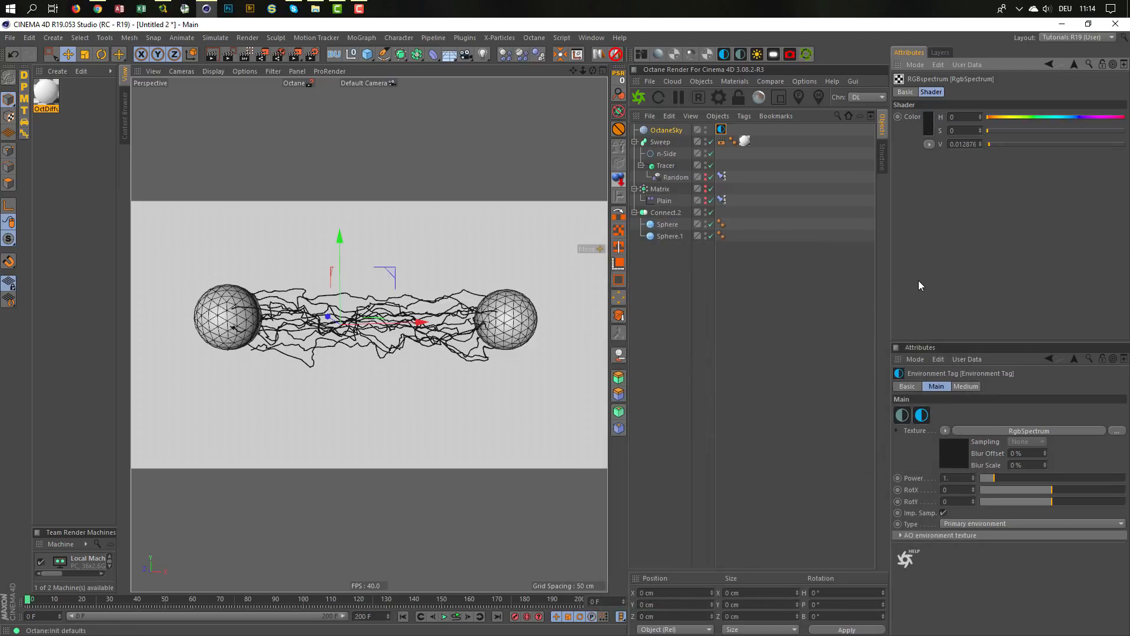
left_click(640, 98)
left_click_drag(474, 231, 752, 217)
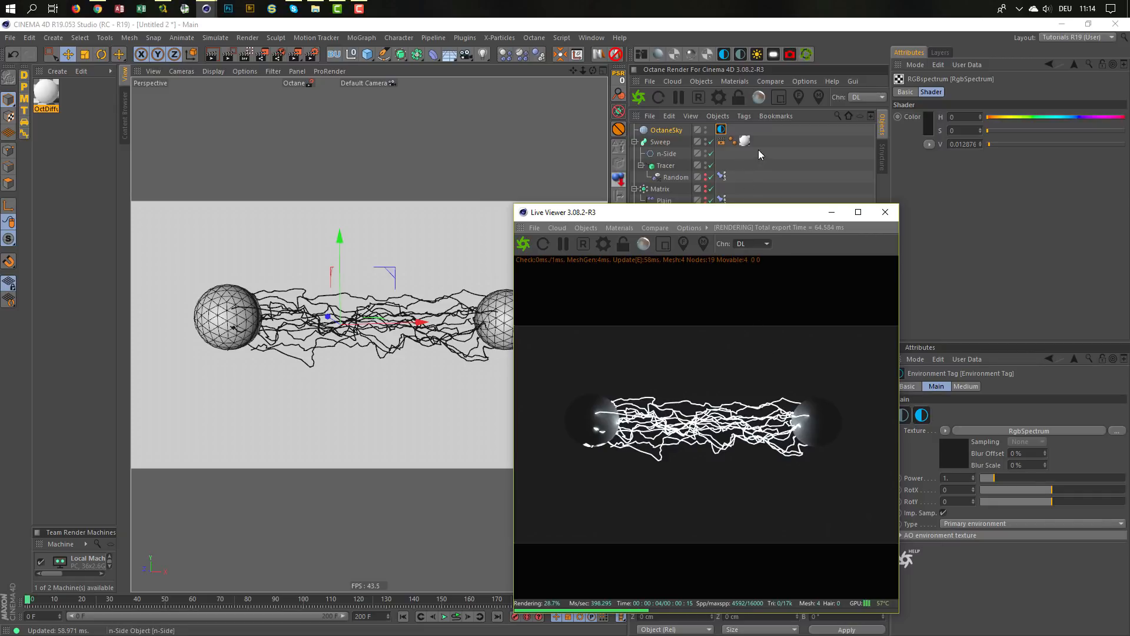
- Enable post-processing in the Octane settings and raise Bloom power to about 151.65
left_click(718, 98)
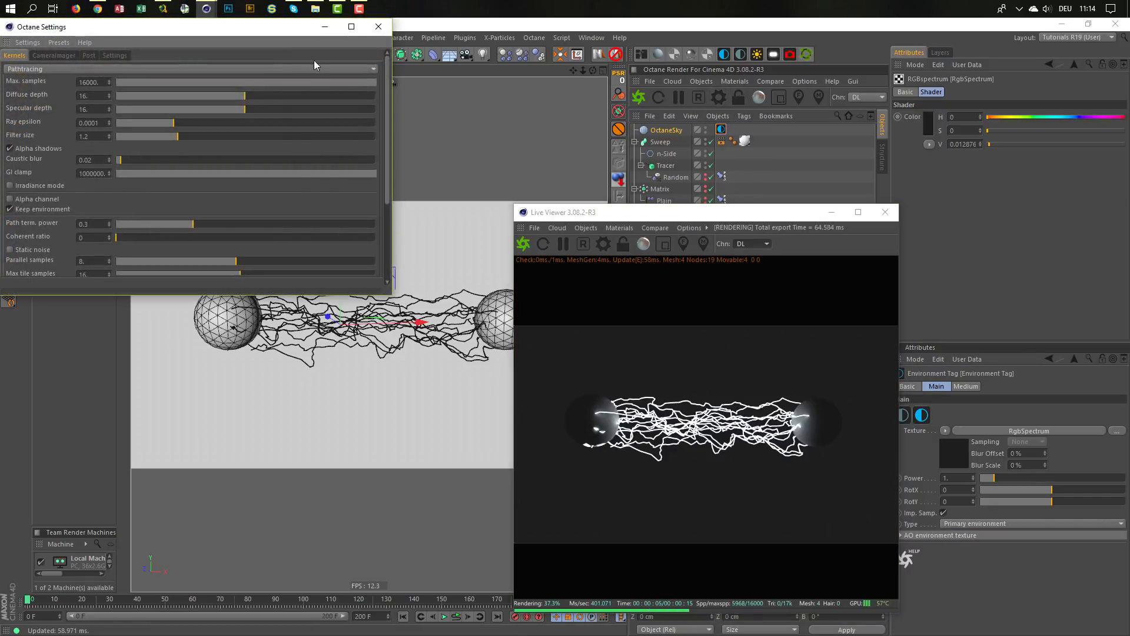
left_click_drag(296, 28, 379, 135)
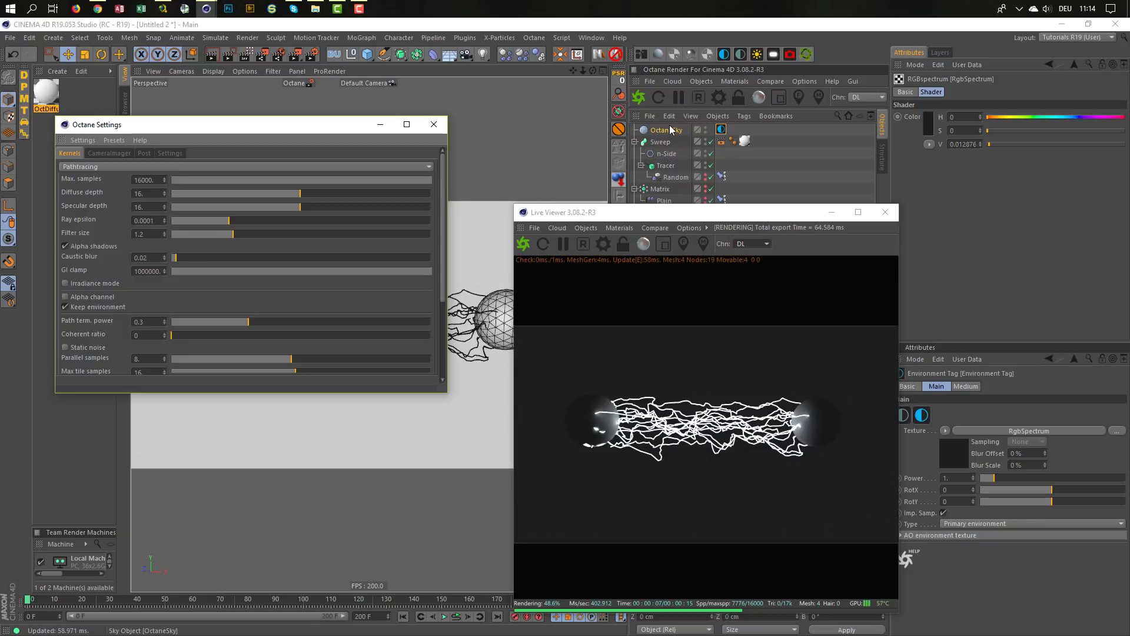
left_click(142, 154)
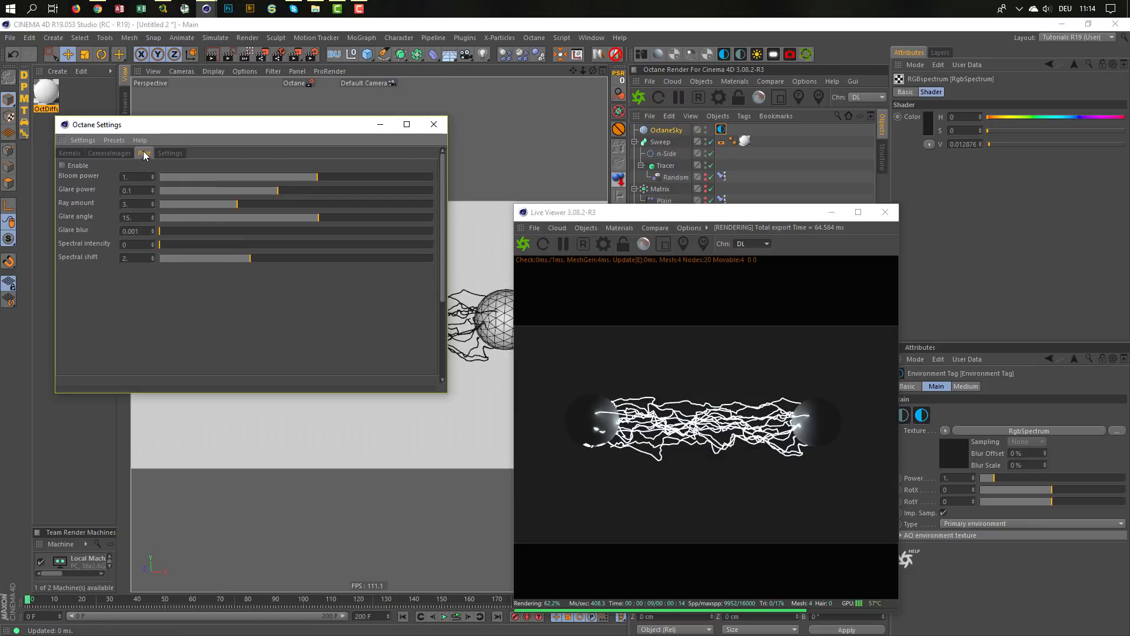
left_click(62, 166)
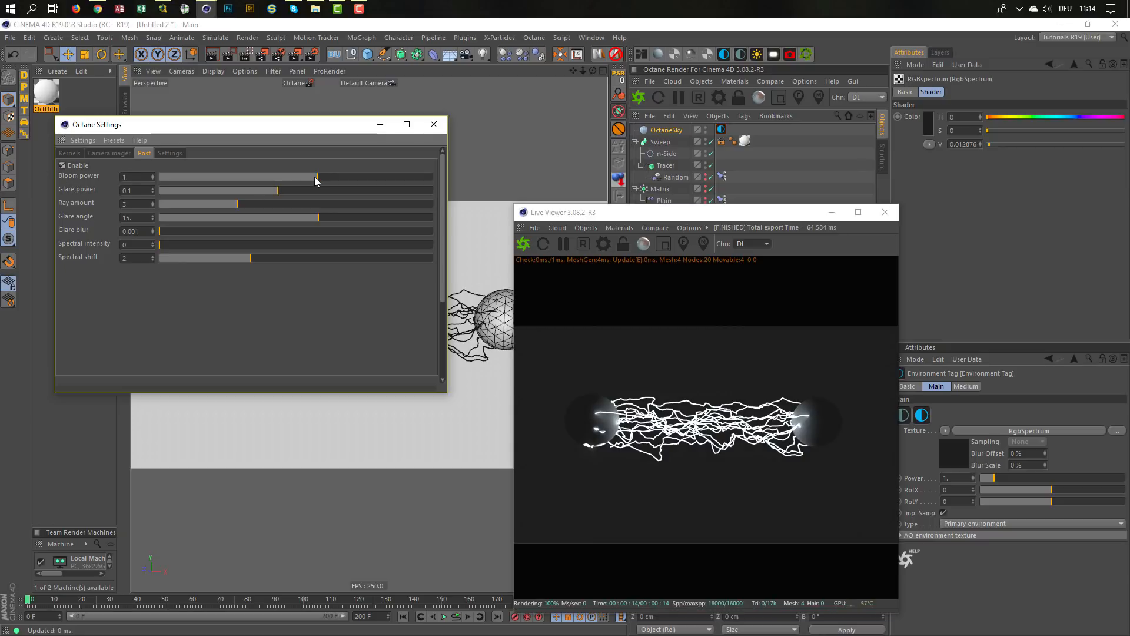
left_click_drag(330, 177, 404, 179)
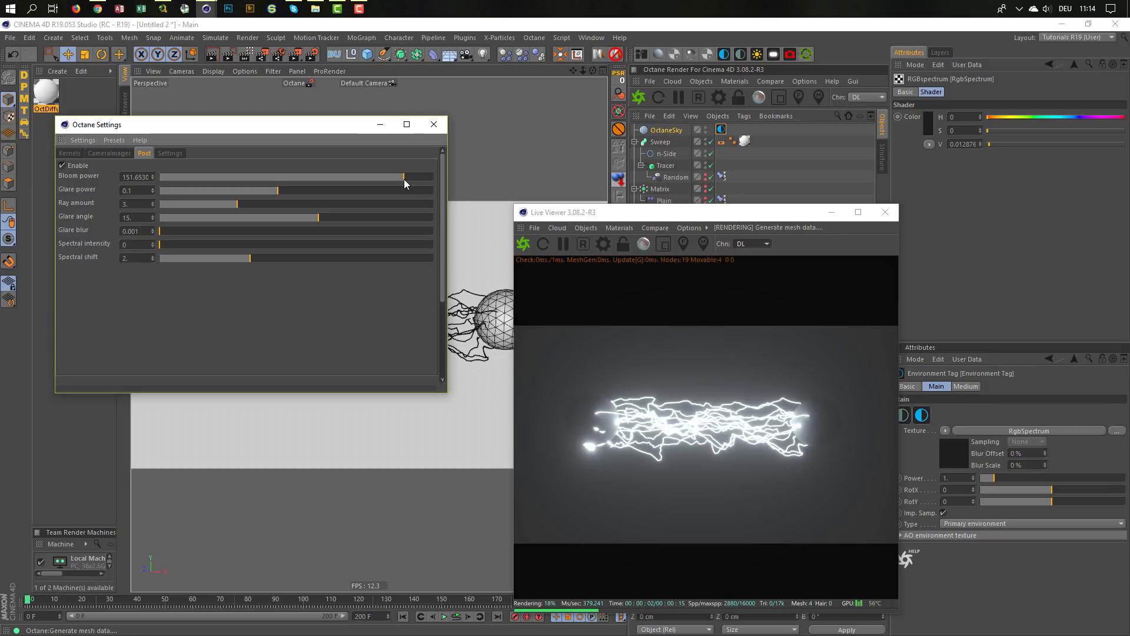
left_click_drag(353, 125, 340, 220)
- Open the OctDiffuse material's nodes in a smaller Octane Node Editor window and enable Surface brightness on the Blackbody Emission node
left_click(599, 55)
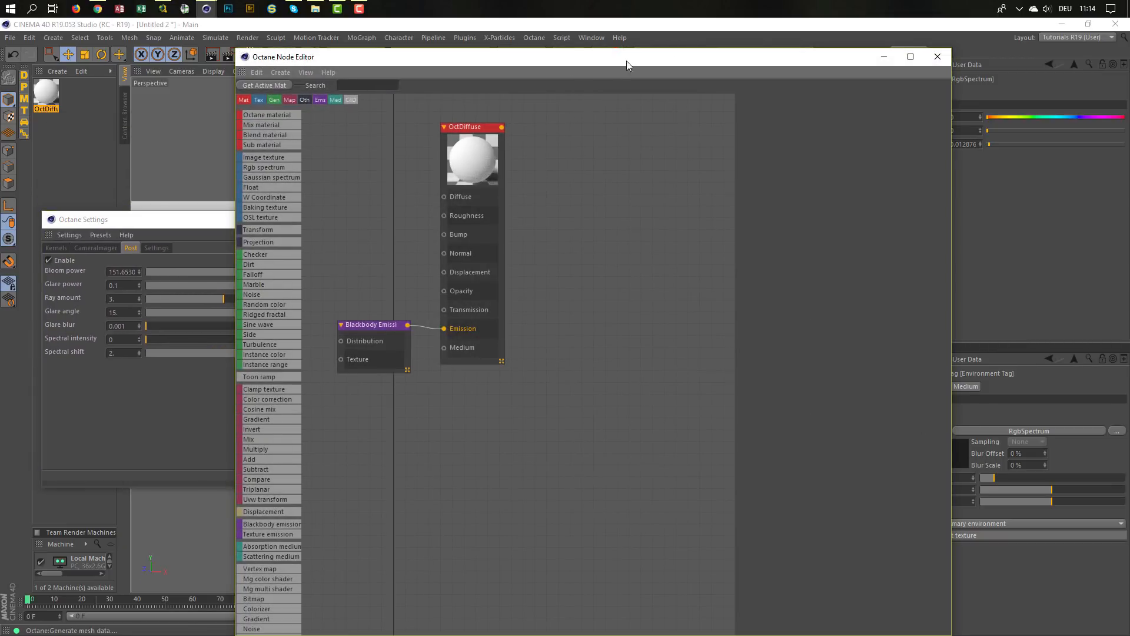
left_click_drag(952, 47, 677, 318)
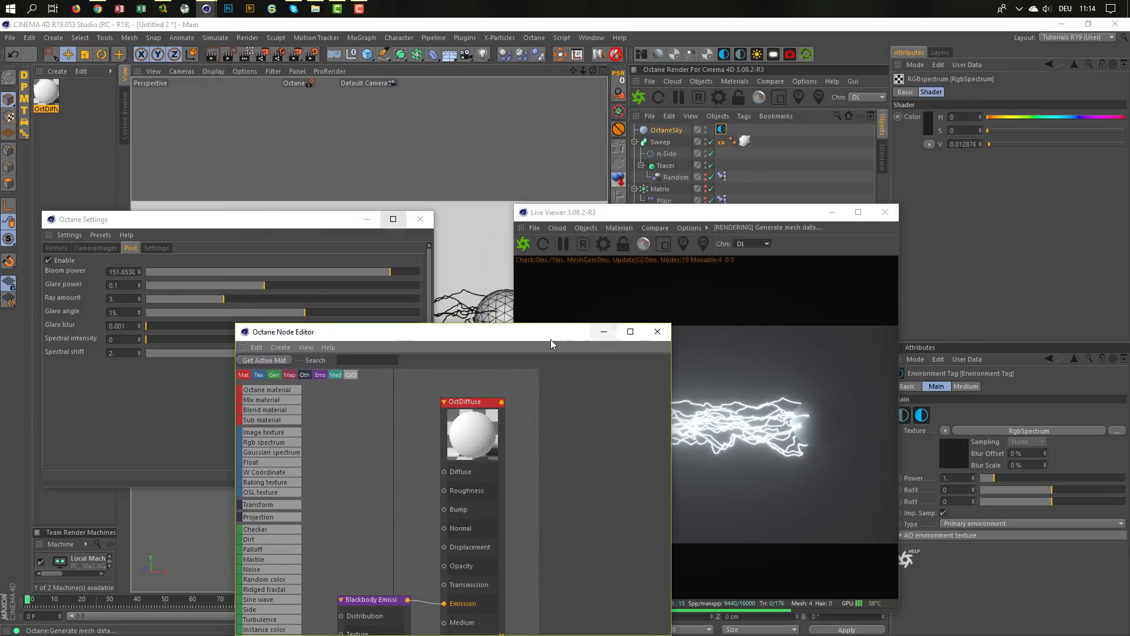
left_click_drag(532, 327, 401, 238)
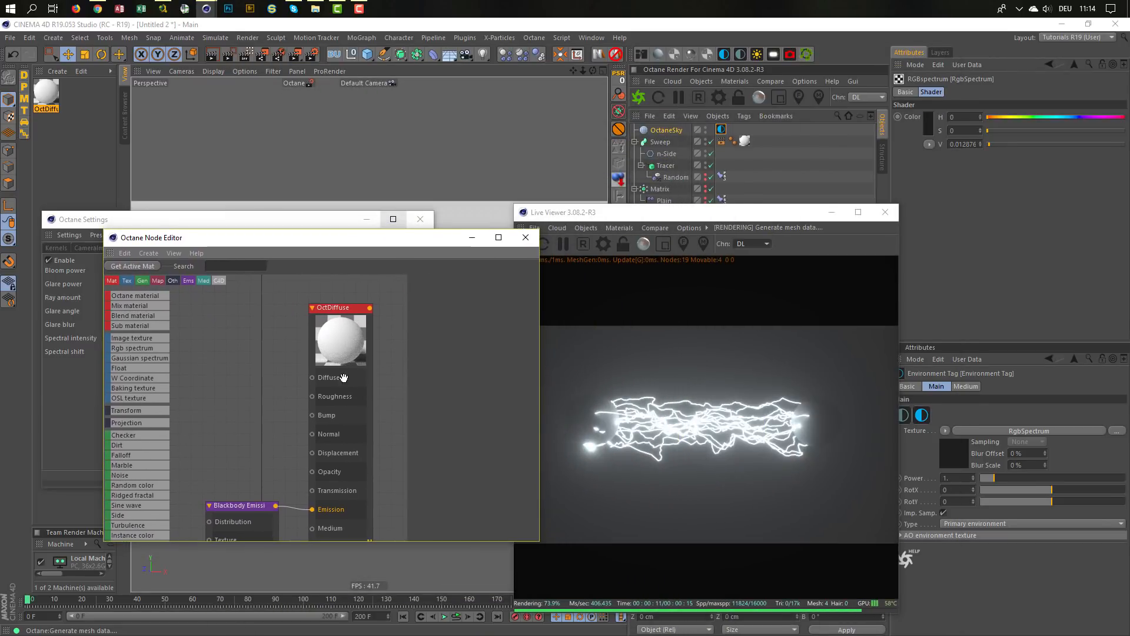
left_click(242, 506)
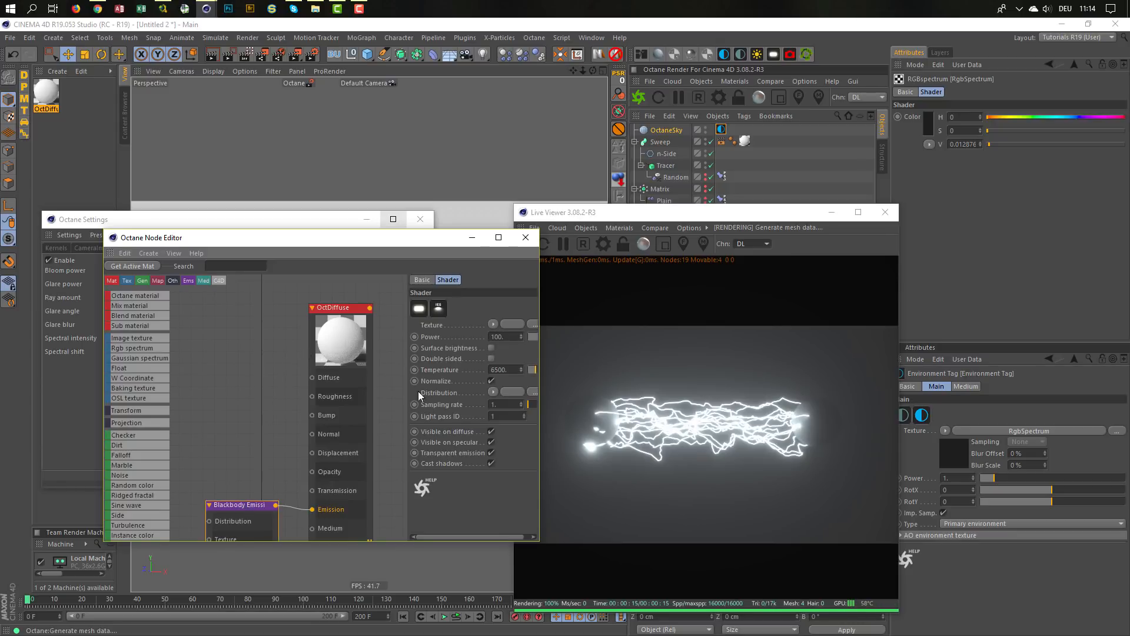
left_click(491, 348)
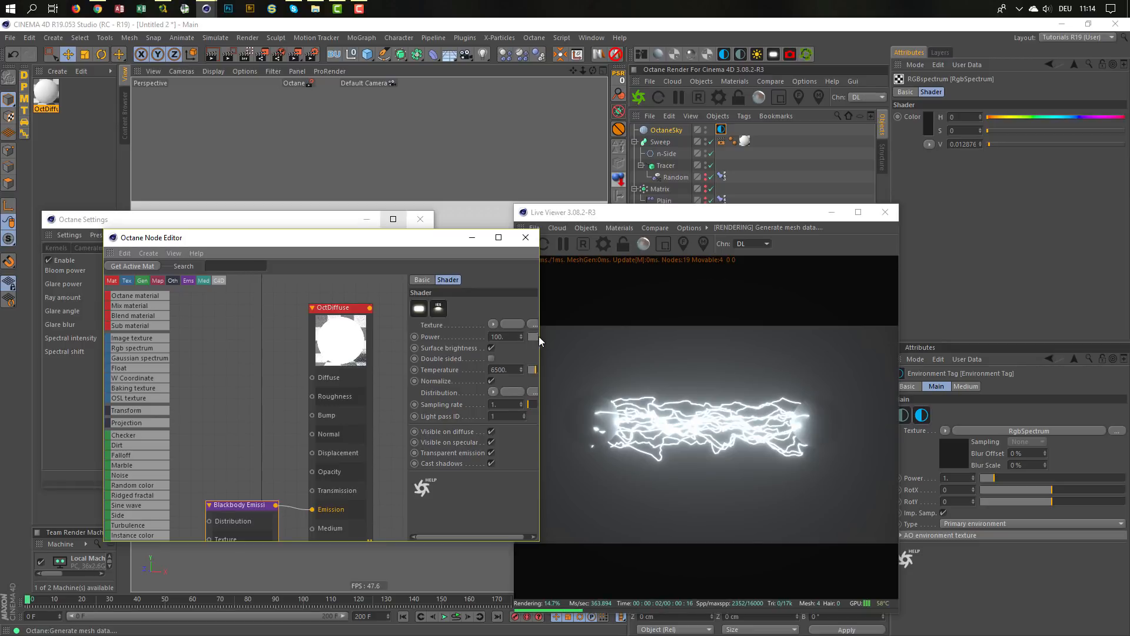
- Set the Blackbody Emission node's Power to about 140.65 with Surface brightness off, and close the node editor and Octane settings
left_click_drag(539, 337, 610, 337)
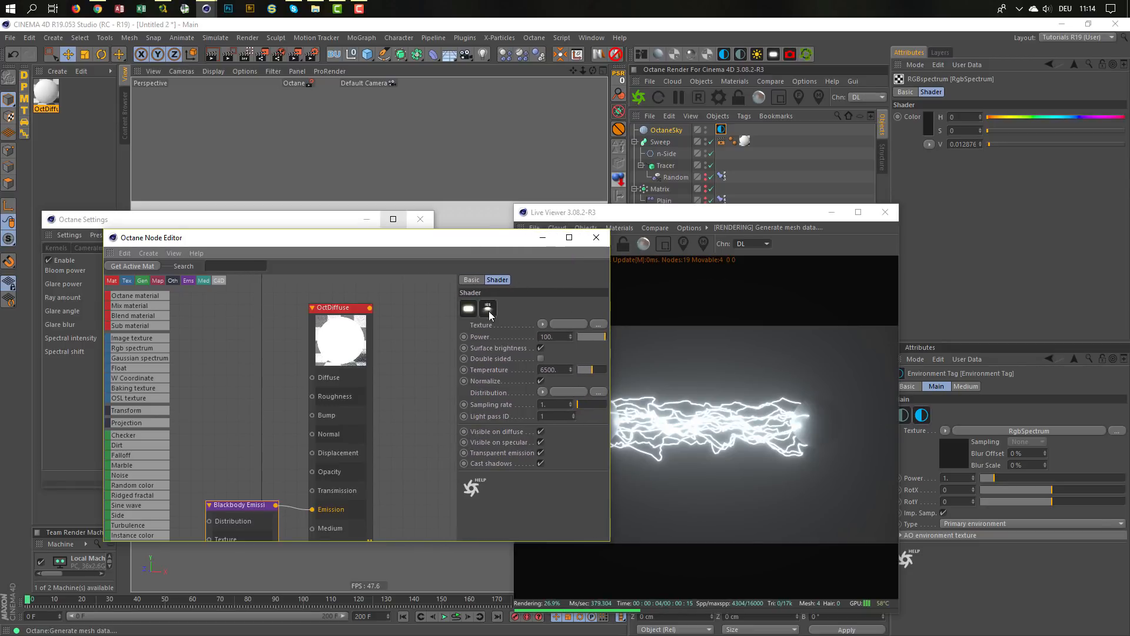
left_click_drag(457, 324, 378, 341)
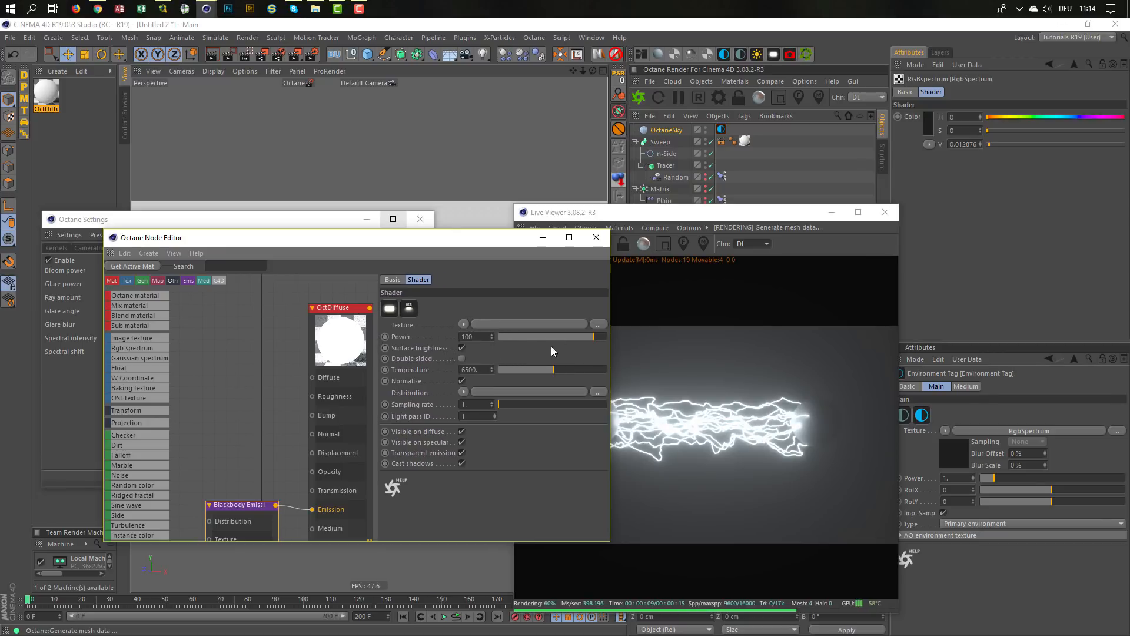
left_click_drag(596, 336, 596, 336)
left_click_drag(636, 211, 790, 189)
left_click(461, 348)
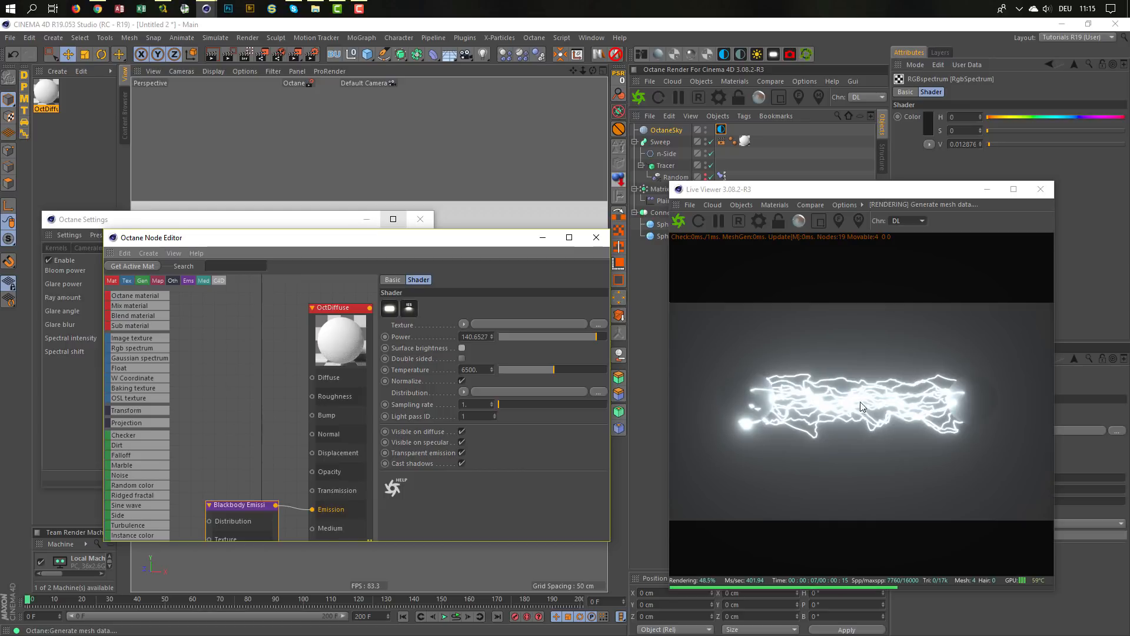
left_click(599, 238)
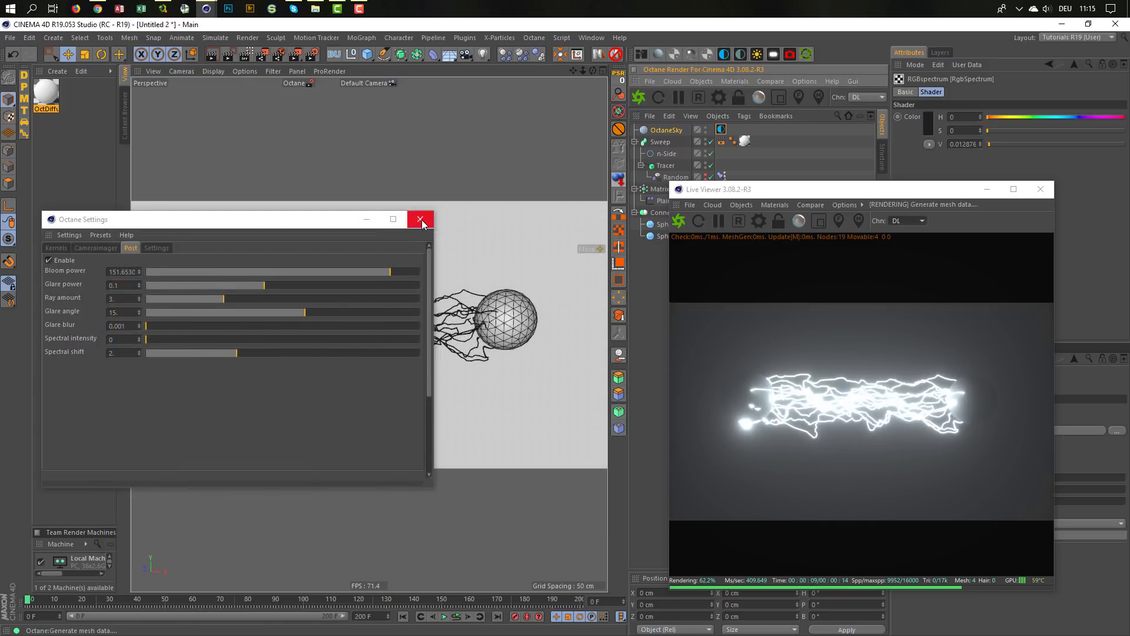
left_click(420, 219)
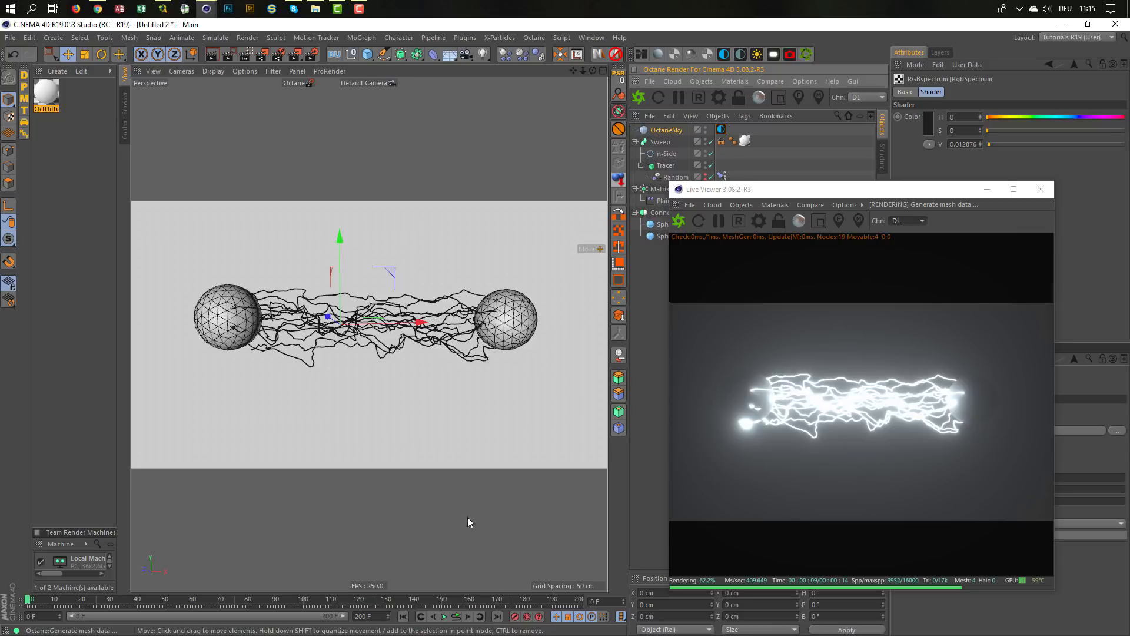
- Preview the arcs during playback while sliding the first sphere back and forth along X to about -187.6 cm, and end the preview
left_click(457, 616)
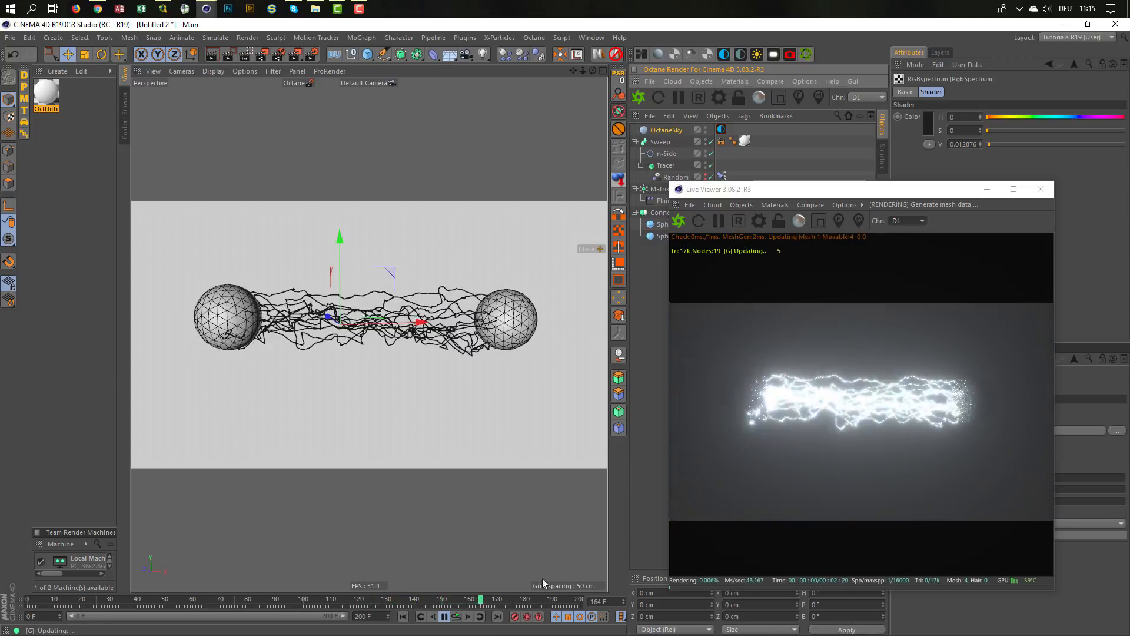
left_click(663, 237)
left_click(663, 225)
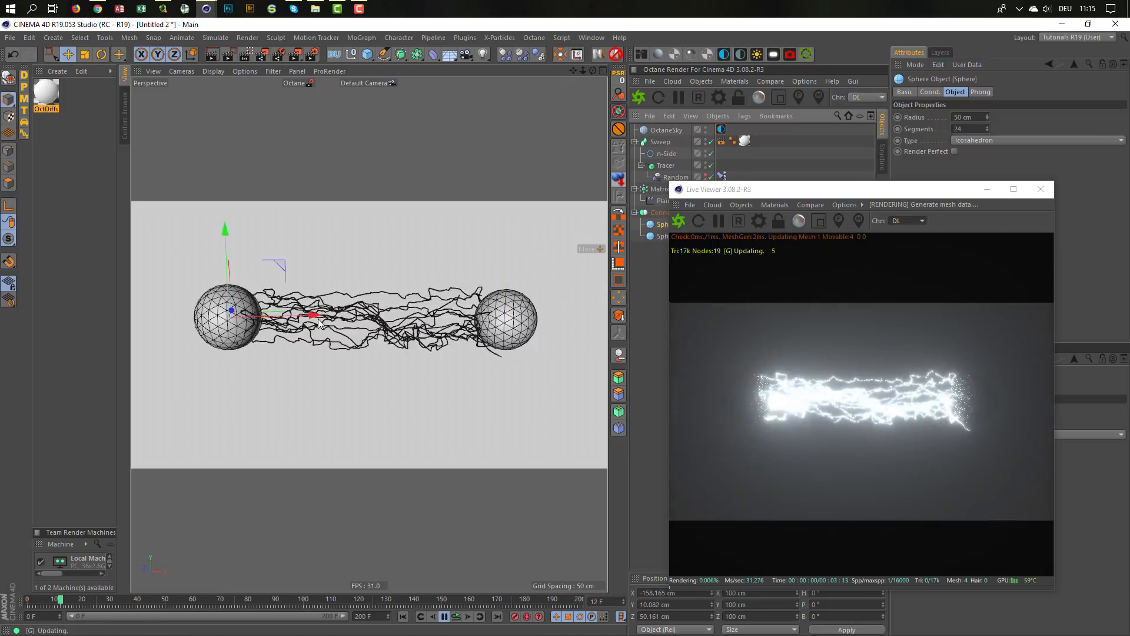
left_click_drag(318, 323, 371, 328)
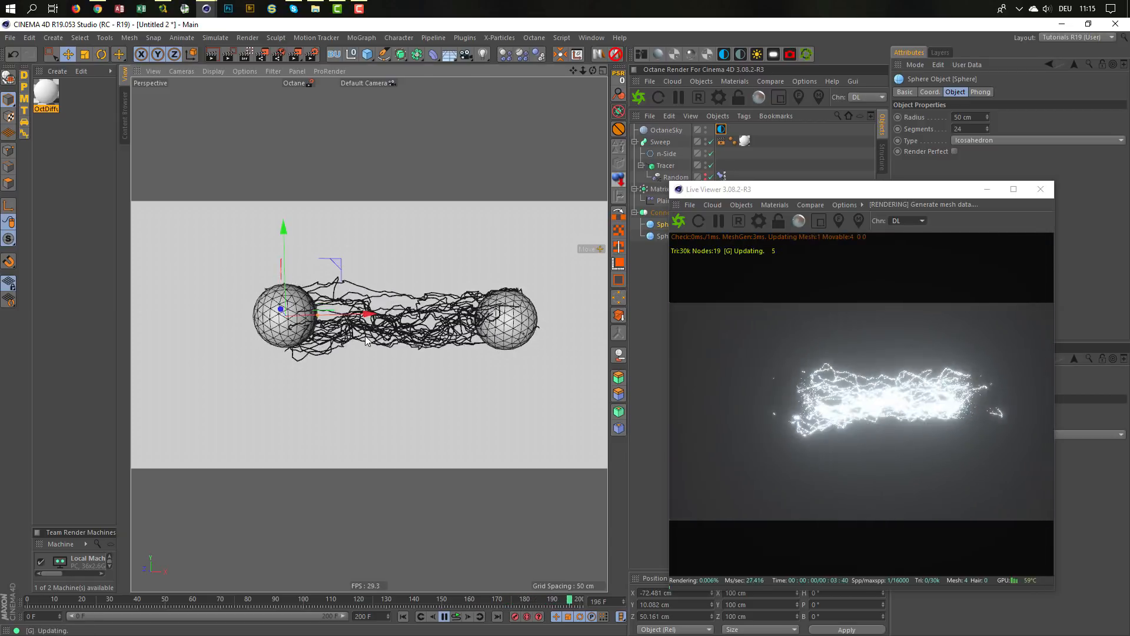
left_click_drag(364, 315, 283, 319)
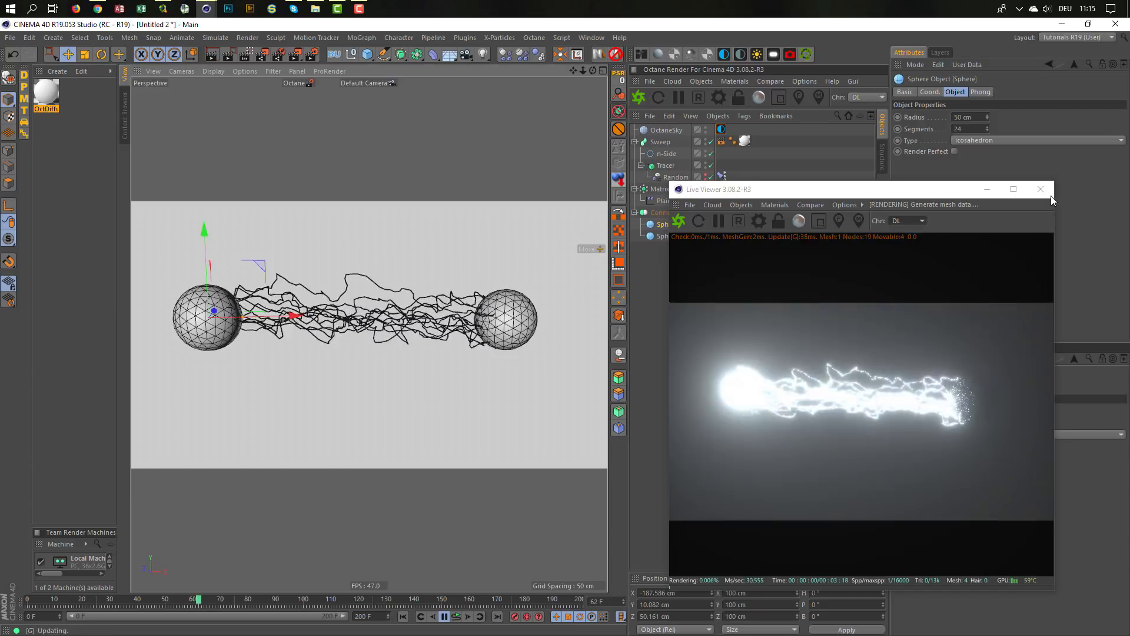
left_click(1040, 189)
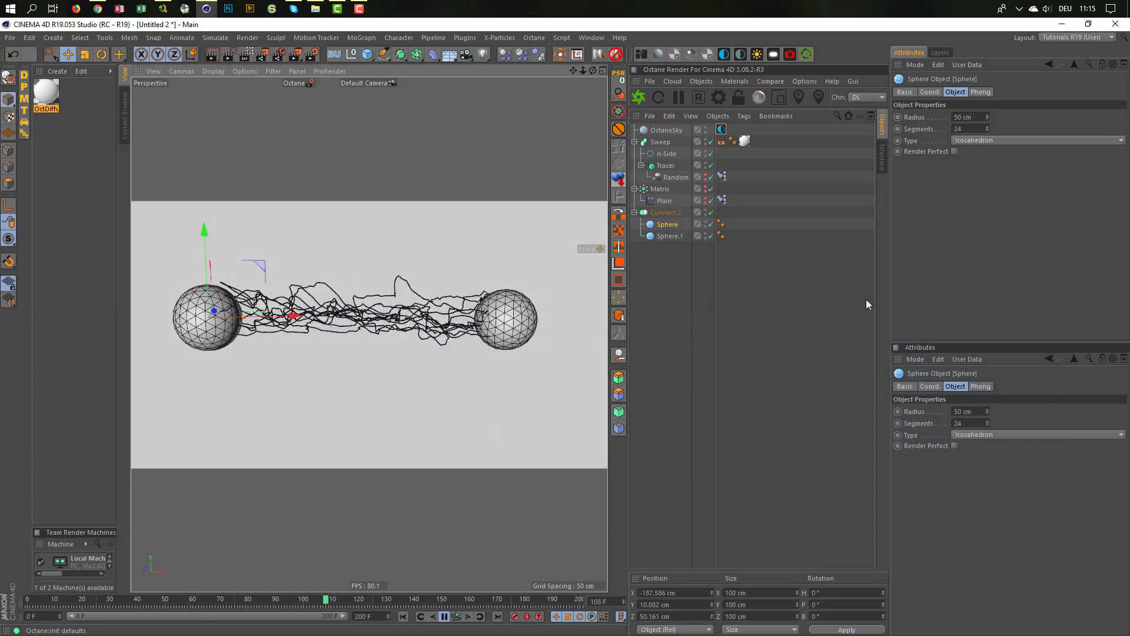
left_click(455, 616)
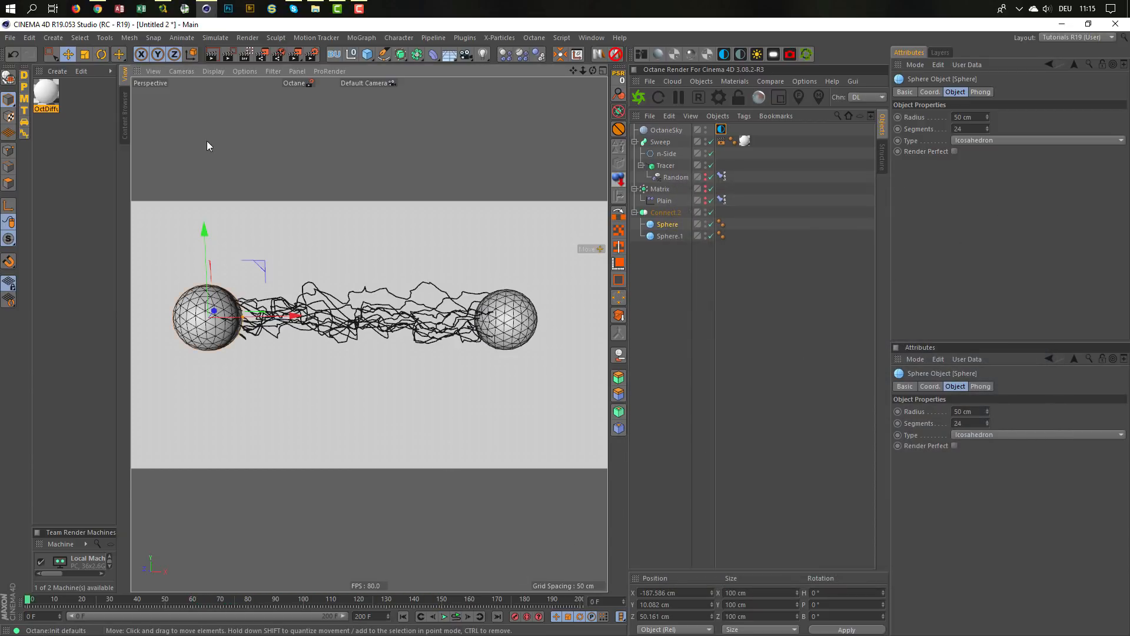
- Switch to Chrome, play the Octane example video in the Nikomedia Tutorials Facebook group, and return to Cinema 4D
left_click(99, 10)
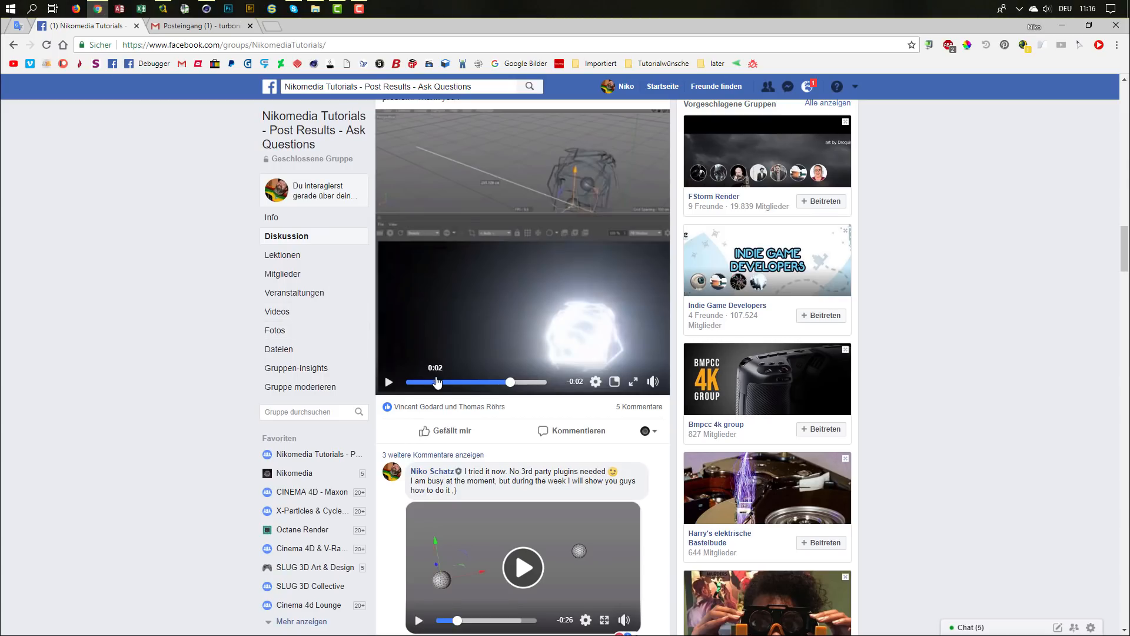
scroll(439, 389, "down", 6)
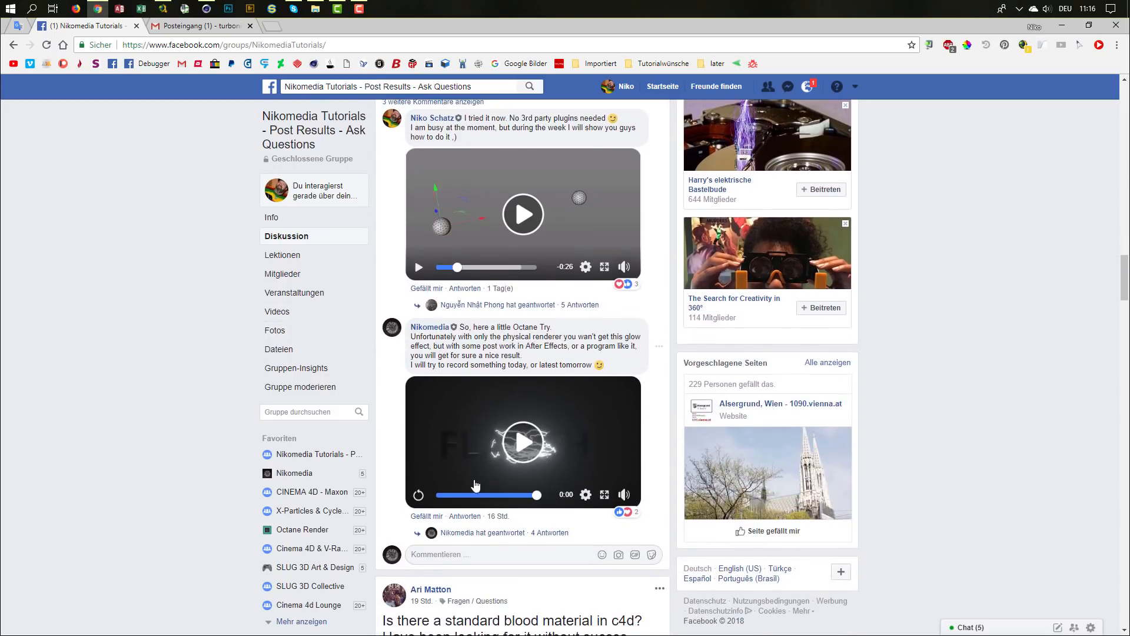
left_click(418, 495)
left_click(206, 8)
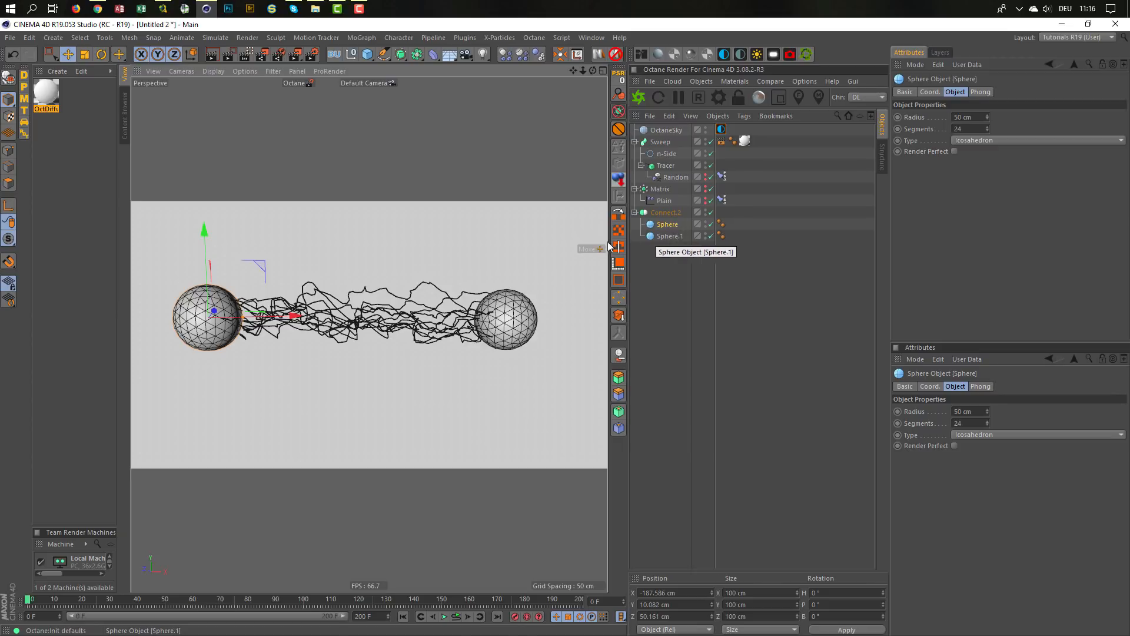
- Delete both spheres from the Connect.2 object and add a MoText object to the scene
left_click(667, 236, "ctrl")
key("Delete")
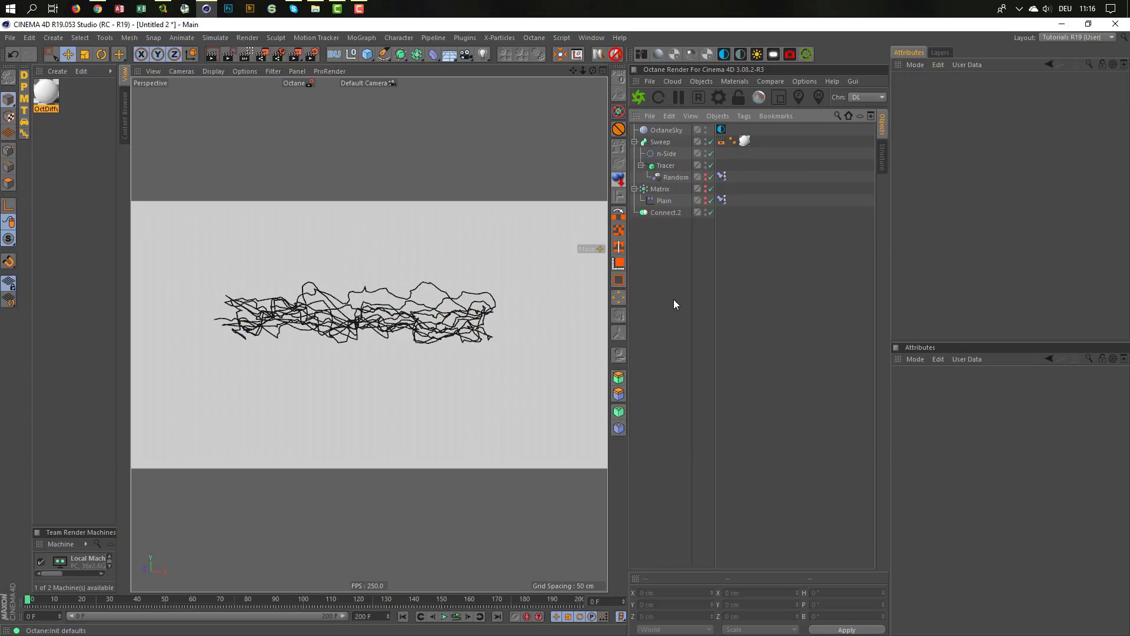
left_click(658, 213)
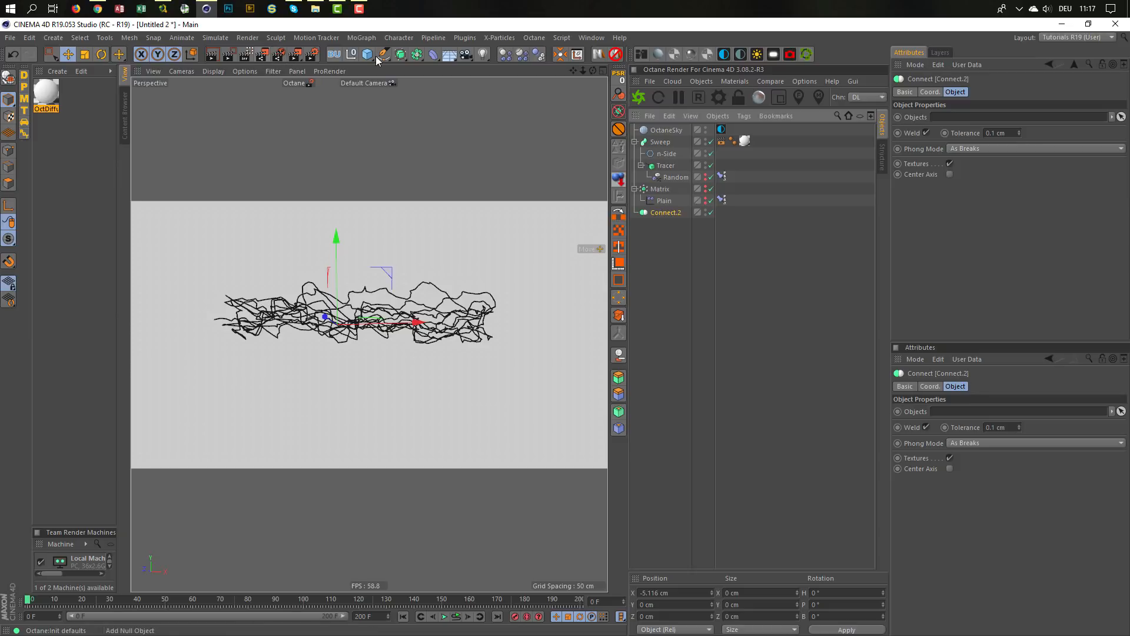
left_click(359, 38)
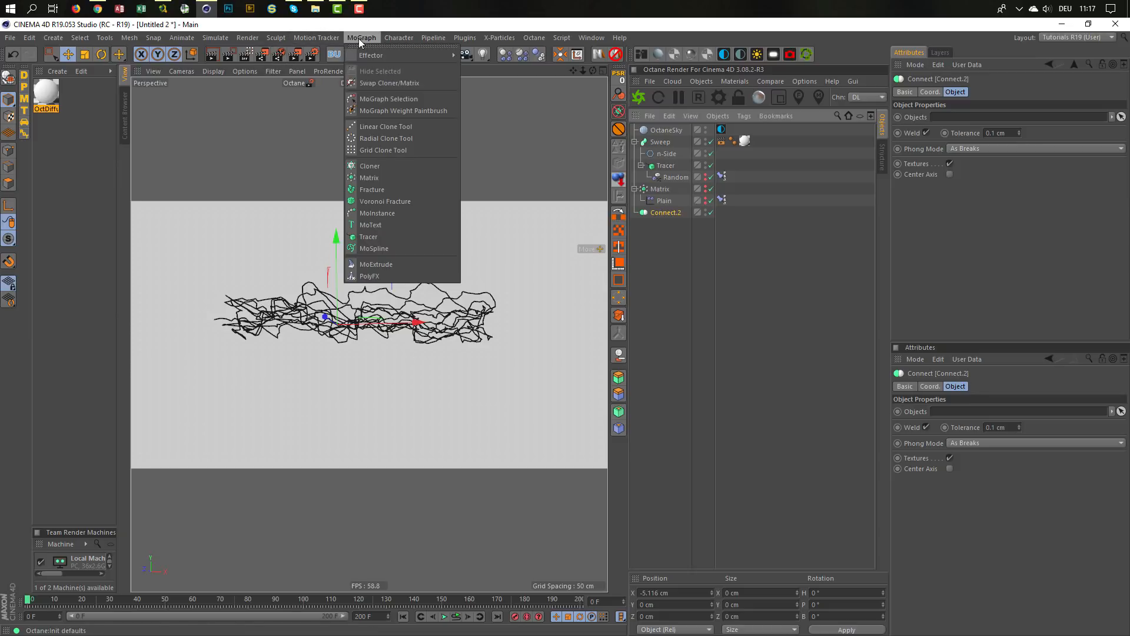
left_click(385, 223)
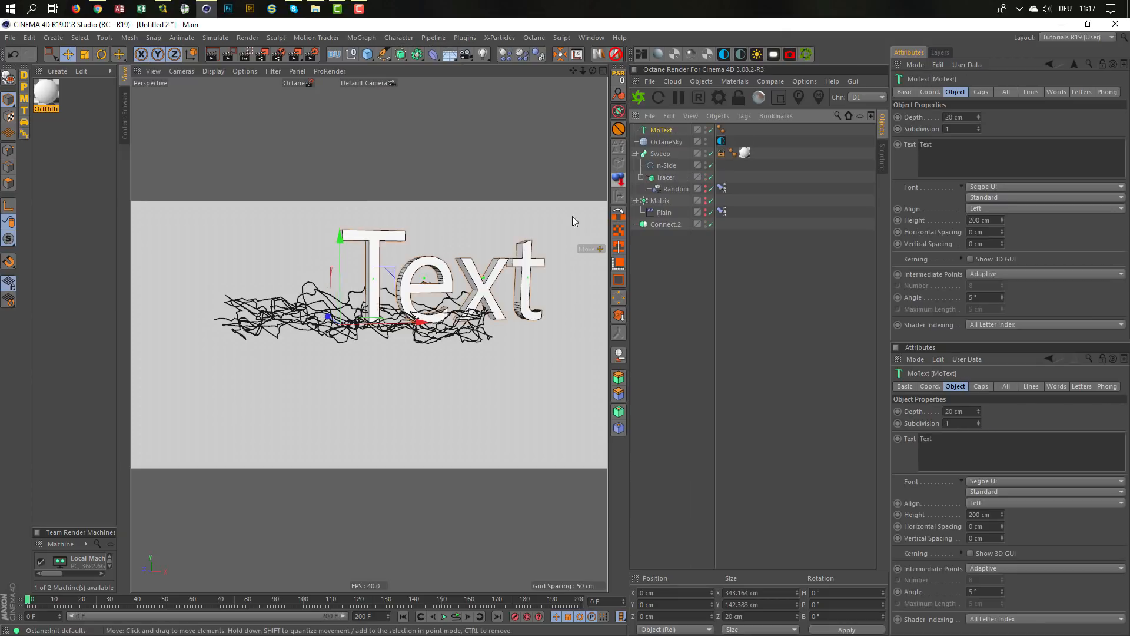
- Move the MoText object below Connect.2 in the hierarchy and set its text to AB, with the Fett style and Middle alignment
left_click_drag(649, 272, 650, 272)
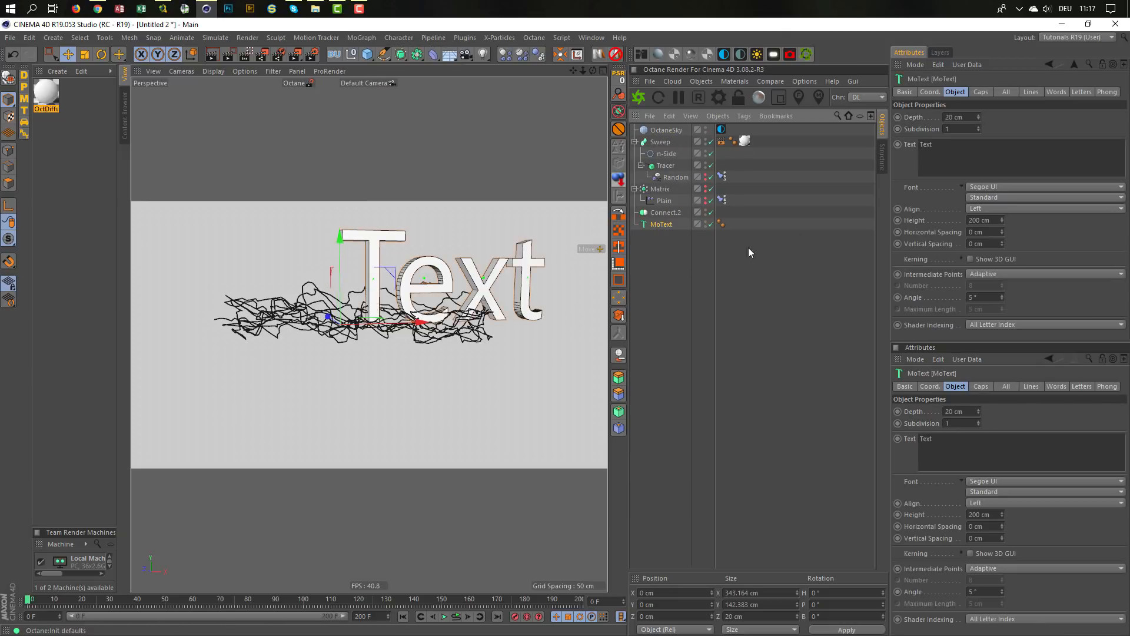
left_click(988, 156)
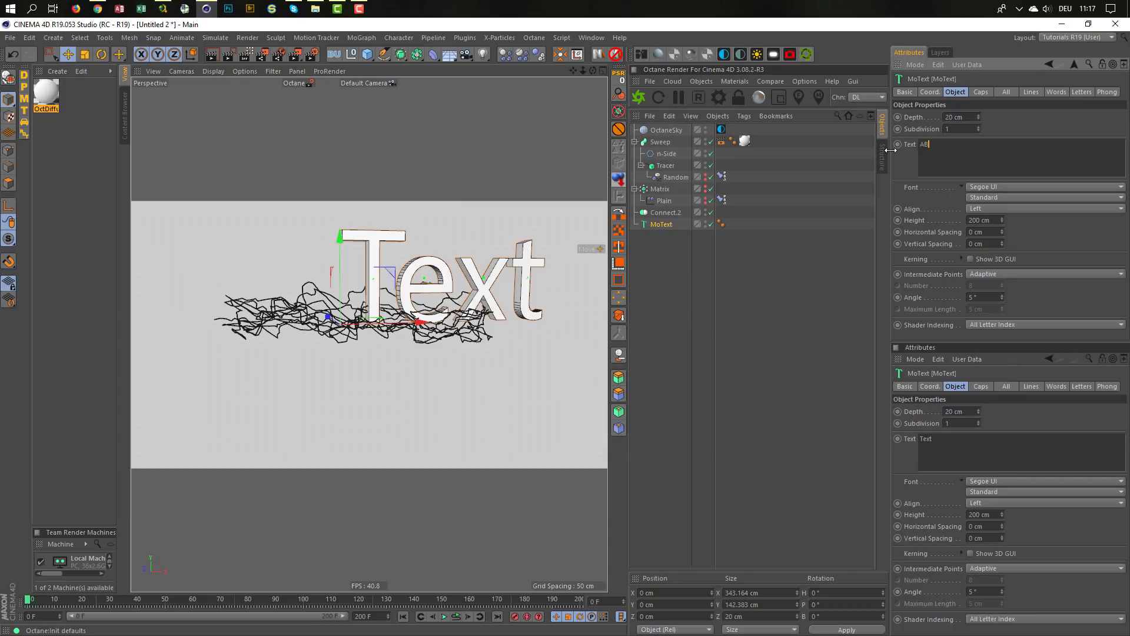
left_click(995, 197)
left_click(992, 207)
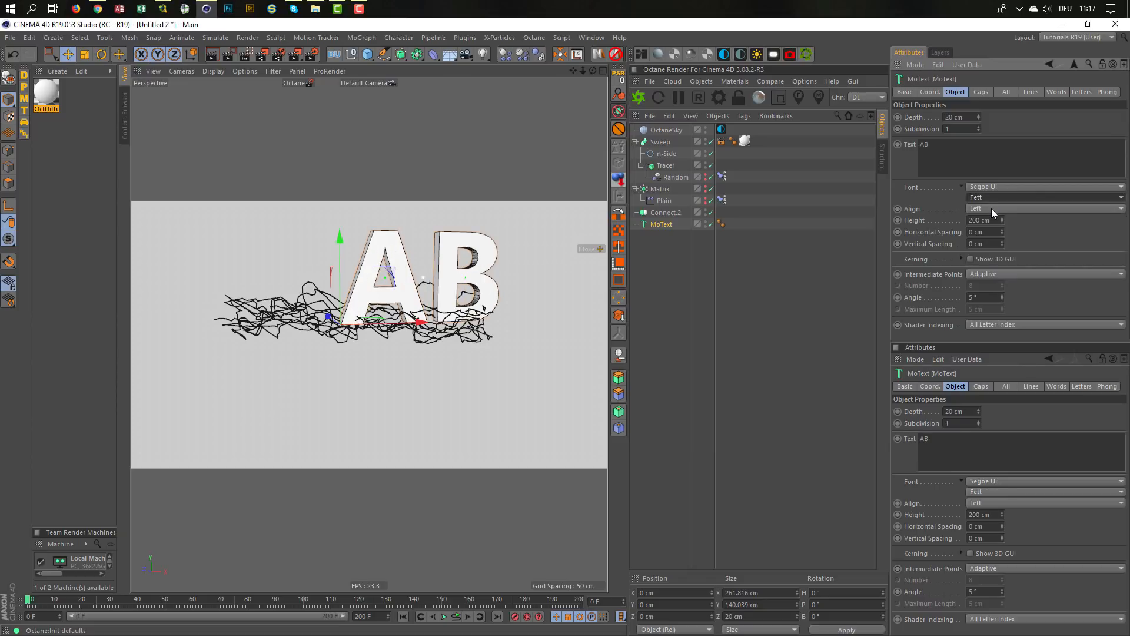
left_click(992, 207)
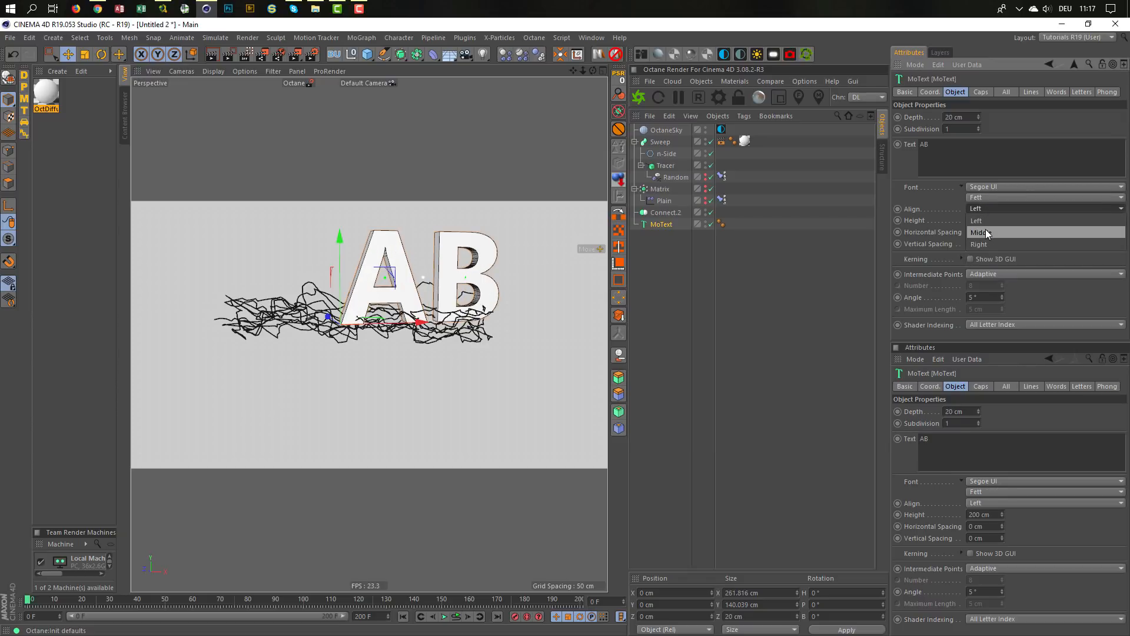
left_click(986, 229)
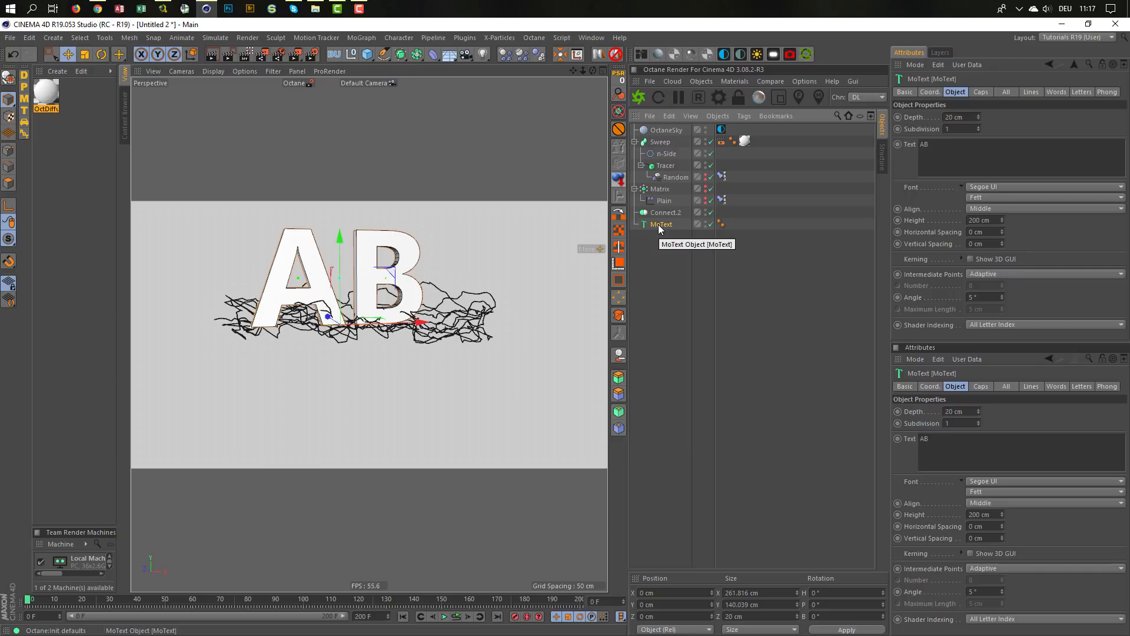
- Make the MoText object editable, pull the A and B extrudes out to the top level, and delete the leftover null hierarchy
key("c")
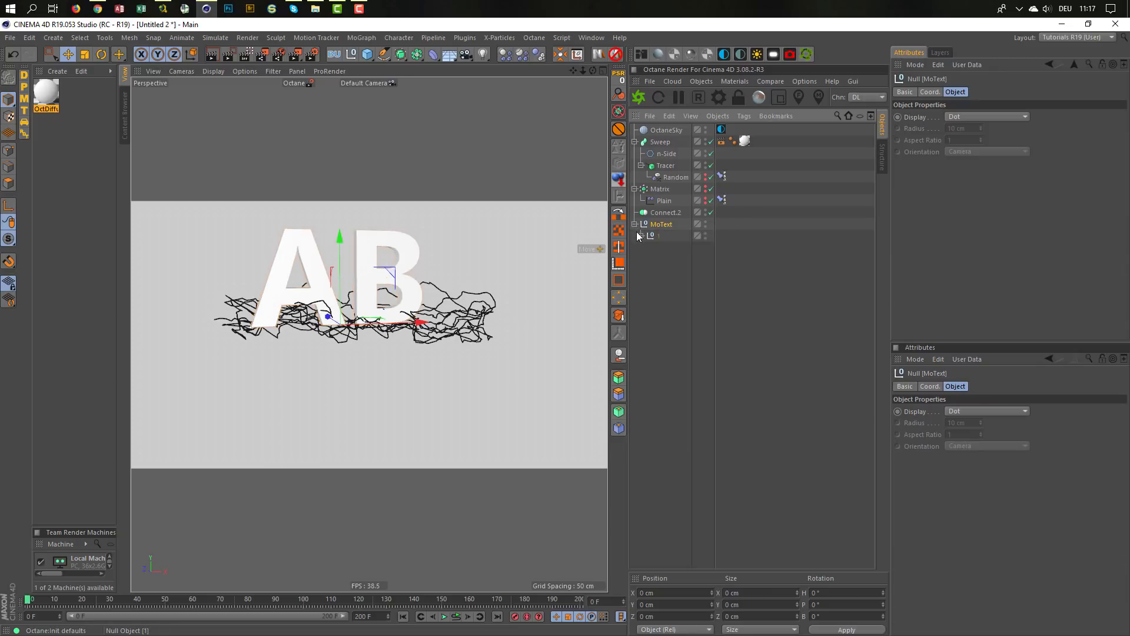
left_click(648, 248)
left_click(669, 260)
left_click(667, 273, "shift")
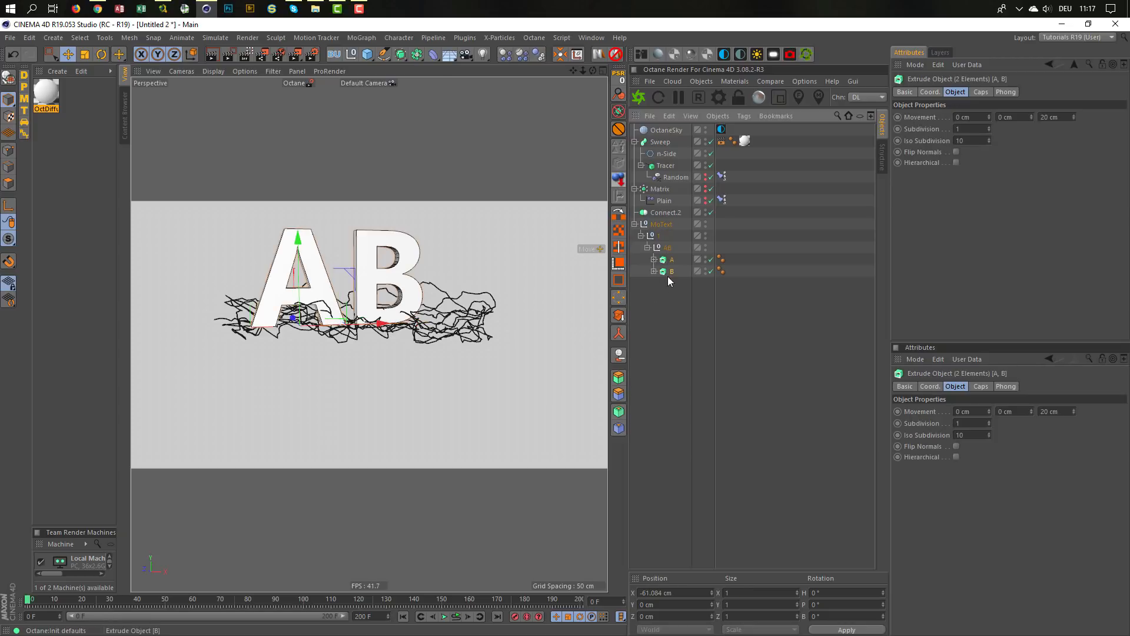
left_click_drag(667, 273, 656, 314)
left_click(663, 225)
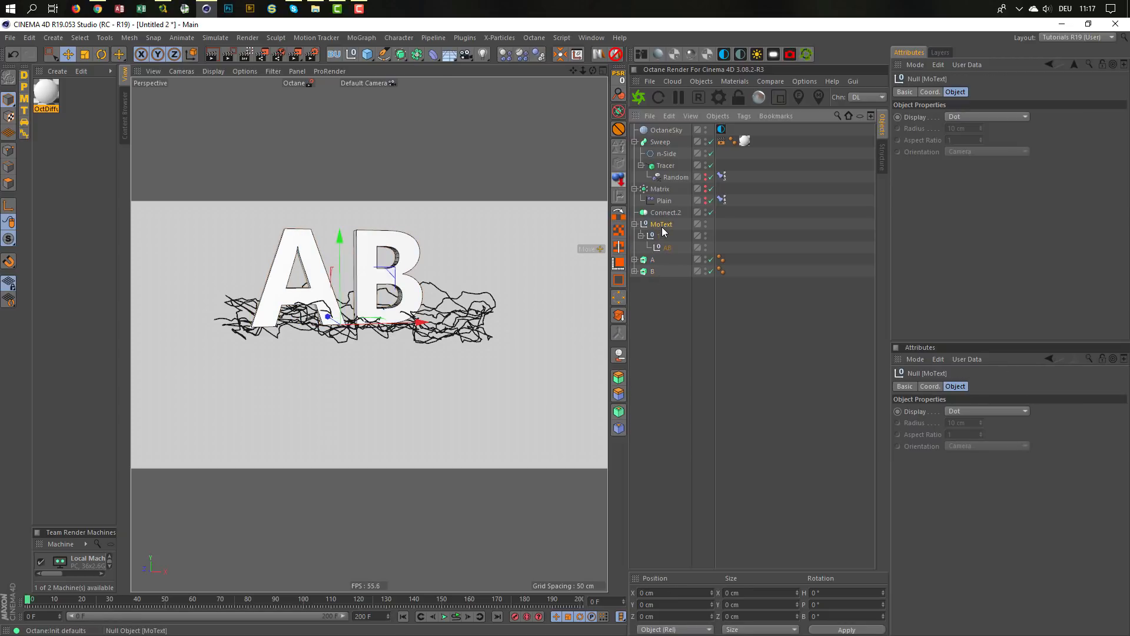
key("Delete")
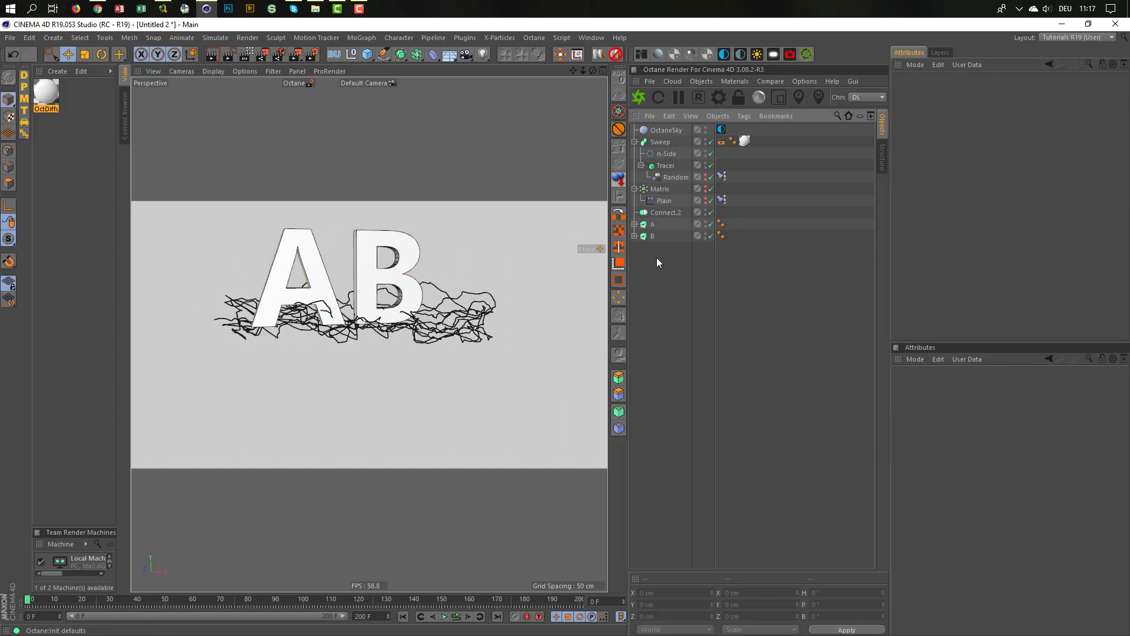
- Collapse the A and B extrude objects each into a single polygon object
left_click(642, 228)
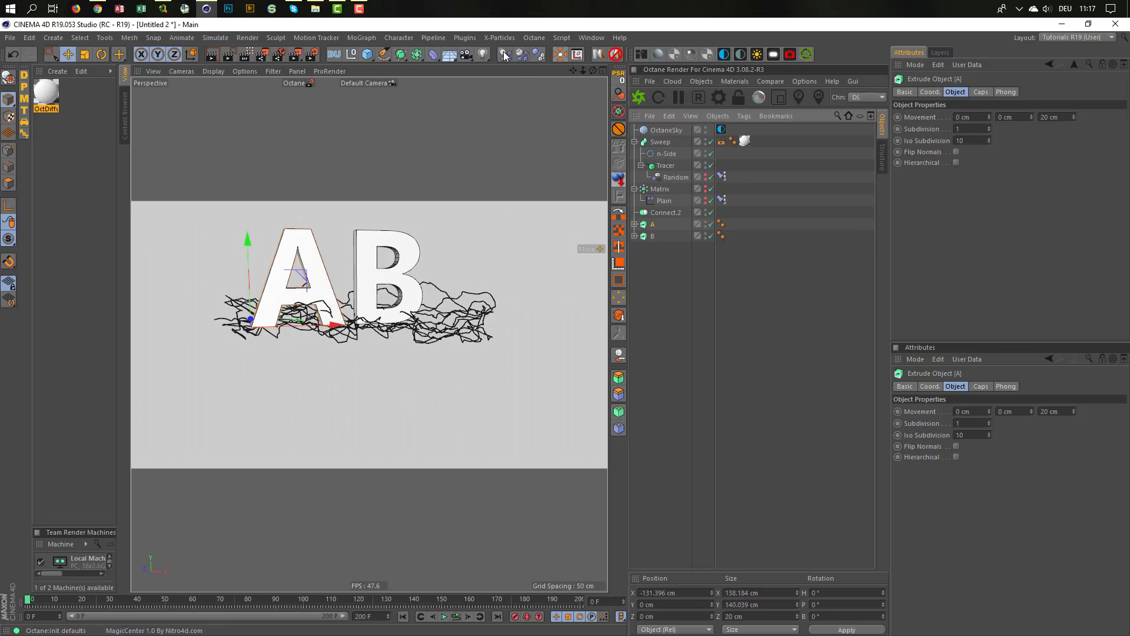
middle_click_drag(547, 58, 367, 48)
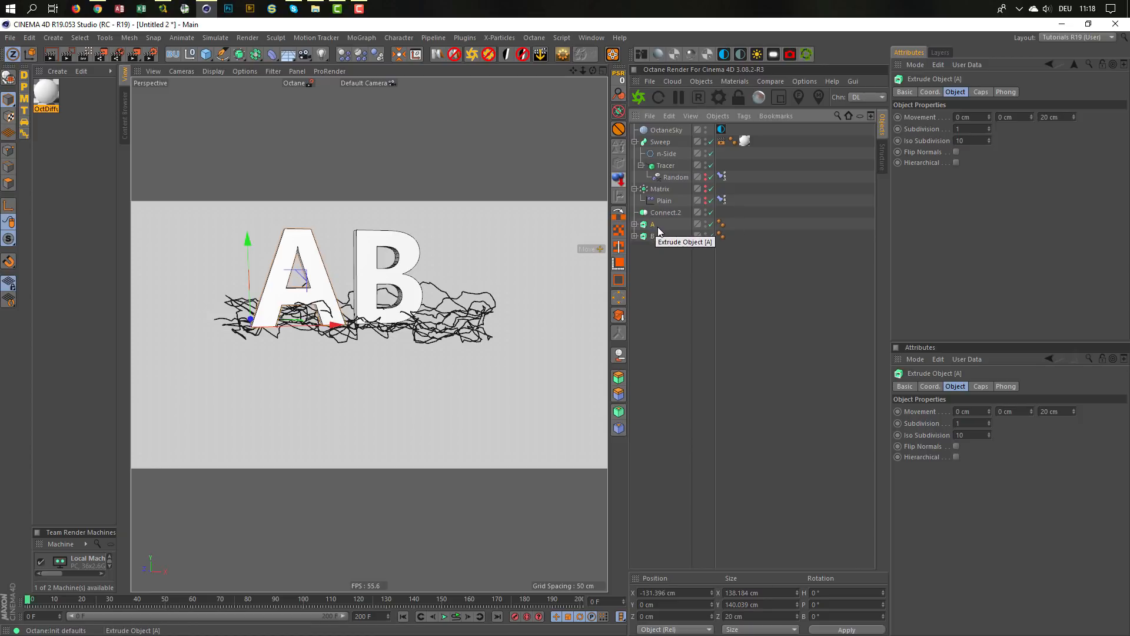
left_click(564, 54)
left_click(600, 371)
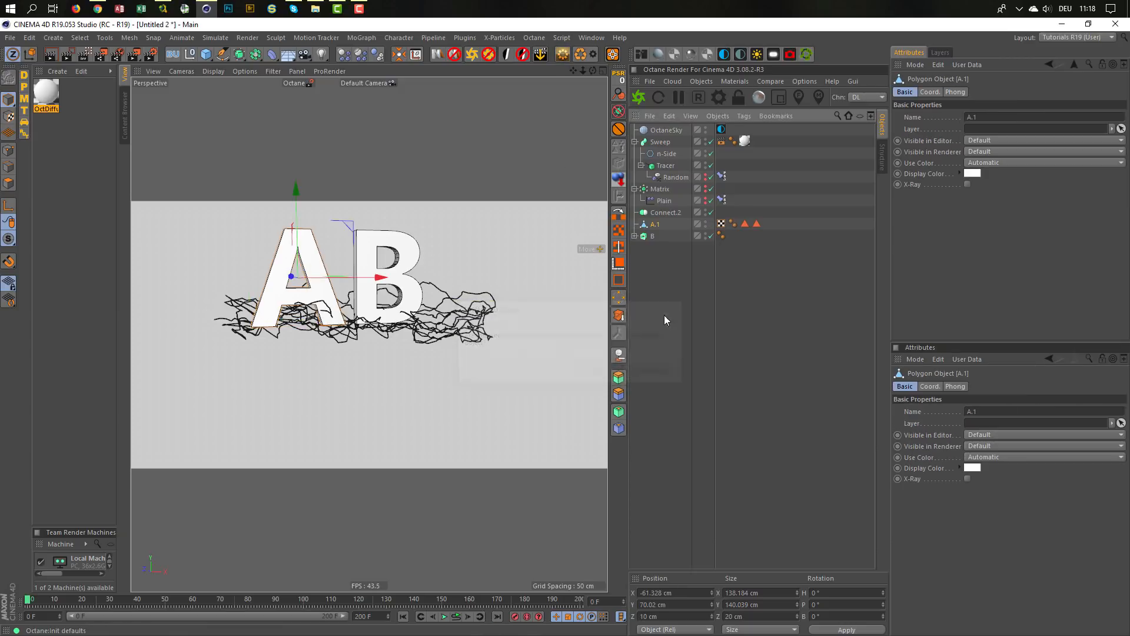
left_click(645, 238)
left_click(564, 54)
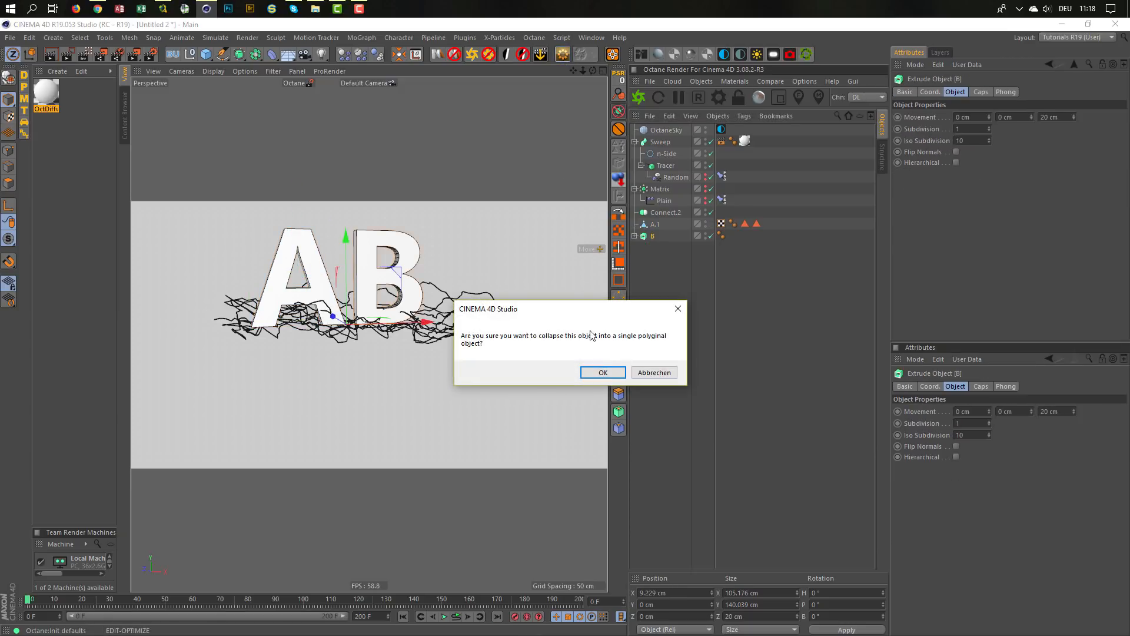
left_click(603, 373)
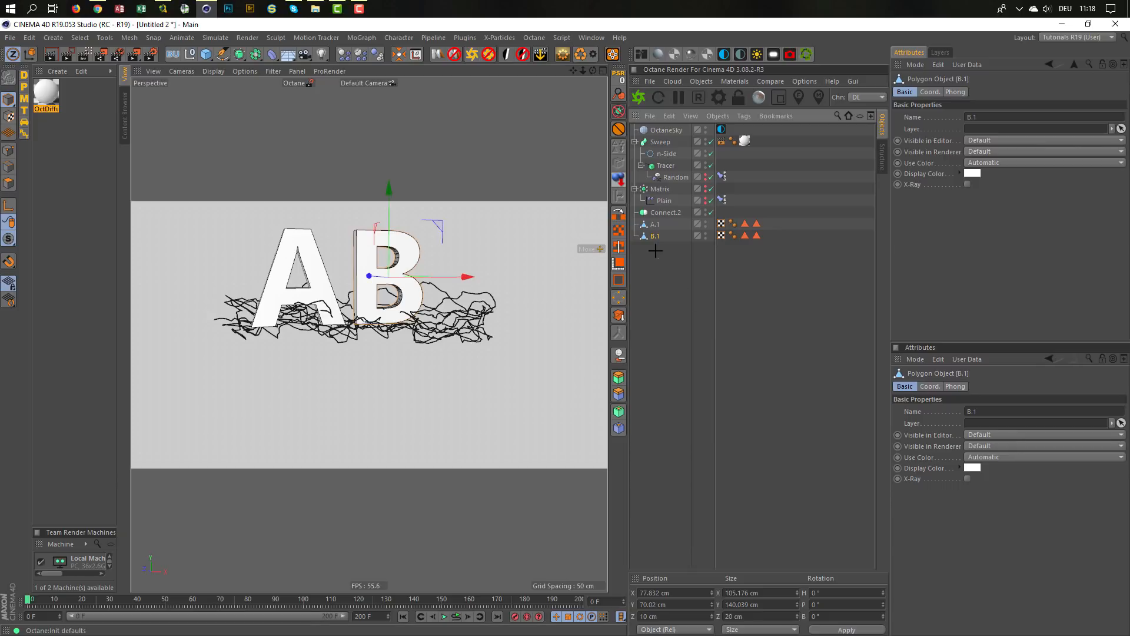
- Nest both letters under Connect.2 and spread them apart along X, A to about -245.7 cm and B to about 315.6 cm
left_click(654, 225, "shift")
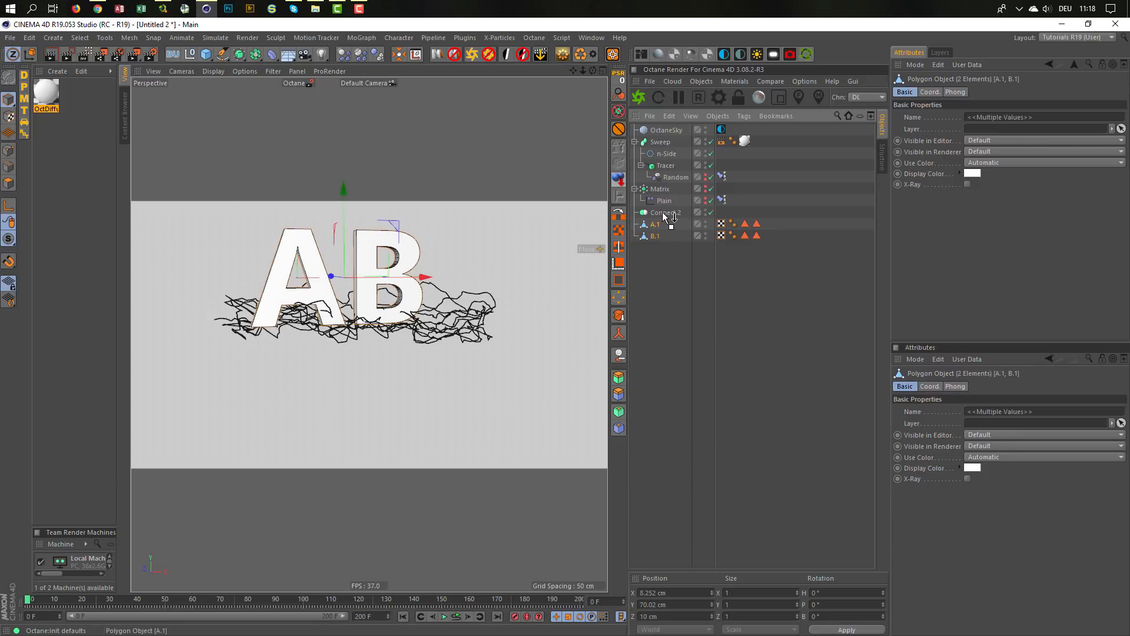
left_click_drag(662, 212, 663, 213)
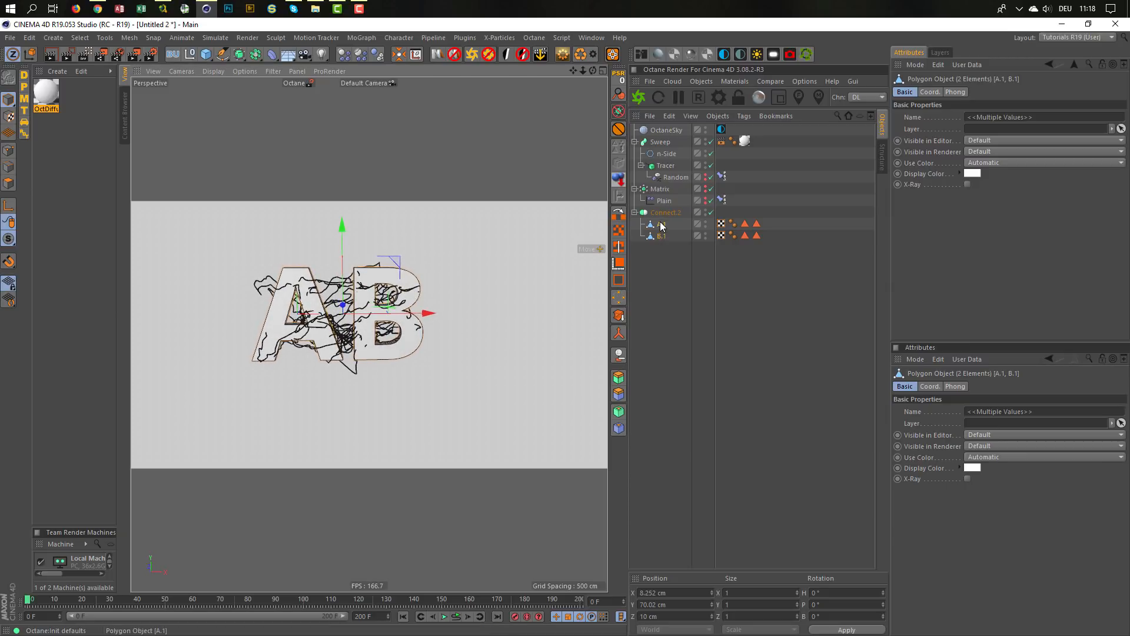
left_click(661, 224)
left_click_drag(353, 315, 259, 315)
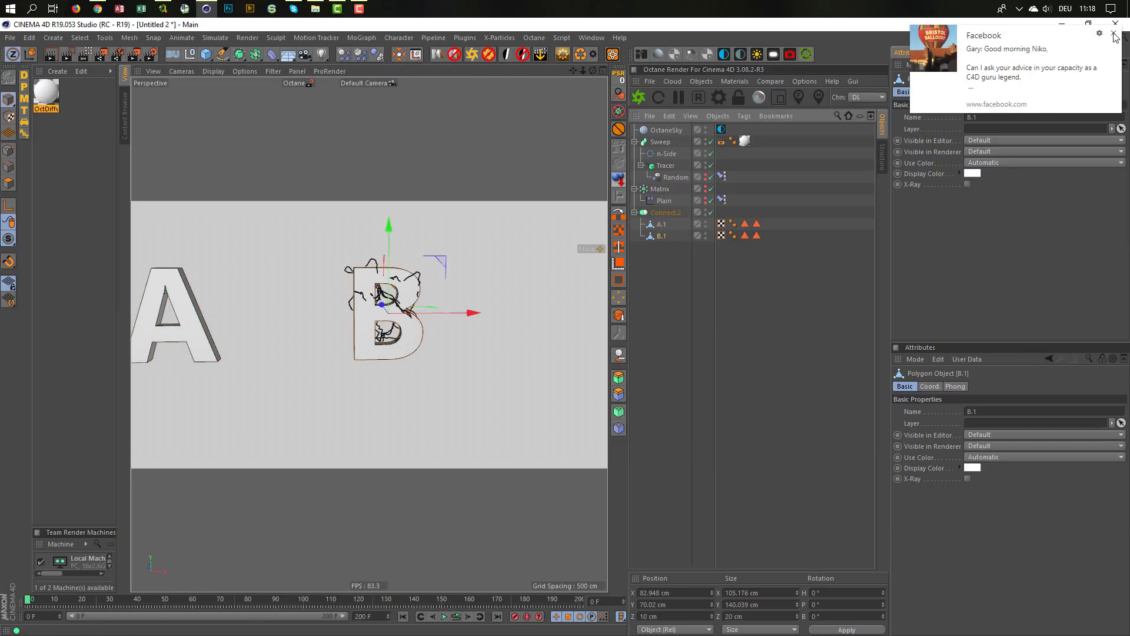
left_click(1114, 35)
left_click_drag(476, 316, 616, 316)
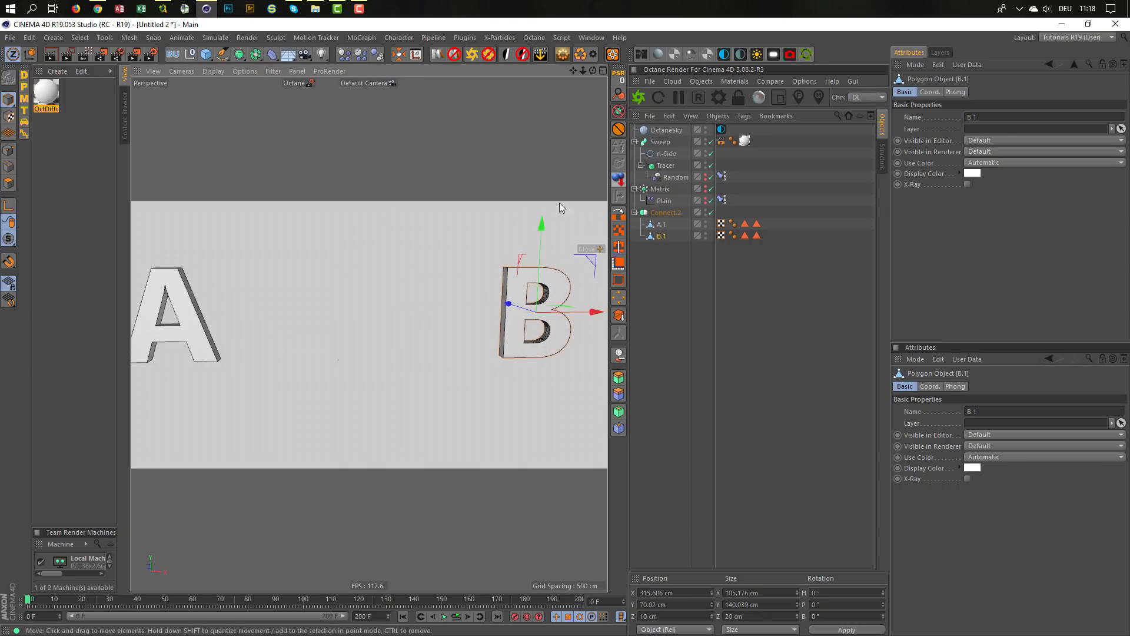
- Show the Plain effector's falloff in the viewport and set the Matrix object's Count to 45
left_click(706, 199)
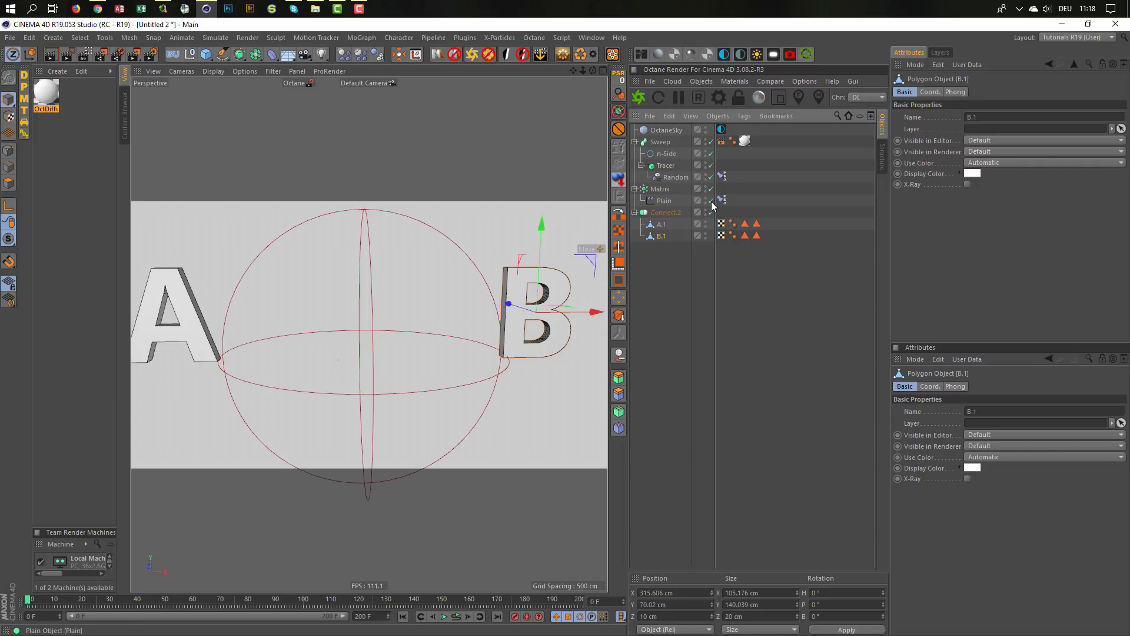
left_click(666, 190)
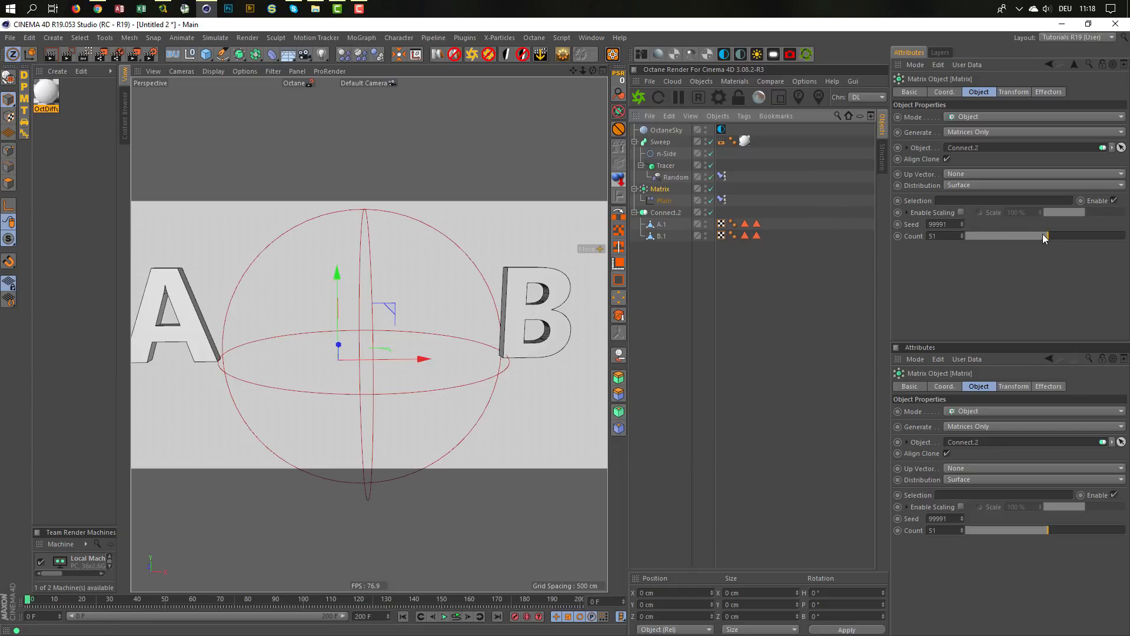
left_click_drag(1044, 234, 1047, 234)
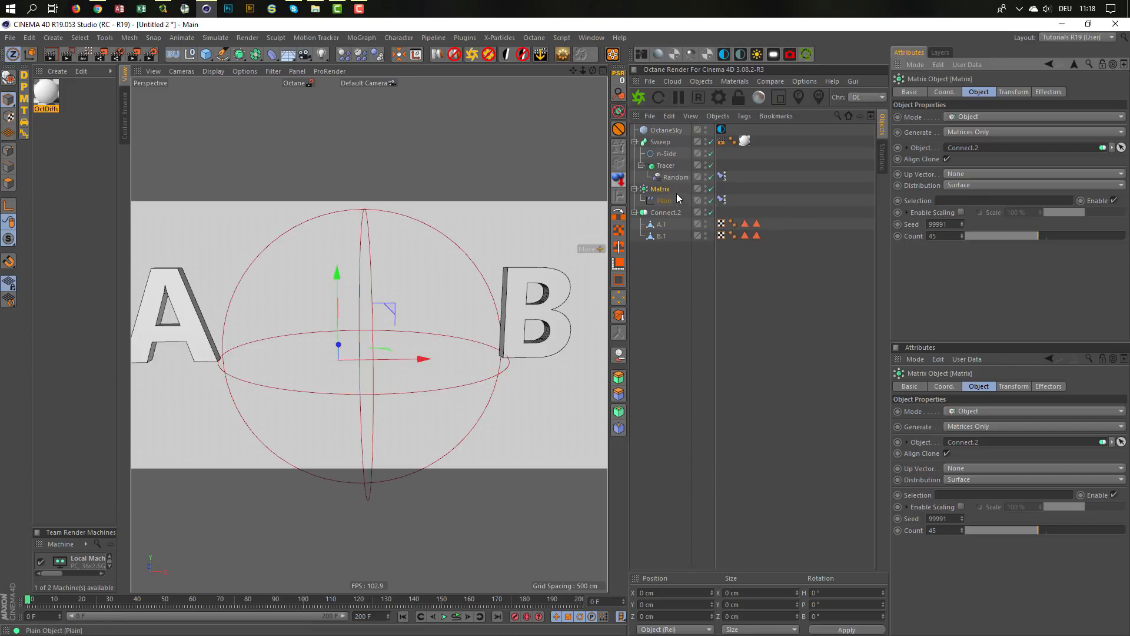
- Scale up the Random and Plain effectors together so their spherical falloffs extend over both letters
left_click(663, 202)
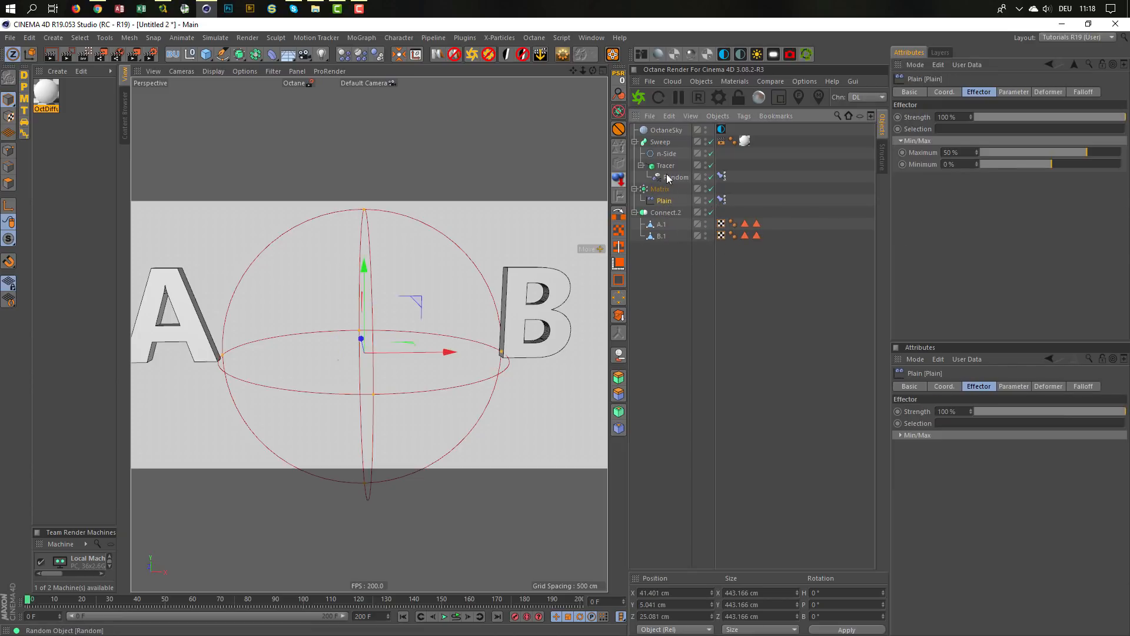
left_click(673, 177, "ctrl")
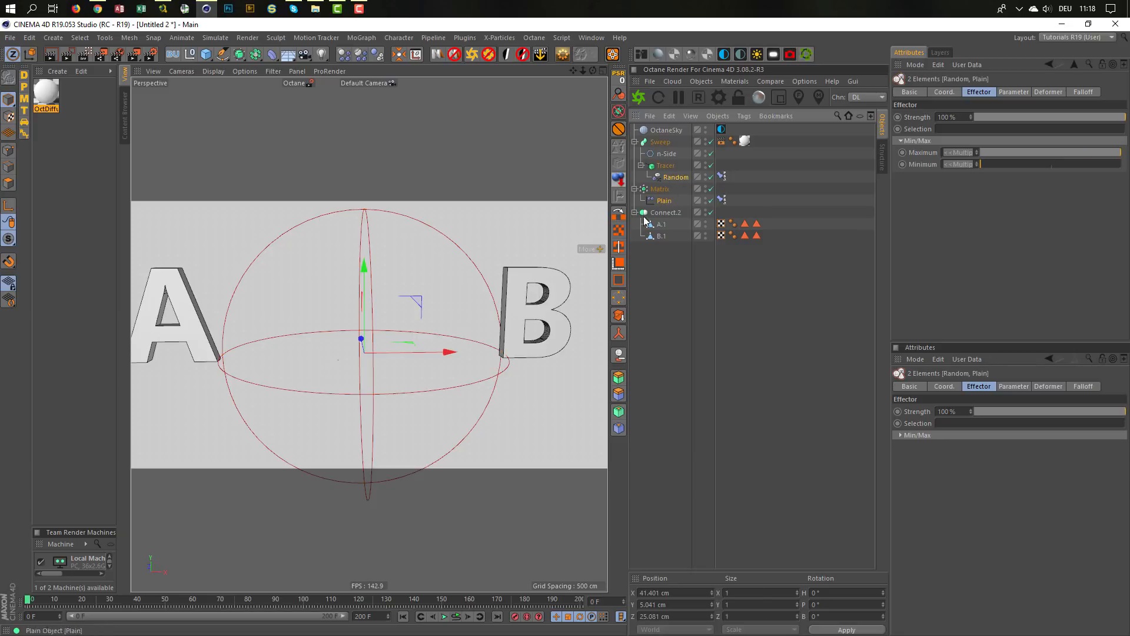
key("t")
left_click_drag(449, 457, 798, 421)
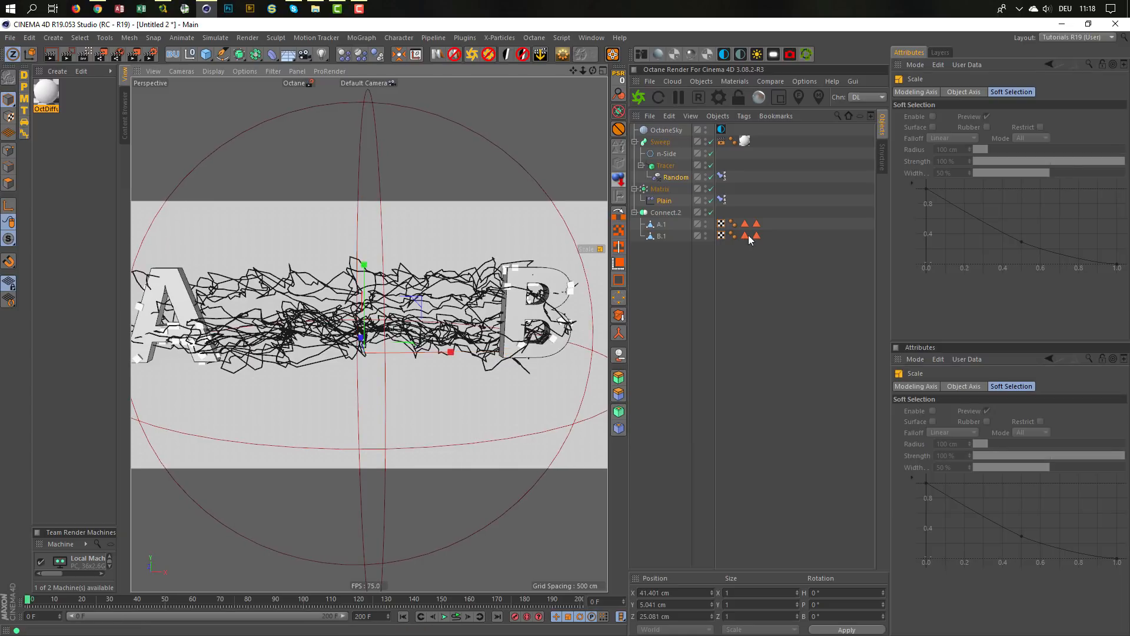
- Try different seeds for the Matrix object's distribution and settle on Seed 99983
left_click(673, 187)
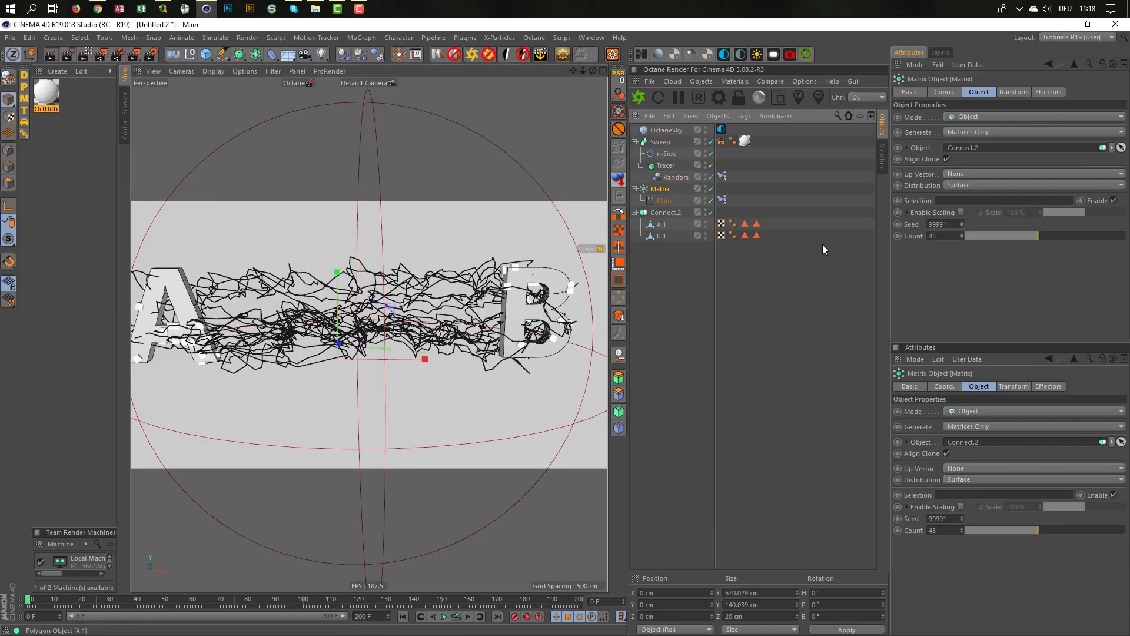
left_click(962, 227)
left_click(963, 228)
left_click(962, 227)
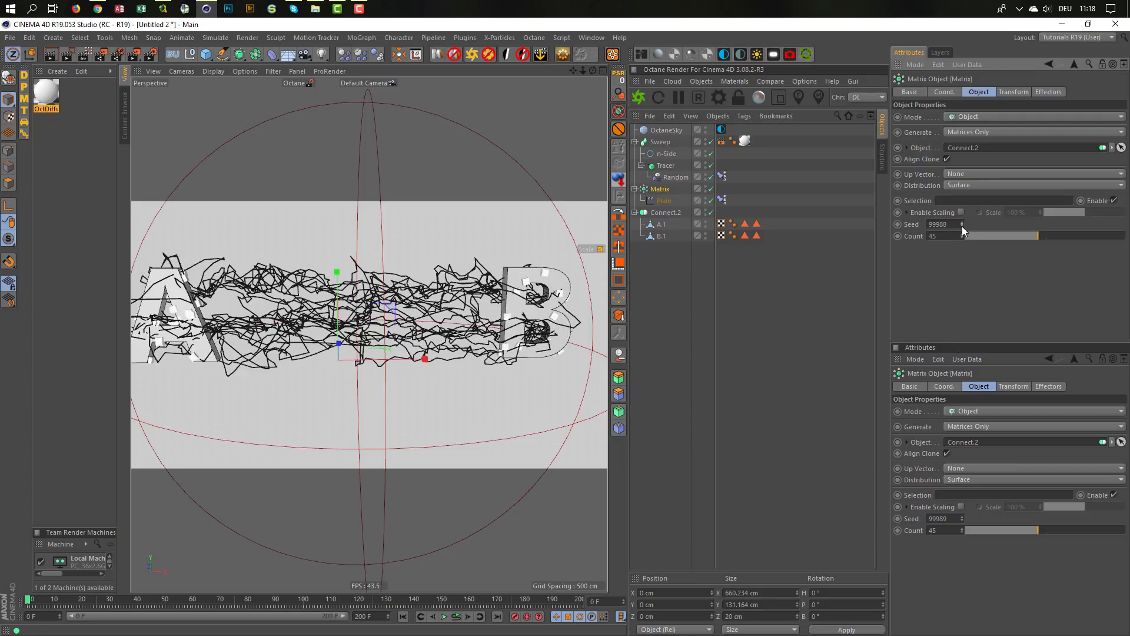
left_click(963, 227)
left_click(962, 228)
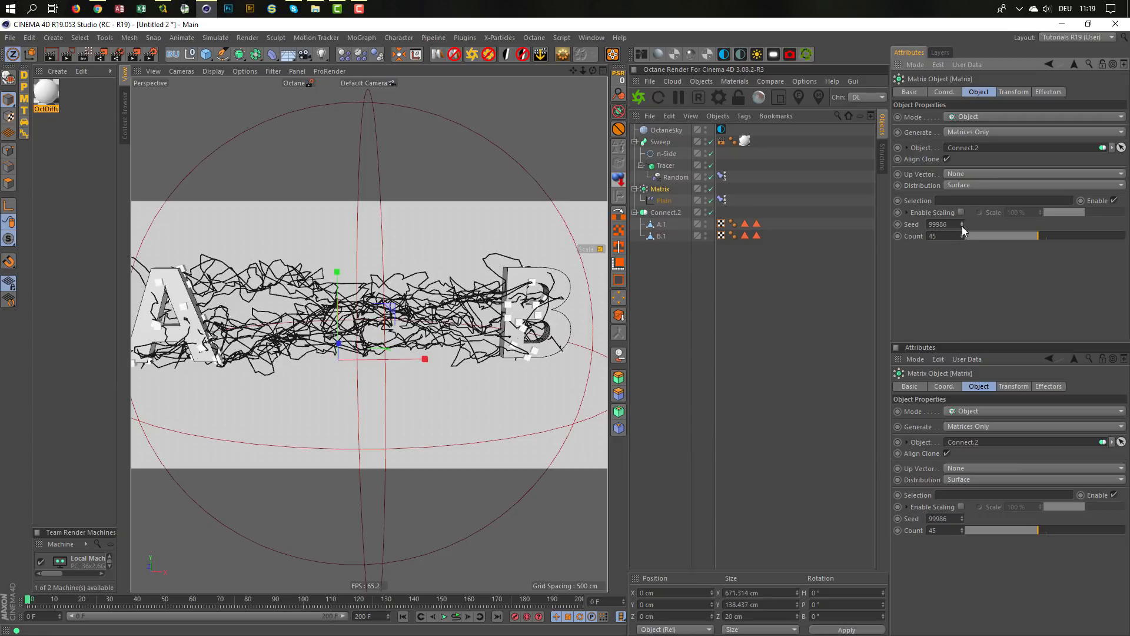
left_click(962, 228)
left_click(962, 227)
left_click(962, 228)
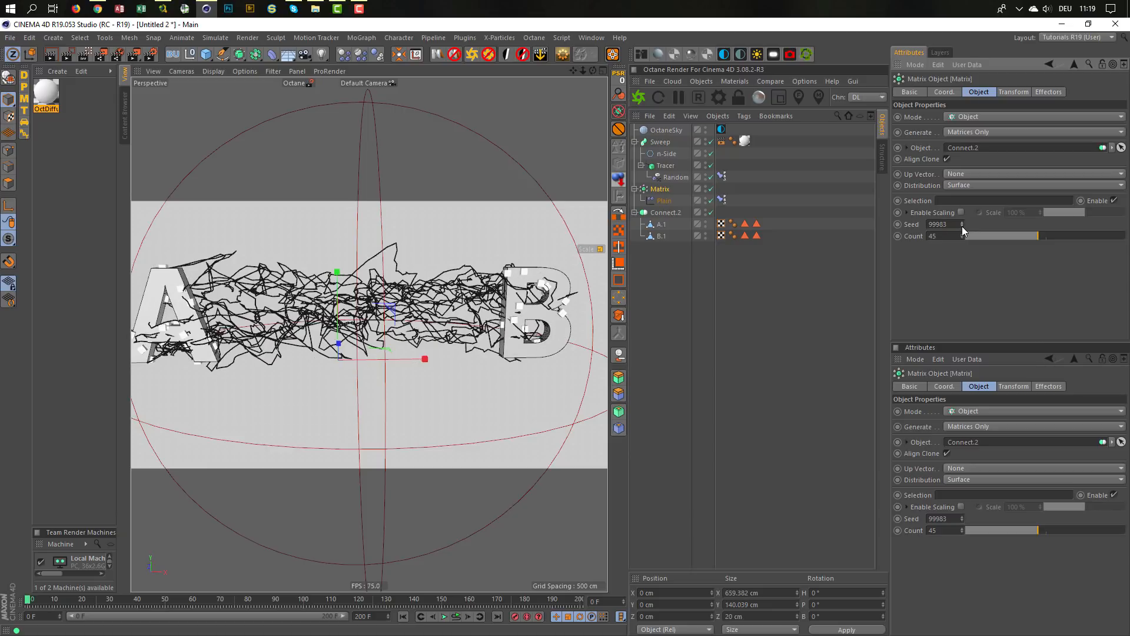
left_click(962, 227)
left_click(962, 222)
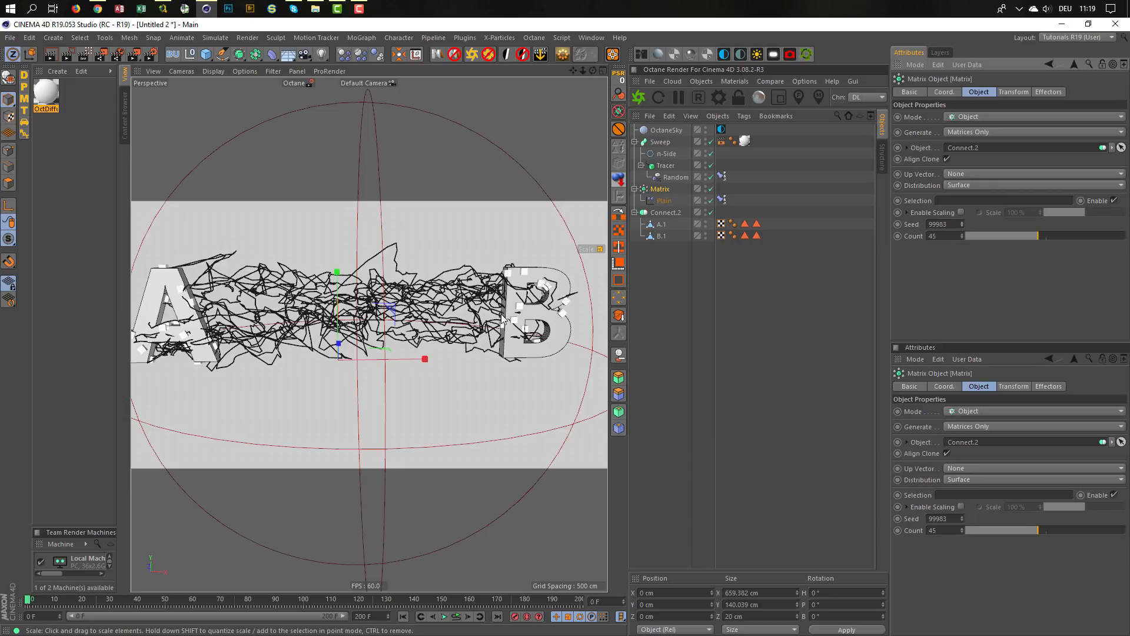
- Scale the Random and Plain effectors down together so their falloffs end near the inner parts of both letters
scroll(403, 377, "down", 3)
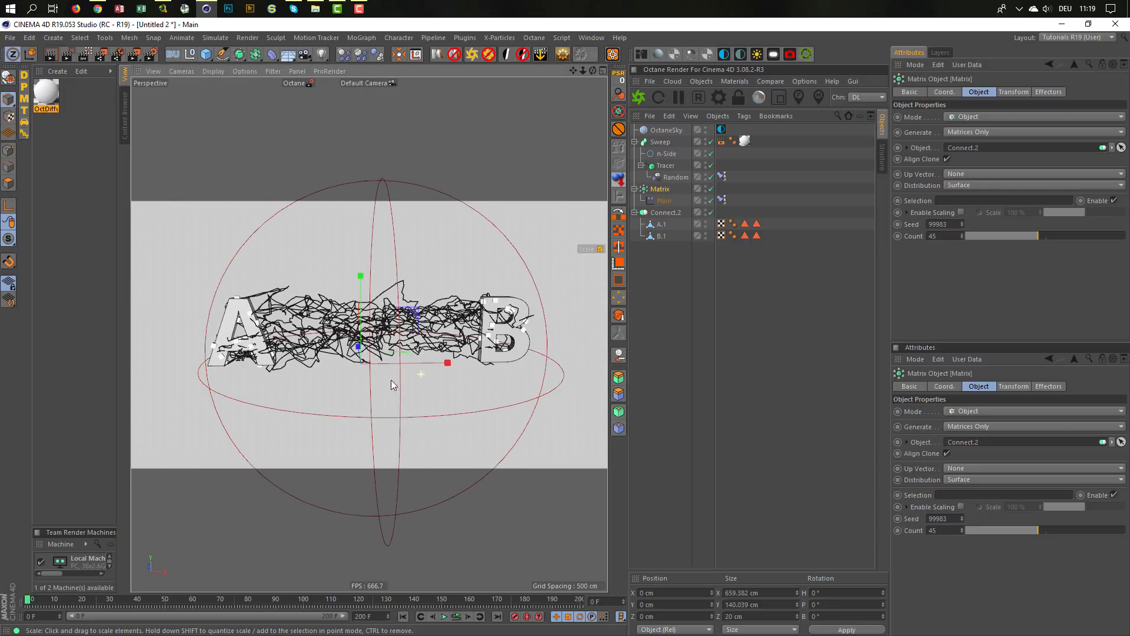
left_click(662, 201)
left_click(672, 178, "ctrl")
key("t")
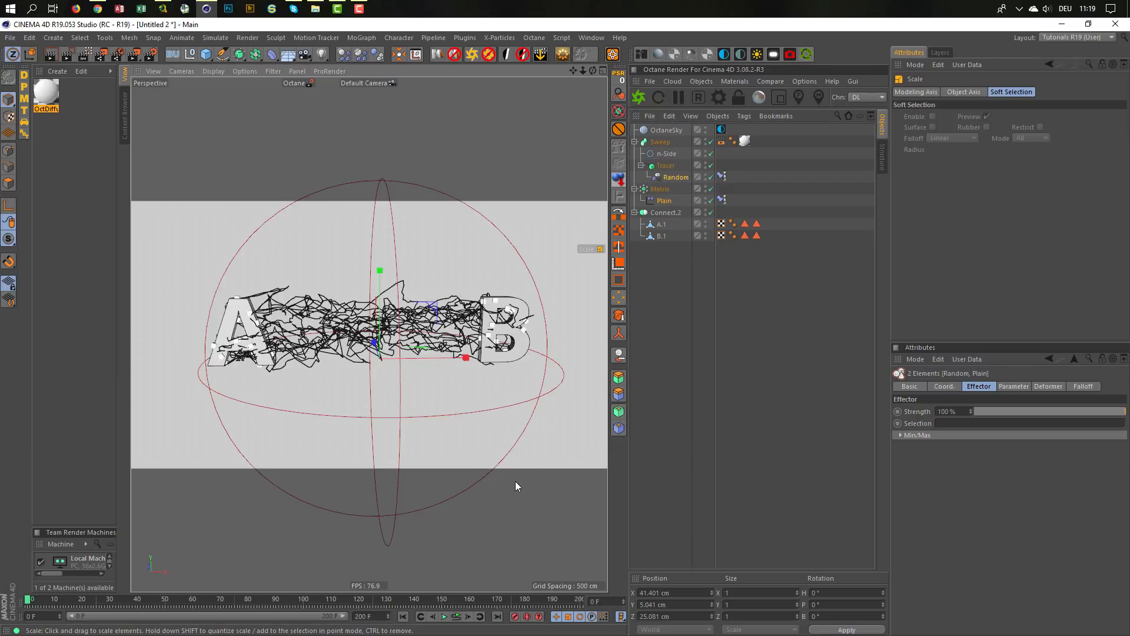
left_click_drag(516, 482, 447, 503)
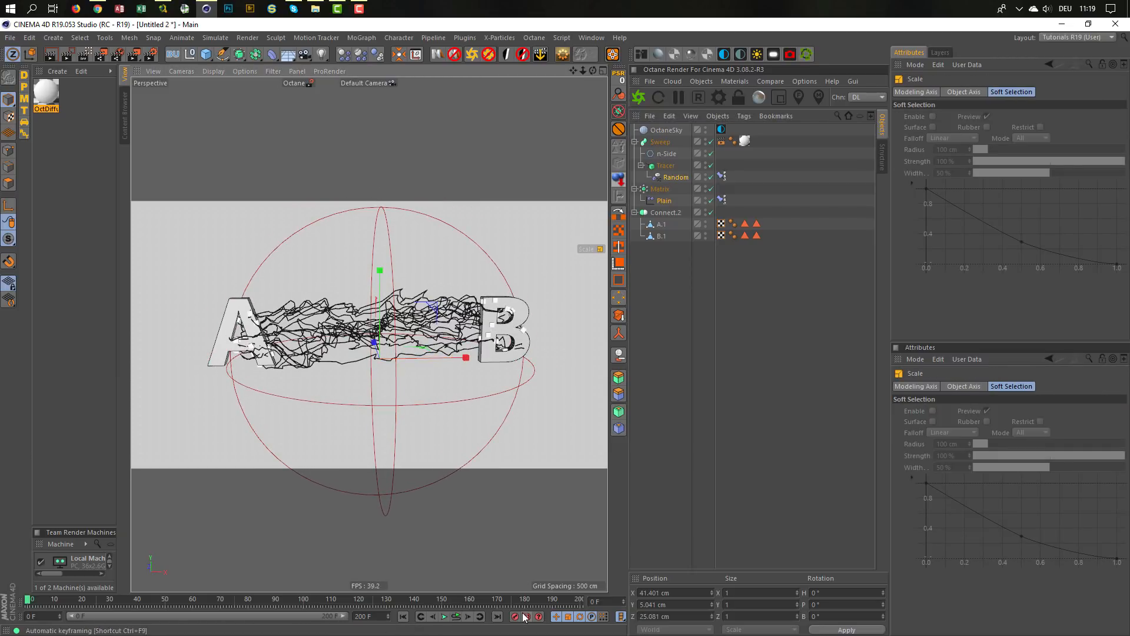
- Play the animation from the start and slide letter A along X to about -264.2 cm during playback
left_click(457, 617)
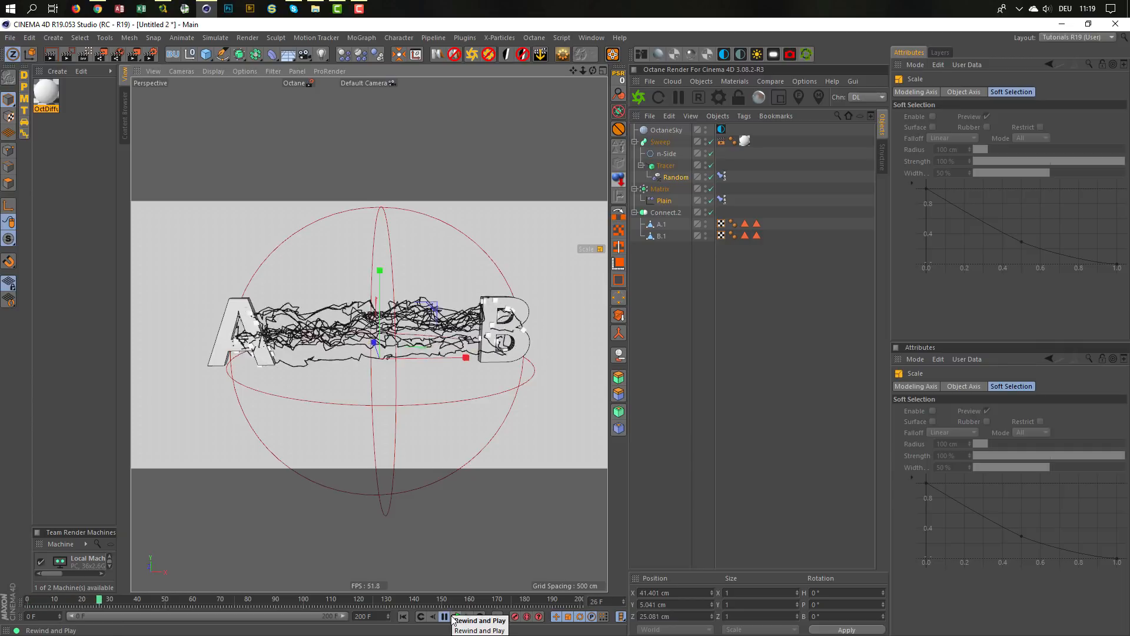
left_click(664, 225)
key("e")
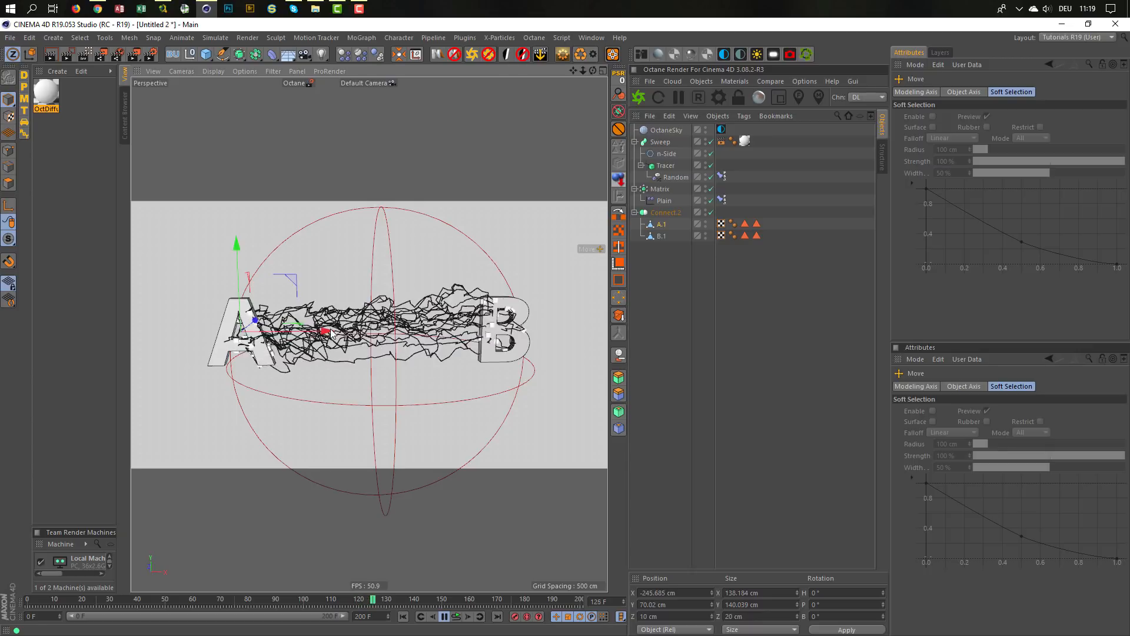
mouse_move(306, 337)
left_mouse_down()
mouse_move(233, 346)
mouse_move(318, 347)
left_mouse_up()
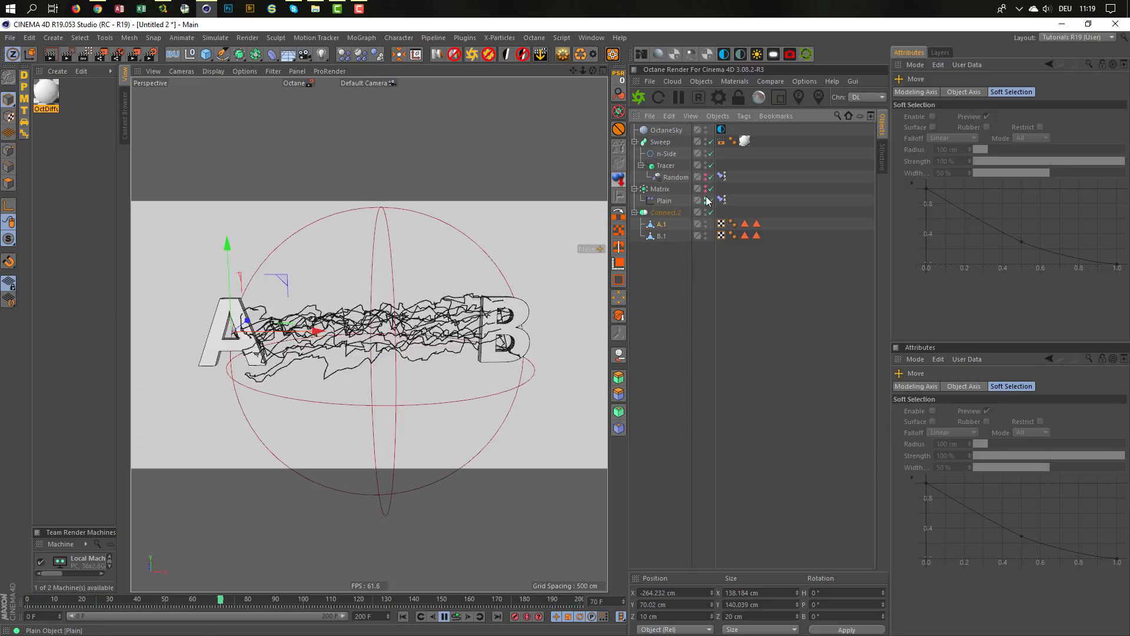
- Slide letter A outward along X to about -443.2 cm during playback
left_click(662, 226)
left_click_drag(312, 331, 226, 329)
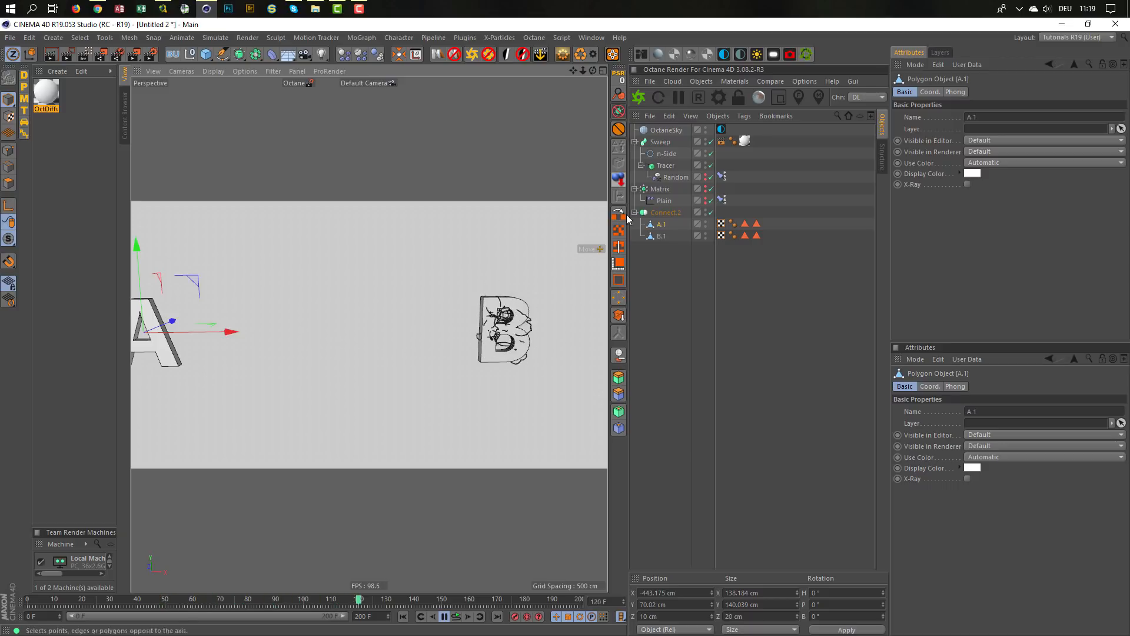
- Open the Octane Live Viewer beside the viewport, stop the playback at frame 0 and start a live render of the scene
left_click(641, 95)
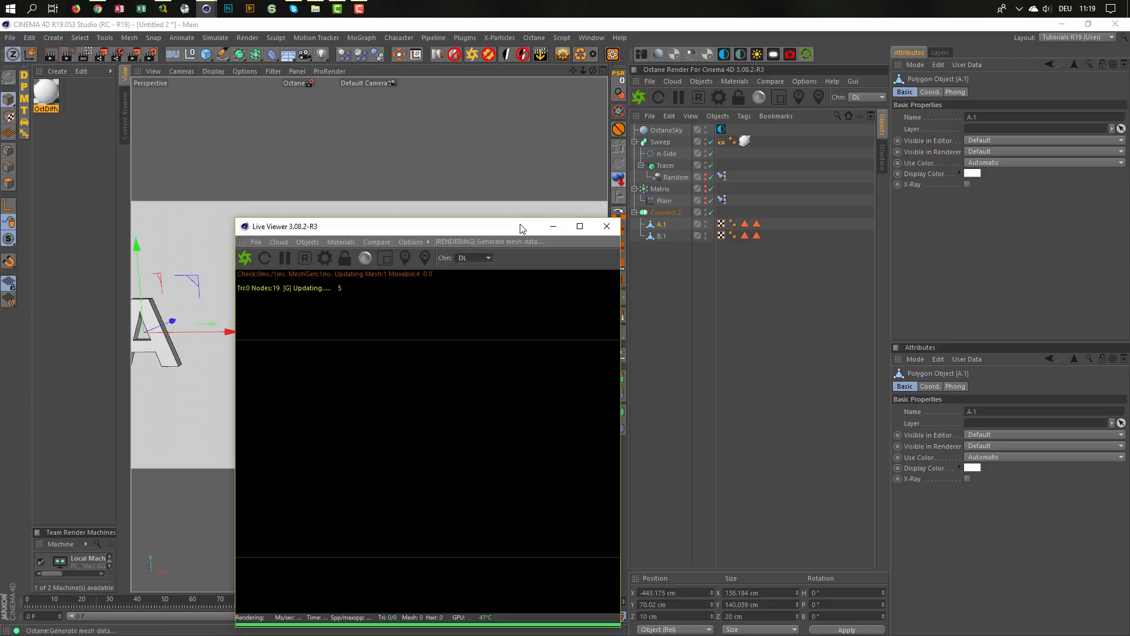
left_click_drag(500, 226, 906, 208)
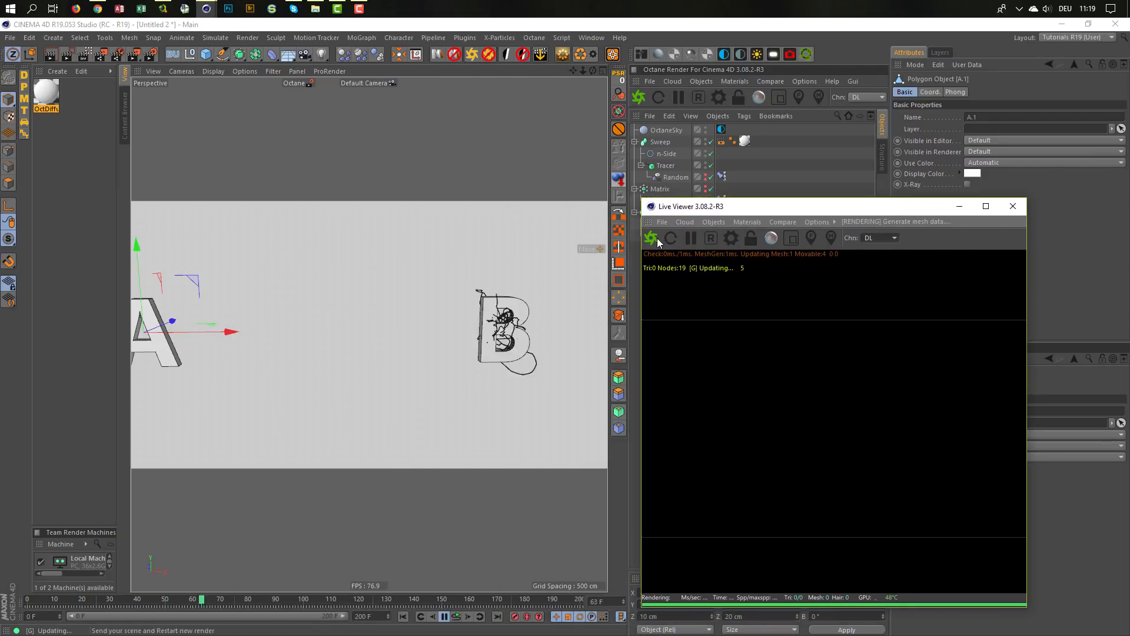
left_click(710, 241)
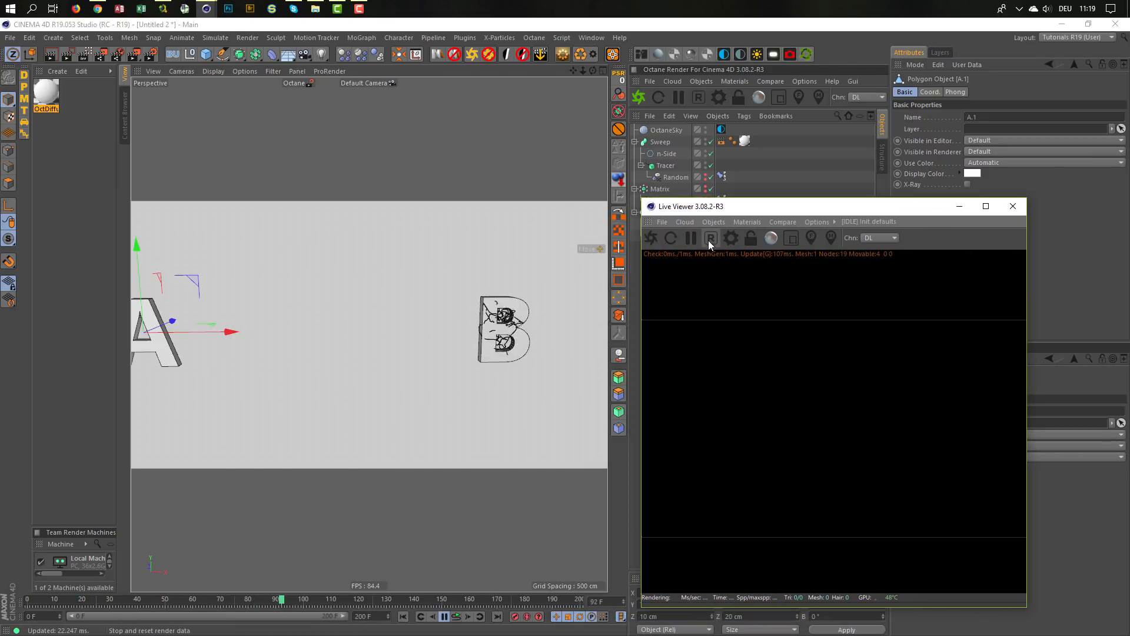
left_click(456, 617)
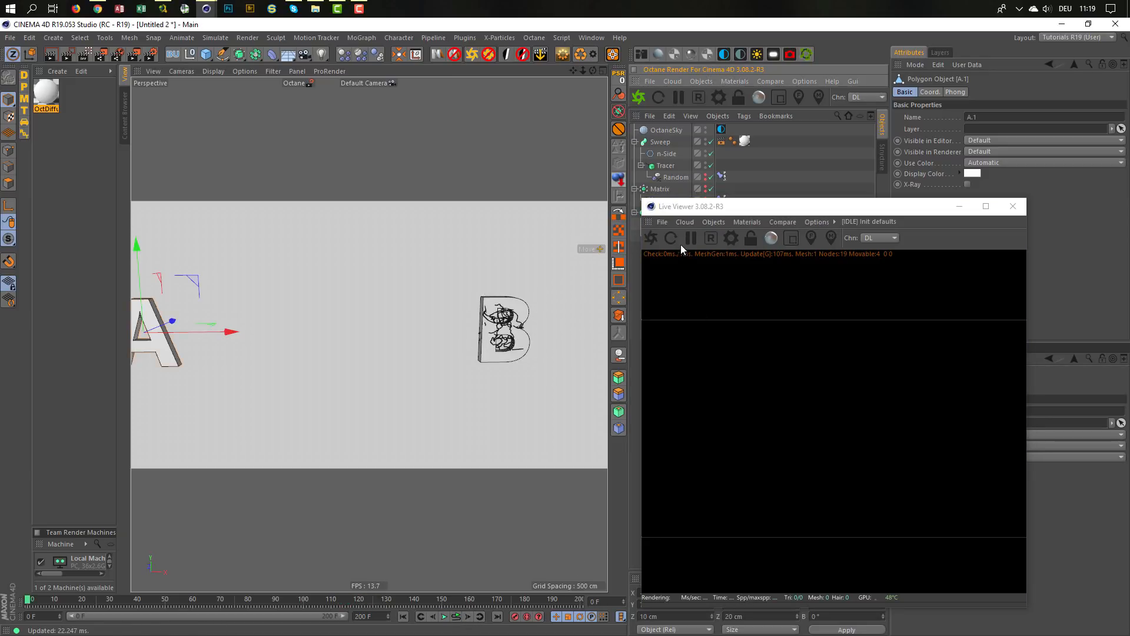
left_click(651, 238)
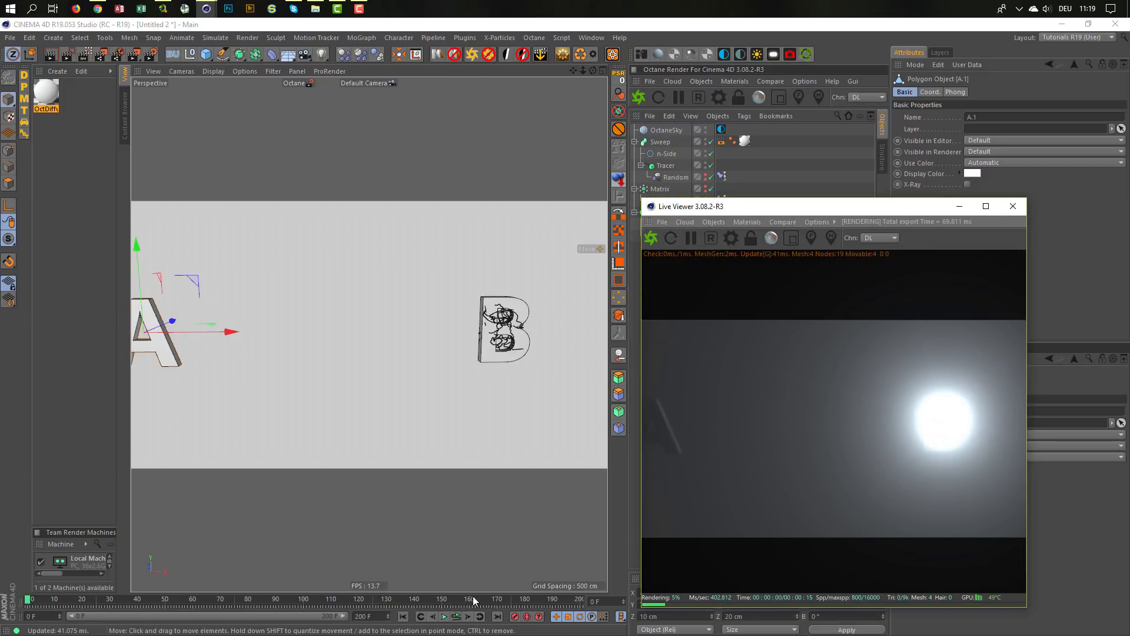
- Play the animation with the live render running and slide letter B along X to about 367.9 cm
left_click(455, 617)
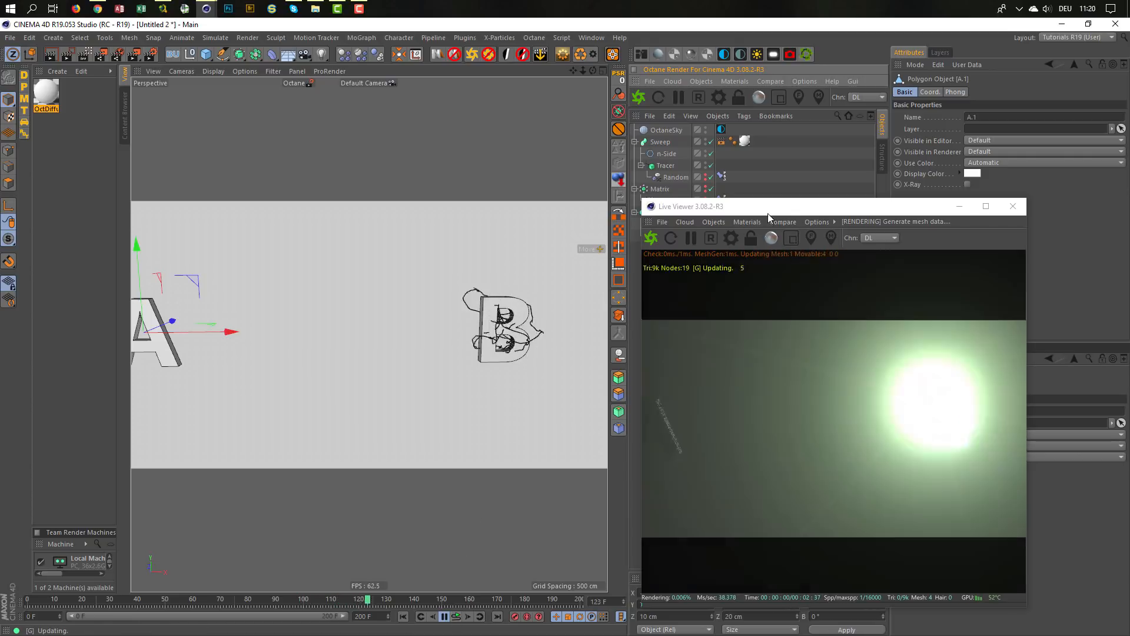
left_click_drag(830, 201, 891, 212)
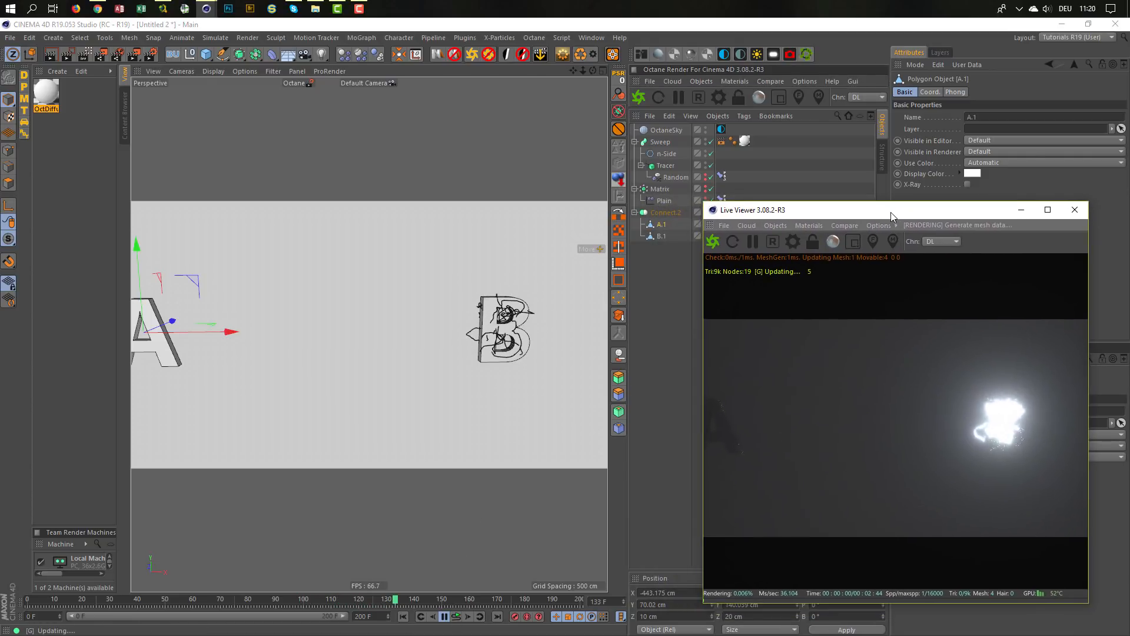
left_click(660, 237)
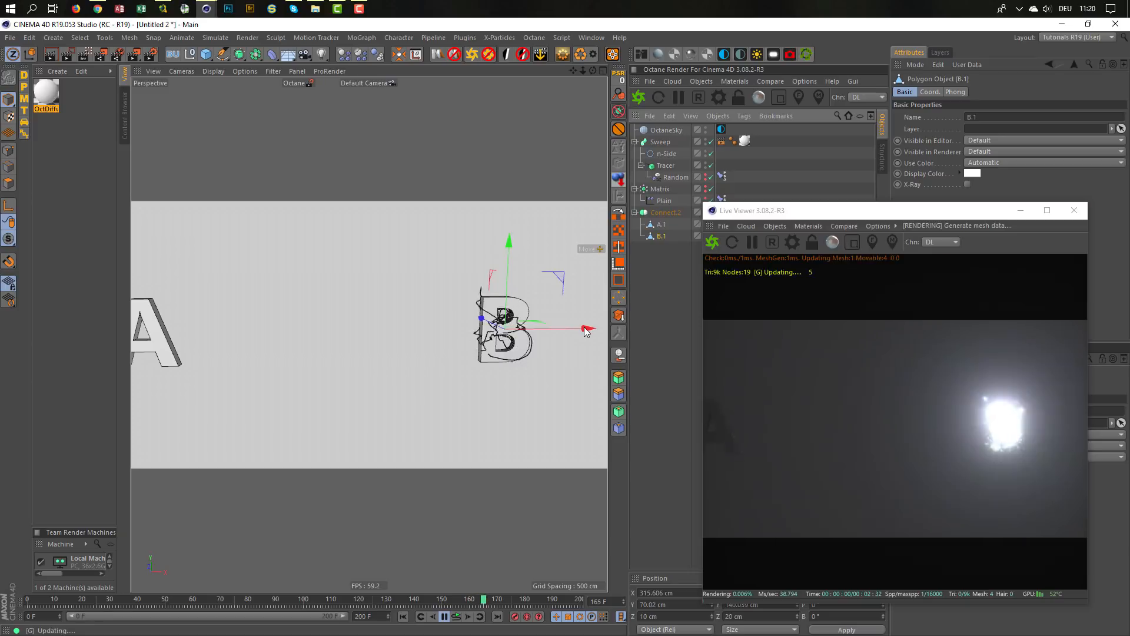
left_click_drag(588, 330, 613, 329)
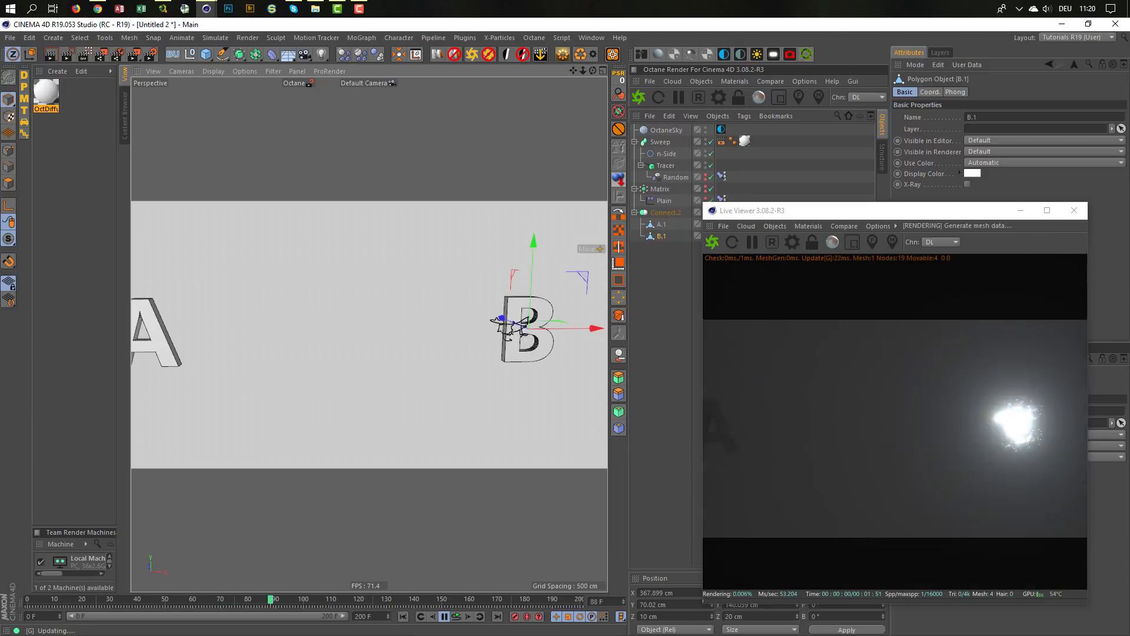
- Slide letter A back toward letter B along X to about -218.7 cm during playback
left_click(660, 225)
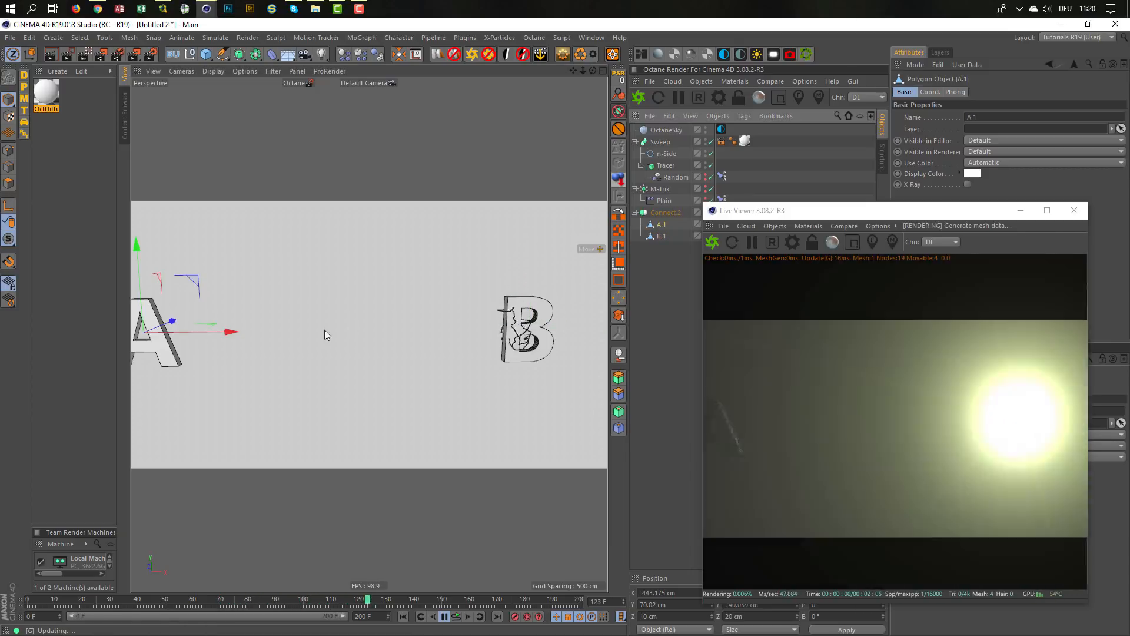
left_click_drag(239, 335, 380, 338)
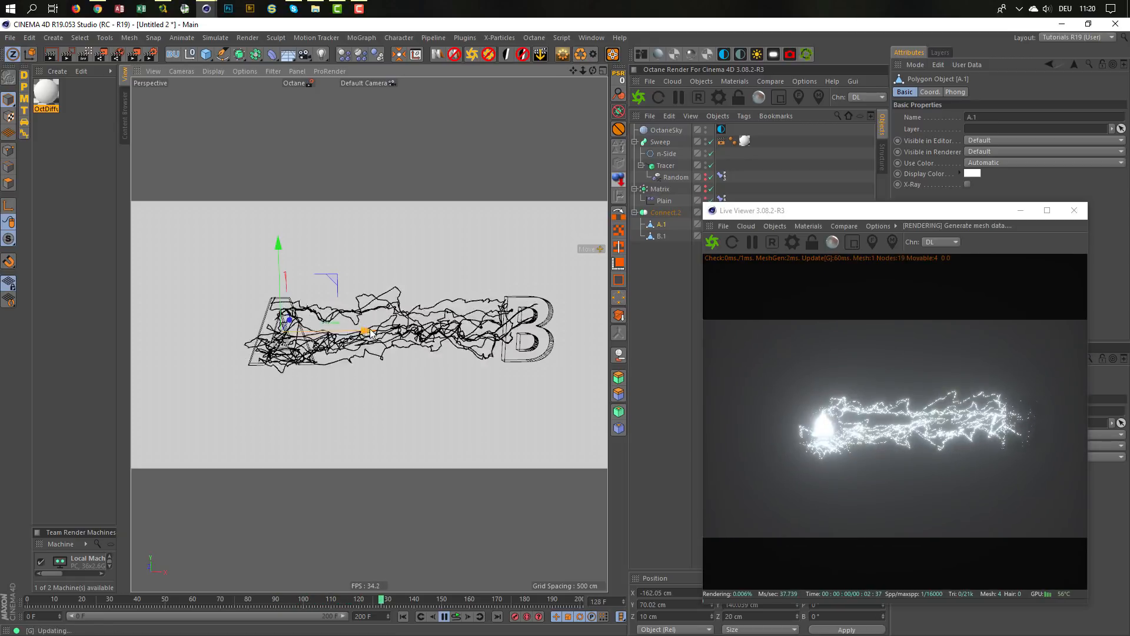
mouse_move(358, 333)
left_mouse_down()
mouse_move(398, 331)
mouse_move(337, 336)
left_mouse_up()
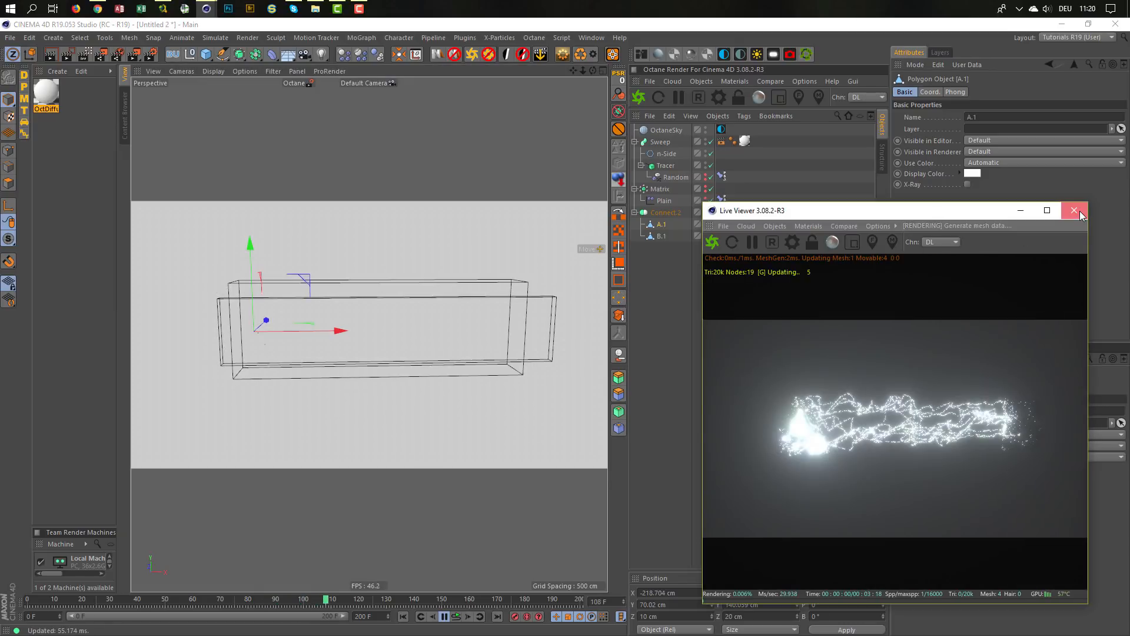
- Close the Octane Live Viewer and stop the playback at frame 0
left_click(1079, 211)
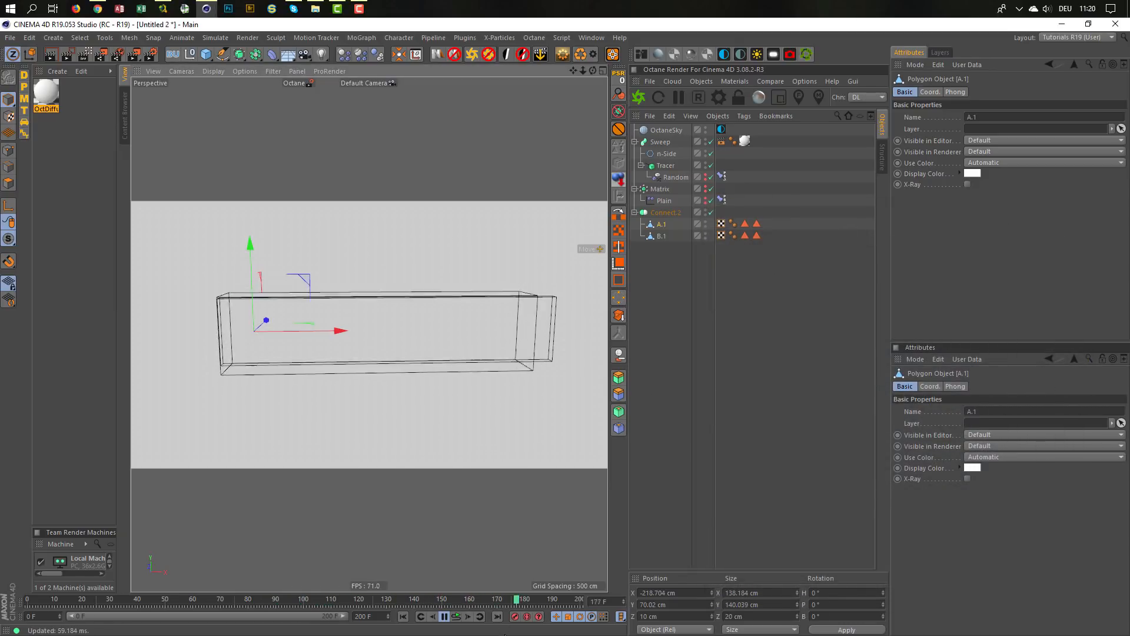
left_click(457, 616)
left_click(457, 616)
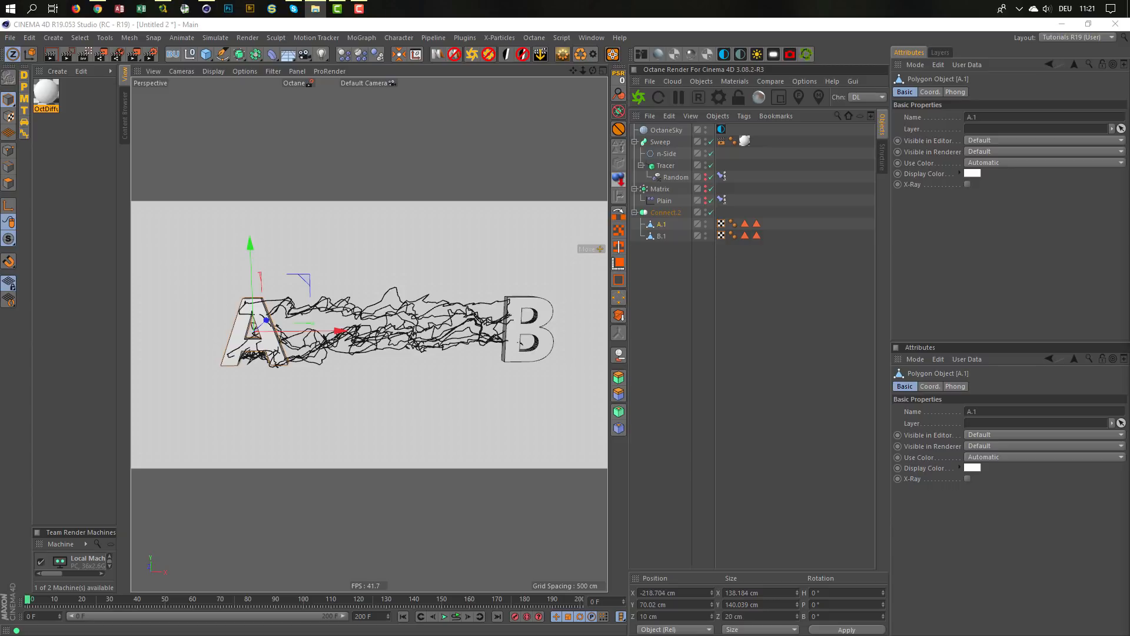
- Switch to Chrome, close the open chat, and open the bookmarked YouTube video "Motion Graphics – The X (C4D & After Effects)" from Tutorialwünsche
left_click(99, 9)
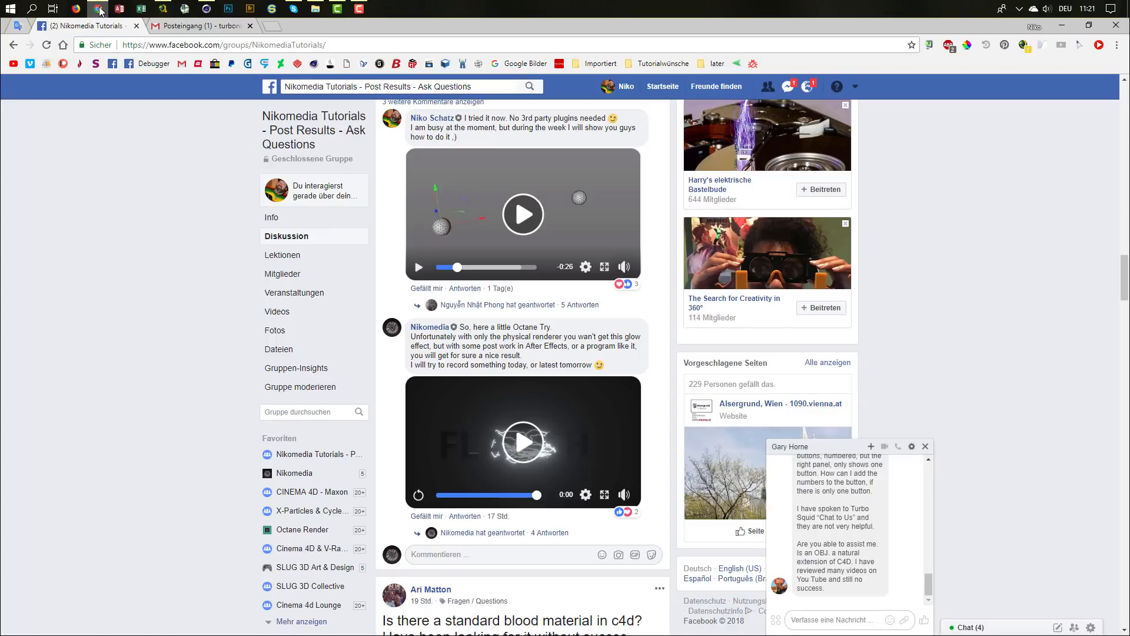
left_click(925, 446)
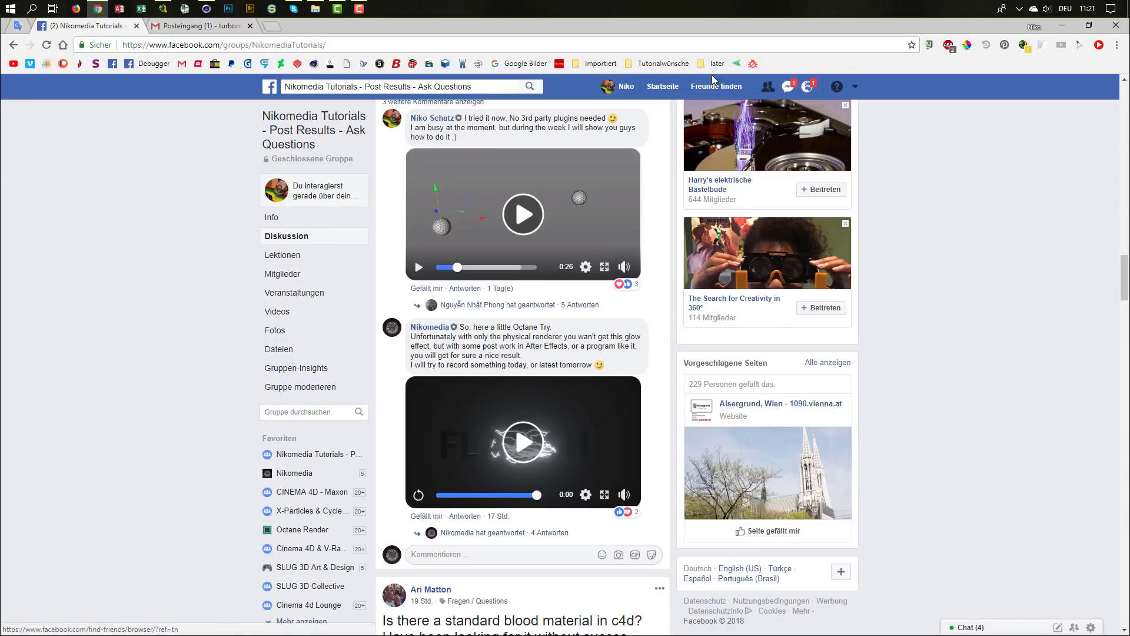
left_click(666, 63)
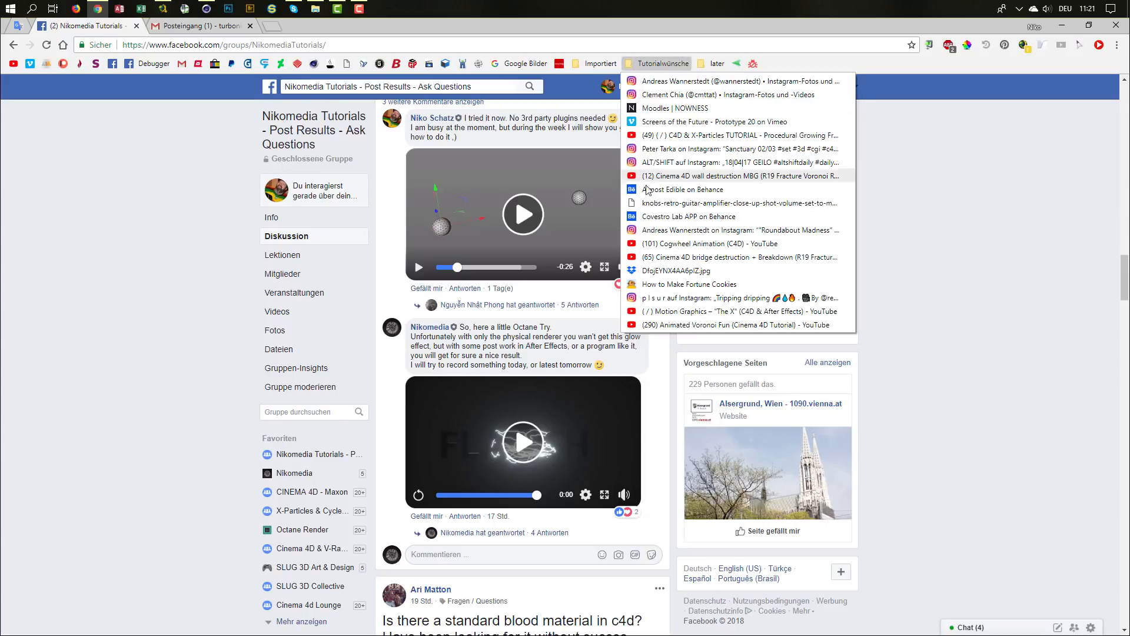
left_click(669, 312)
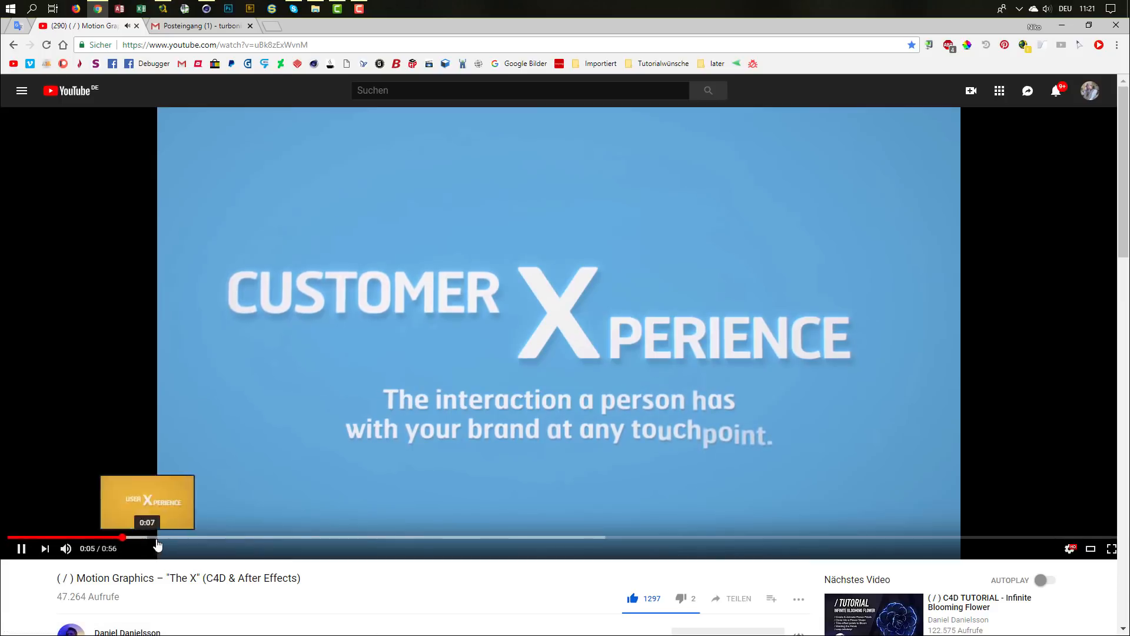
- Skip ahead through the video's title sequence and pause at 0:24 on the scene with paint cans and glass pipes
left_click(159, 540)
left_click(192, 540)
left_click(217, 540)
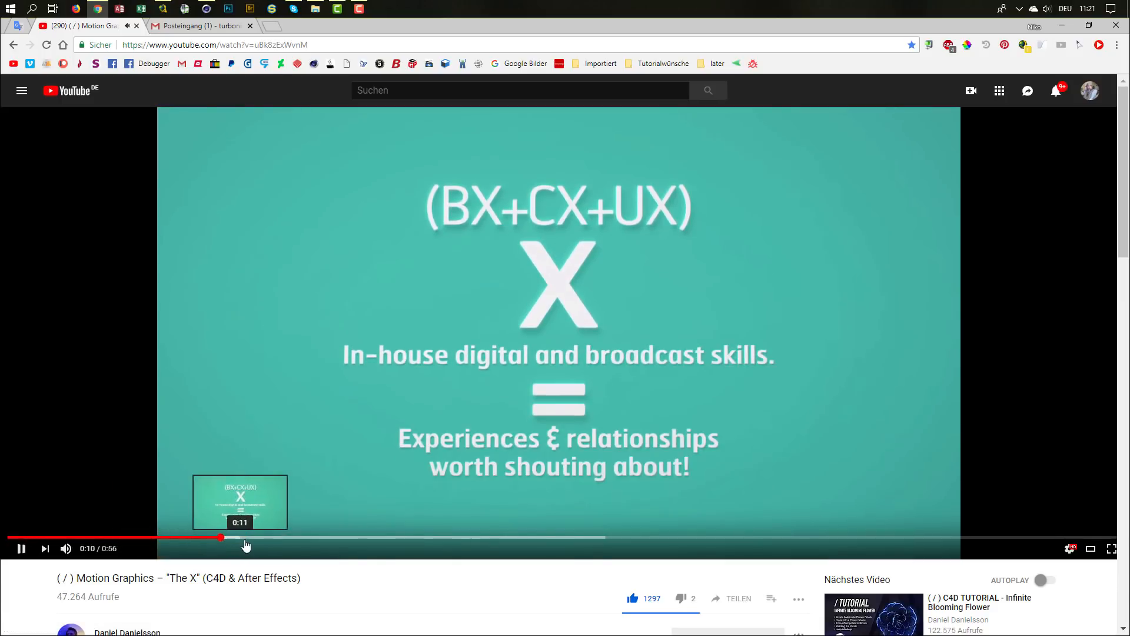
left_click(272, 540)
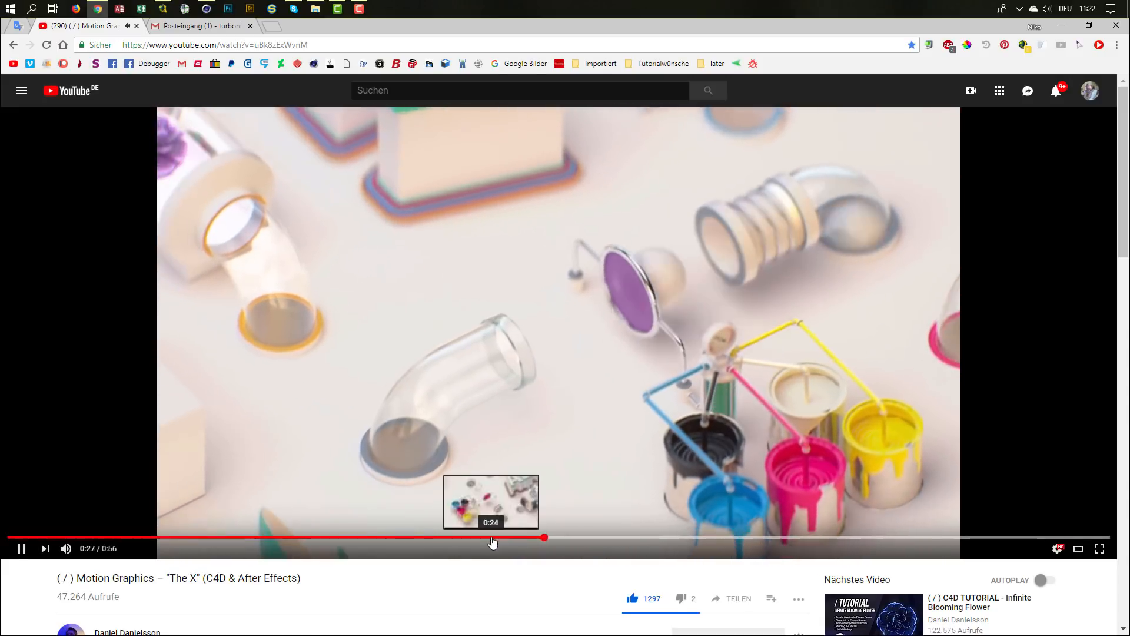
left_click(475, 537)
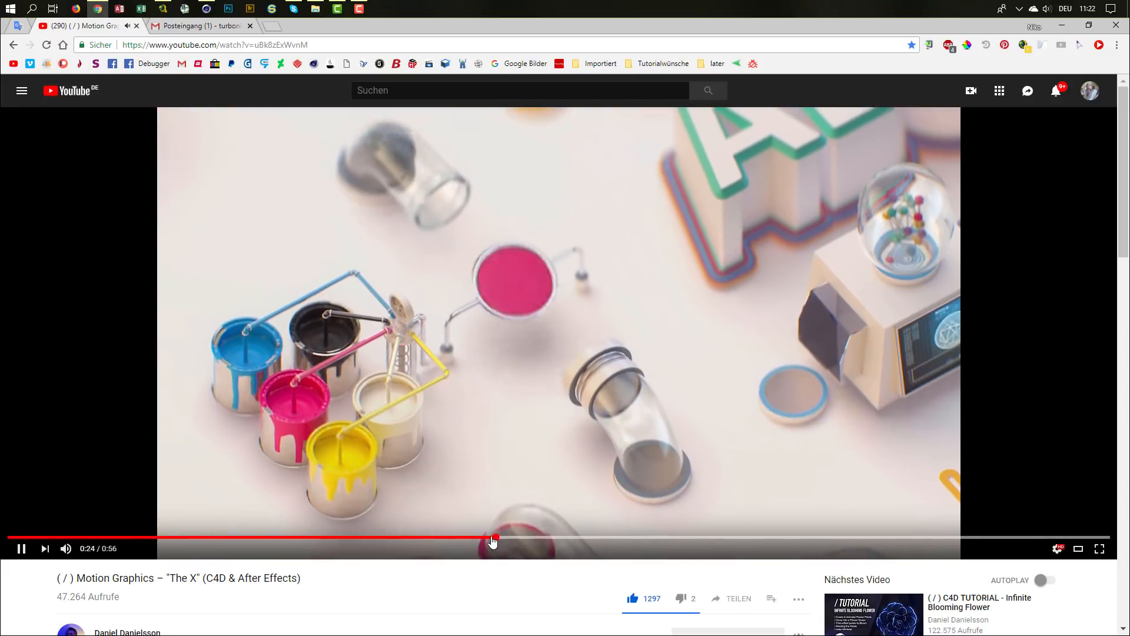
key("space")
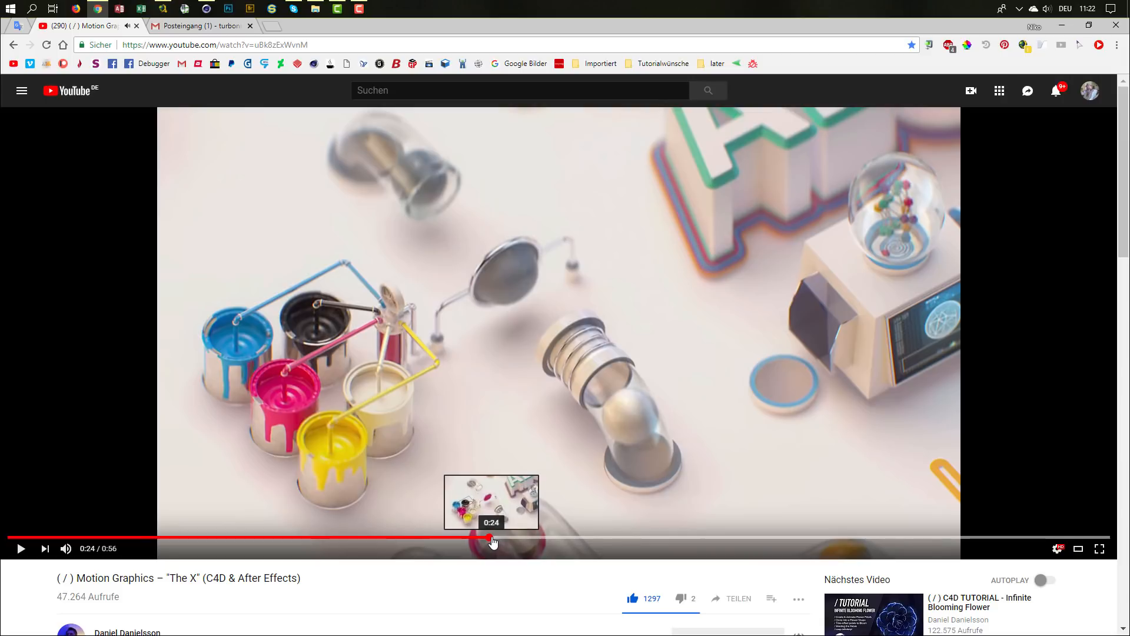
- Play and pause the video from 0:24 to 0:27 to examine the balls moving through the pipes and ring, then let it continue
left_click_drag(494, 542, 490, 542)
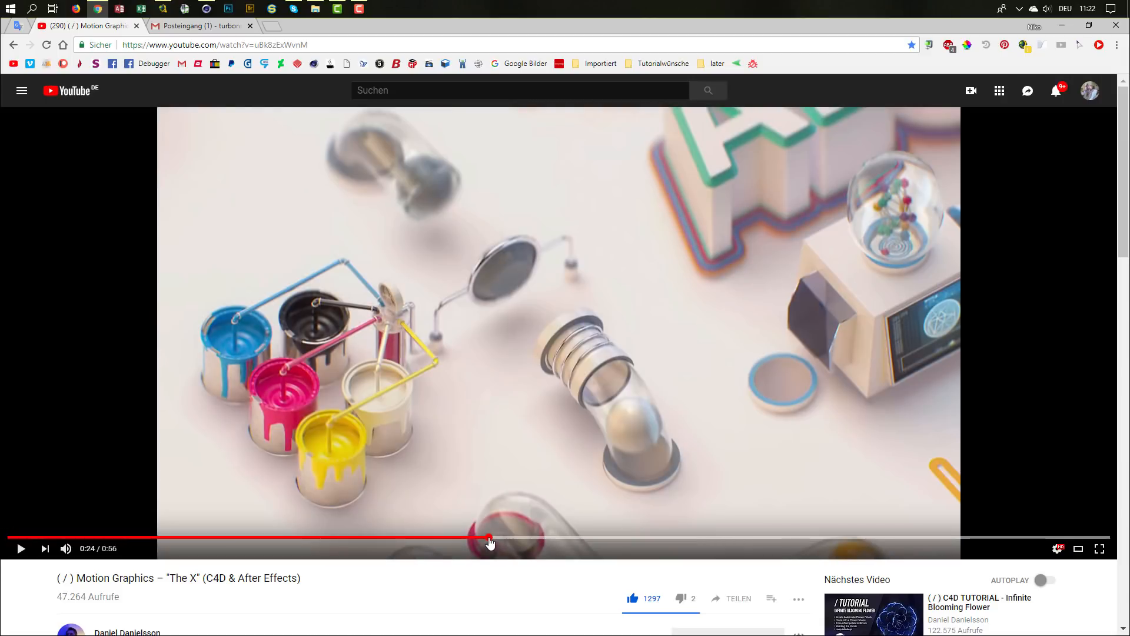
key("space")
key("space")
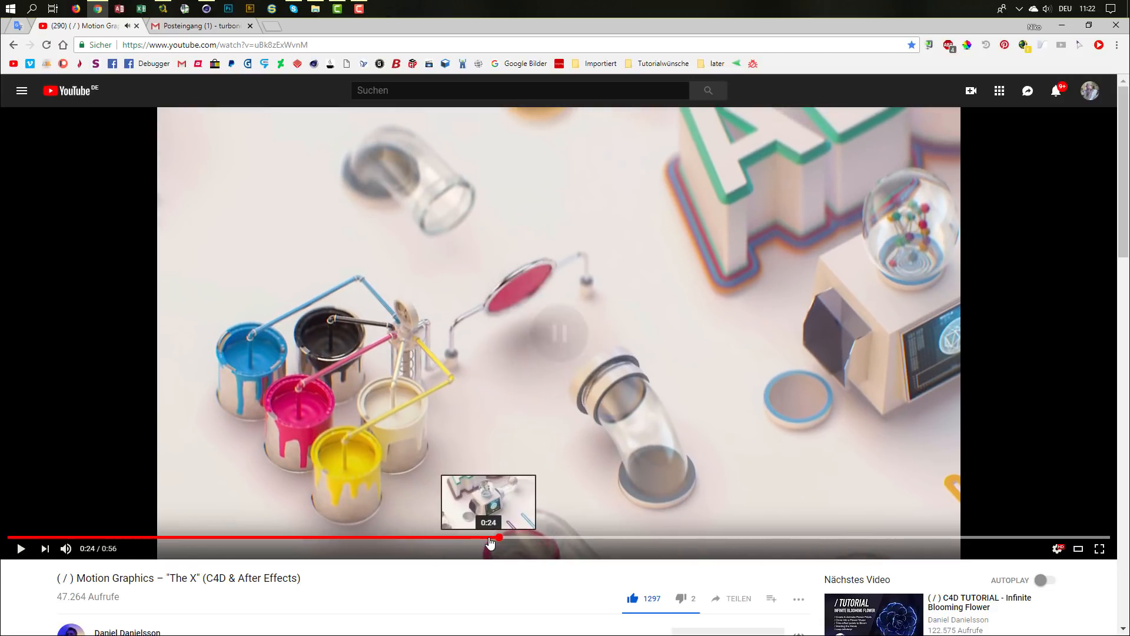
key("space")
key("space")
key("space")
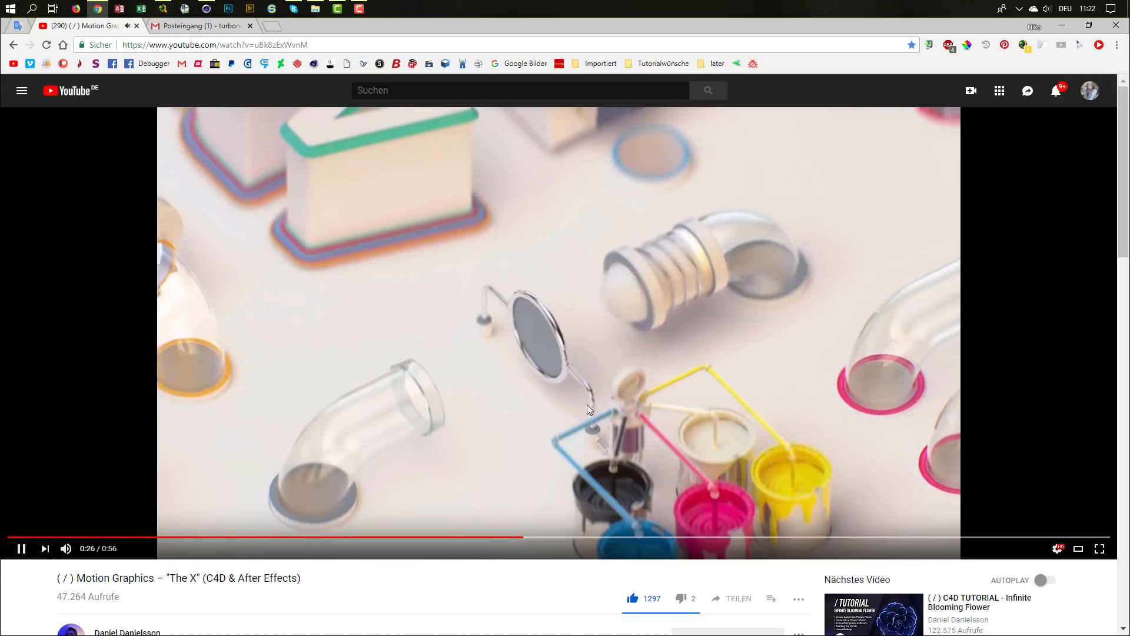
key("space")
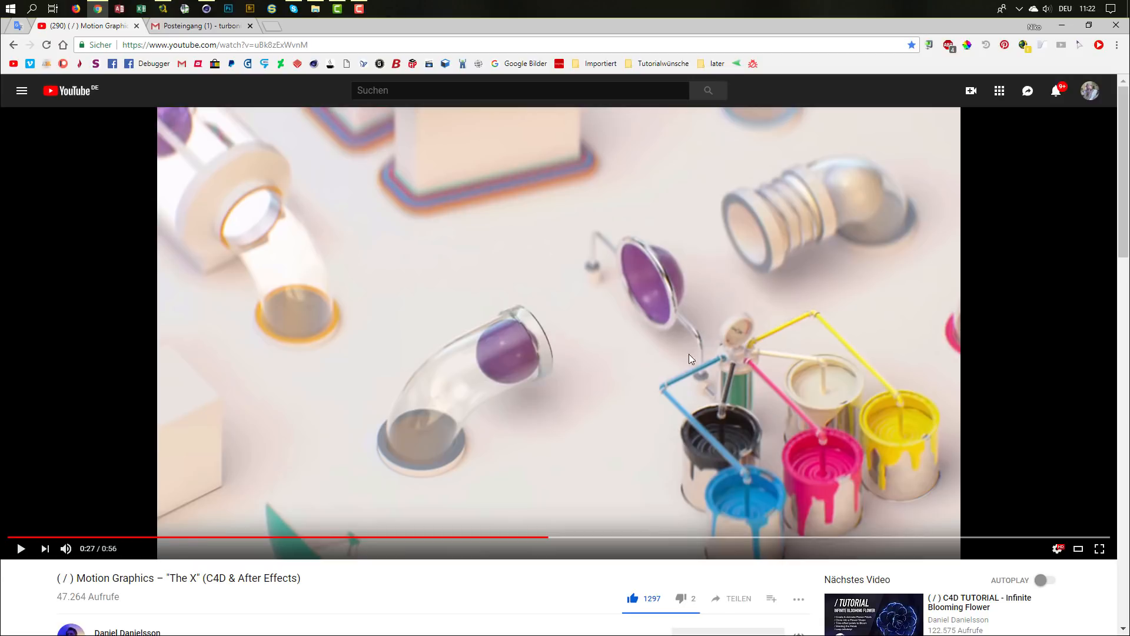
left_click(672, 379)
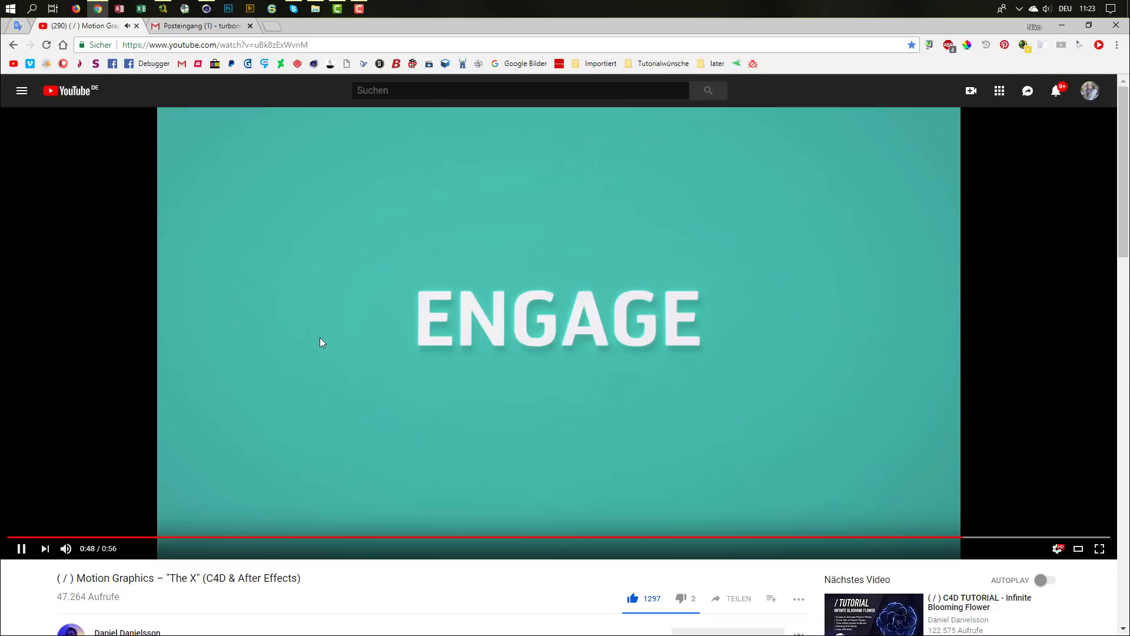
- Pause the video, go back to the Nikomedia Tutorials Facebook group, and switch back to Cinema 4D
left_click(327, 341)
key("alt+Left")
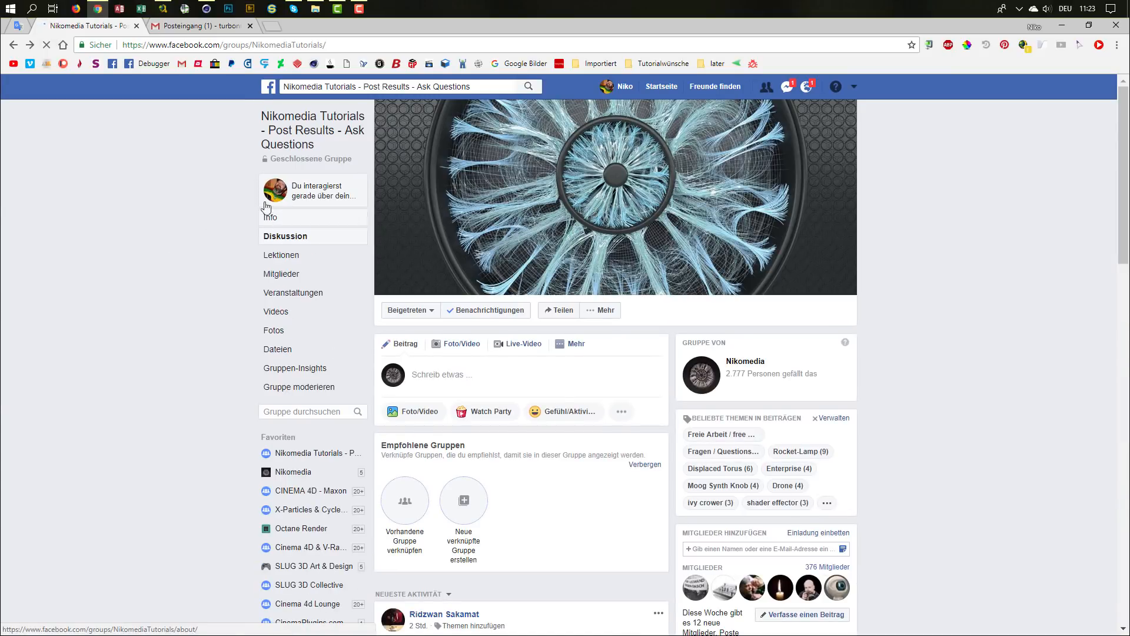
left_click(206, 9)
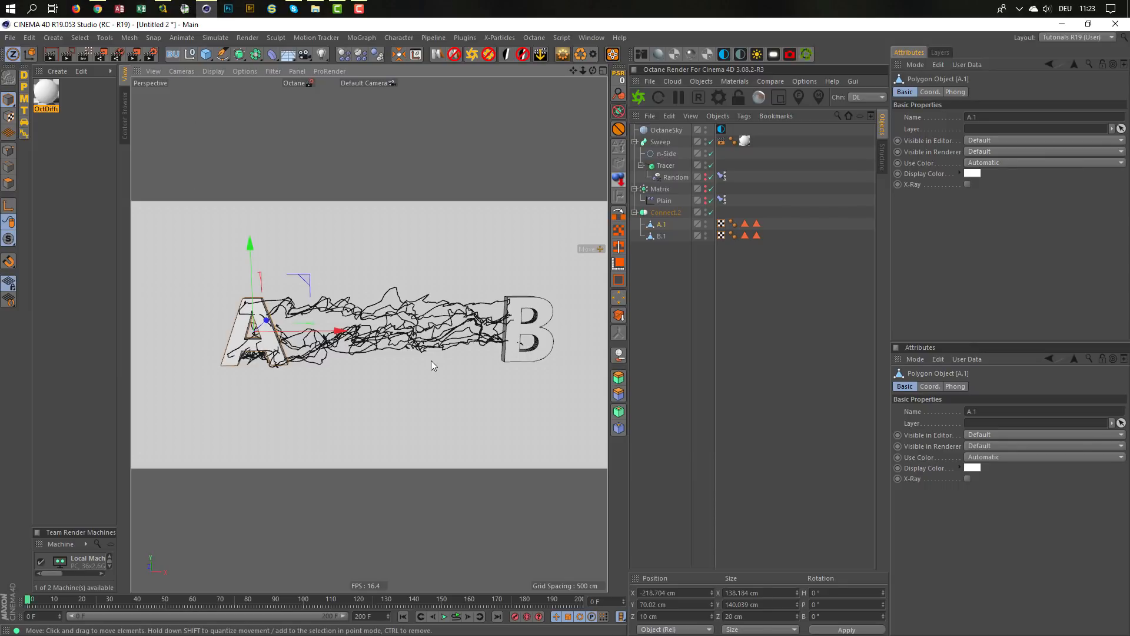